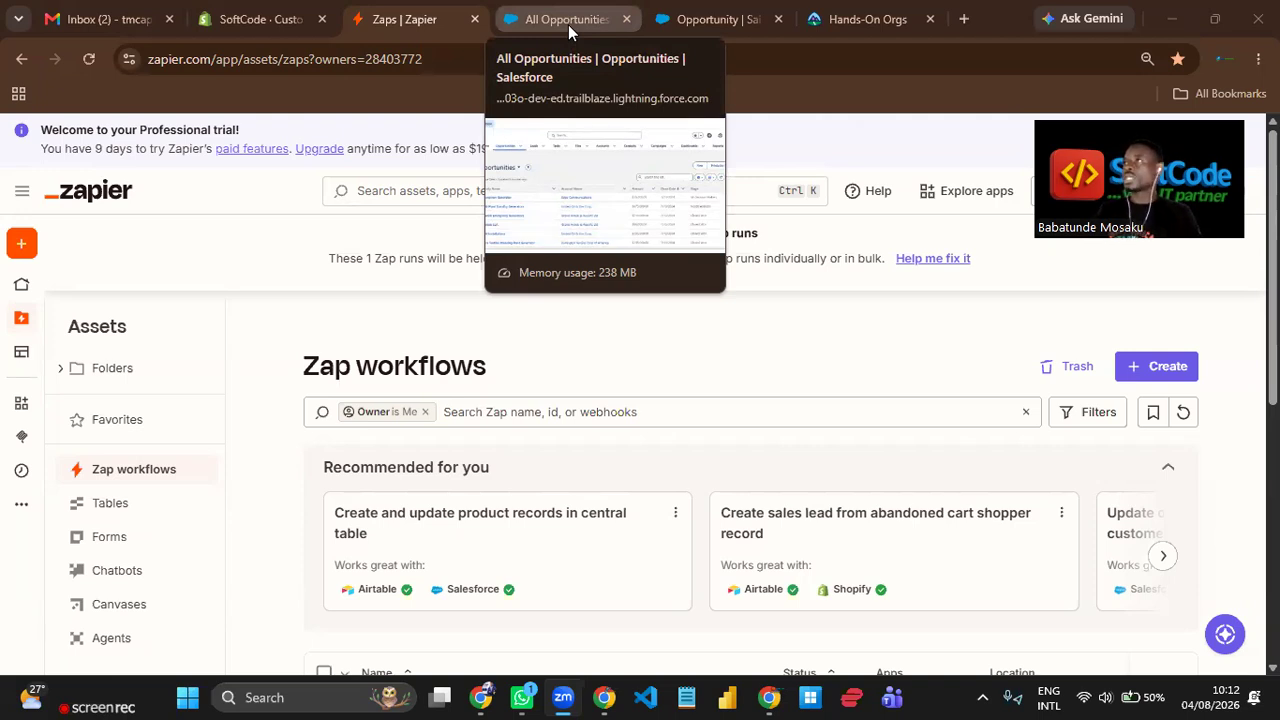
Review the Salesforce list of all opportunities and the customer's contact information in Shopify.
click(570, 23)
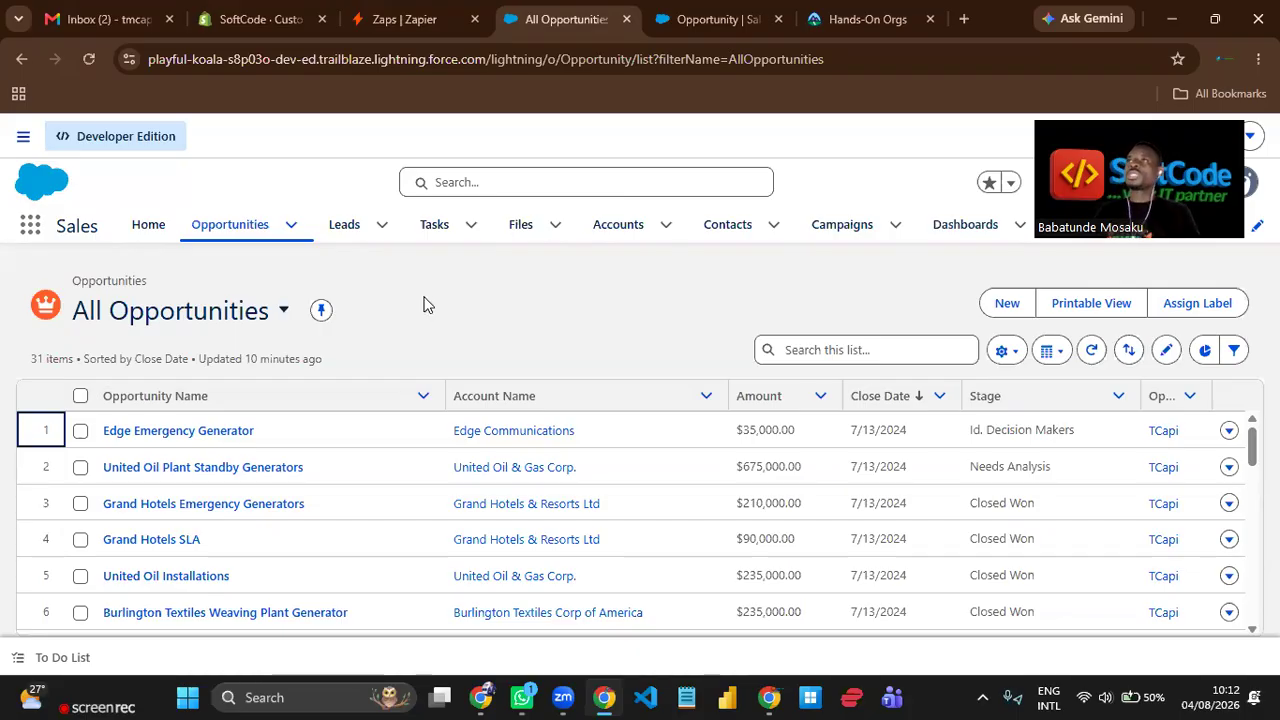
click(264, 20)
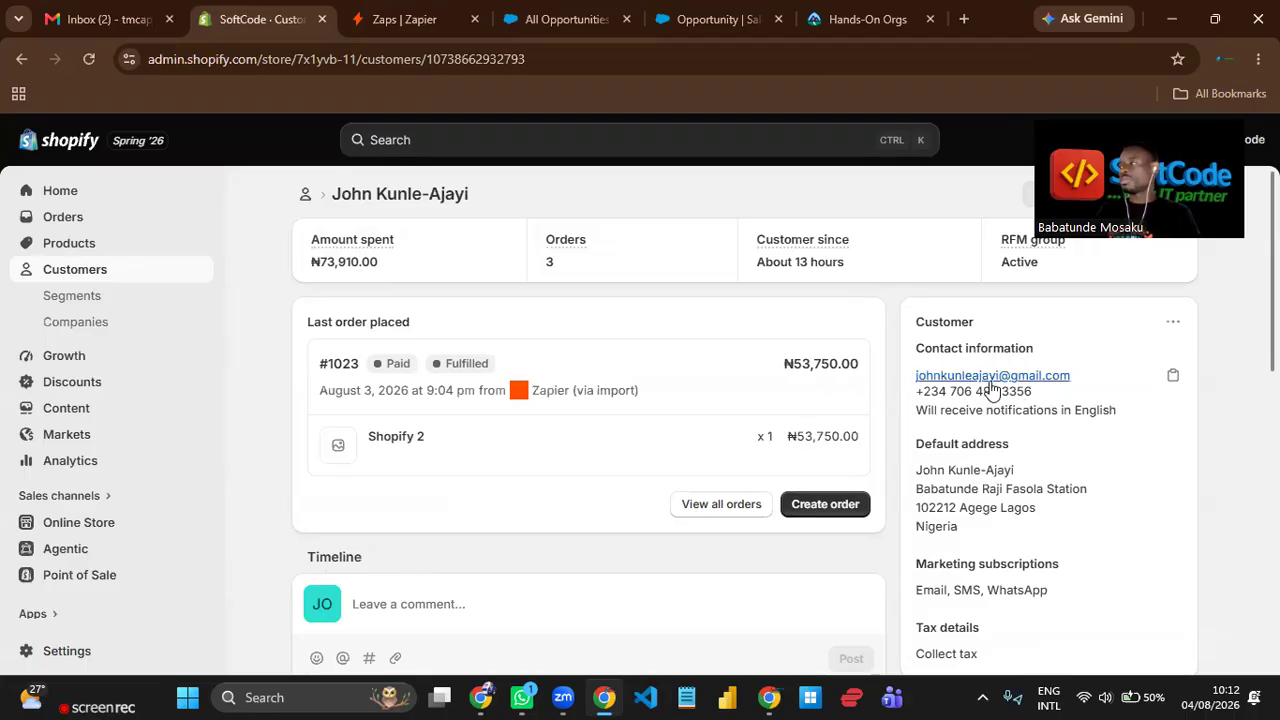
click(570, 25)
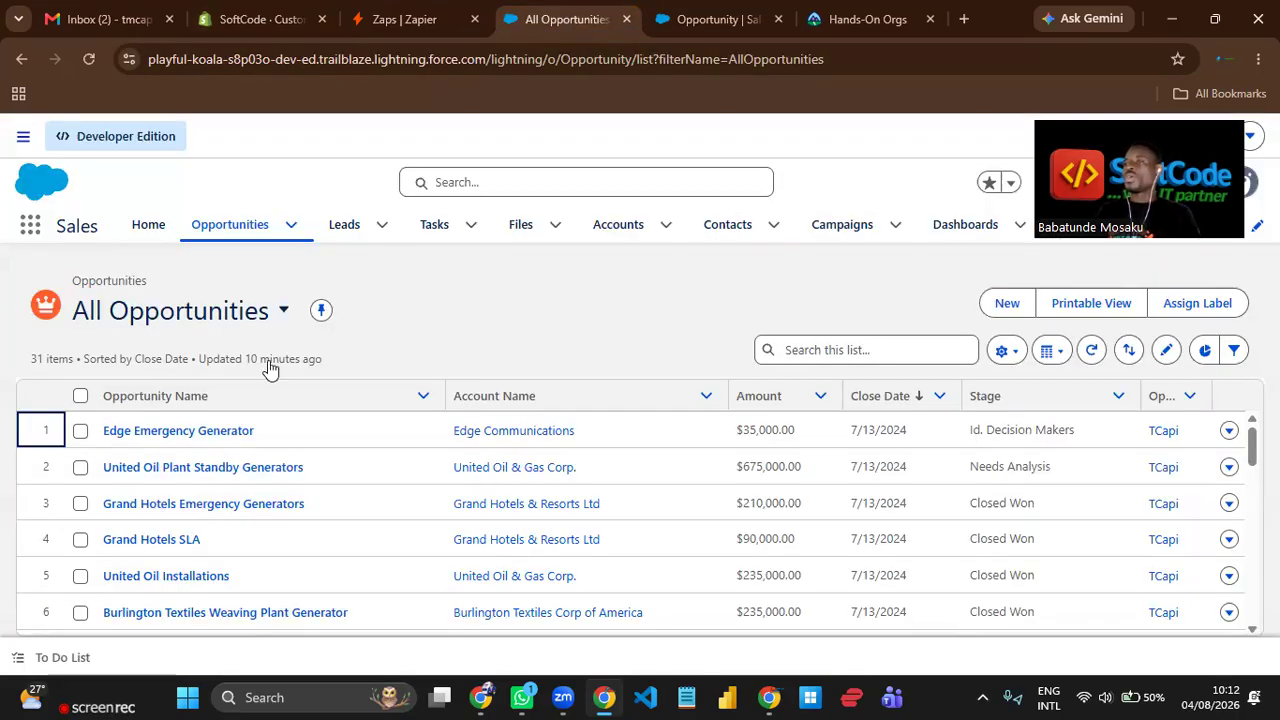
Open the Edge Emergency Generator opportunity and show its details down to the Primary Contact Email field.
click(205, 431)
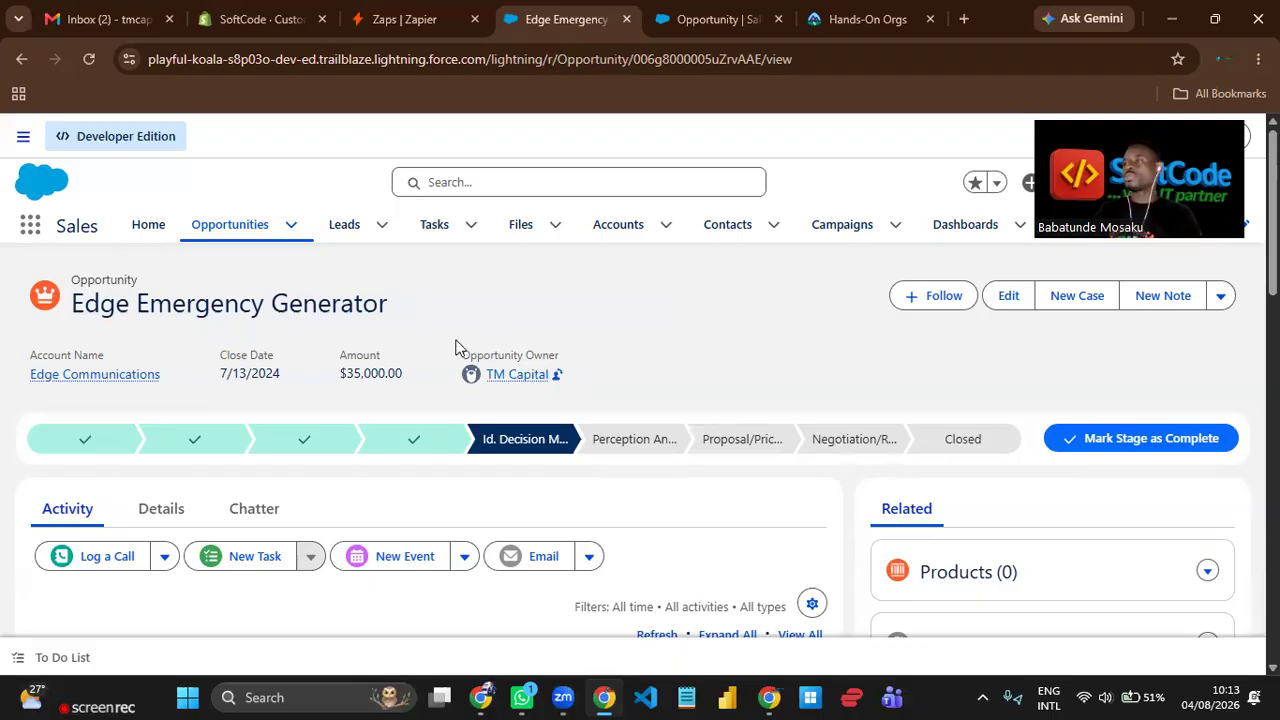
click(161, 508)
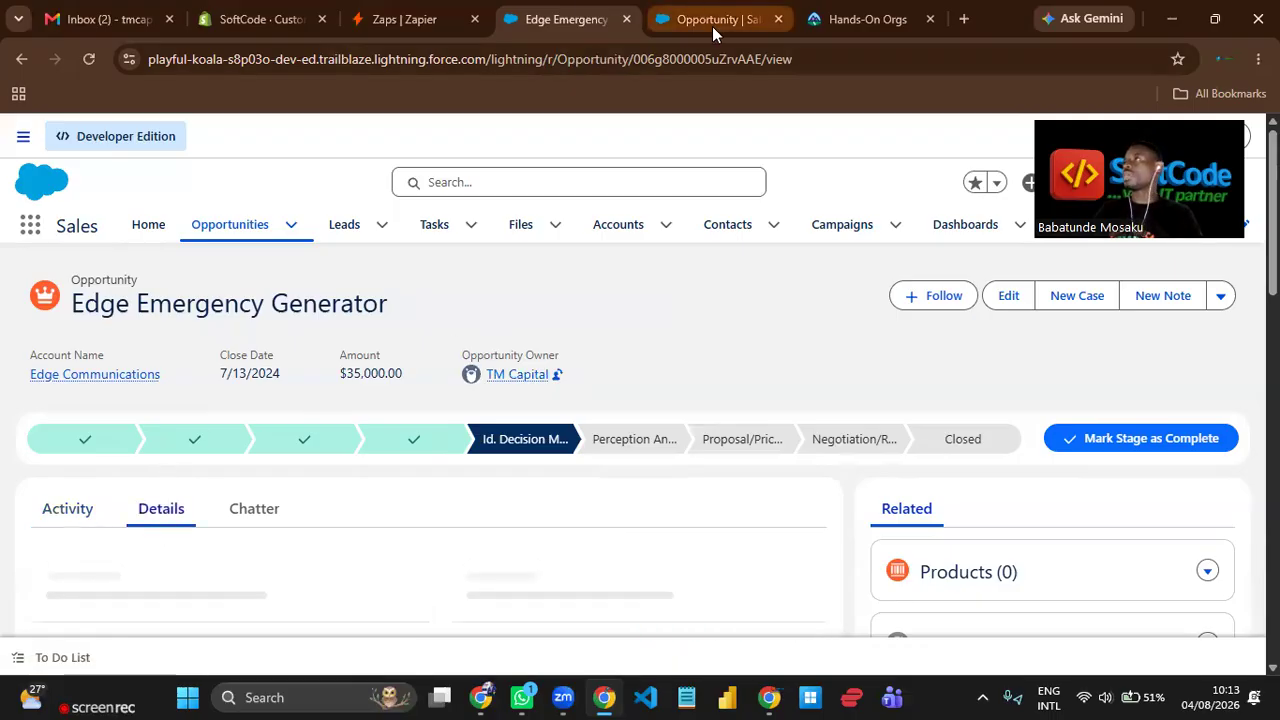
scroll(620, 430, down, 3)
scroll(620, 437, down, 2)
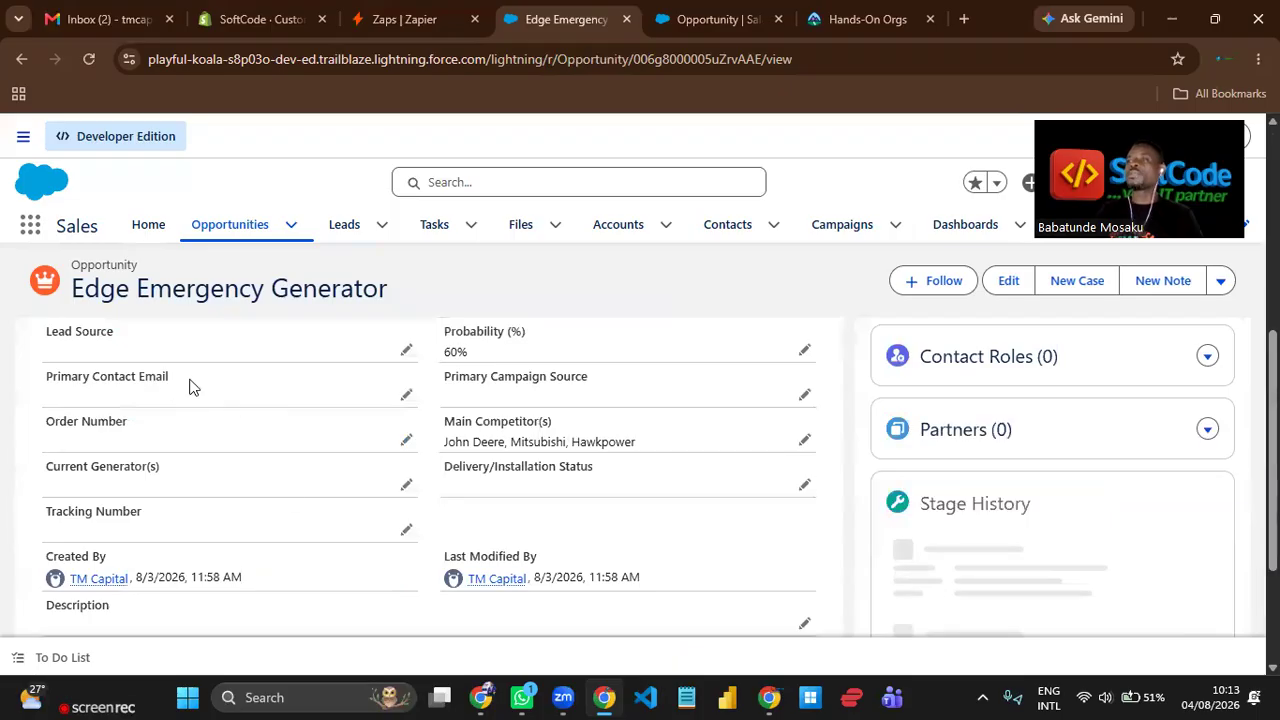
Examine the Primary Contact Email field in the opportunity's details.
drag(190, 380, 48, 377)
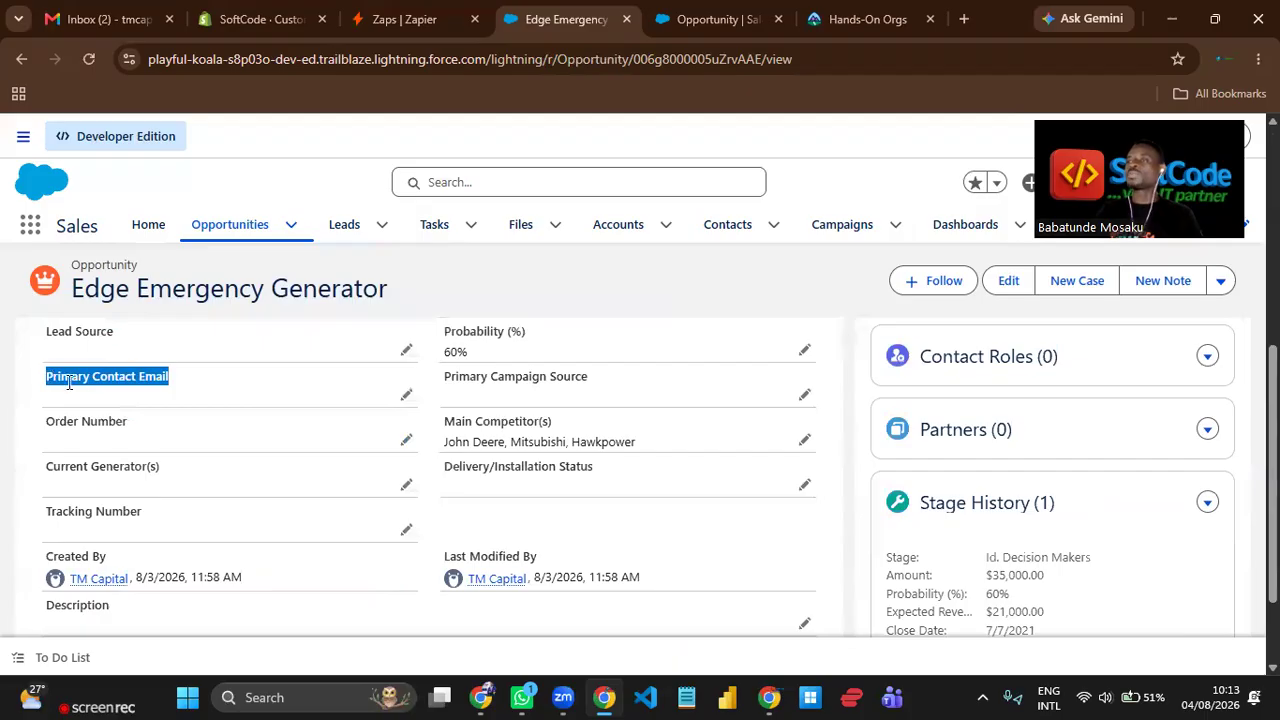
click(170, 403)
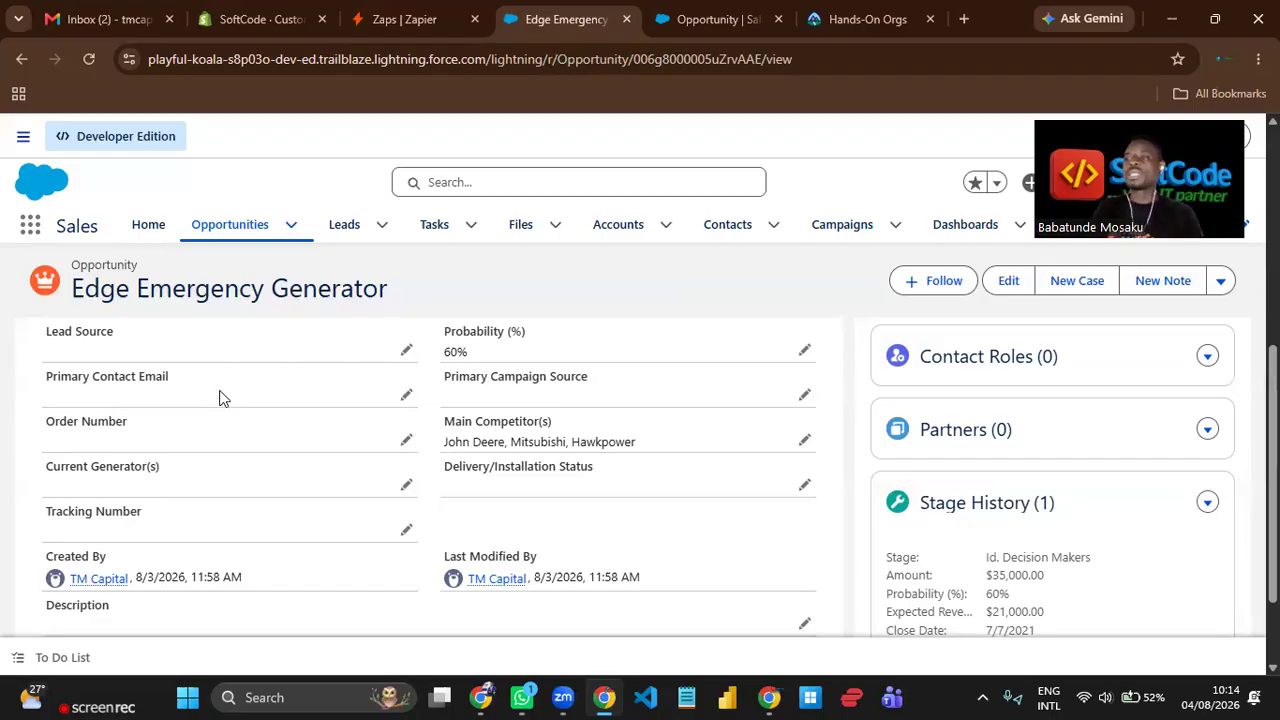
drag(169, 375, 42, 378)
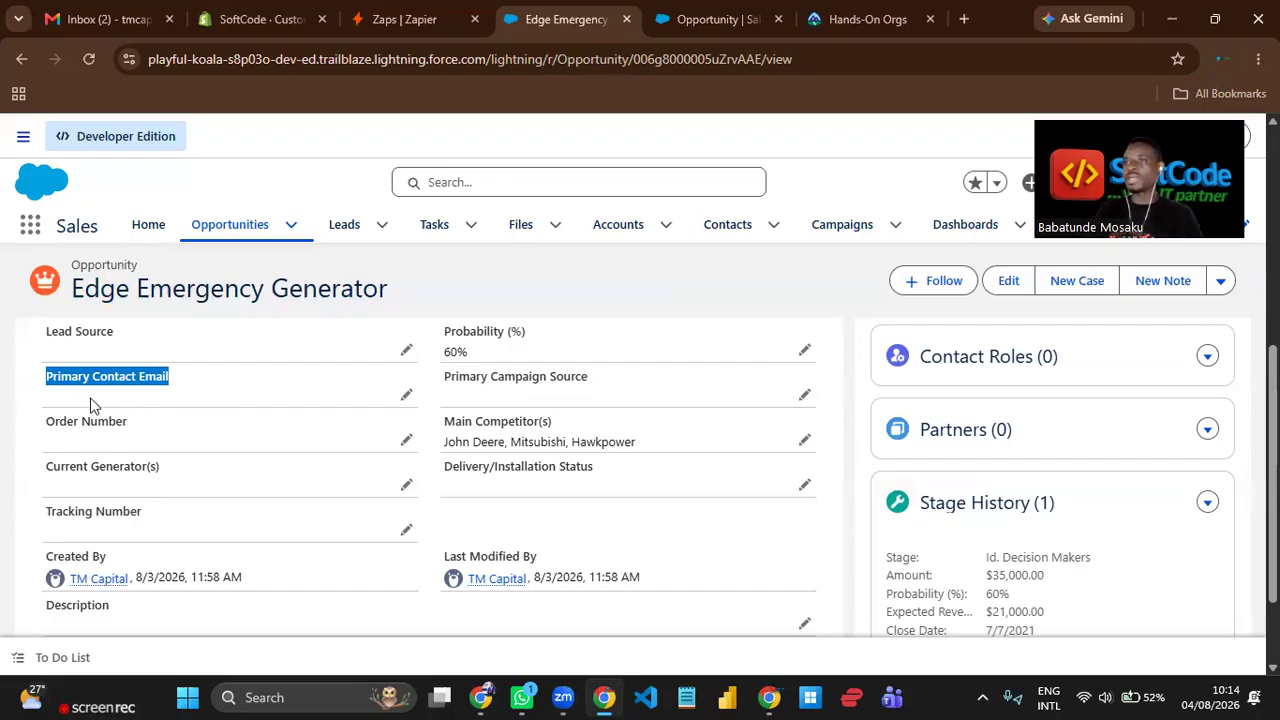
click(147, 397)
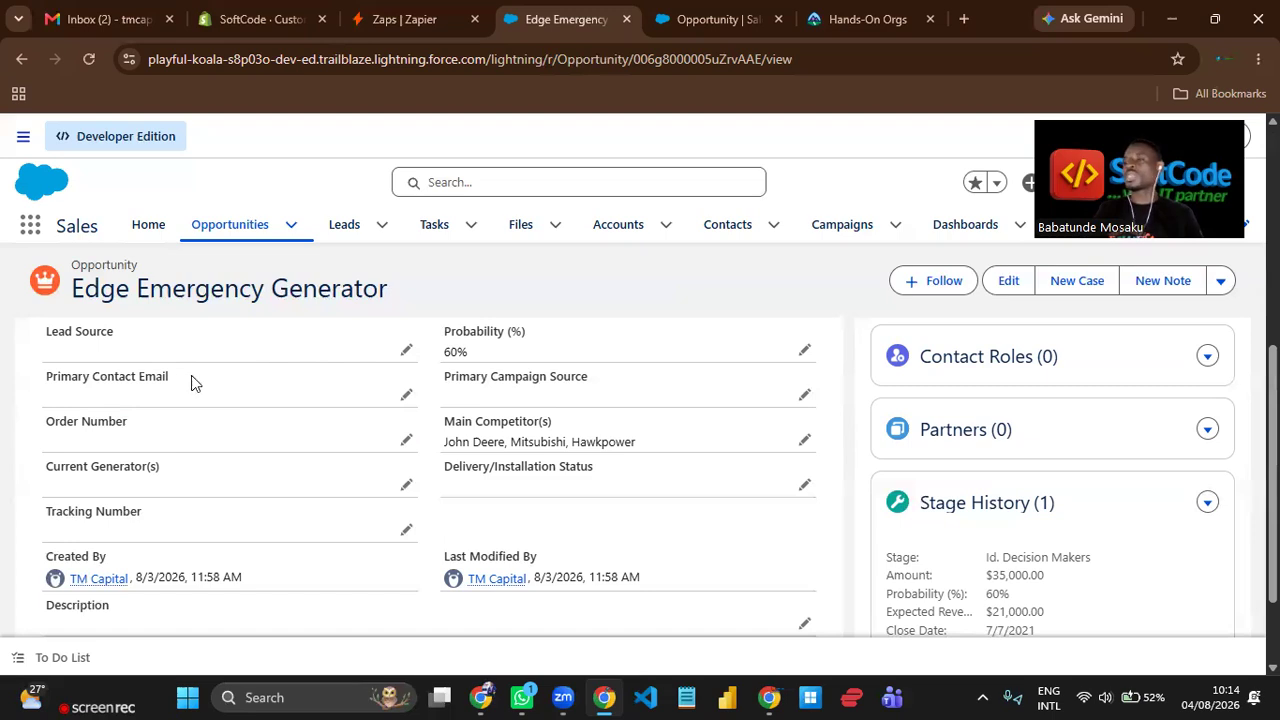
drag(170, 374, 48, 370)
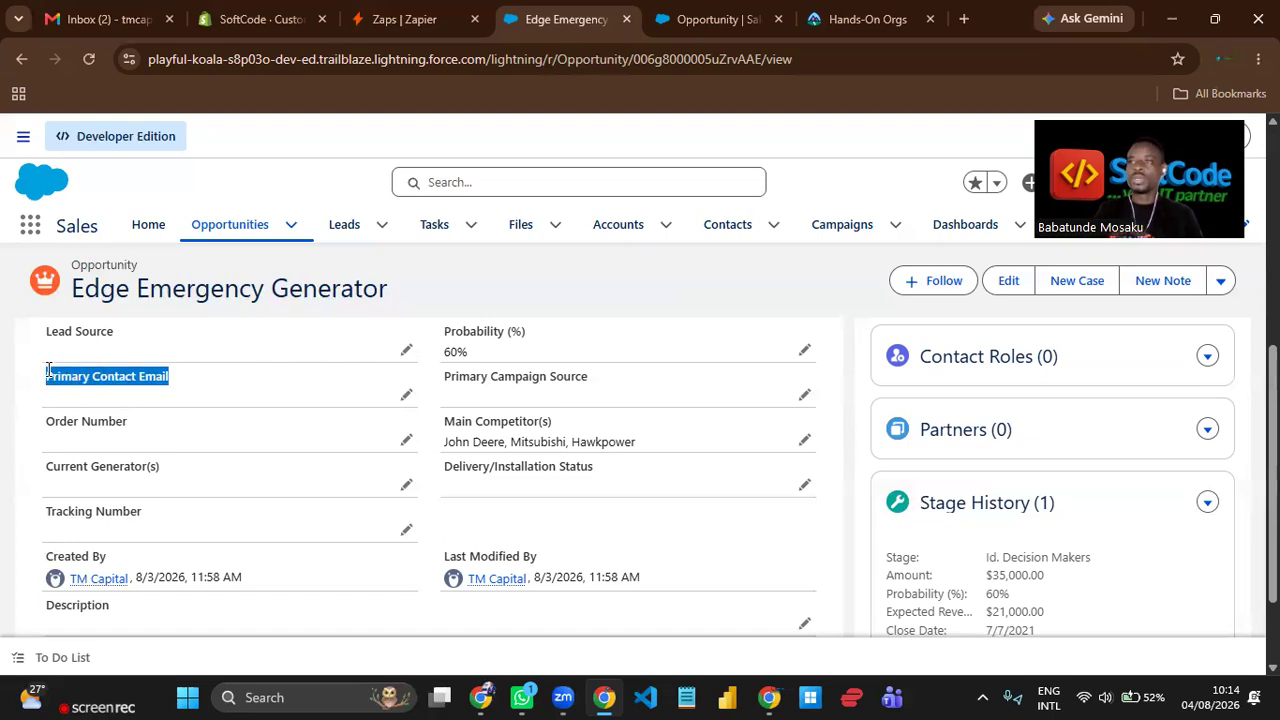
click(62, 396)
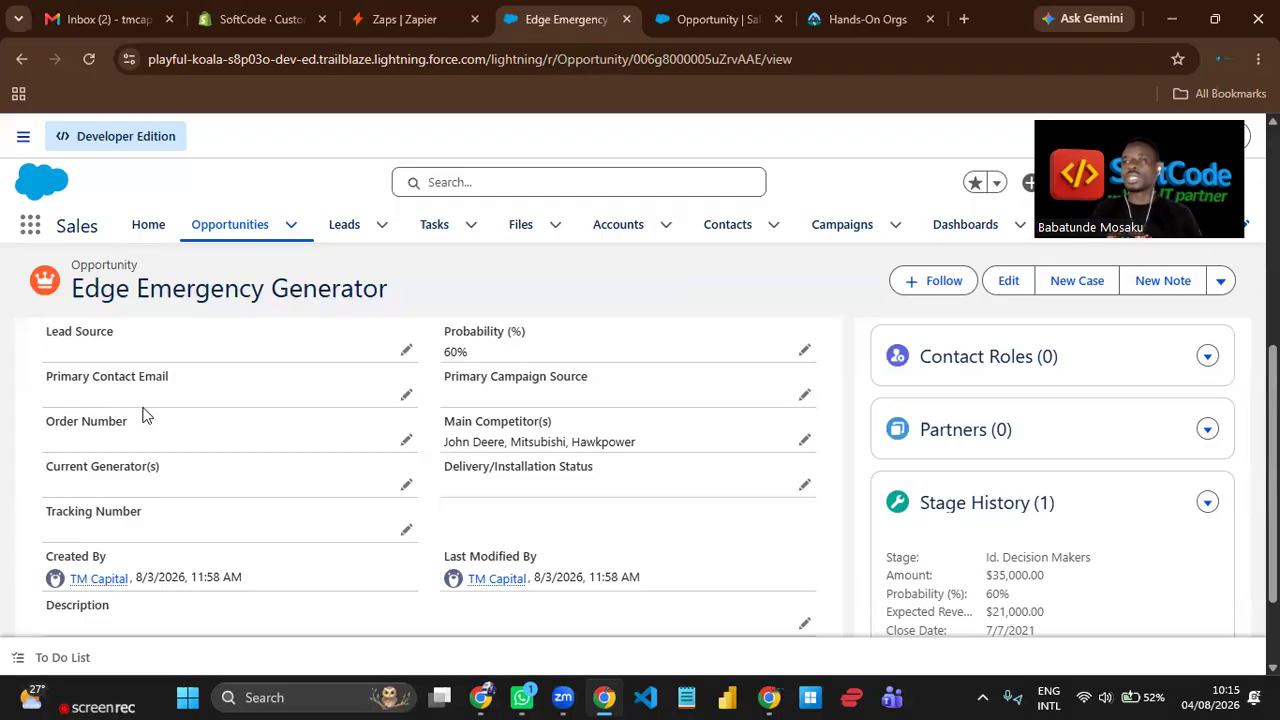
drag(179, 377, 48, 377)
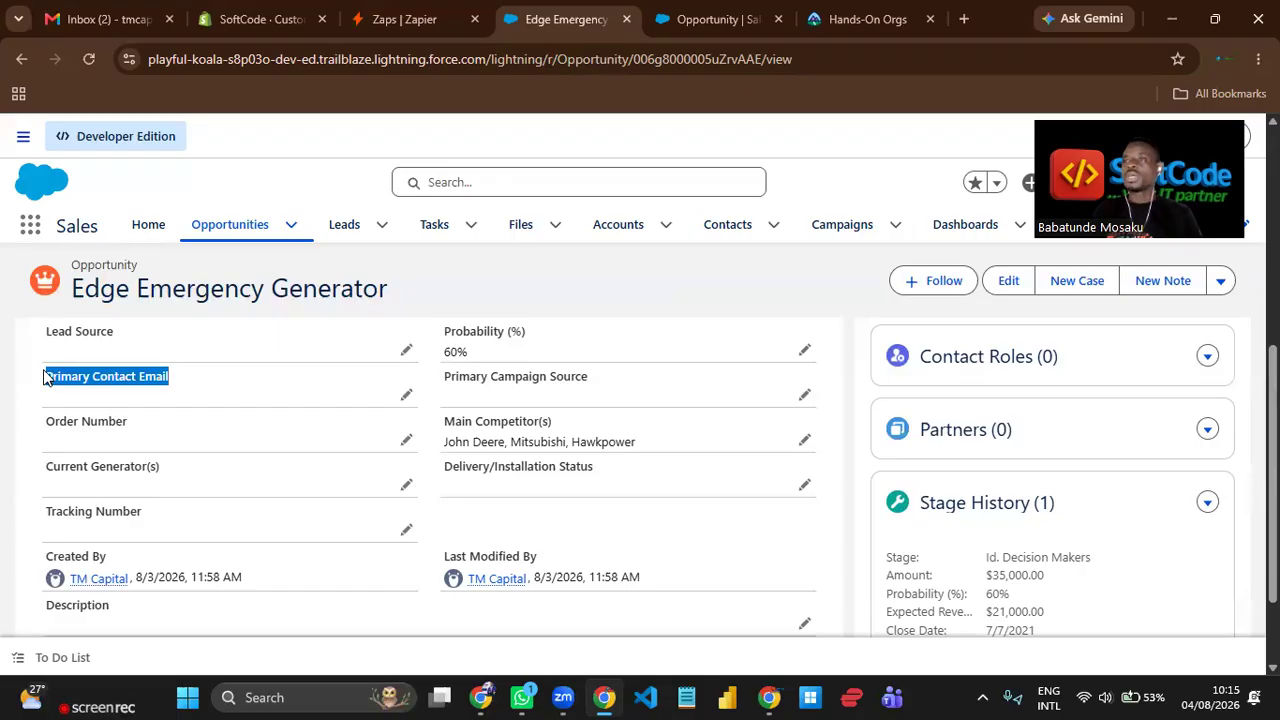
click(102, 395)
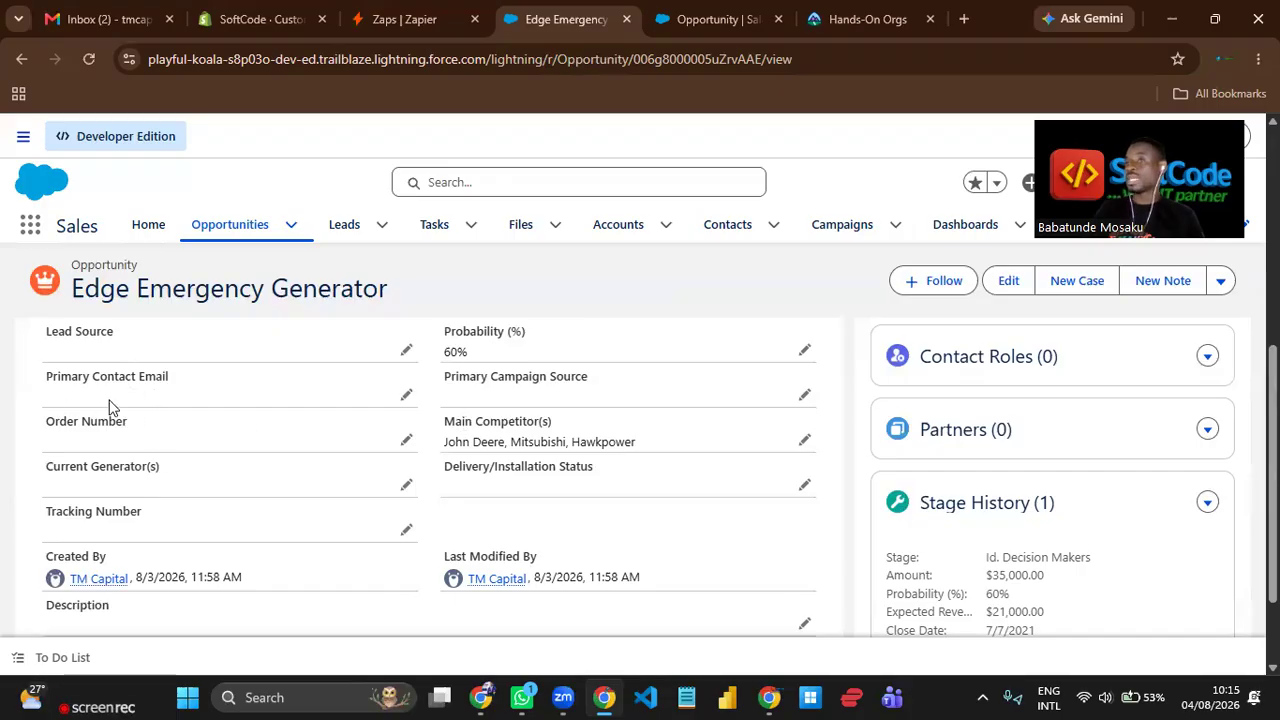
drag(158, 385, 36, 385)
click(297, 456)
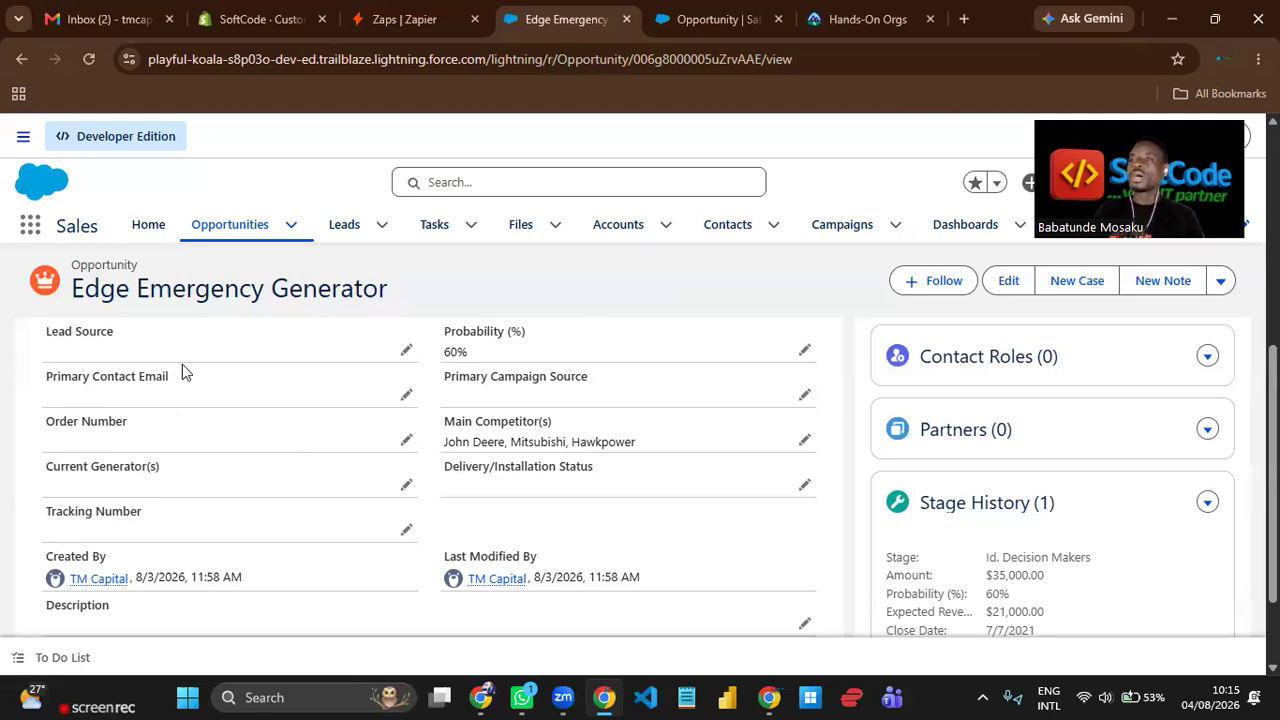
triple_click(89, 376)
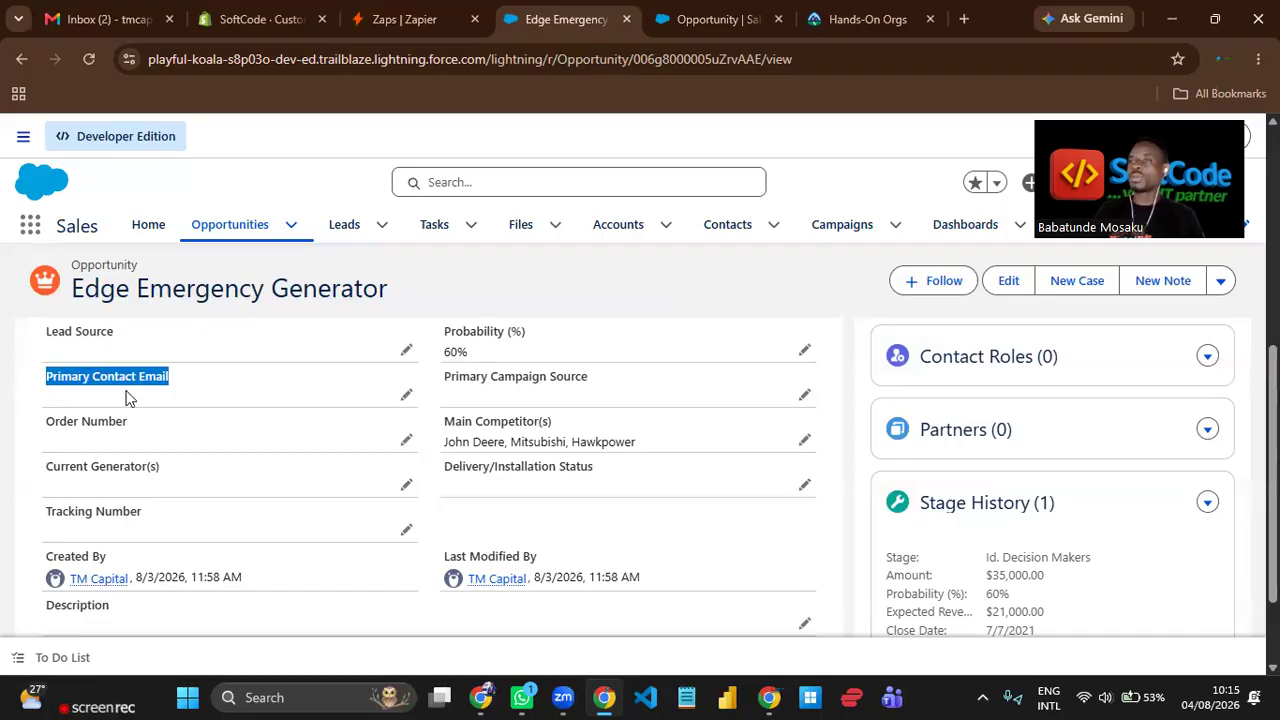
click(190, 390)
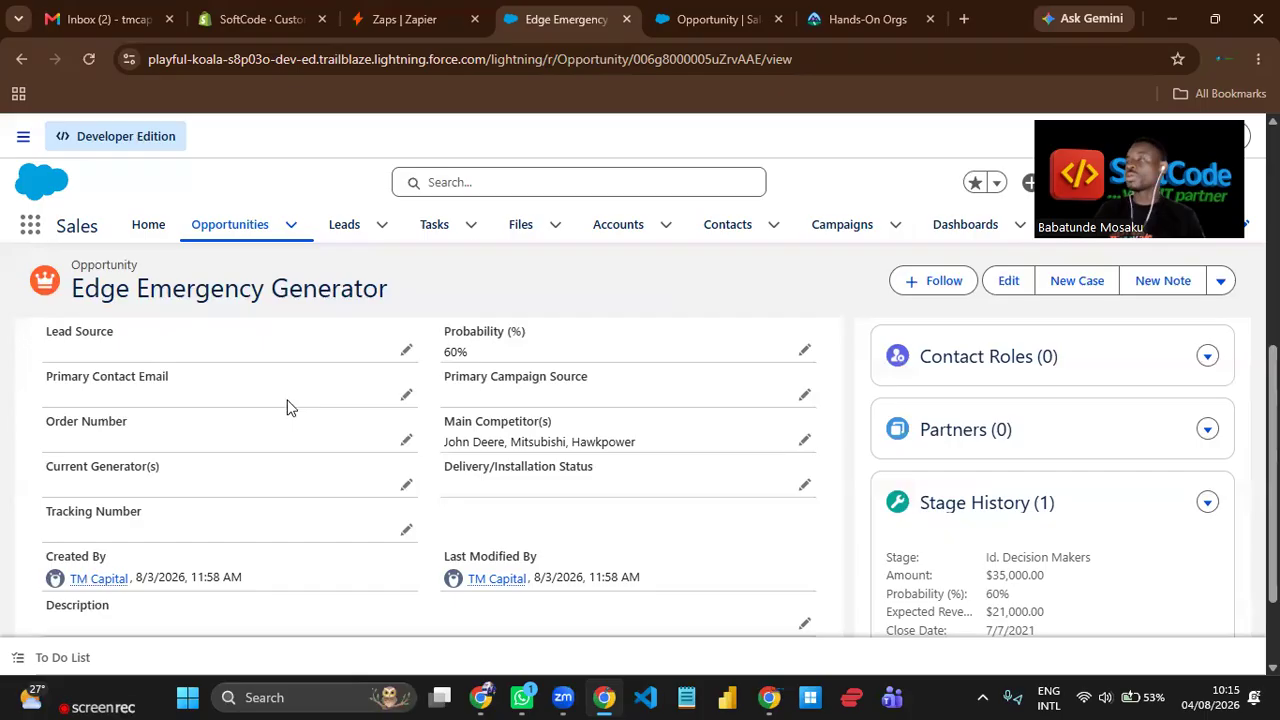
Compare the customer's contact information in Shopify with the fields of the Edge Emergency Generator opportunity in Salesforce.
click(285, 23)
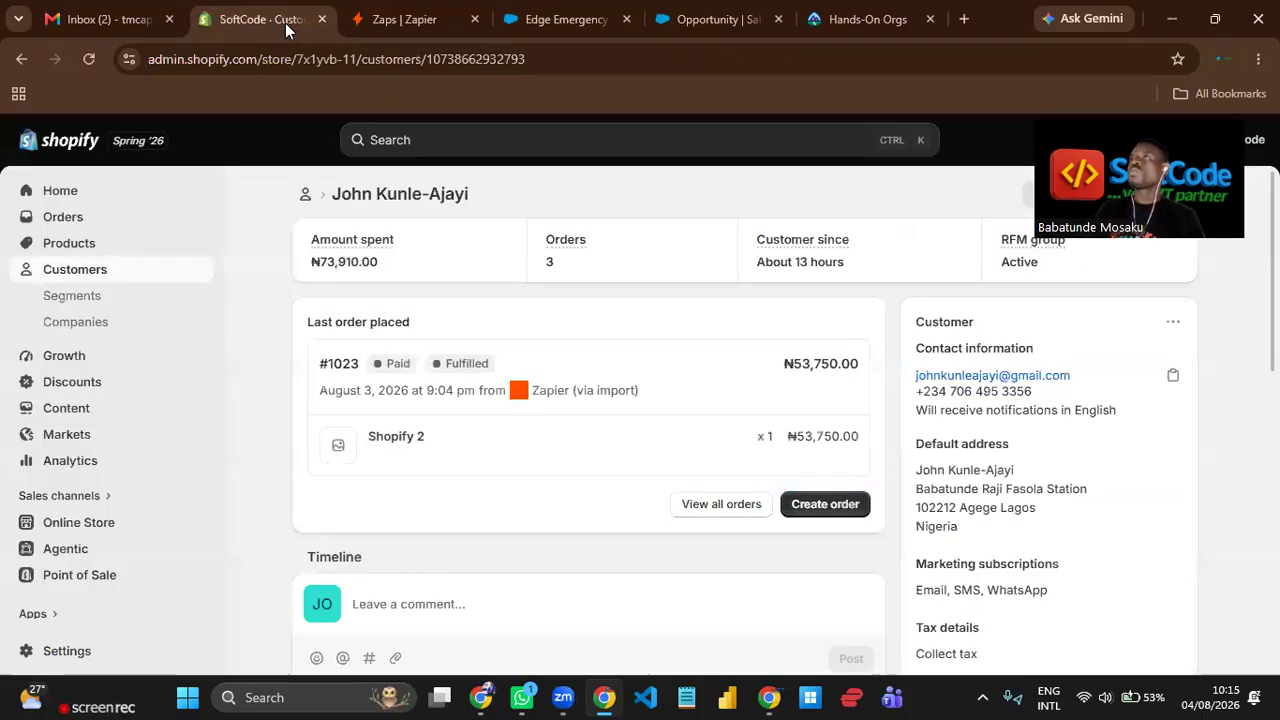
click(580, 22)
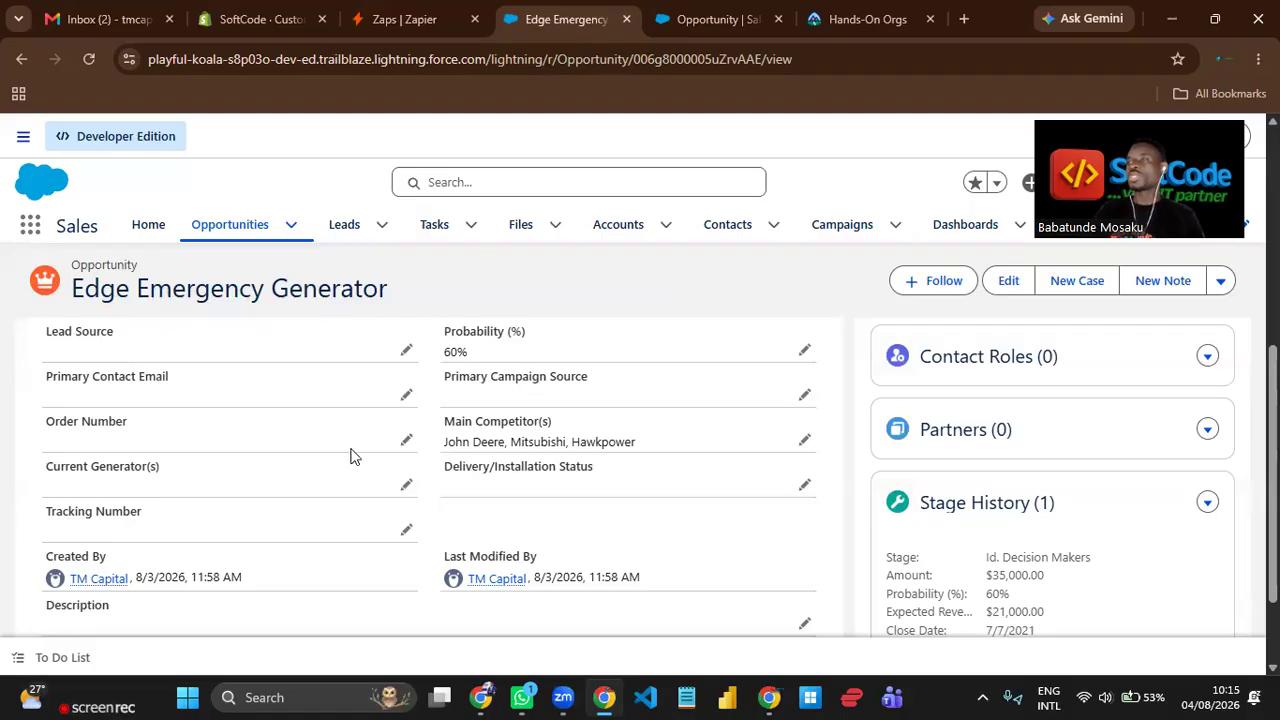
click(261, 25)
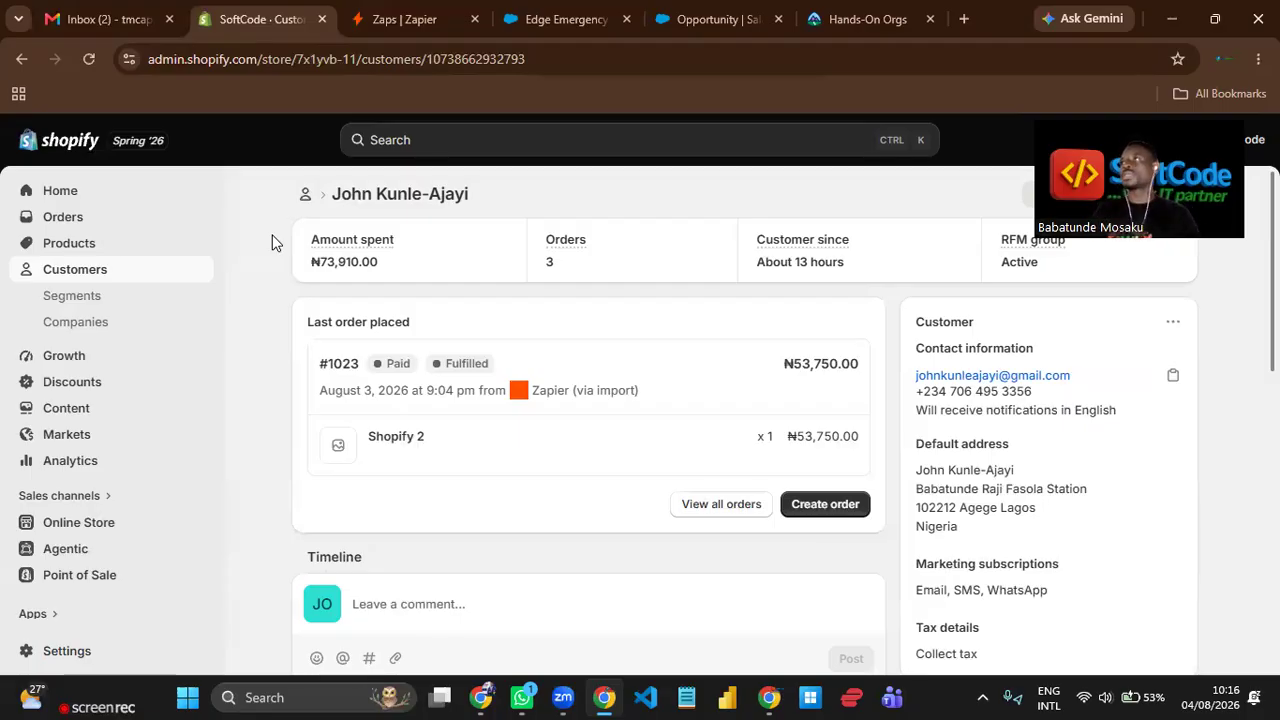
click(537, 24)
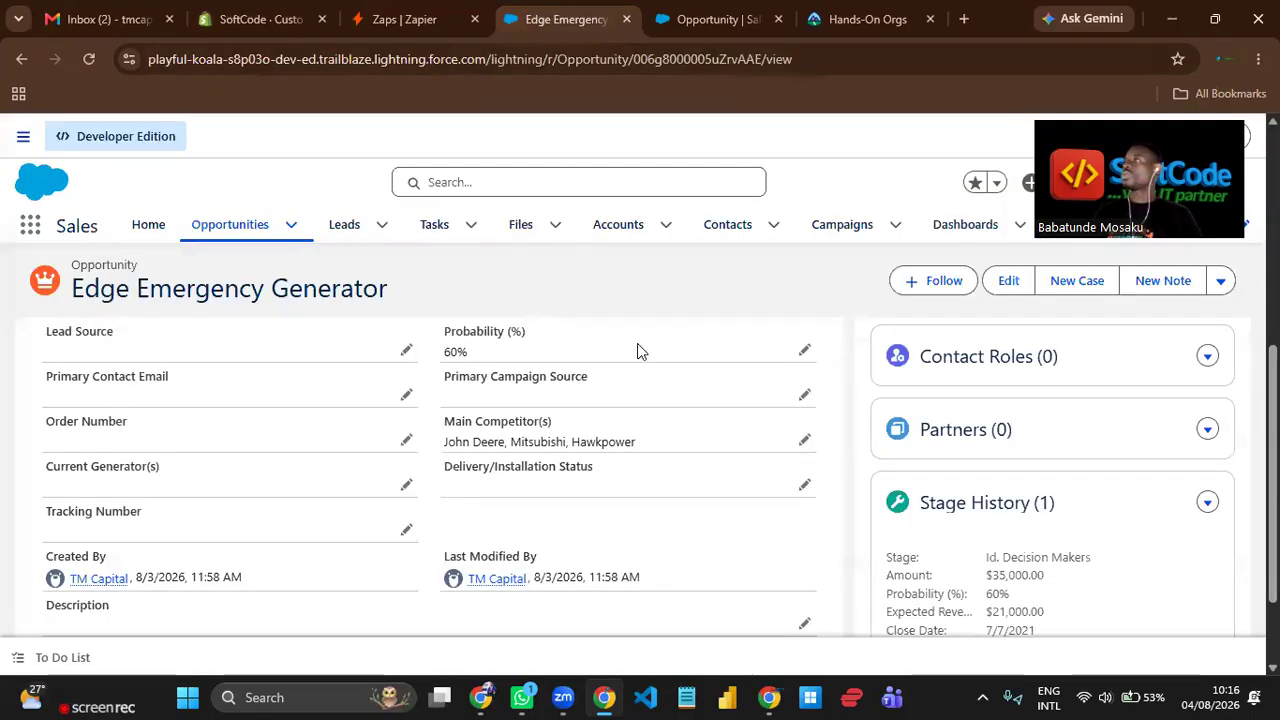
Check the data type of the Primary Contact Email field among the Opportunity object's fields in Salesforce Setup.
click(714, 20)
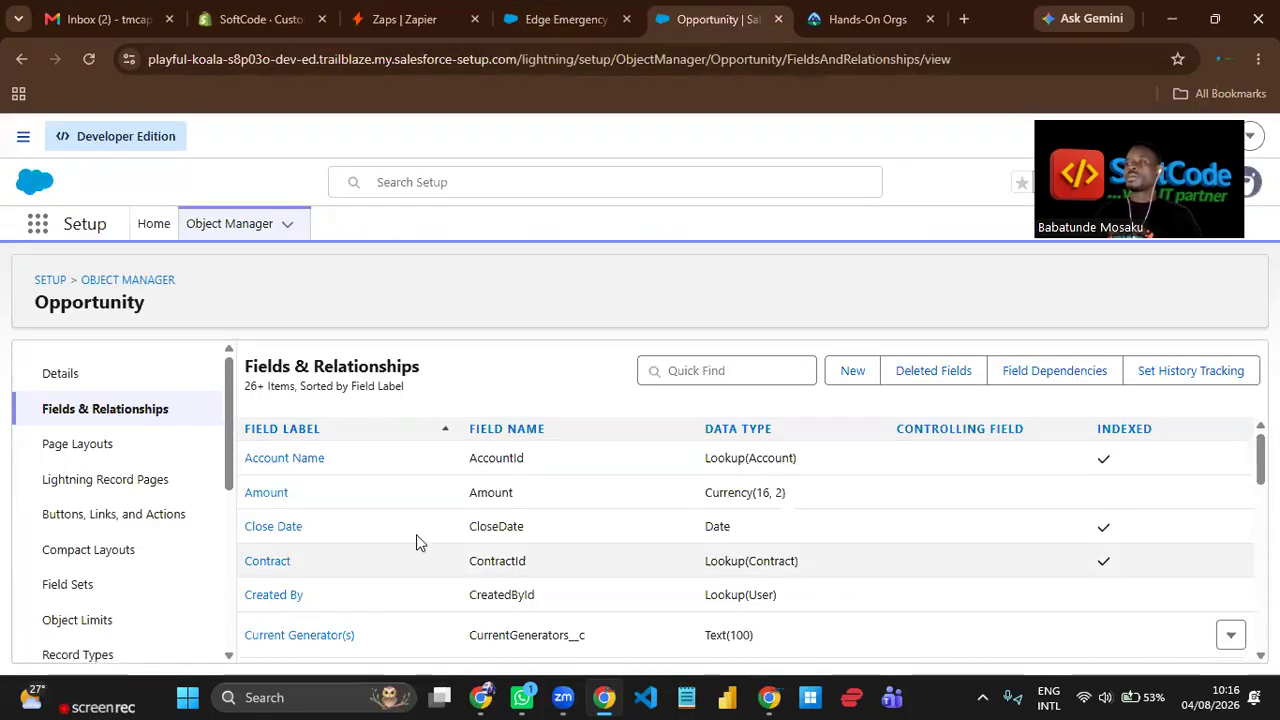
scroll(437, 506, down, 5)
scroll(441, 515, down, 4)
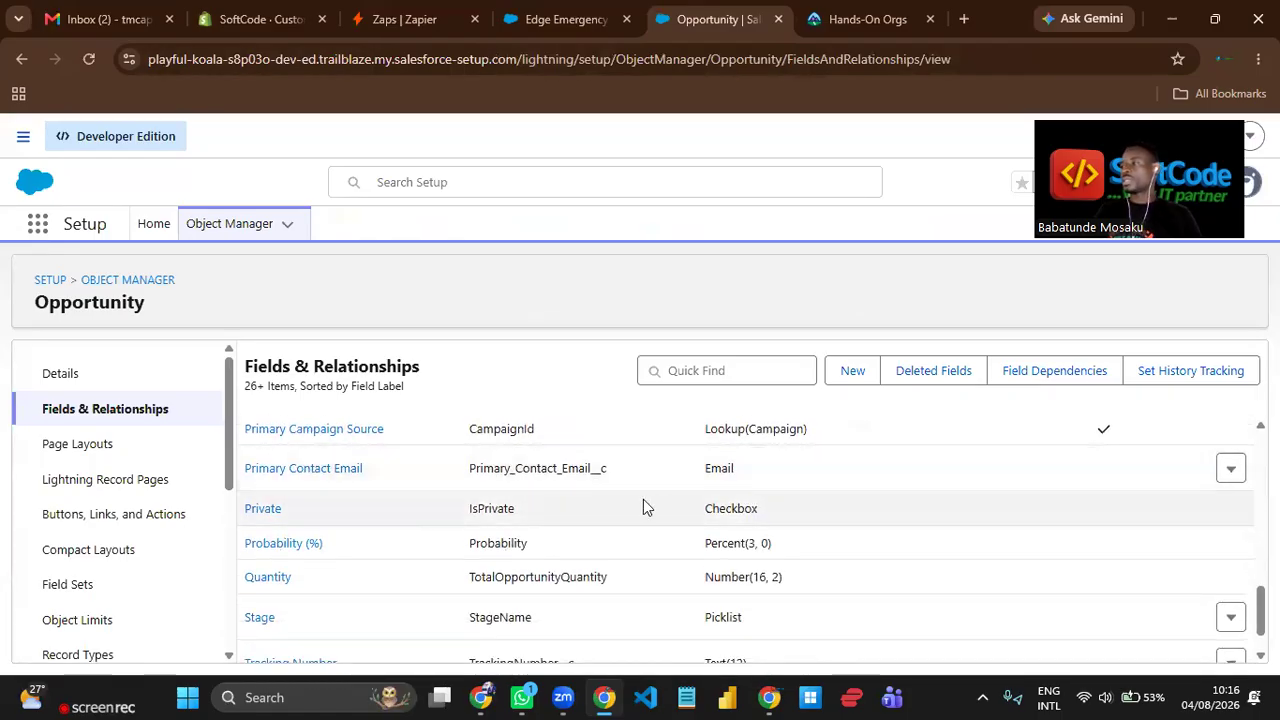
drag(757, 479, 691, 477)
scroll(709, 500, up, 10)
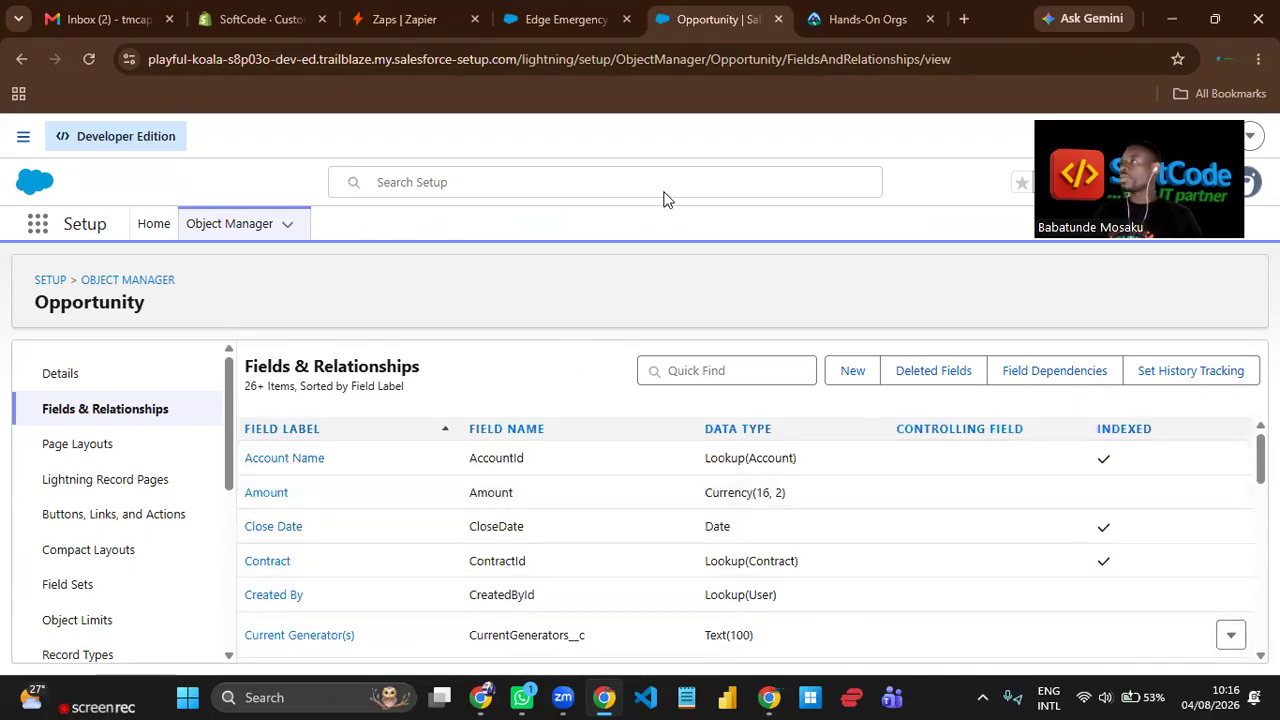
click(585, 19)
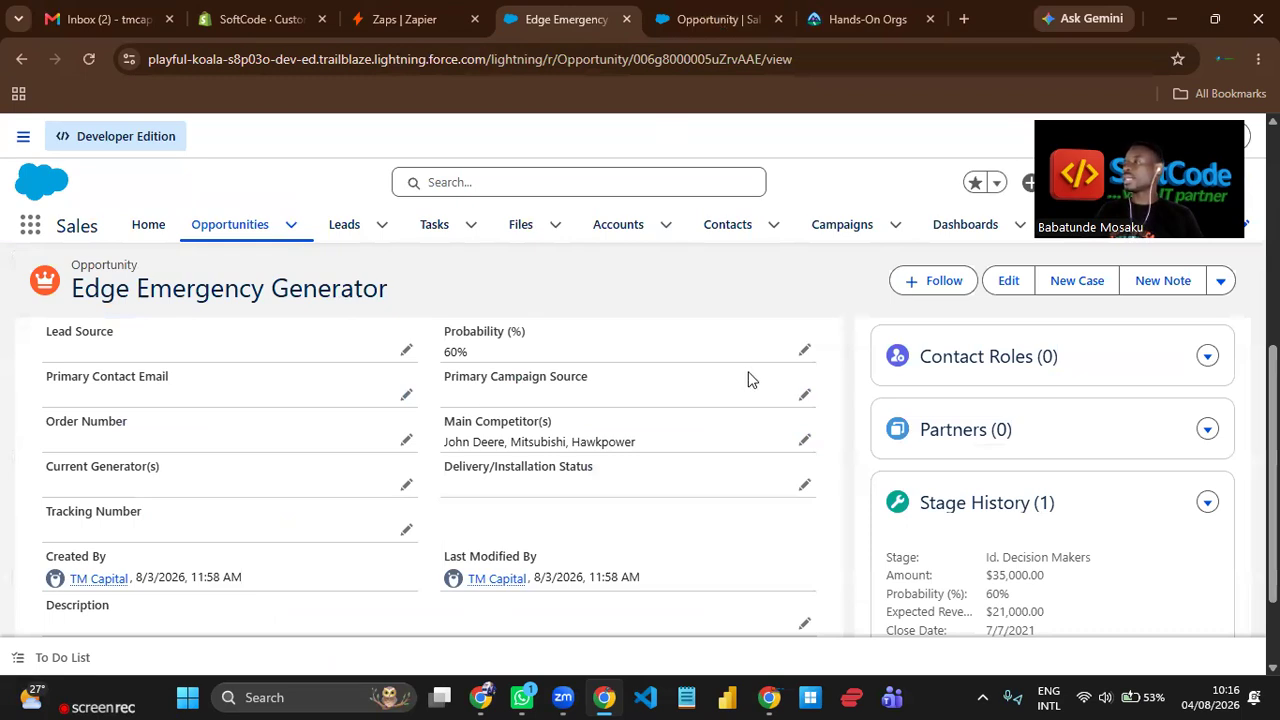
click(403, 19)
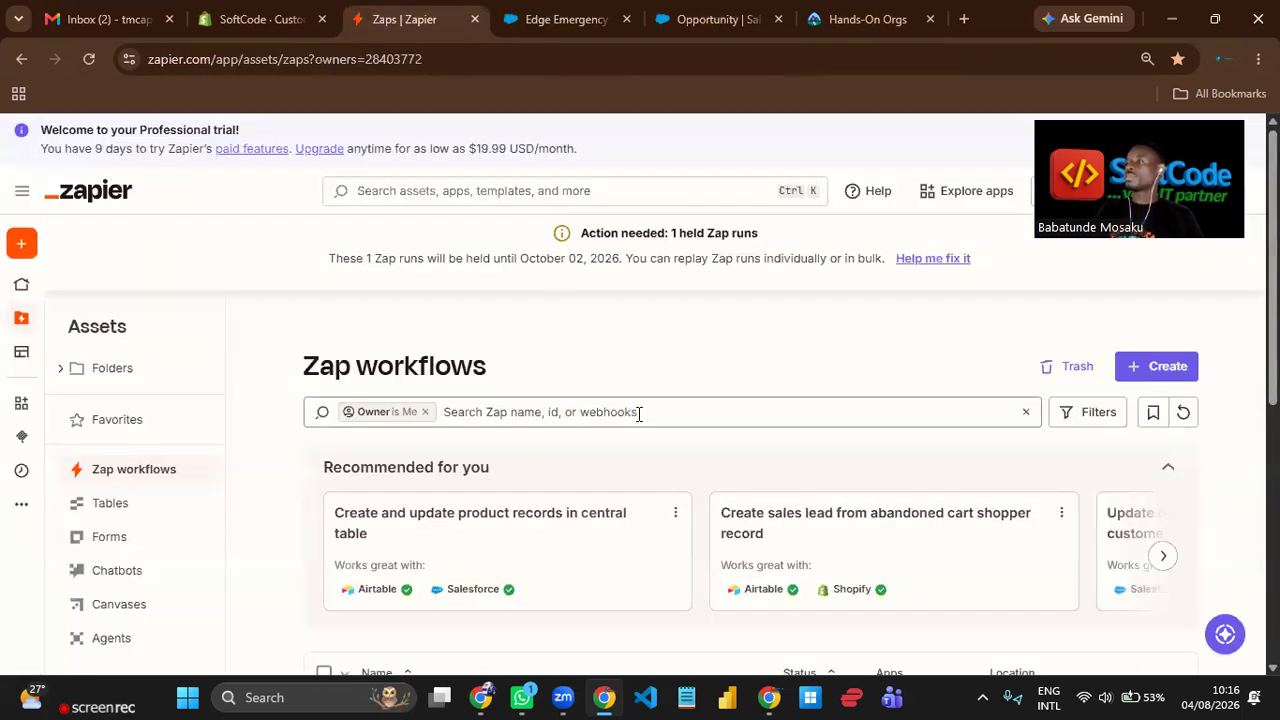
click(566, 19)
click(697, 26)
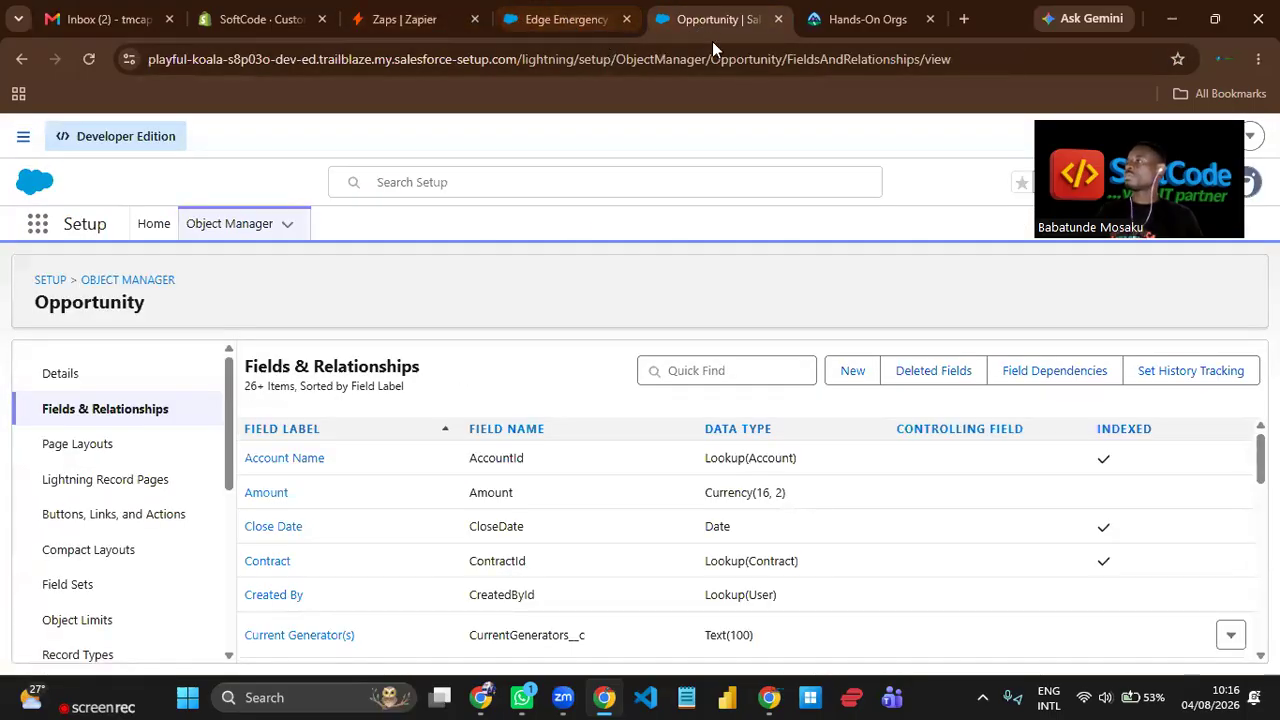
Return to the Salesforce opportunities list and start a new opportunity.
click(585, 22)
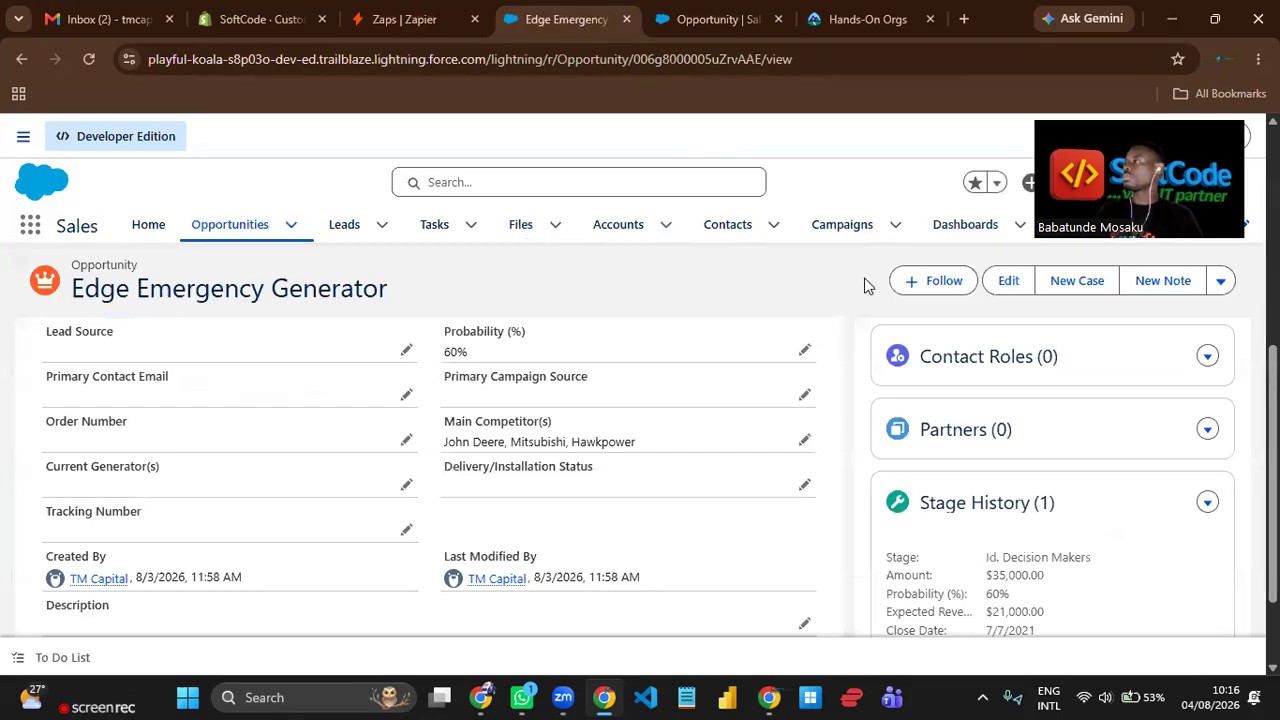
click(262, 236)
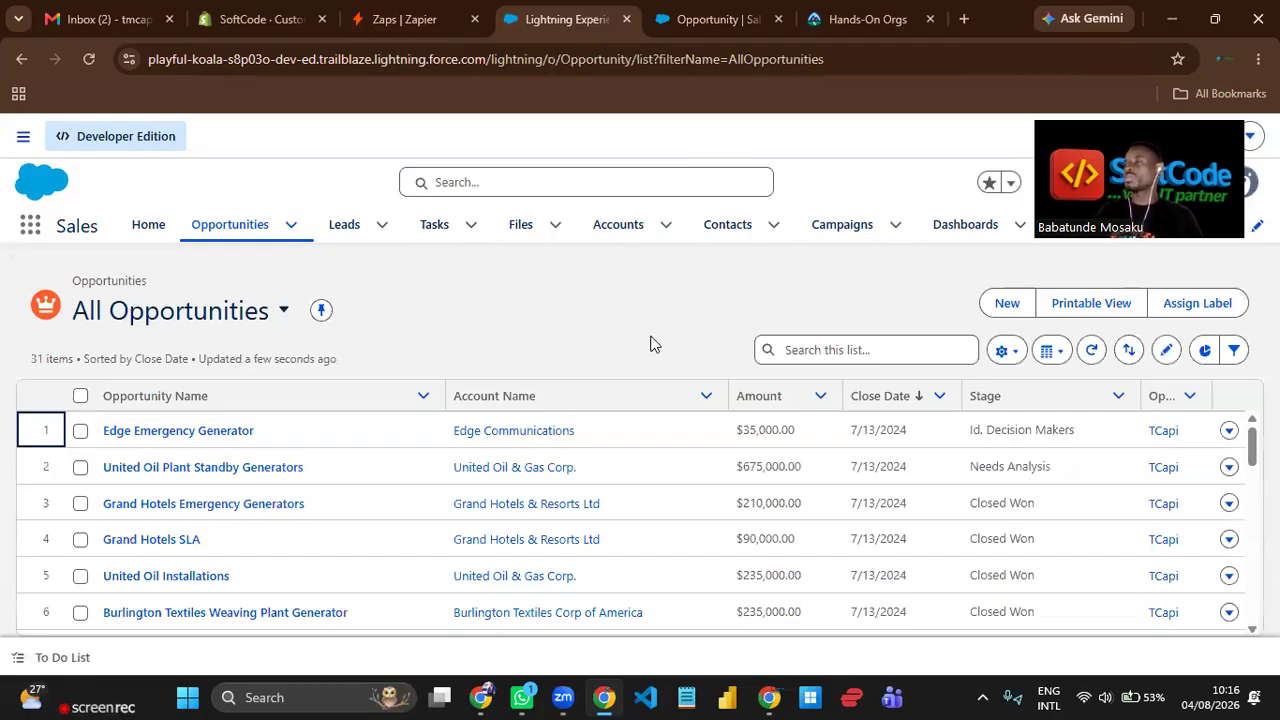
click(1005, 303)
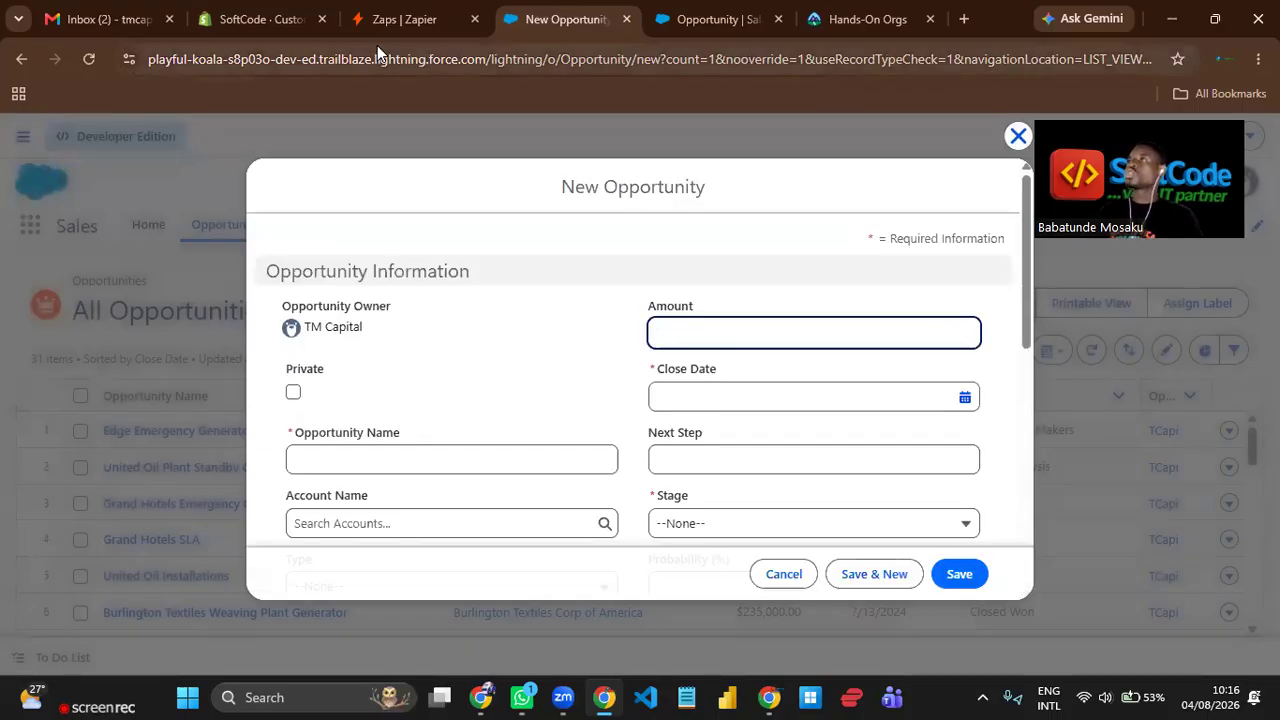
Switch to Shopify and look up the price of the Salesforce RevOps Training product.
click(244, 21)
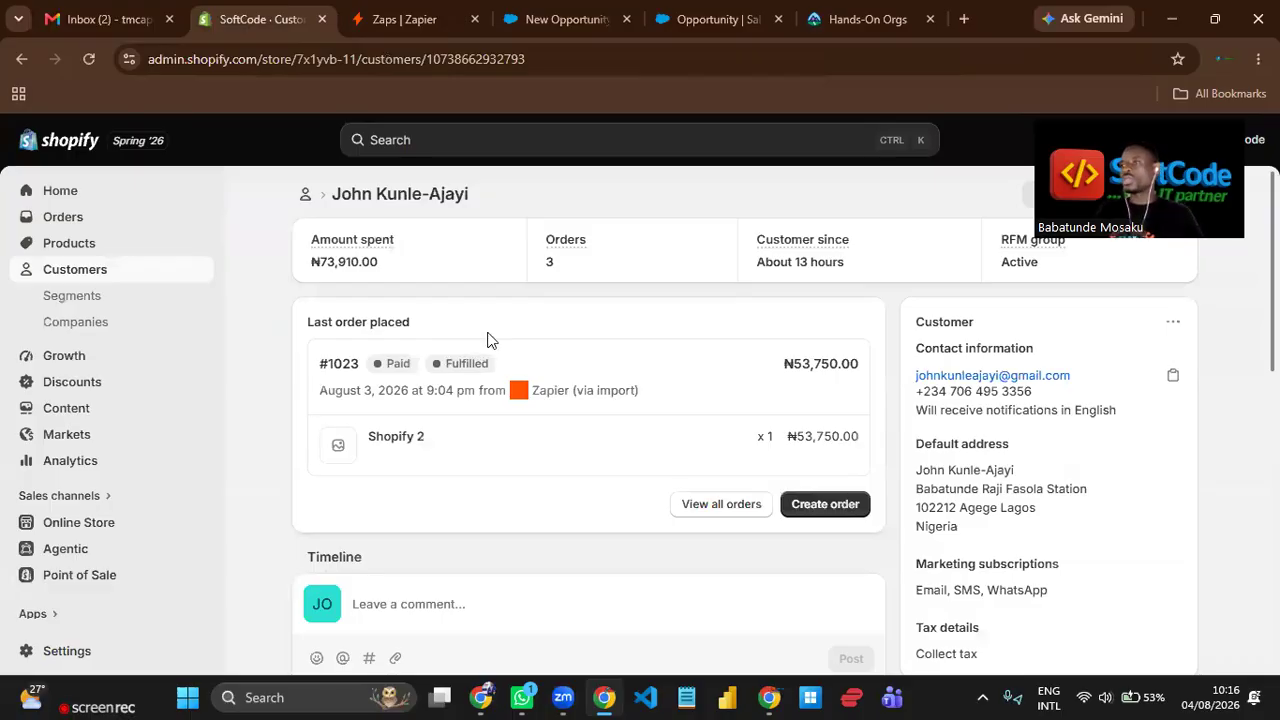
click(72, 245)
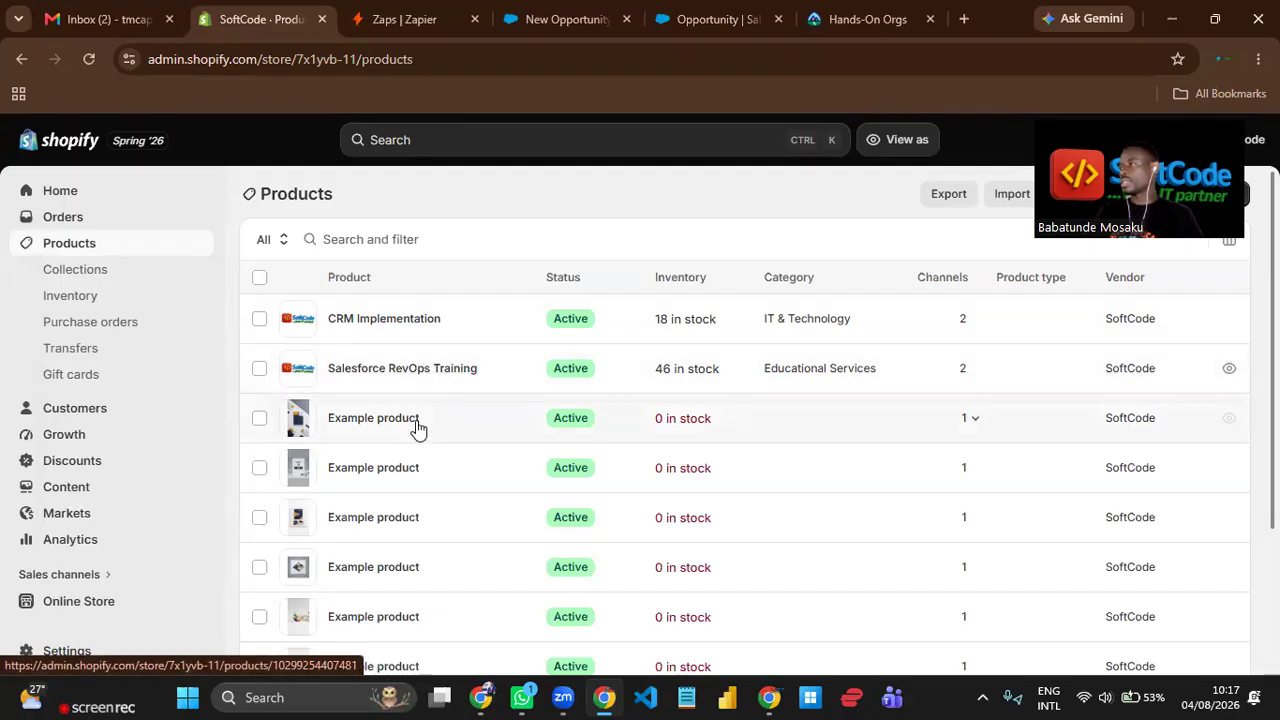
click(373, 378)
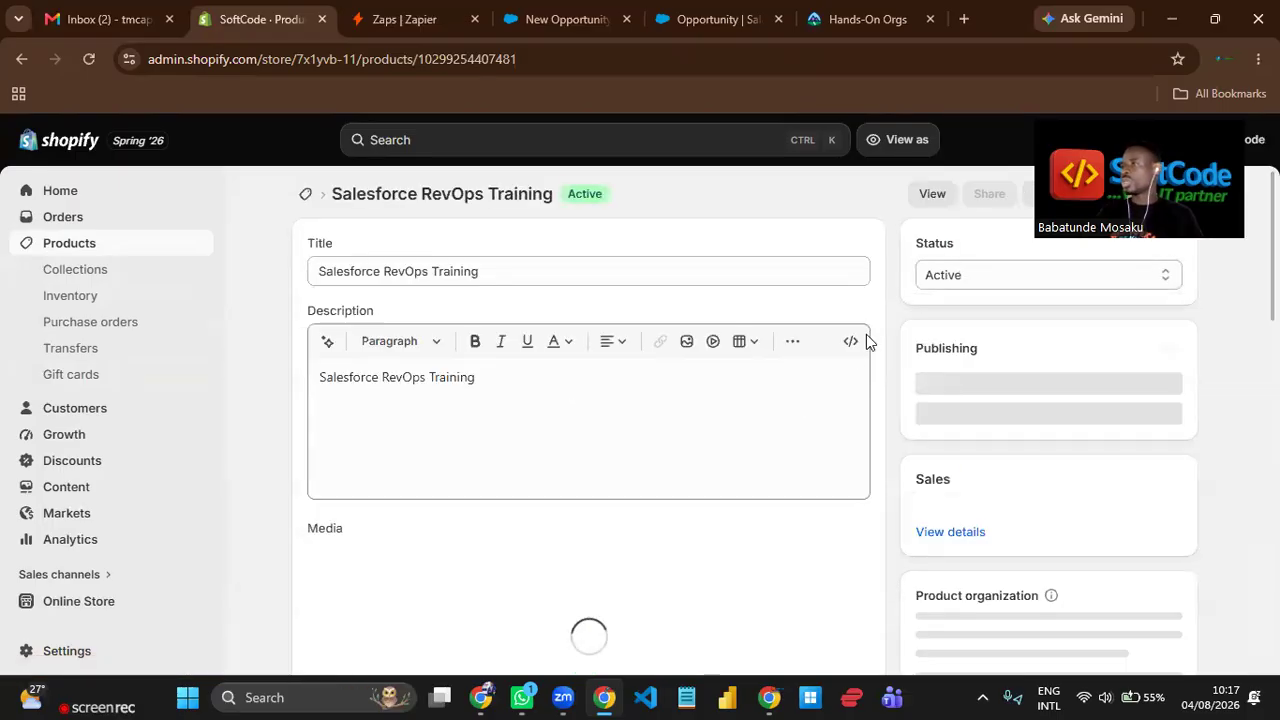
scroll(866, 360, down, 1)
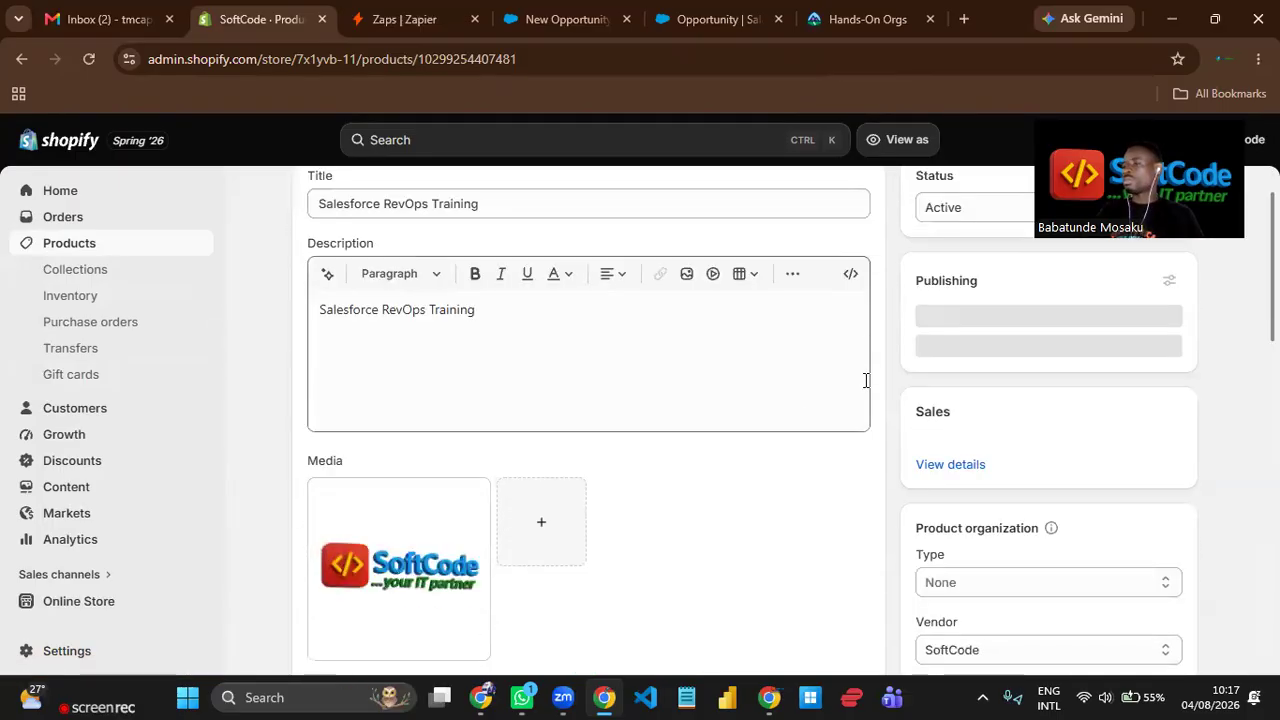
scroll(850, 430, down, 10)
scroll(847, 437, up, 3)
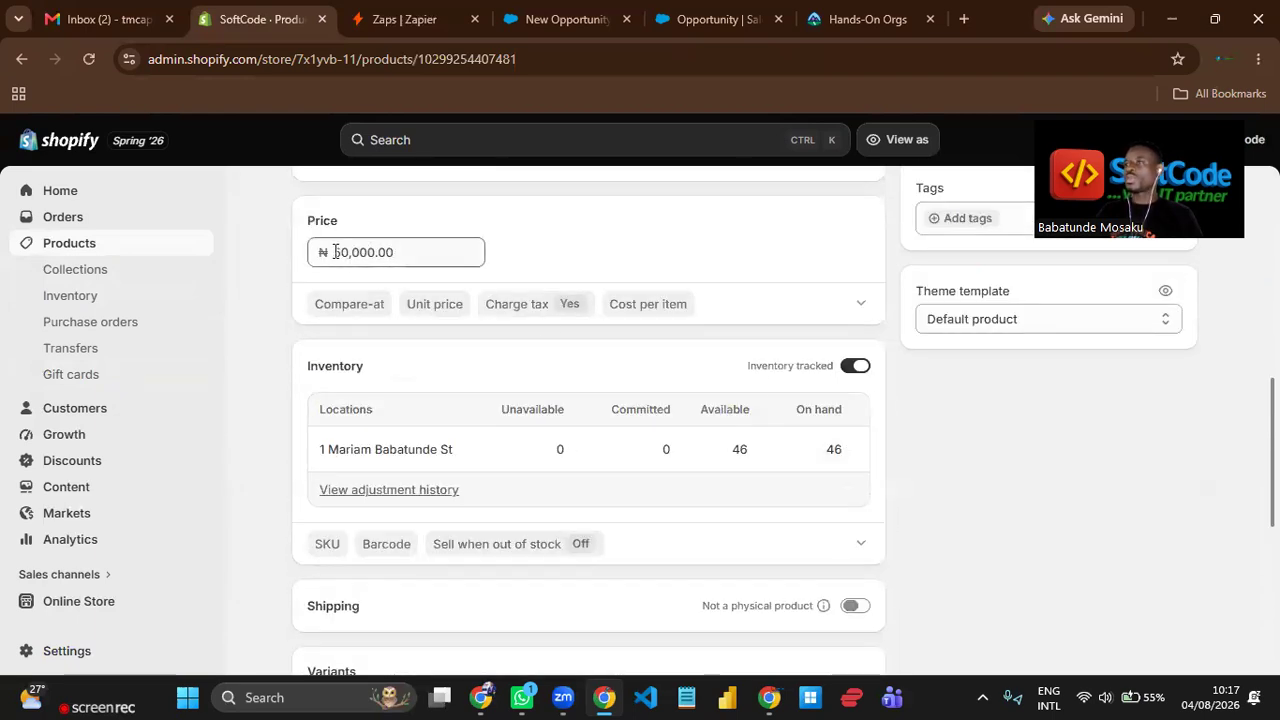
Review the product's media, category, price and inventory details in Shopify.
scroll(469, 307, up, 4)
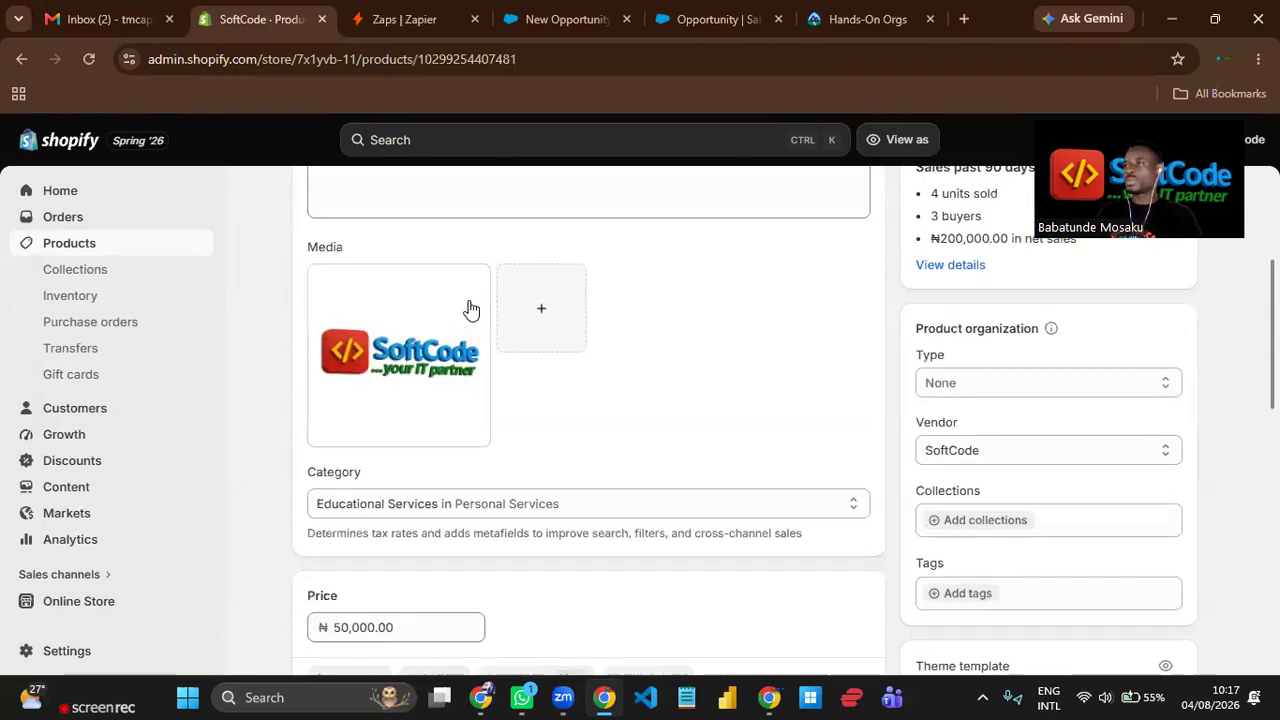
scroll(606, 380, down, 3)
scroll(617, 385, down, 2)
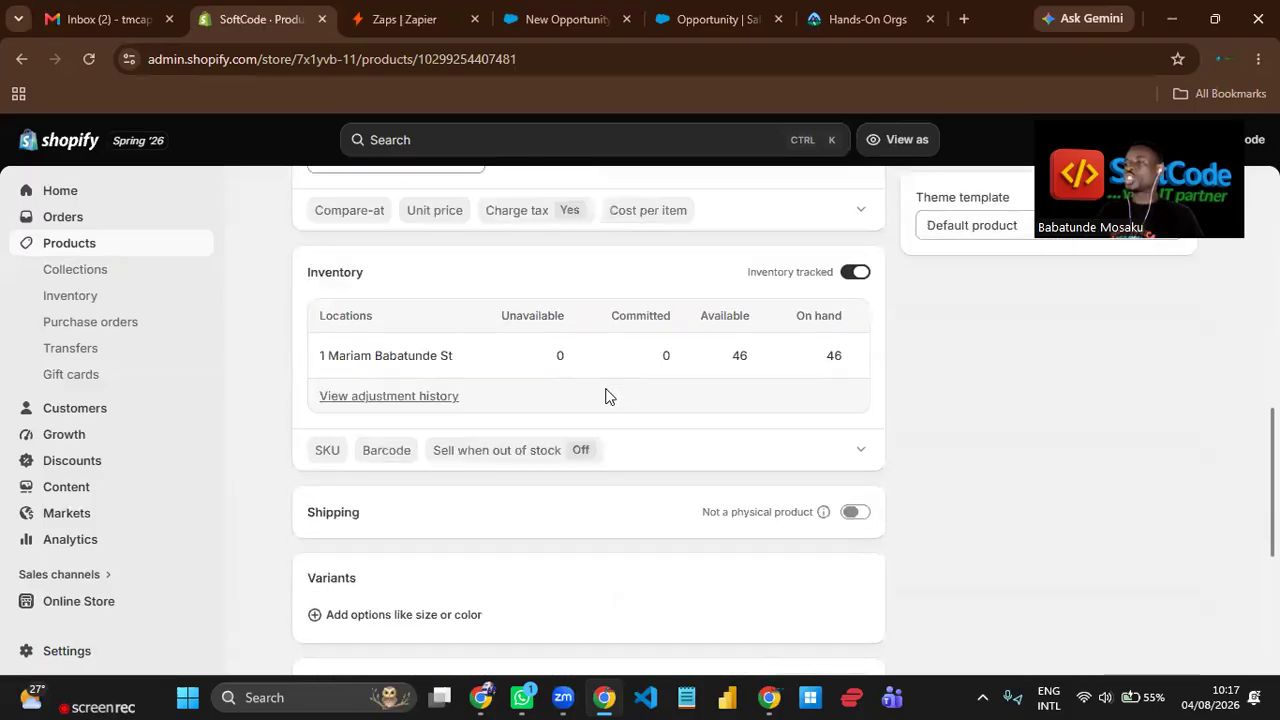
scroll(606, 394, up, 2)
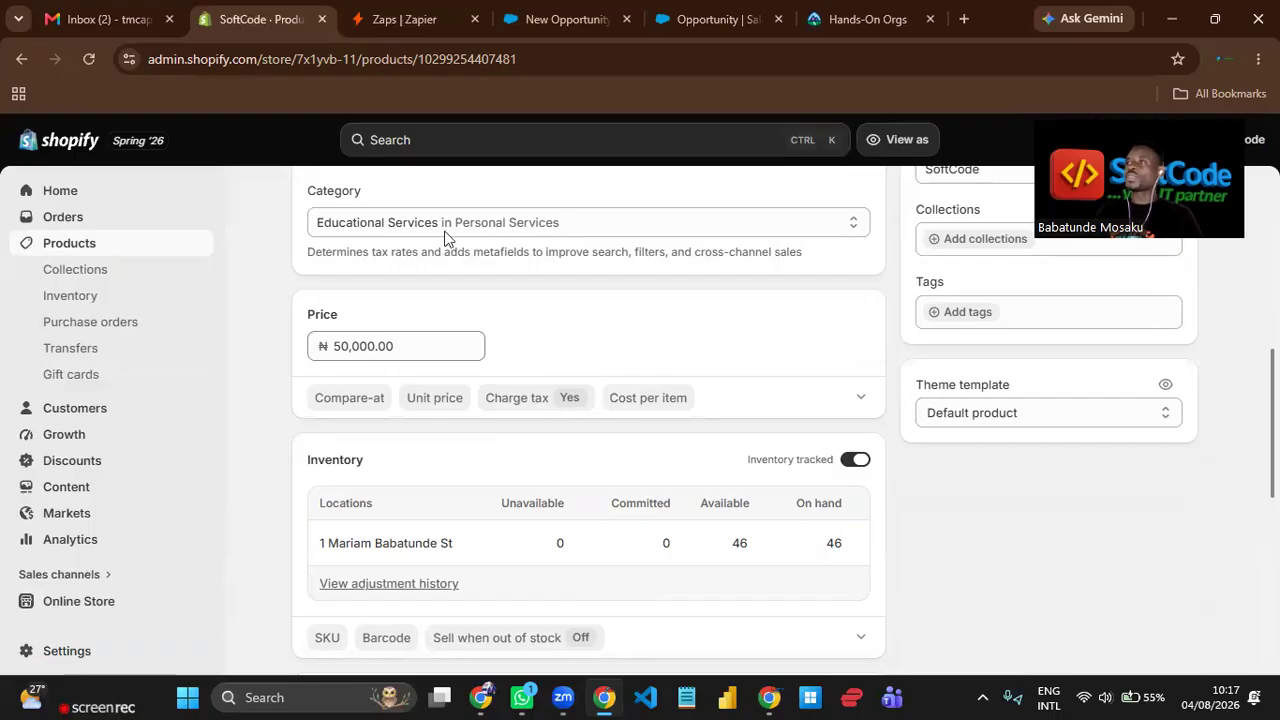
Open the first listed customer's record in Shopify and check the amount of the last order placed.
click(553, 19)
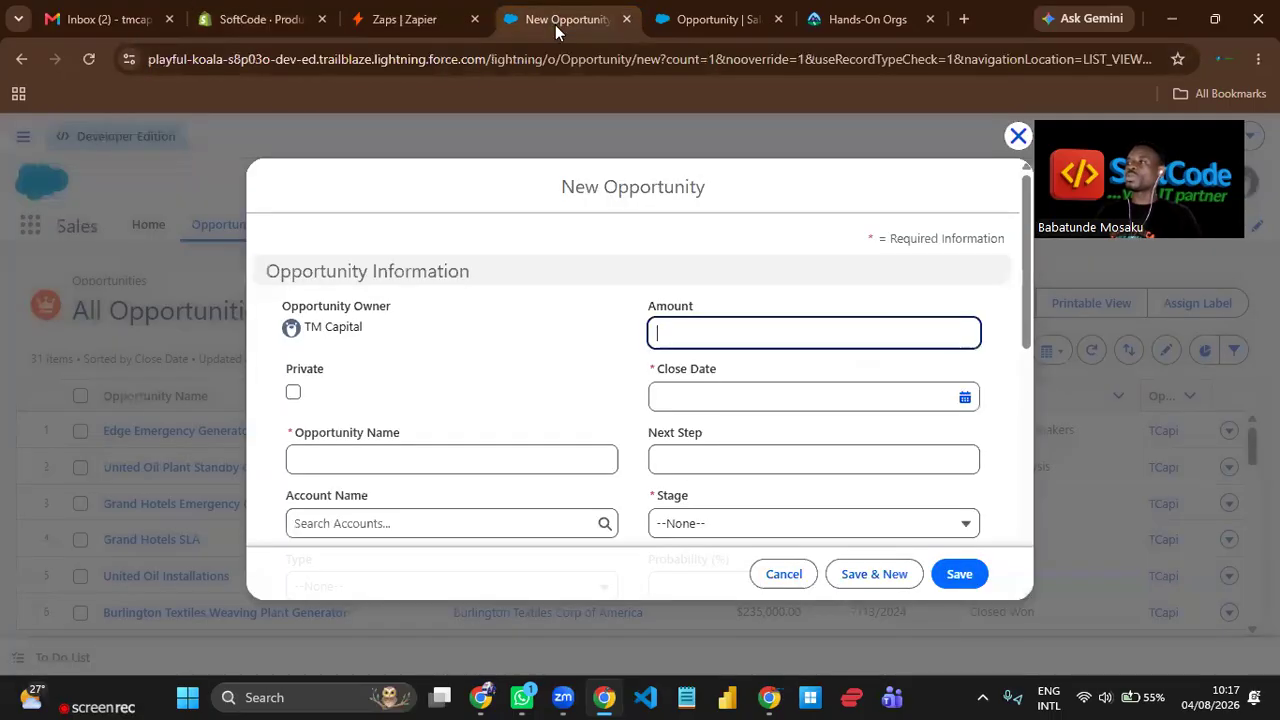
click(262, 19)
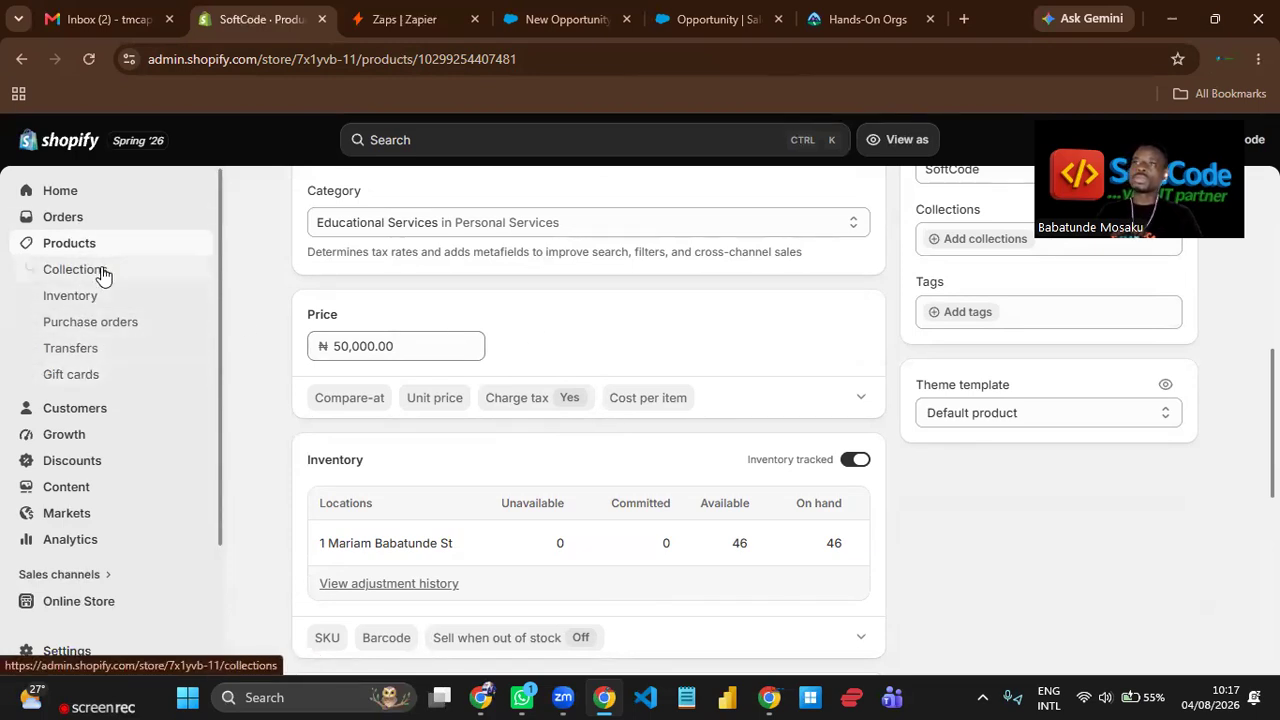
click(70, 412)
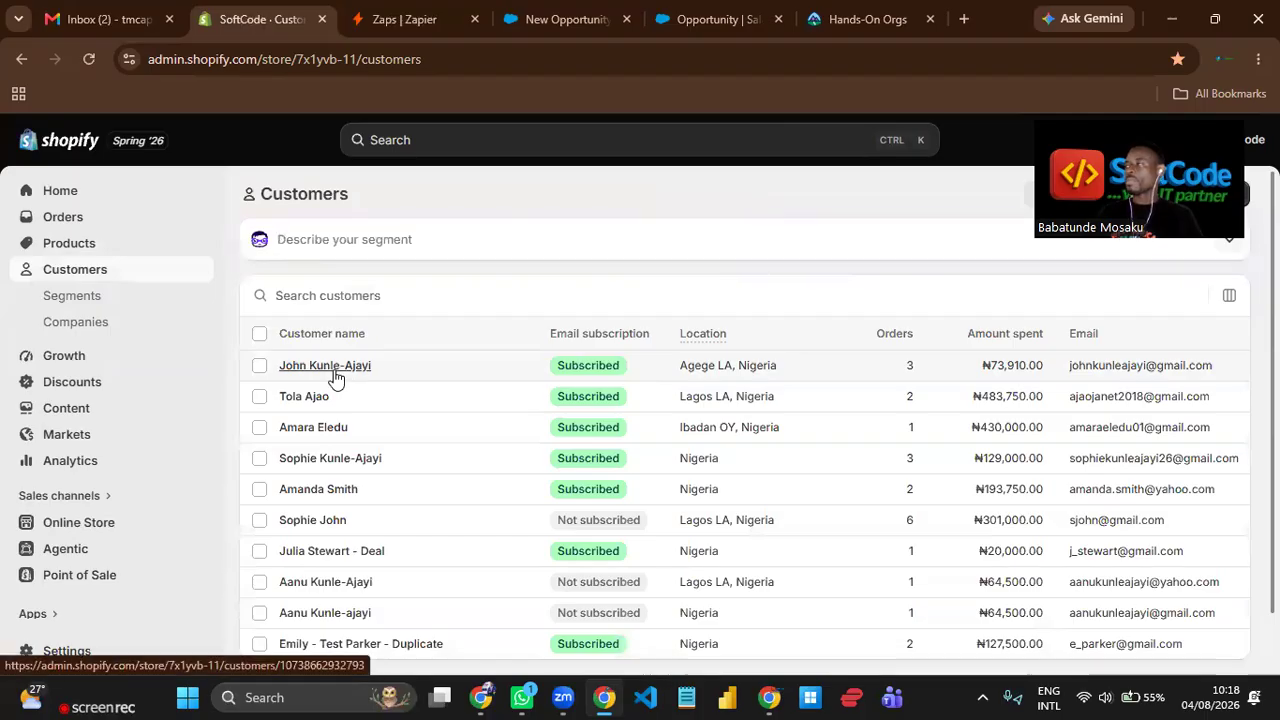
click(333, 368)
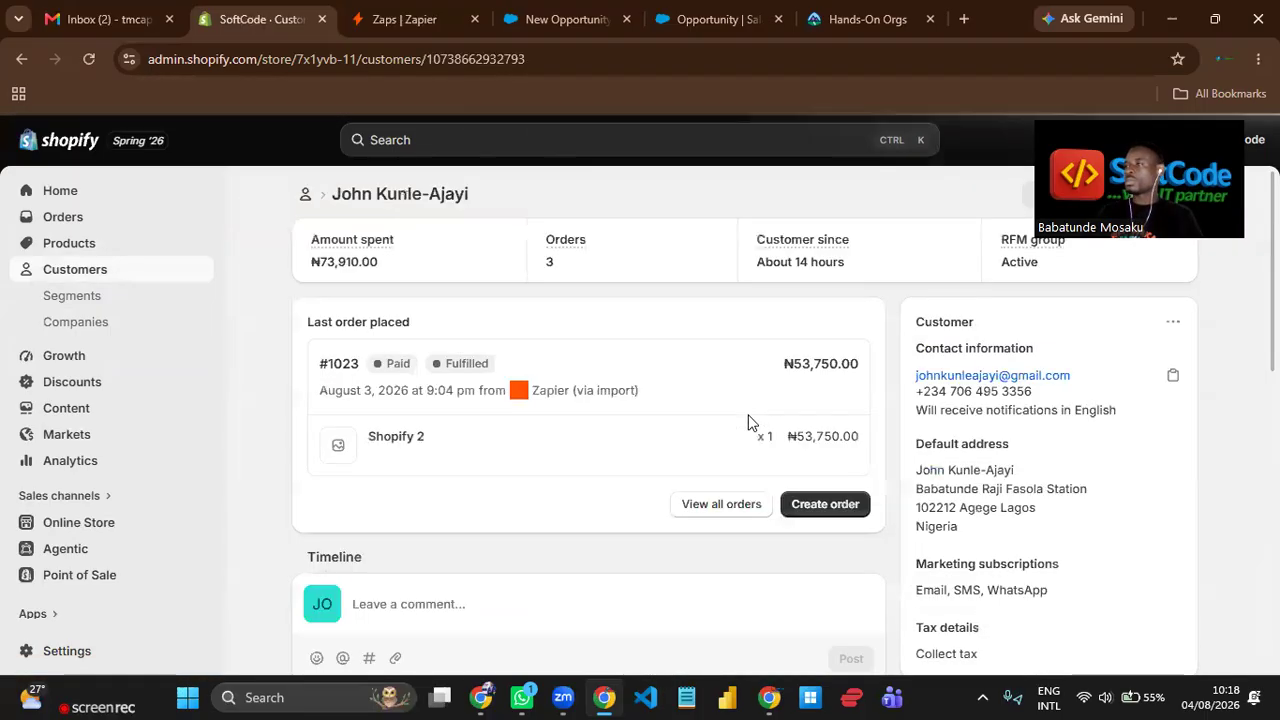
drag(795, 364, 864, 373)
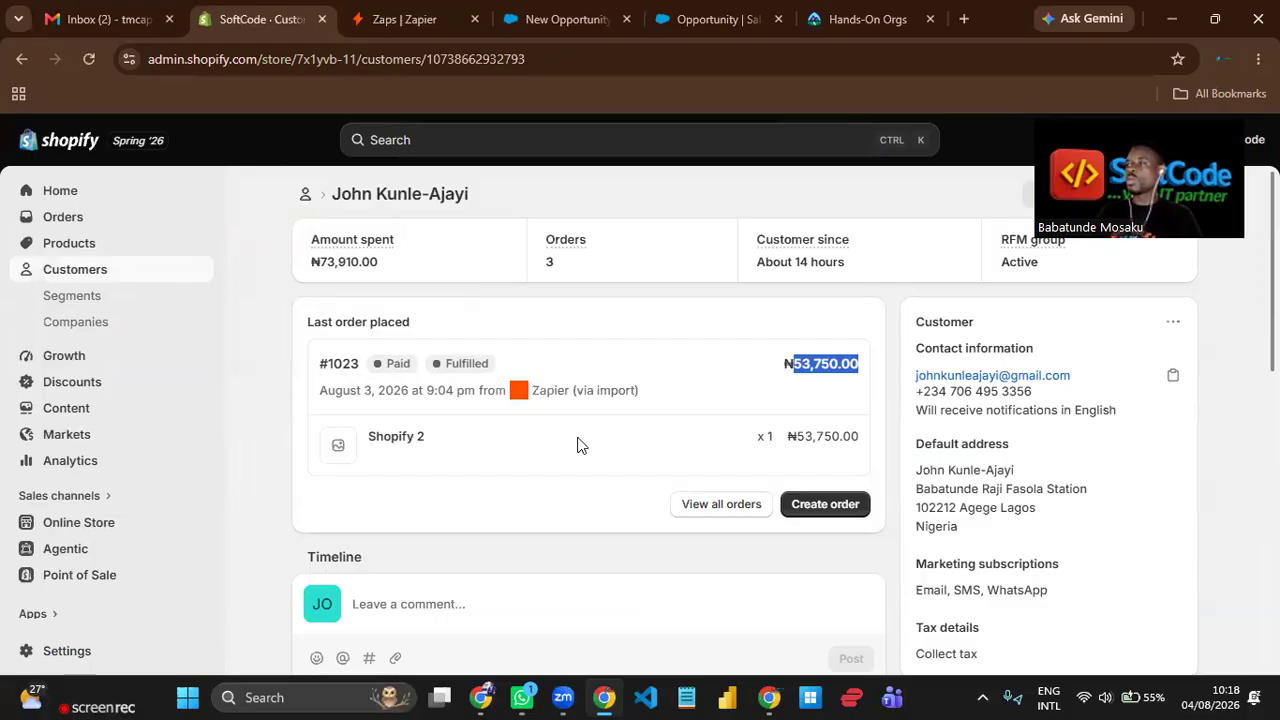
click(804, 386)
Return to the new opportunity in Salesforce and set its Amount to 53750.
click(560, 18)
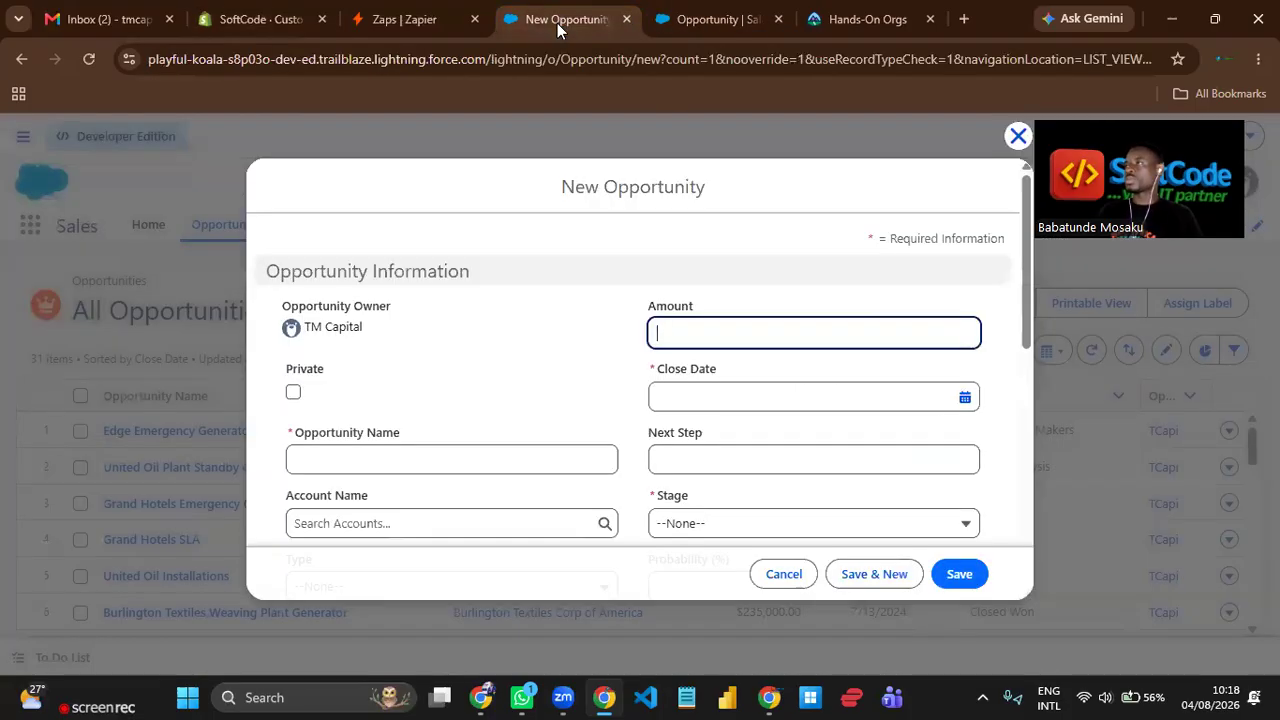
click(699, 337)
text(53750)
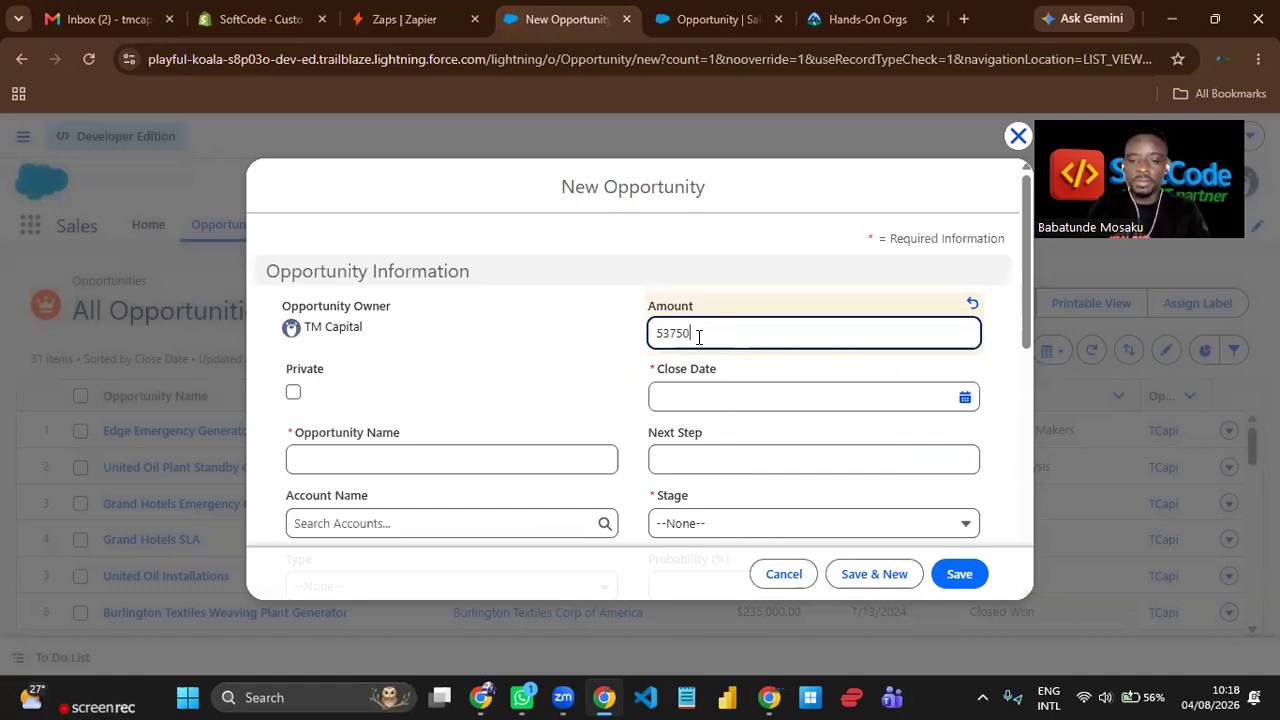
click(564, 357)
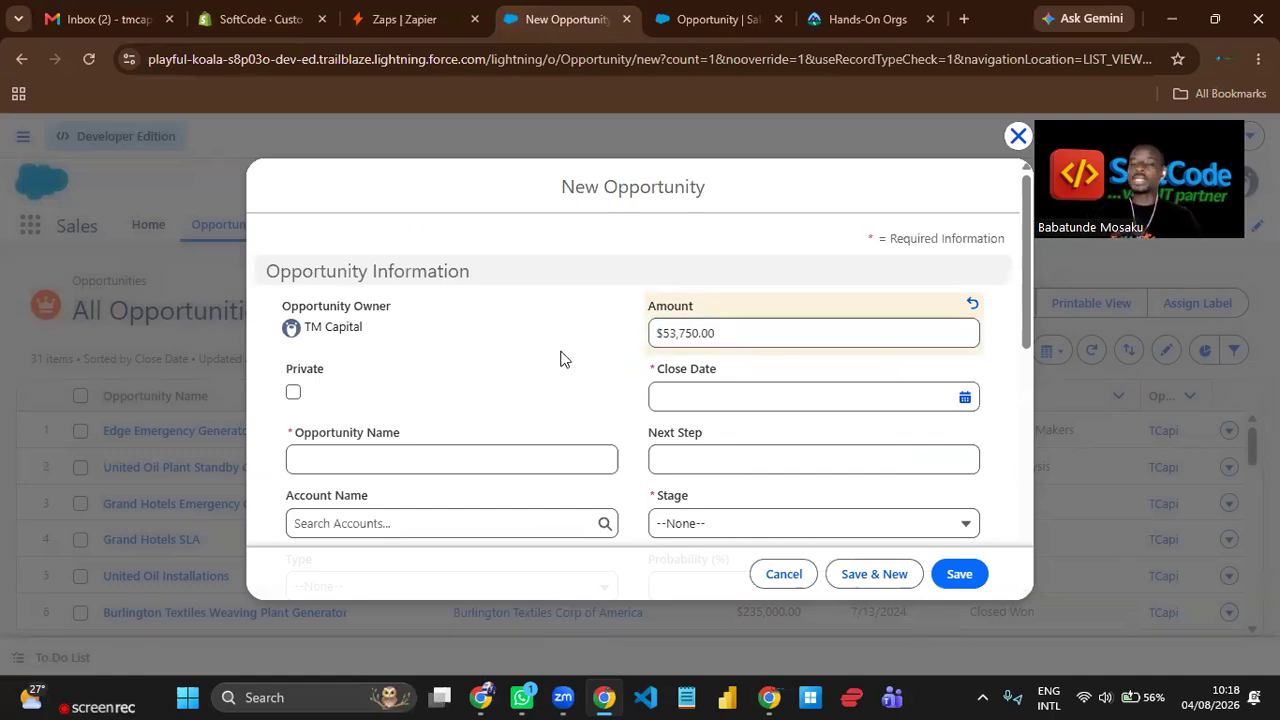
Set the opportunity's Close Date to 8/4/2026 and its Stage to Negotiation/Review.
click(752, 396)
click(813, 183)
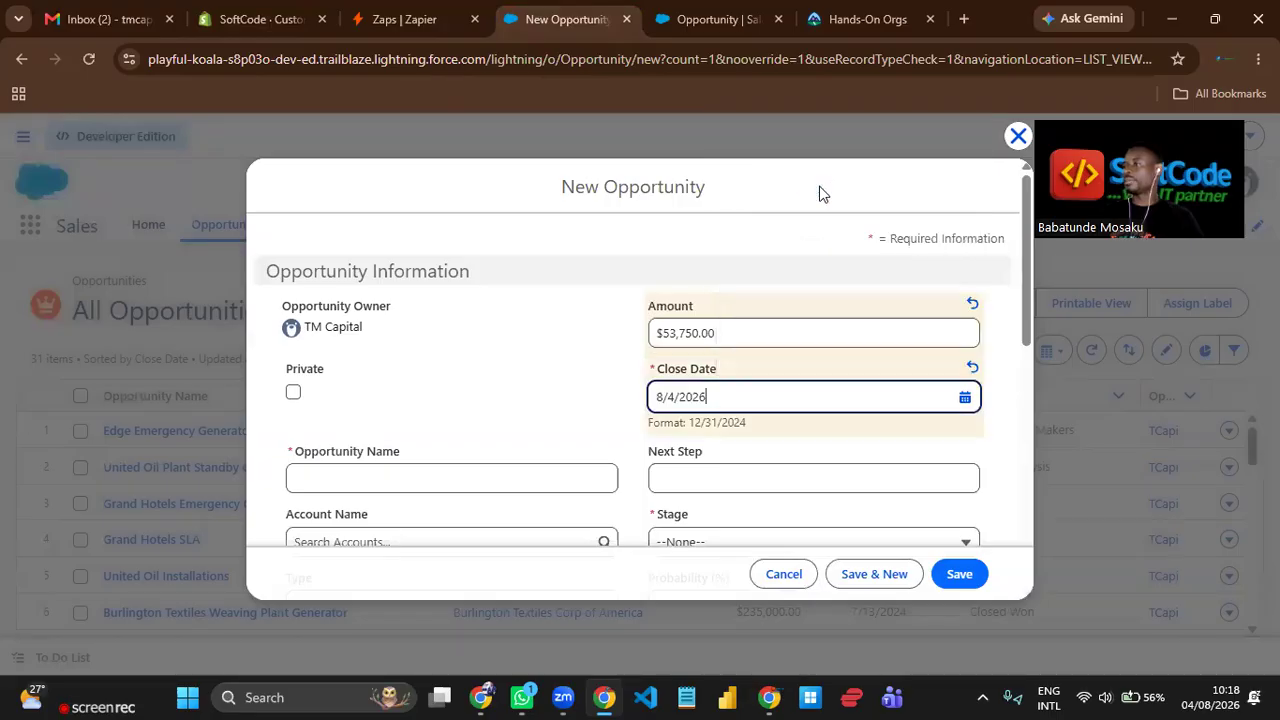
scroll(595, 390, down, 2)
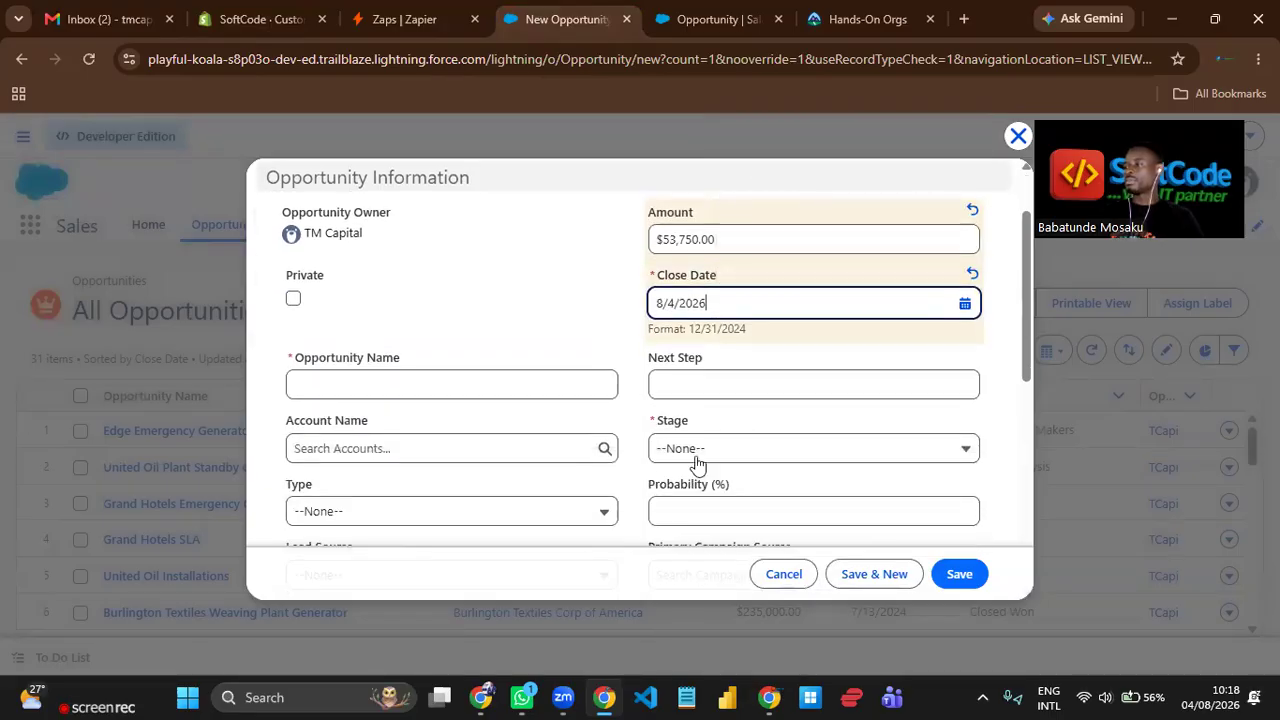
click(783, 456)
scroll(849, 283, down, 2)
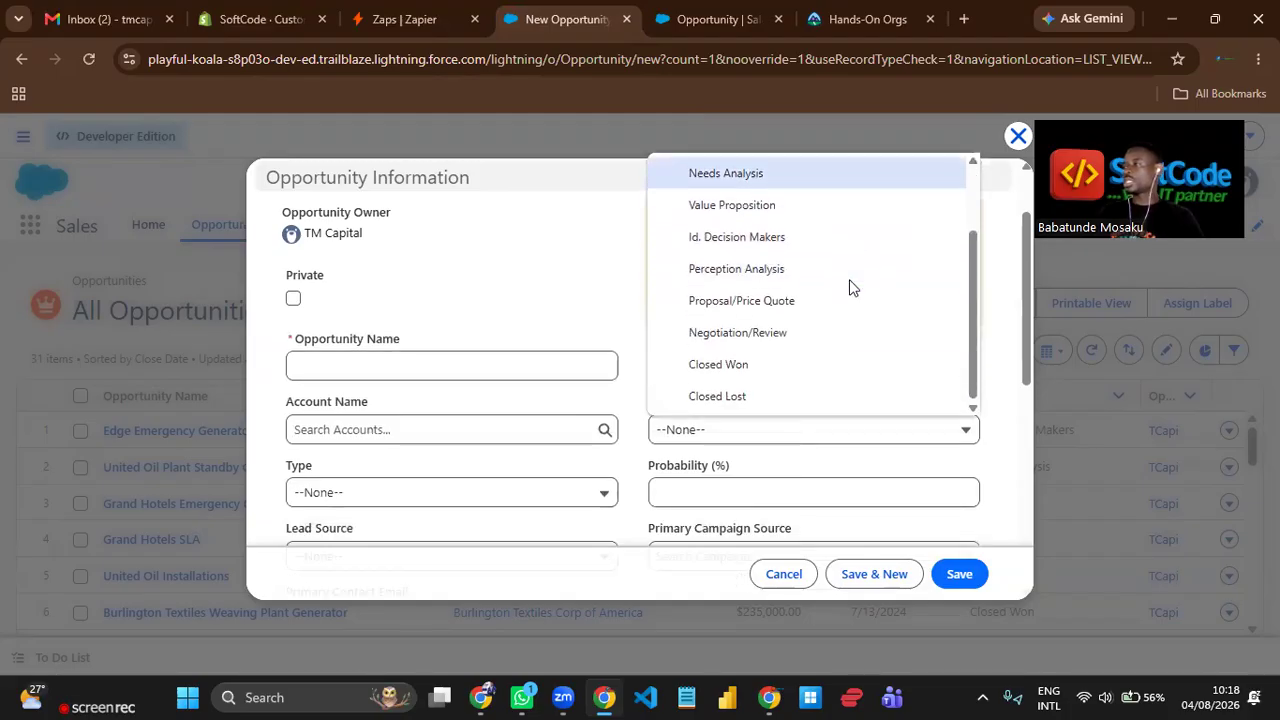
click(793, 334)
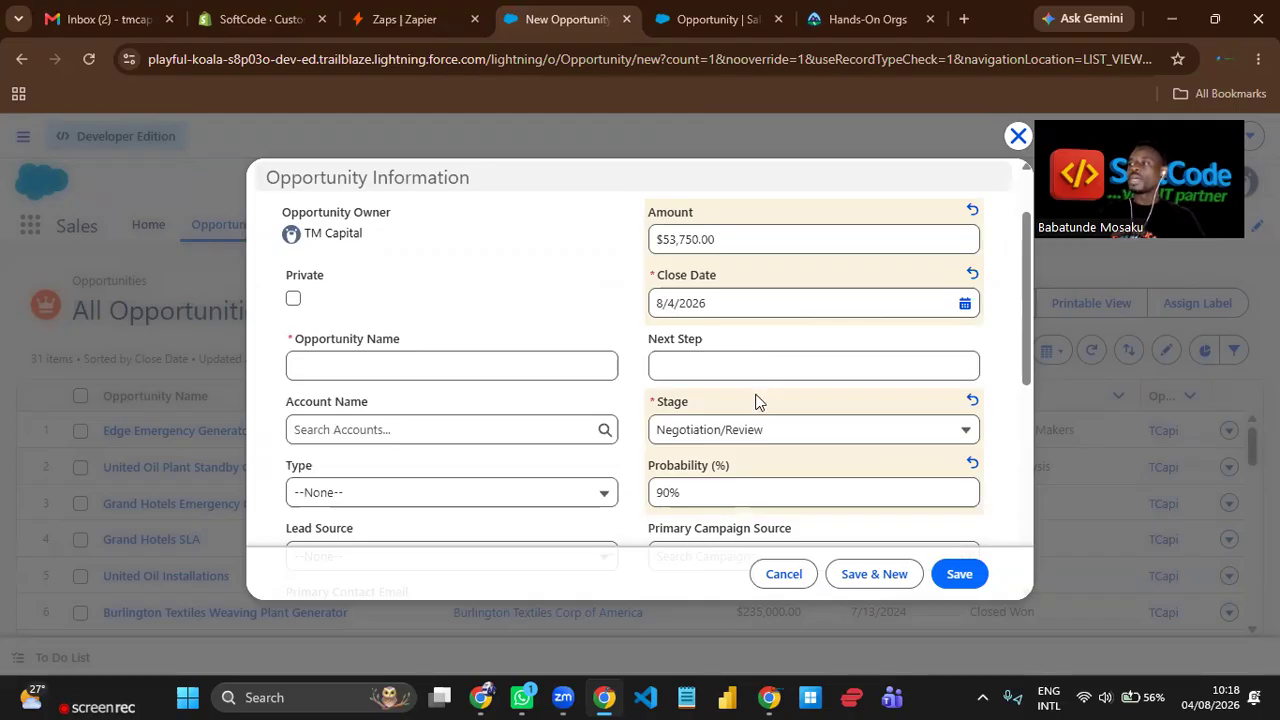
Name the opportunity "Tola Tech Shopify".
click(406, 363)
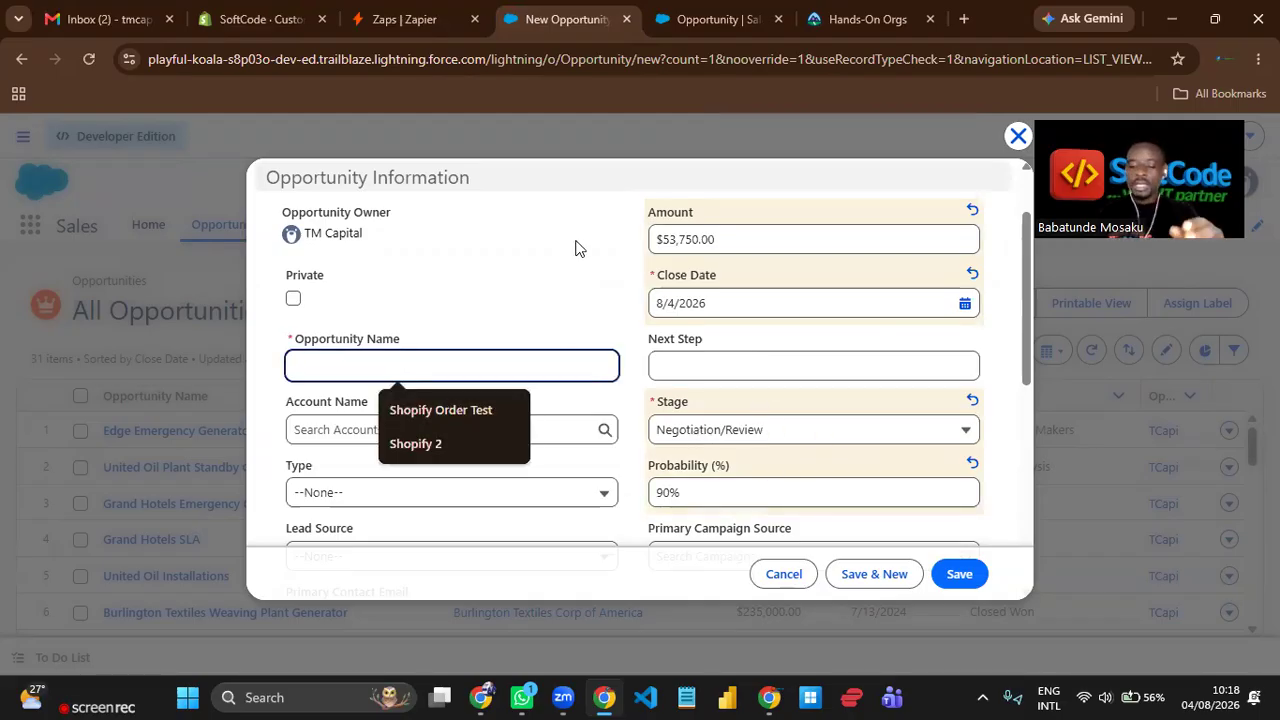
text(Tola Tech)
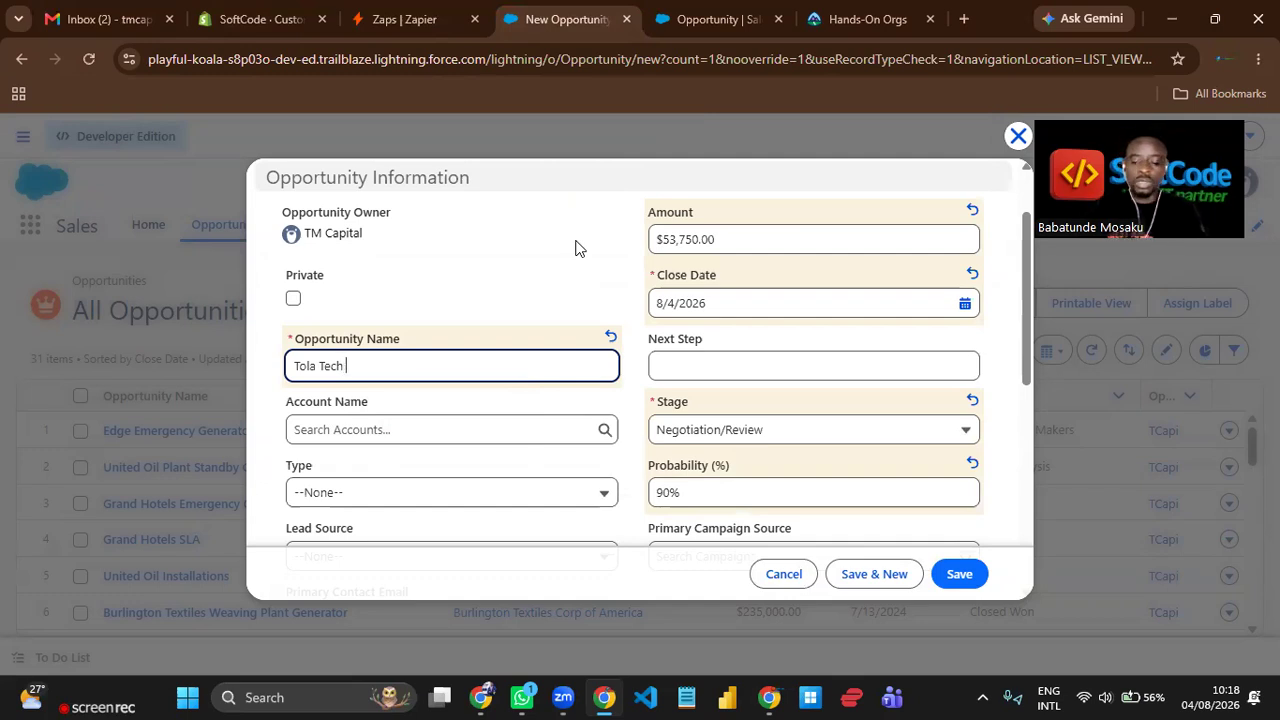
text(opify)
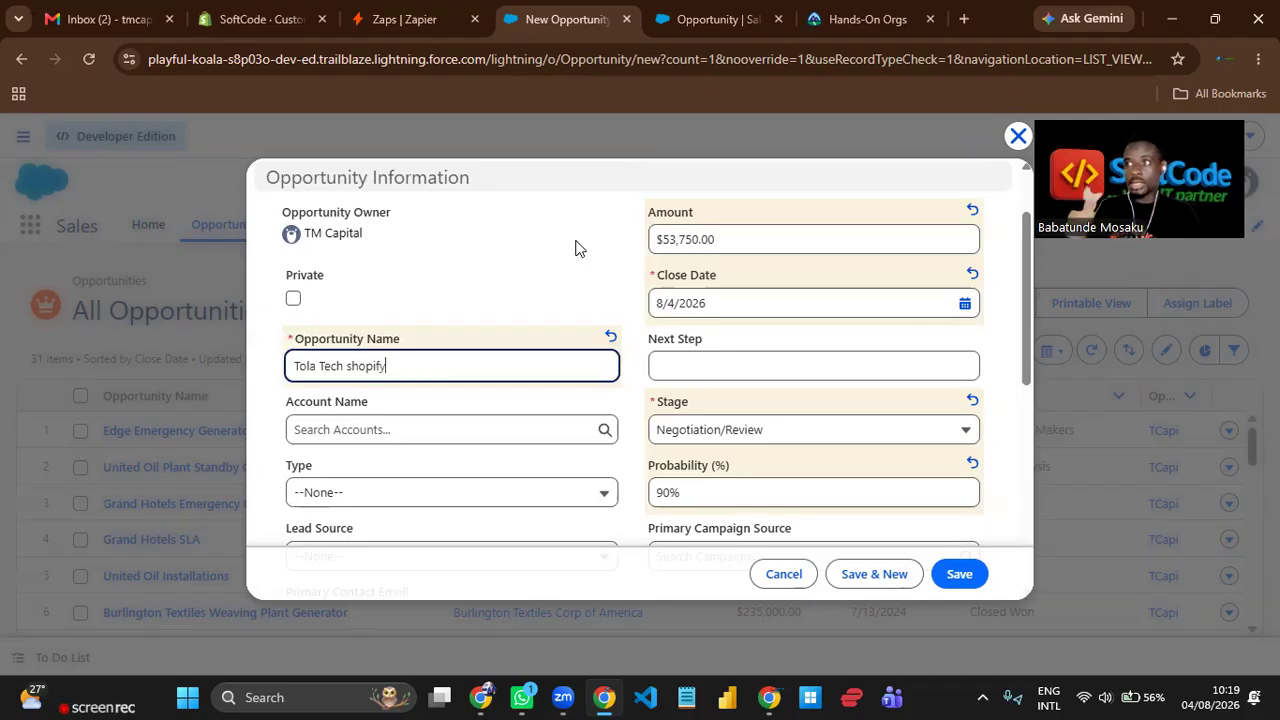
key(Left)
key(Left)
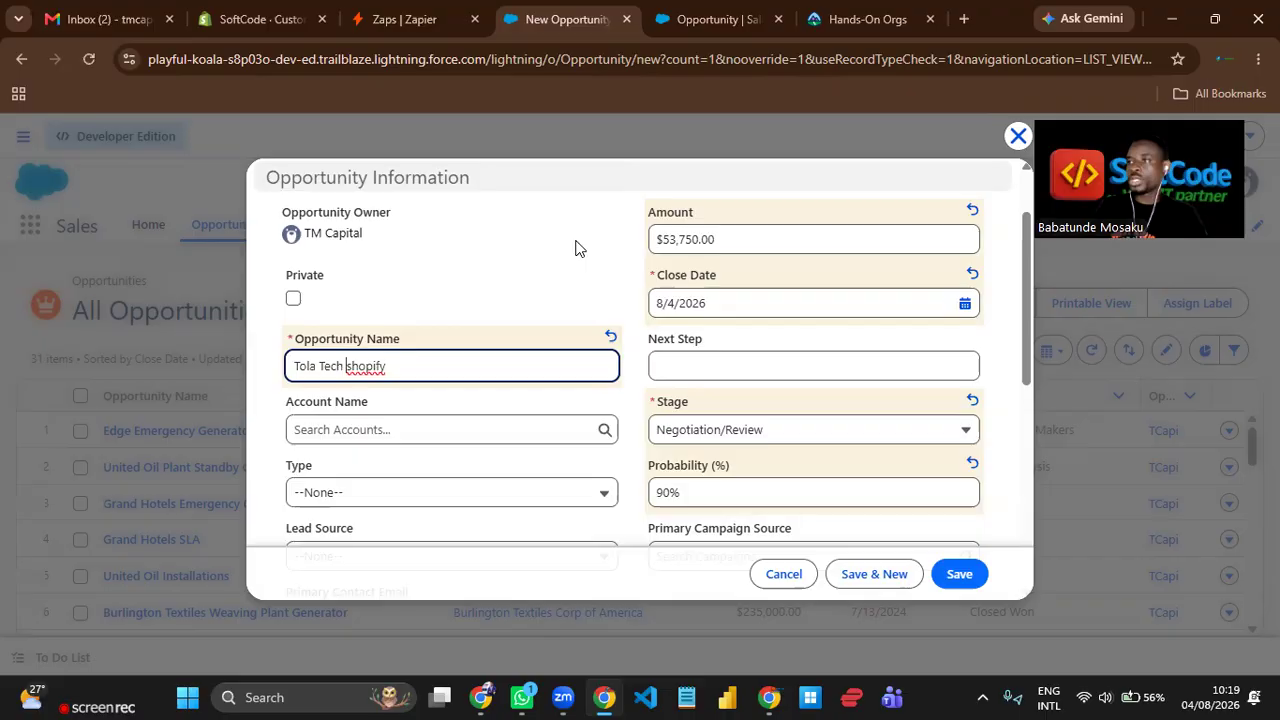
key(Delete)
text(S)
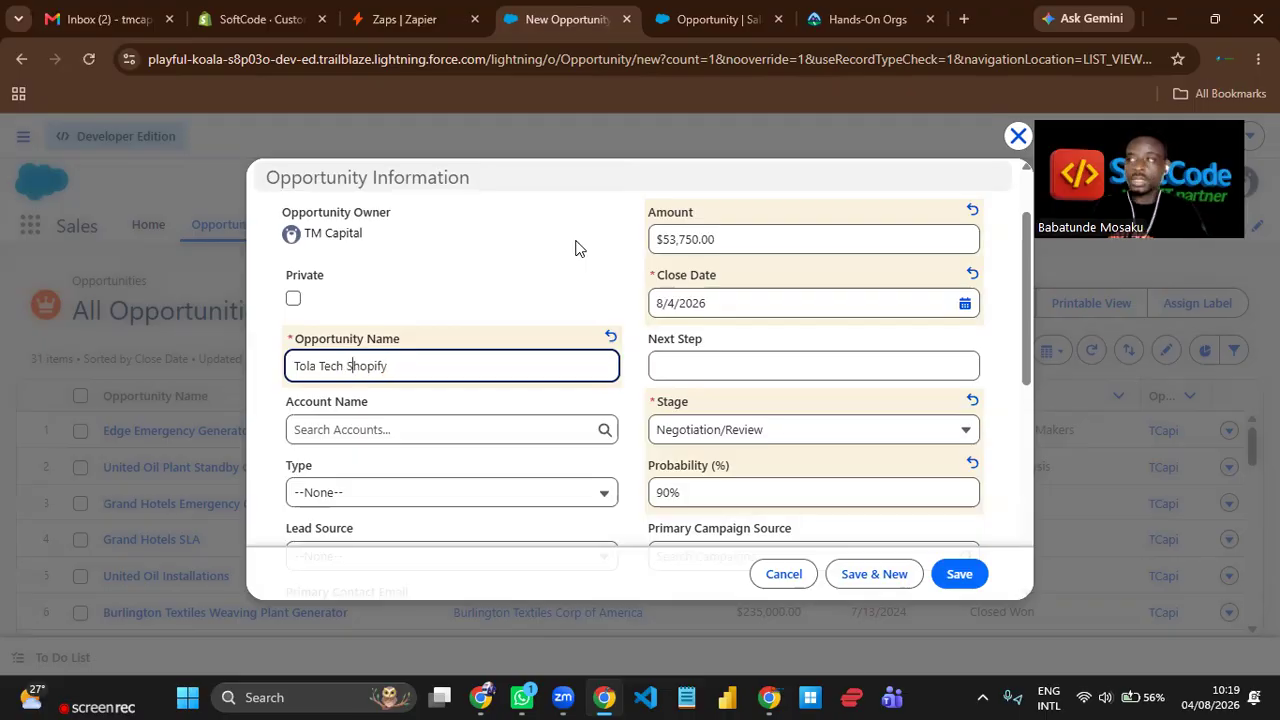
click(493, 412)
Switch to Shopify, open the second listed customer's record and copy the customer's email address.
scroll(493, 412, down, 2)
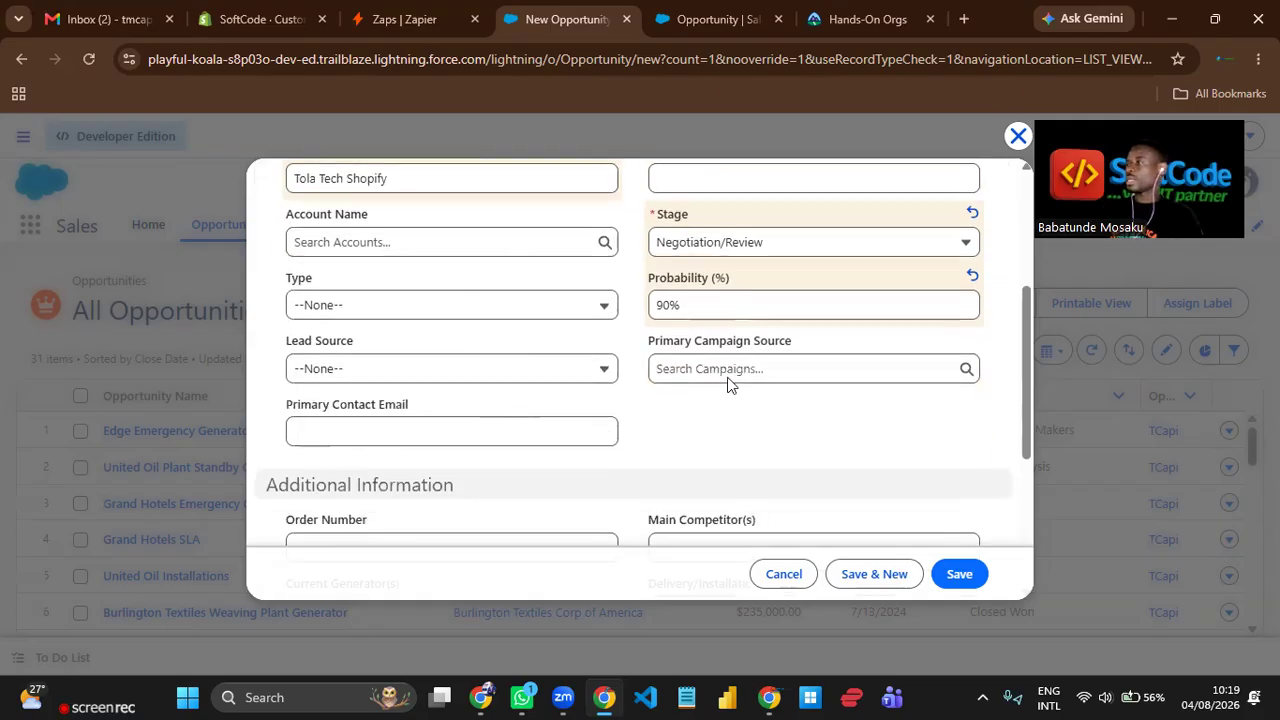
click(316, 430)
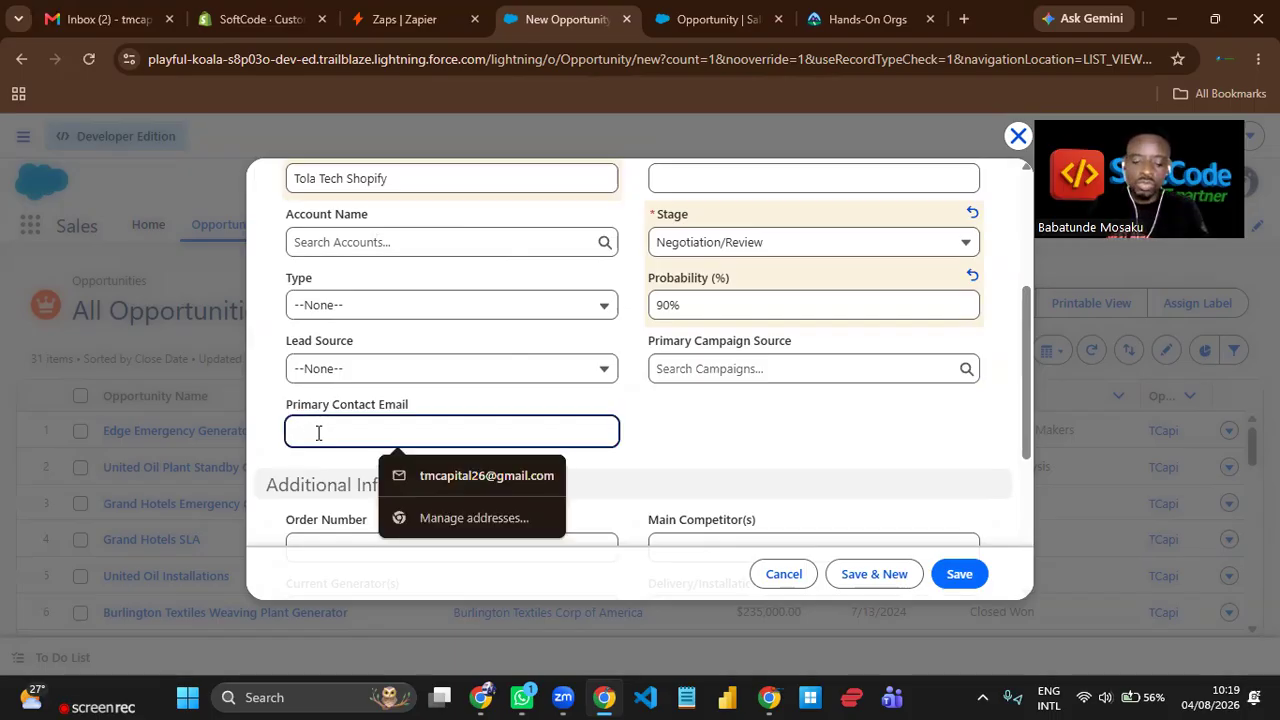
text(john)
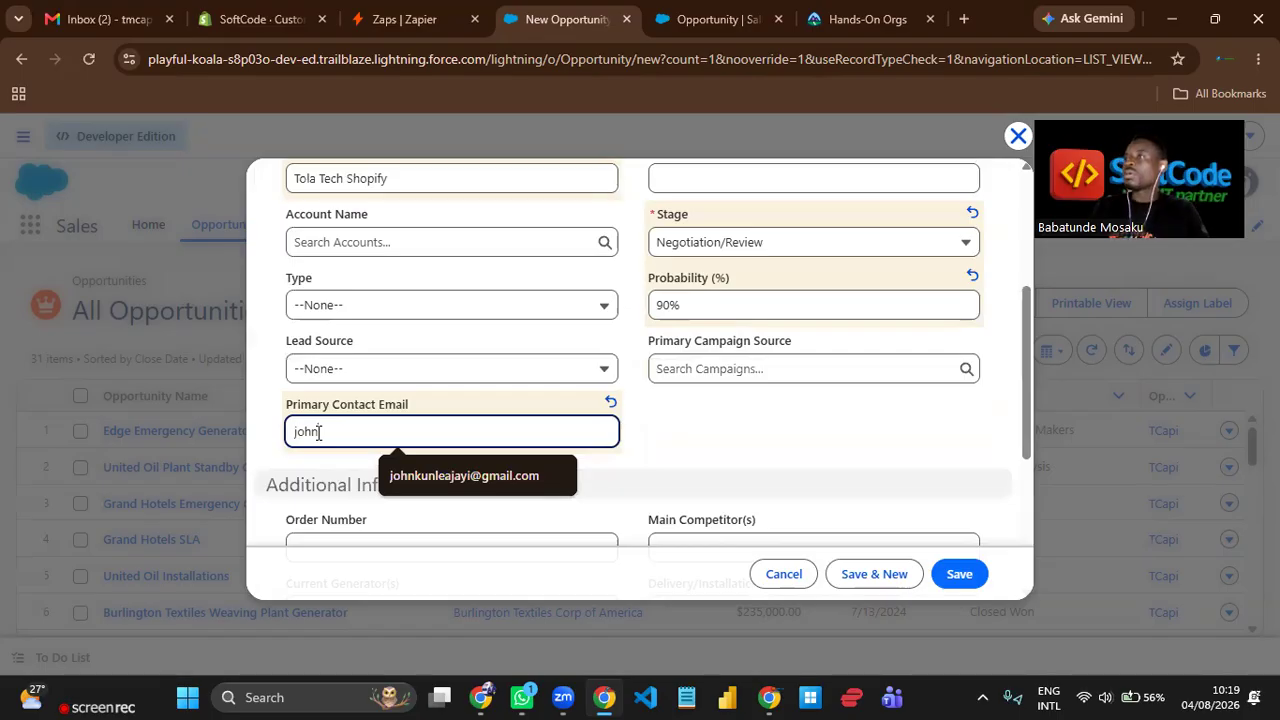
click(280, 20)
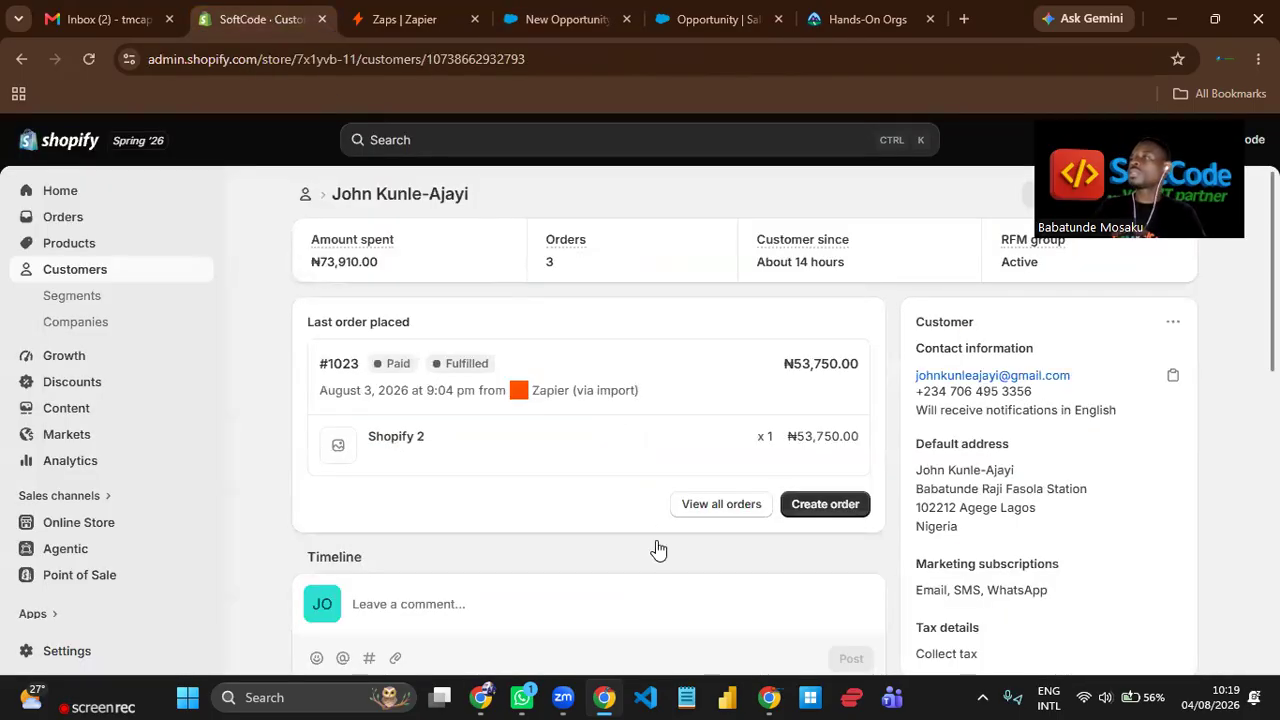
click(88, 276)
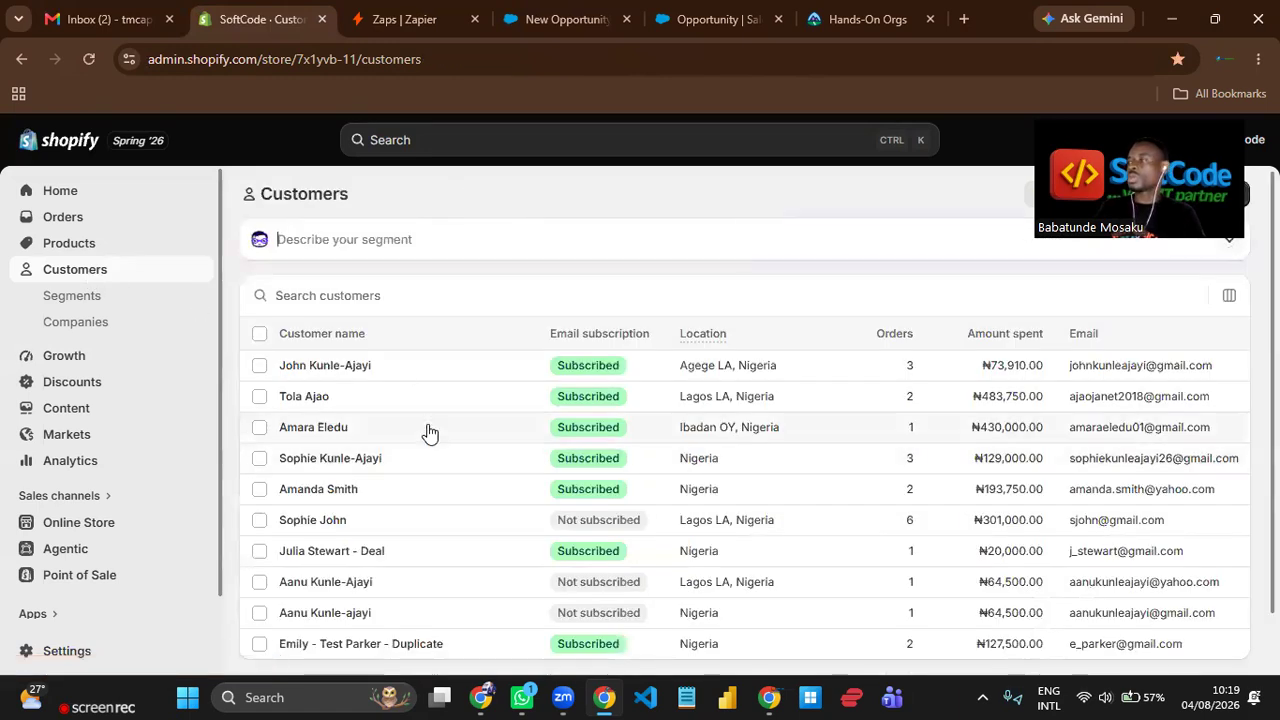
click(335, 418)
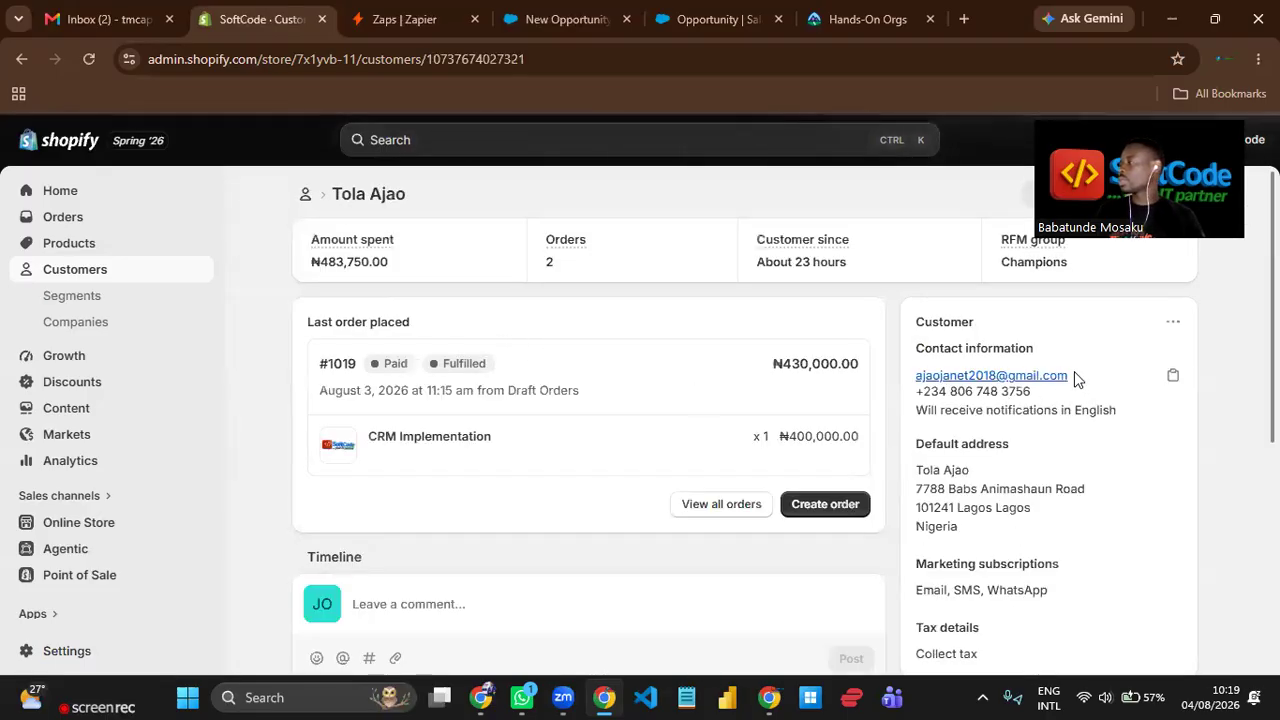
click(1172, 376)
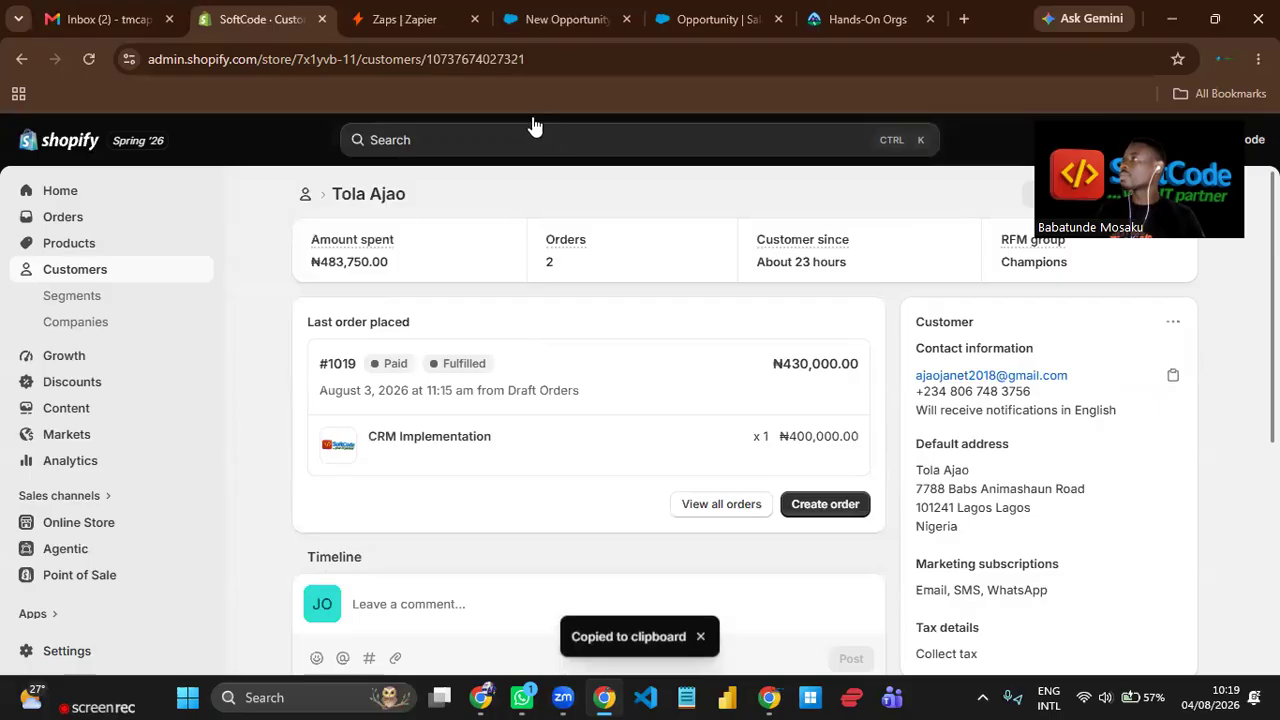
Return to the Salesforce opportunity and replace the Primary Contact Email entry with the copied customer email.
click(547, 20)
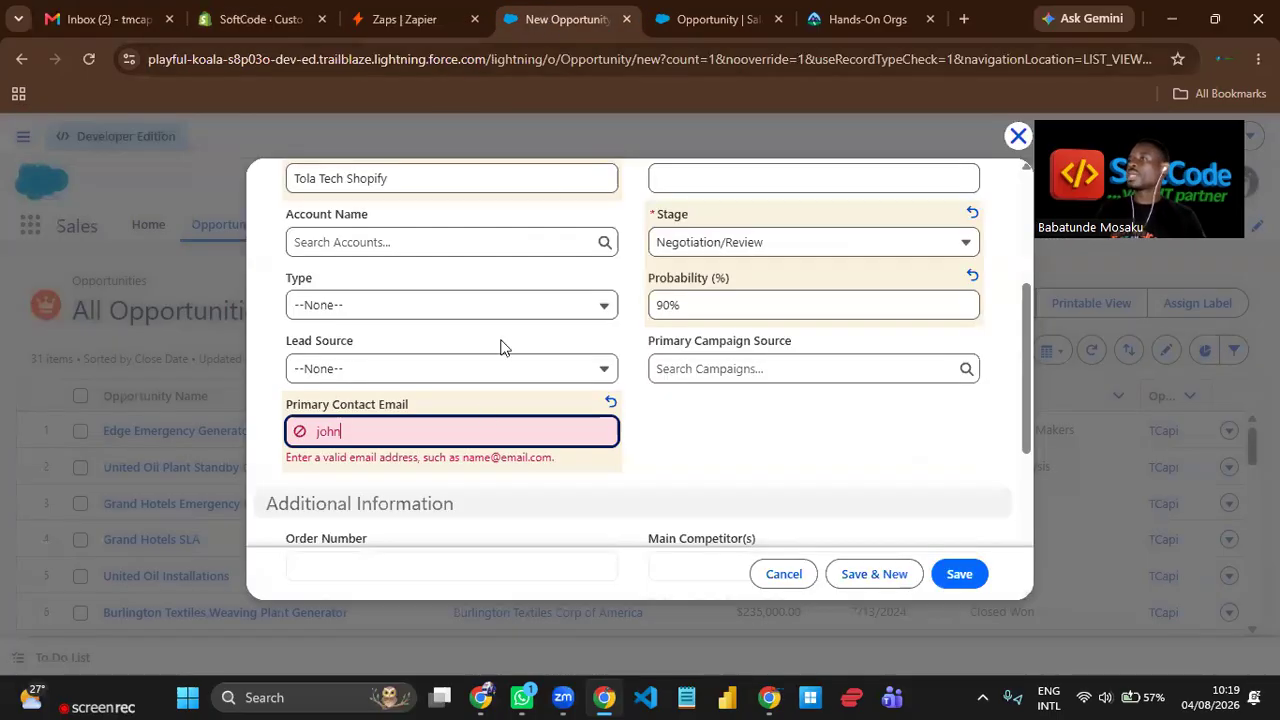
double_click(380, 437)
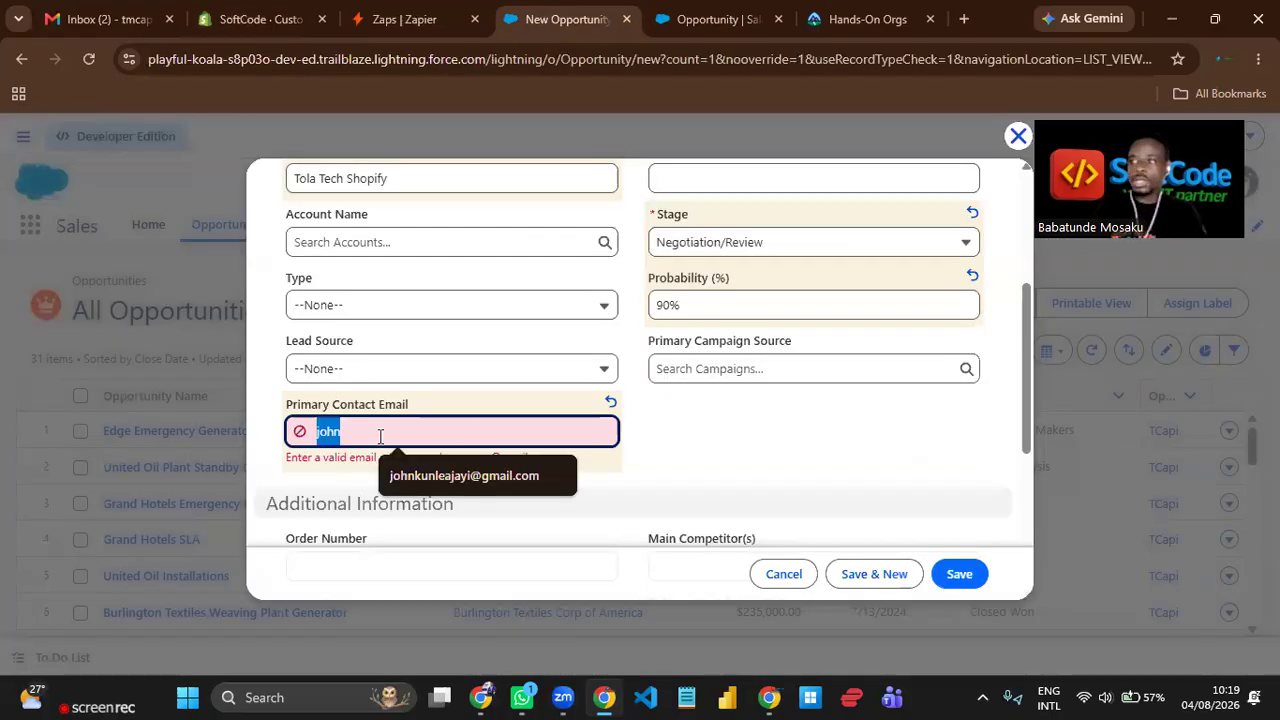
key(ctrl+v)
click(729, 452)
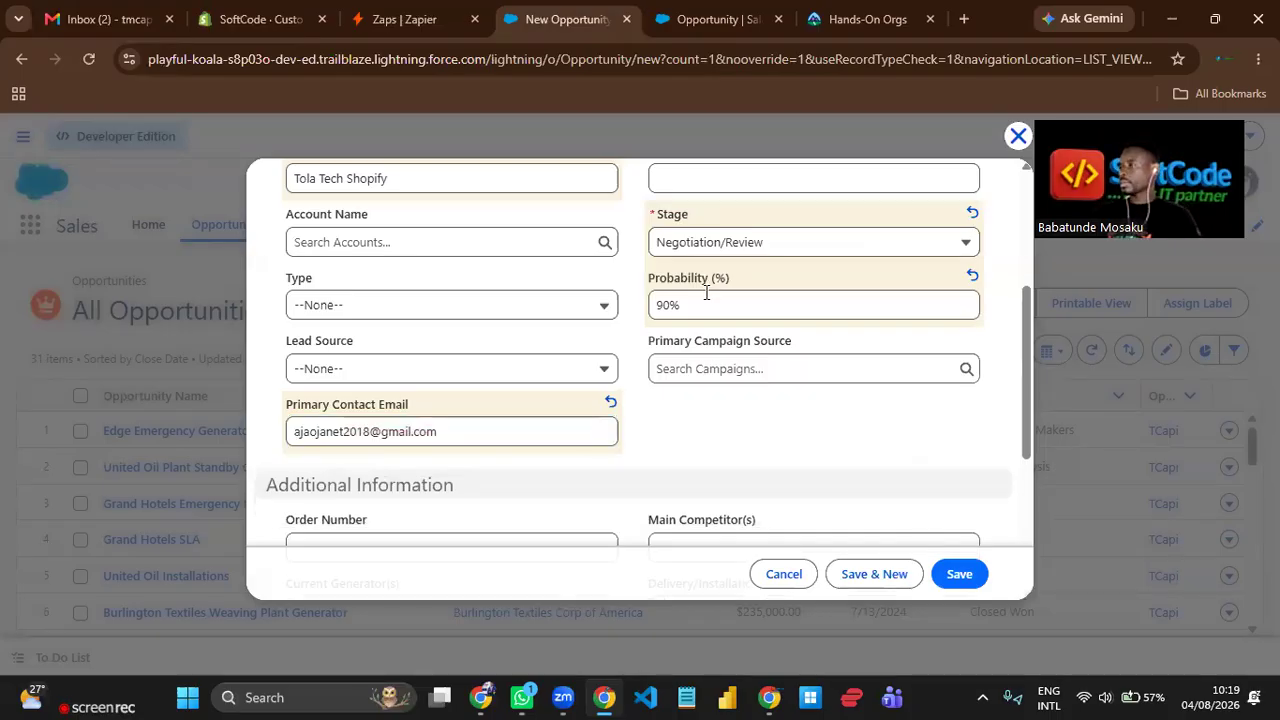
Copy the opportunity name into the Description field and review the entered opportunity details.
scroll(705, 300, down, 3)
scroll(675, 415, down, 1)
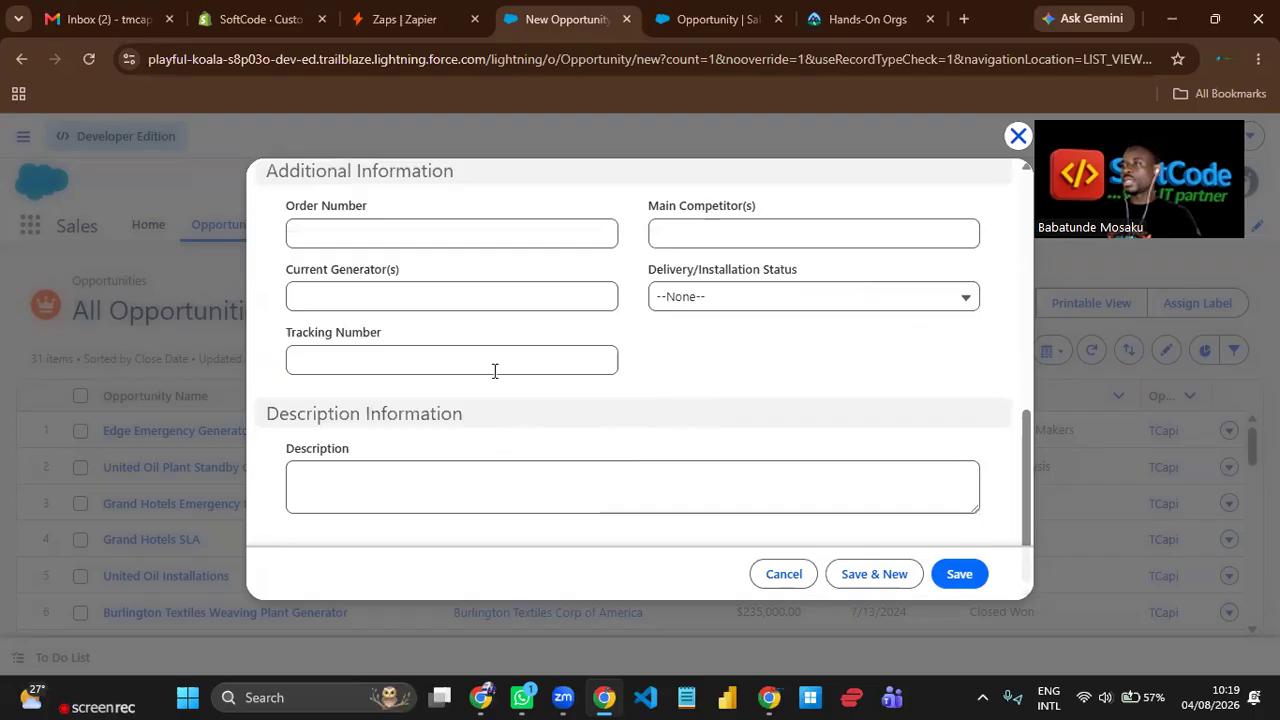
scroll(494, 371, up, 5)
drag(411, 457, 287, 470)
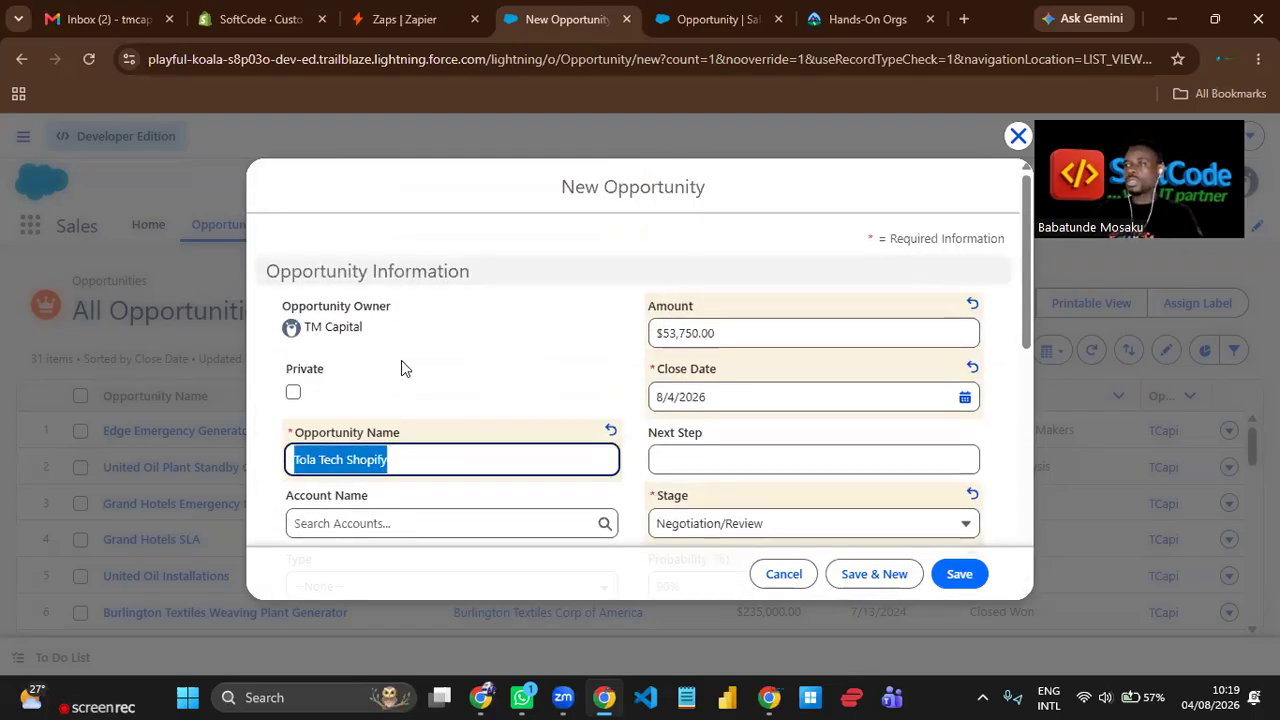
scroll(425, 405, down, 5)
click(424, 495)
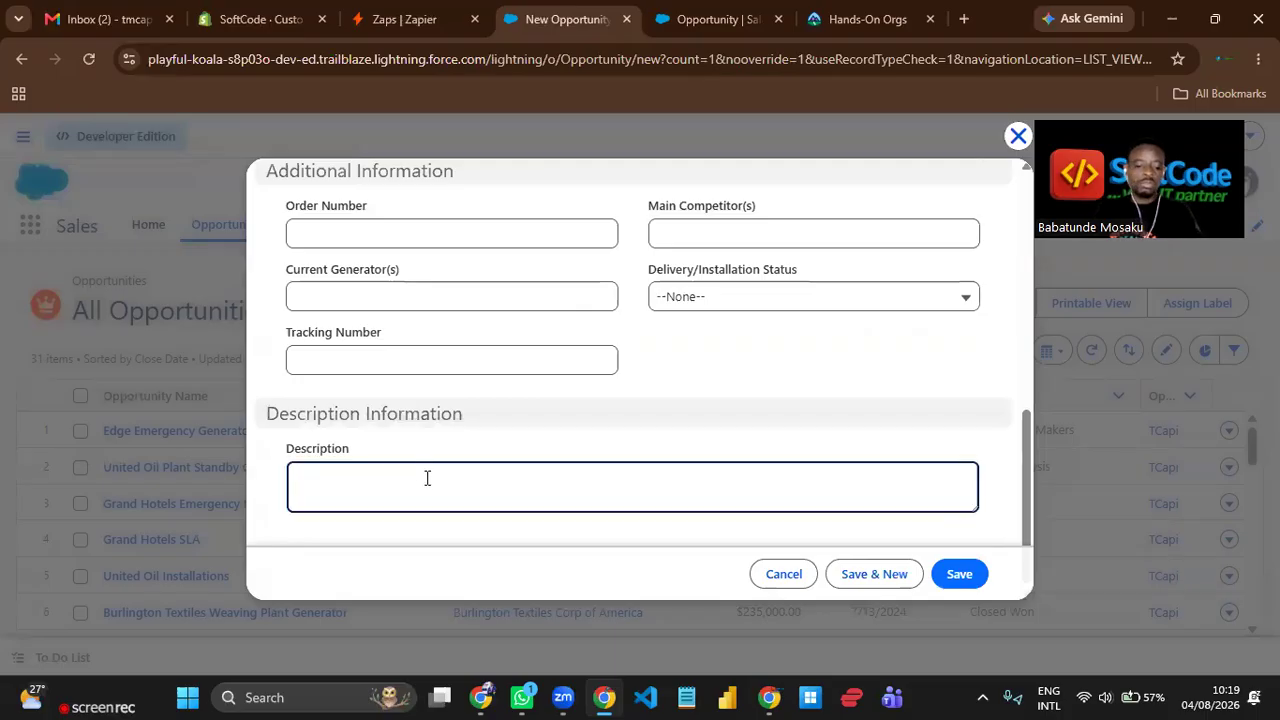
key(ctrl+v)
scroll(703, 389, up, 10)
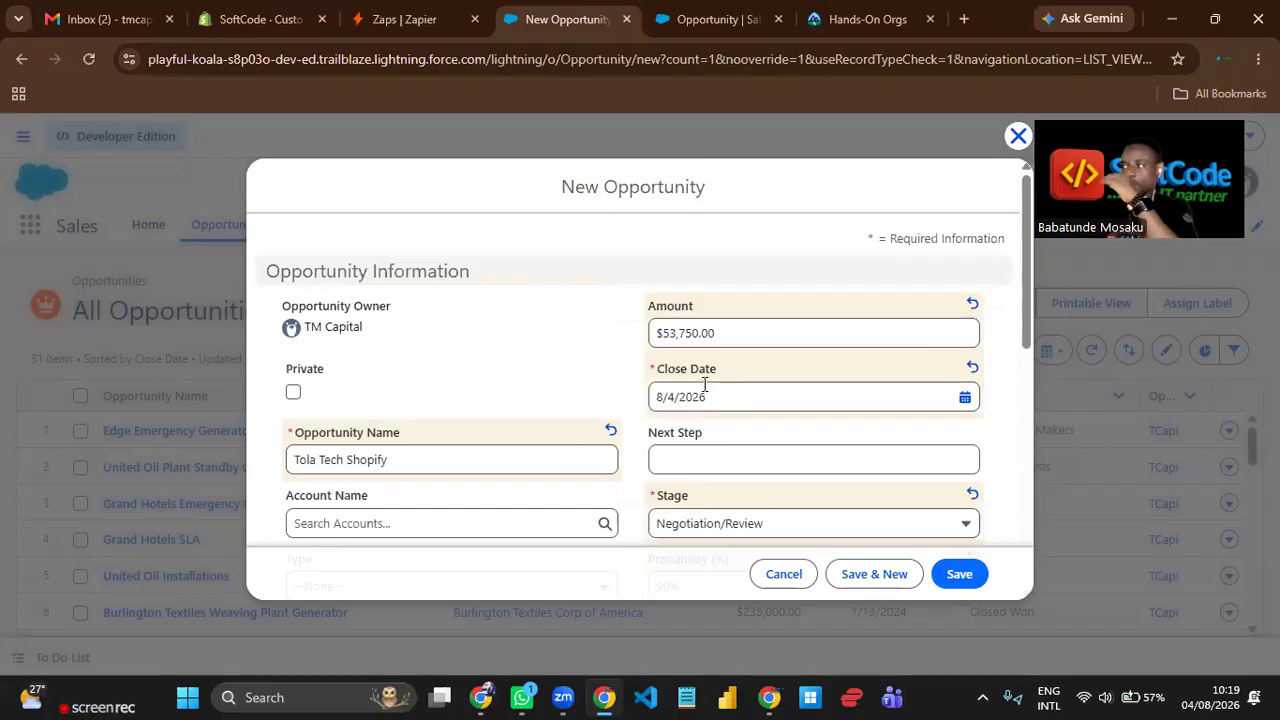
scroll(518, 362, down, 1)
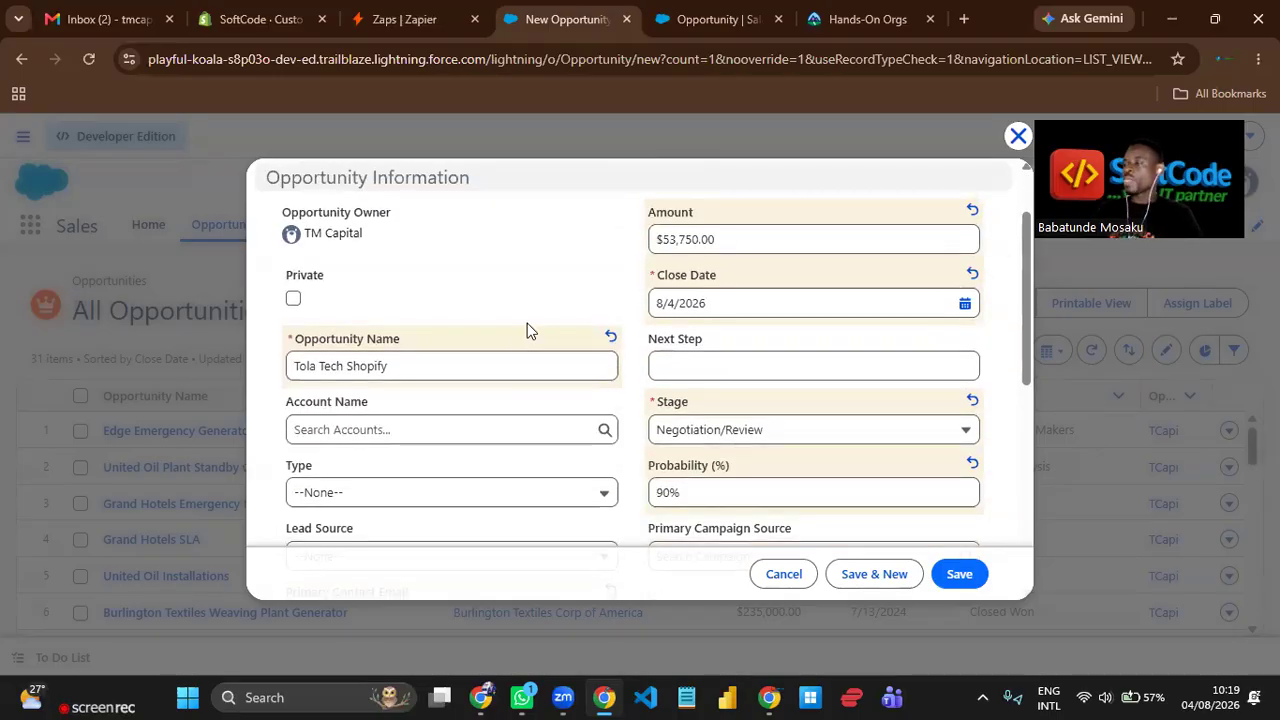
Check the entered opportunity fields and save the Tola Tech Shopify opportunity.
scroll(527, 323, down, 3)
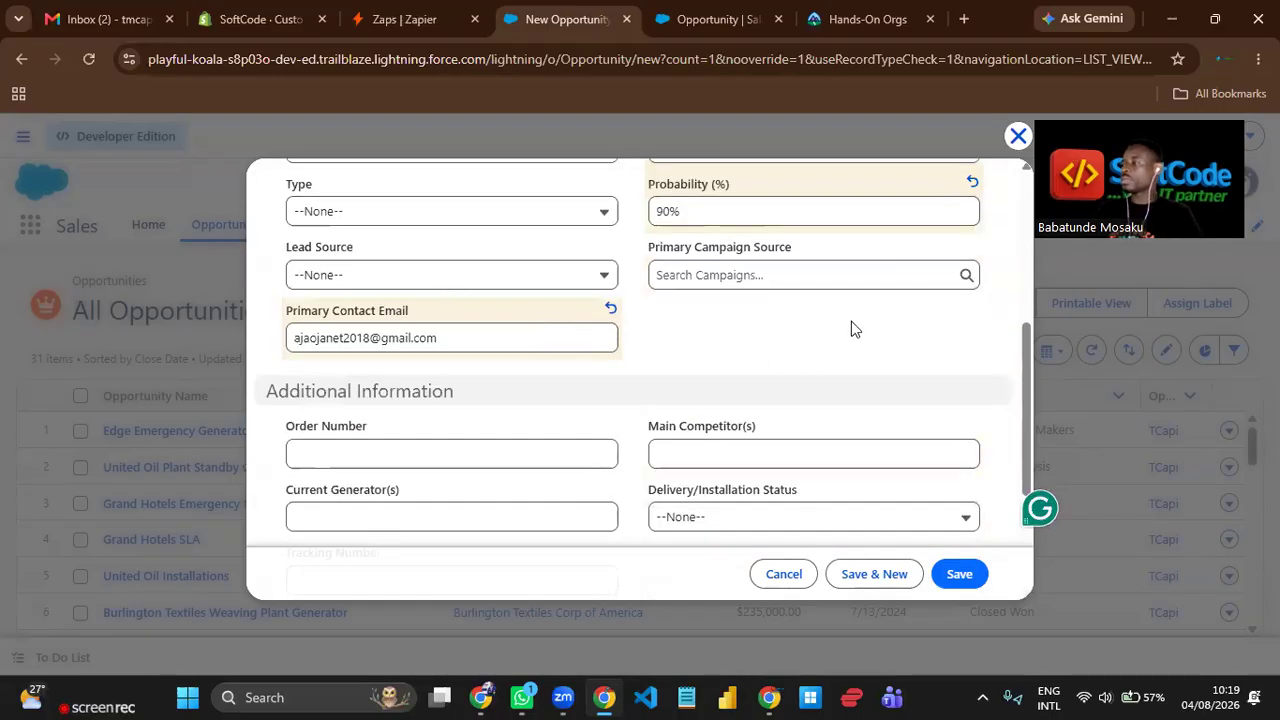
scroll(538, 417, up, 2)
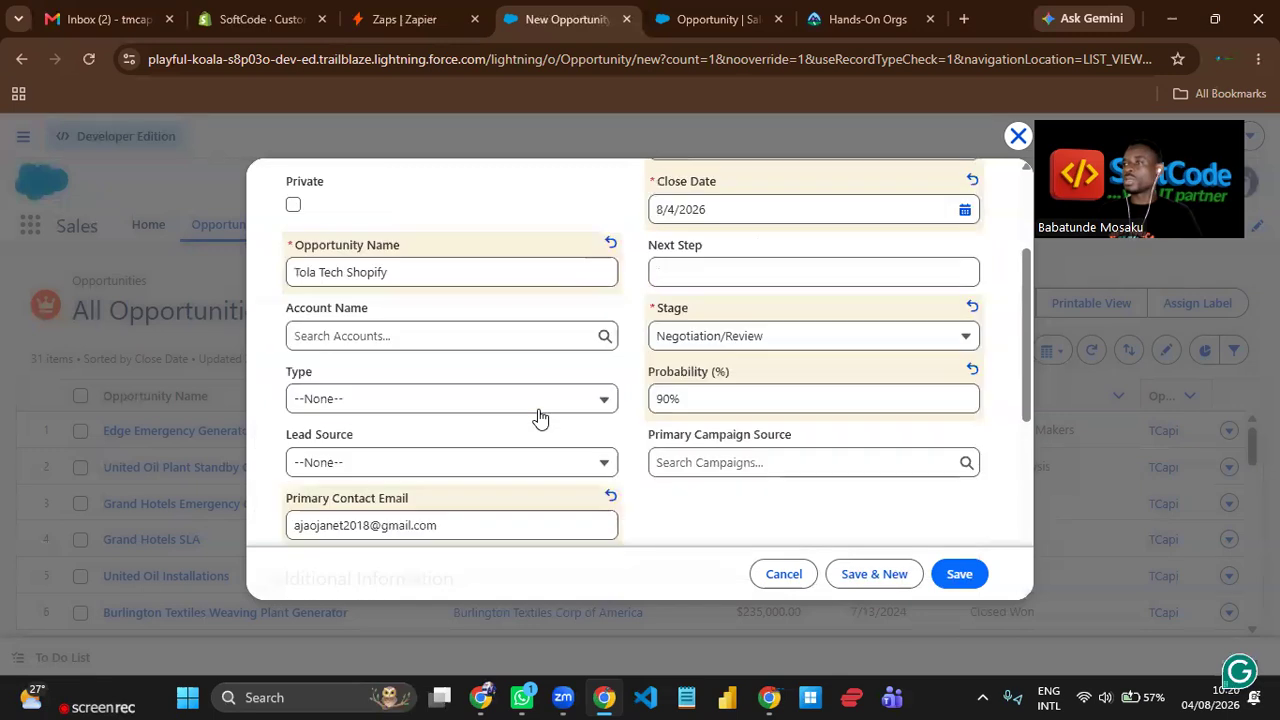
click(963, 579)
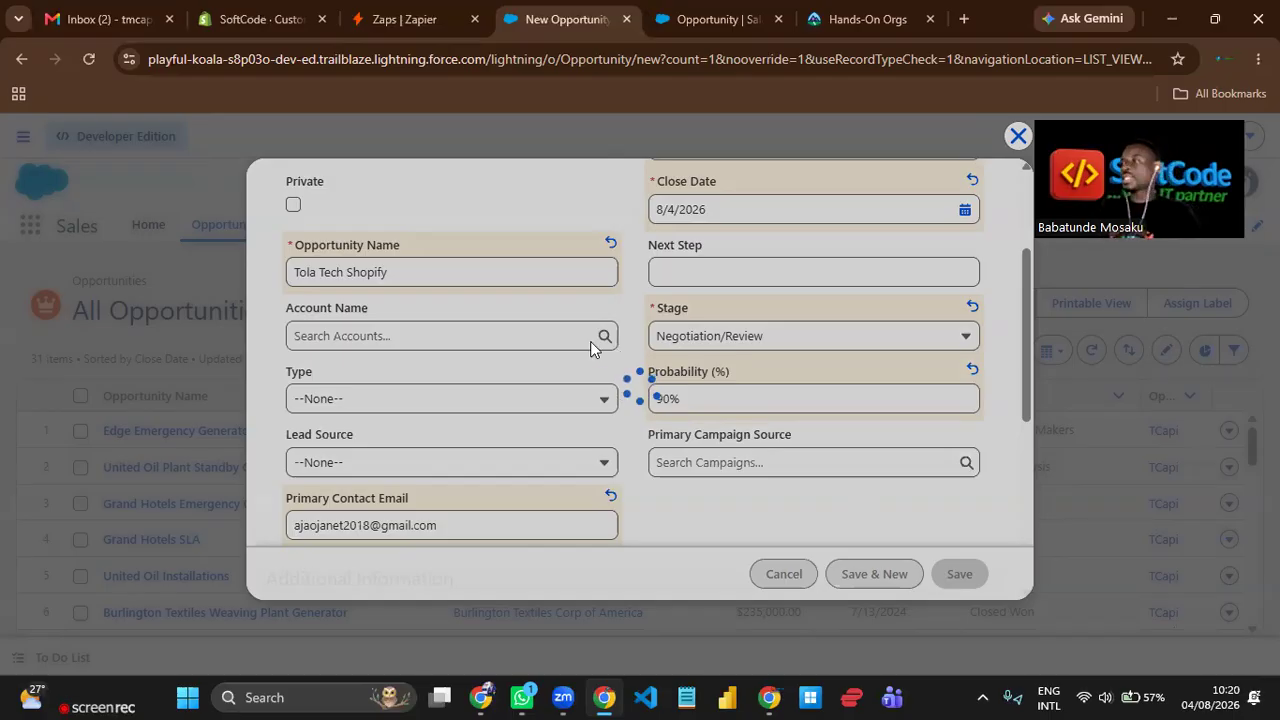
Open the saved opportunity's details and examine its primary contact email, amount, stage and description.
click(709, 27)
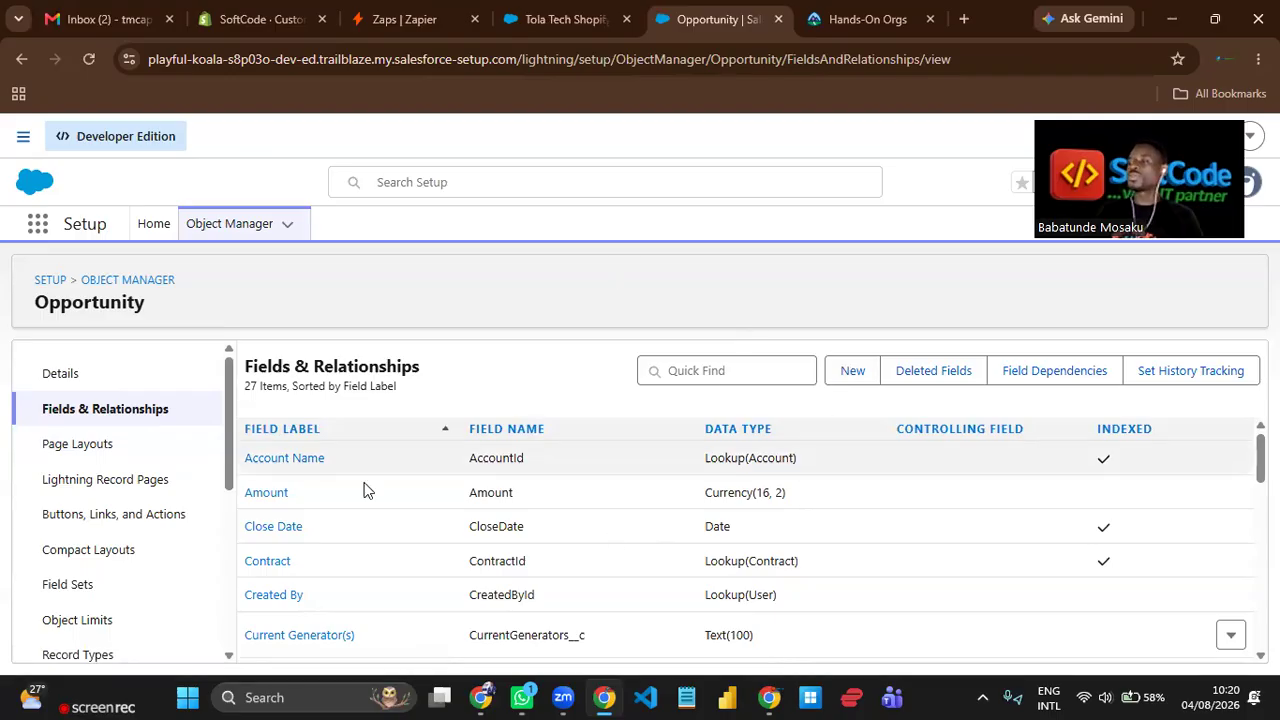
click(577, 22)
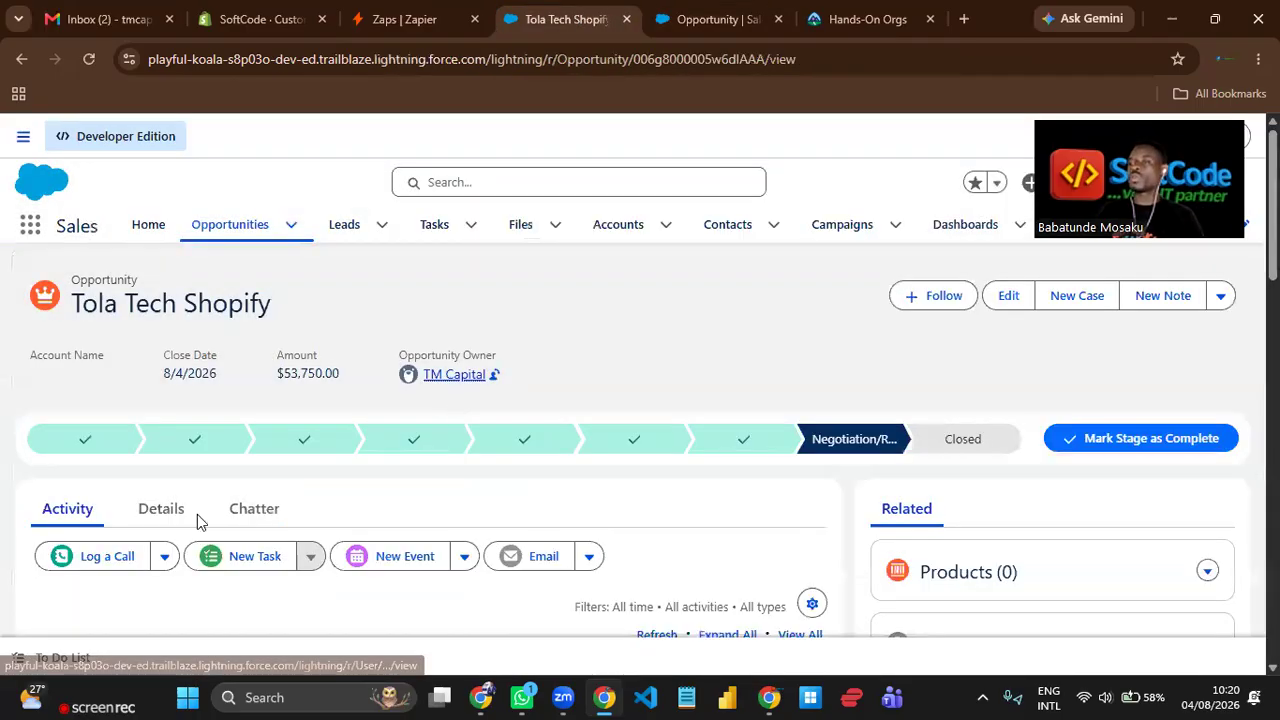
click(168, 510)
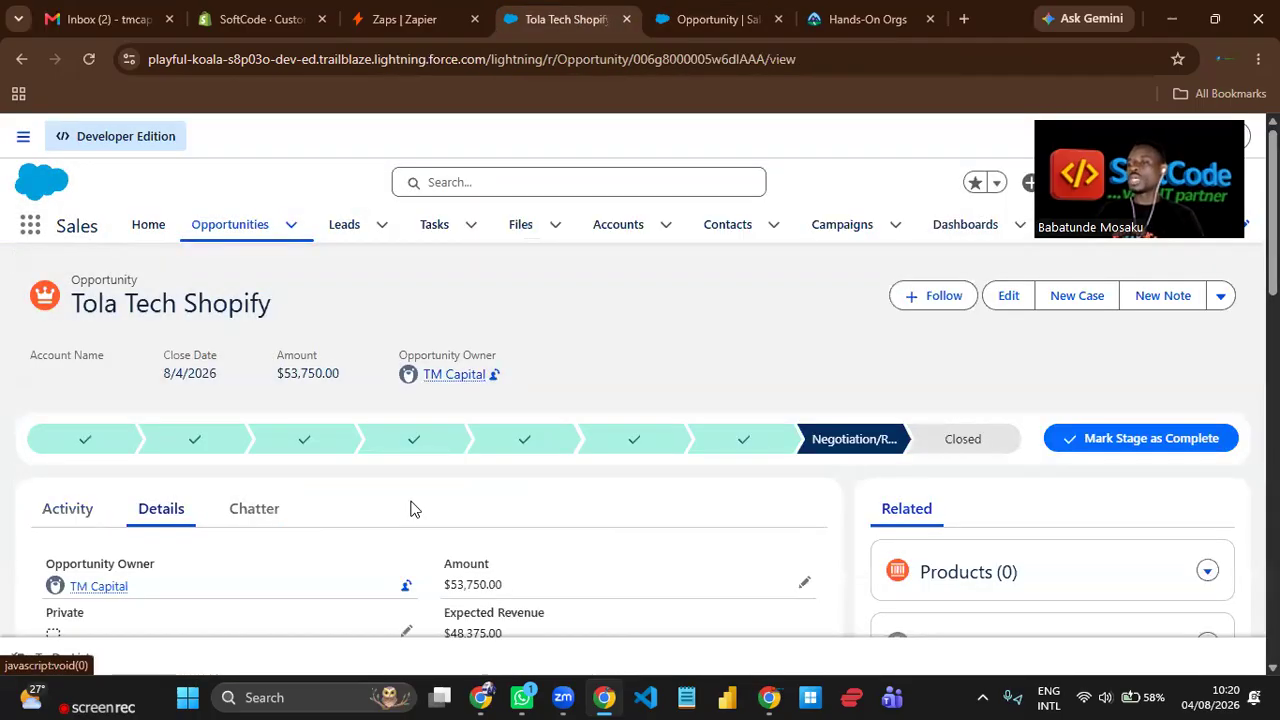
scroll(333, 505, down, 5)
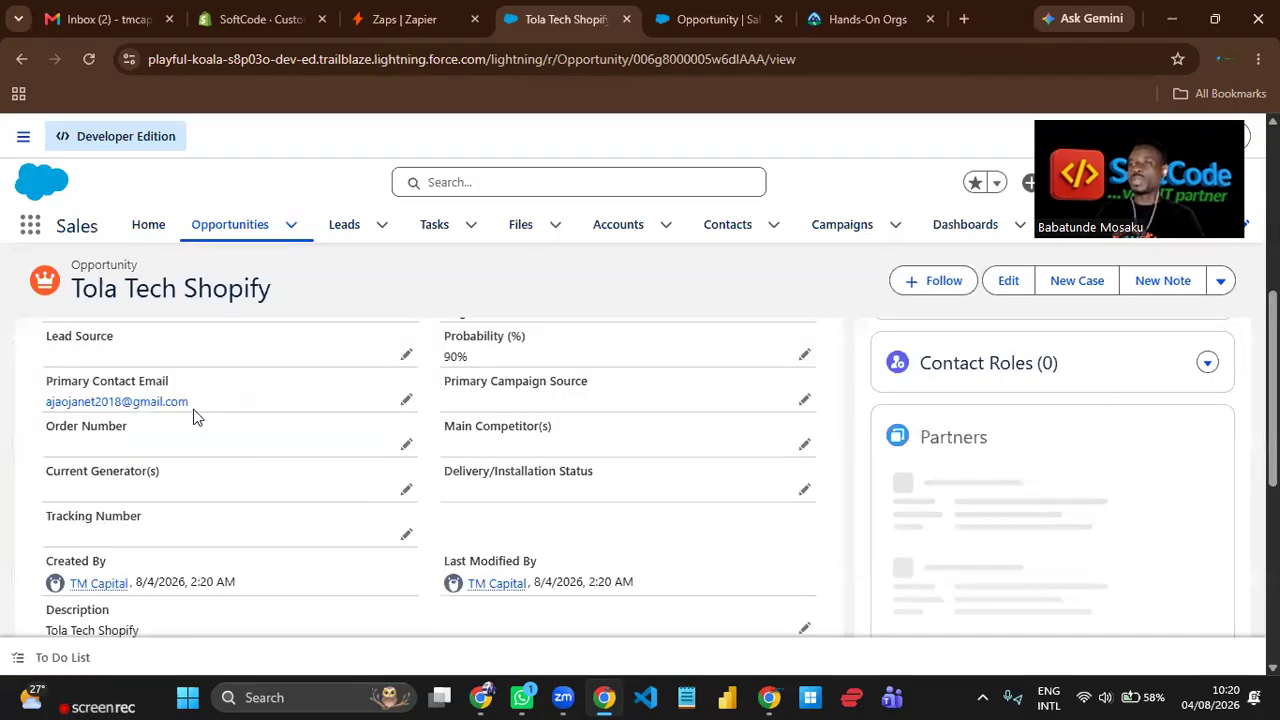
triple_click(50, 376)
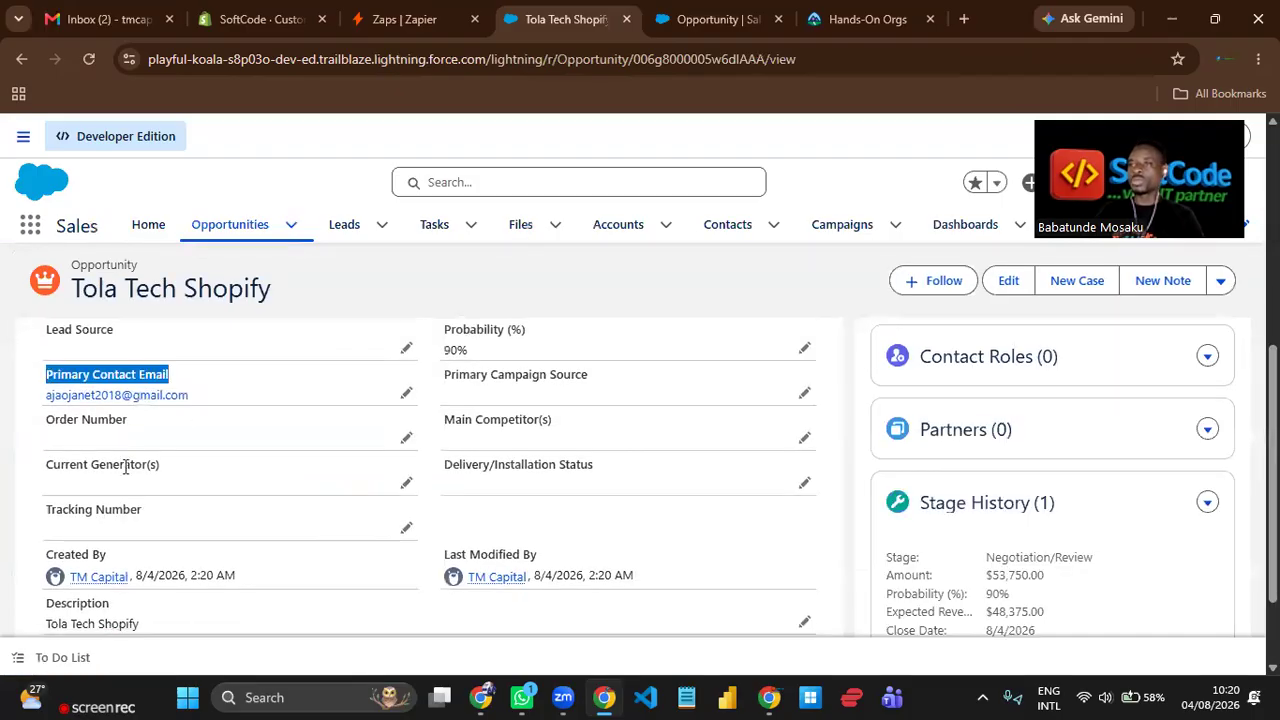
click(223, 437)
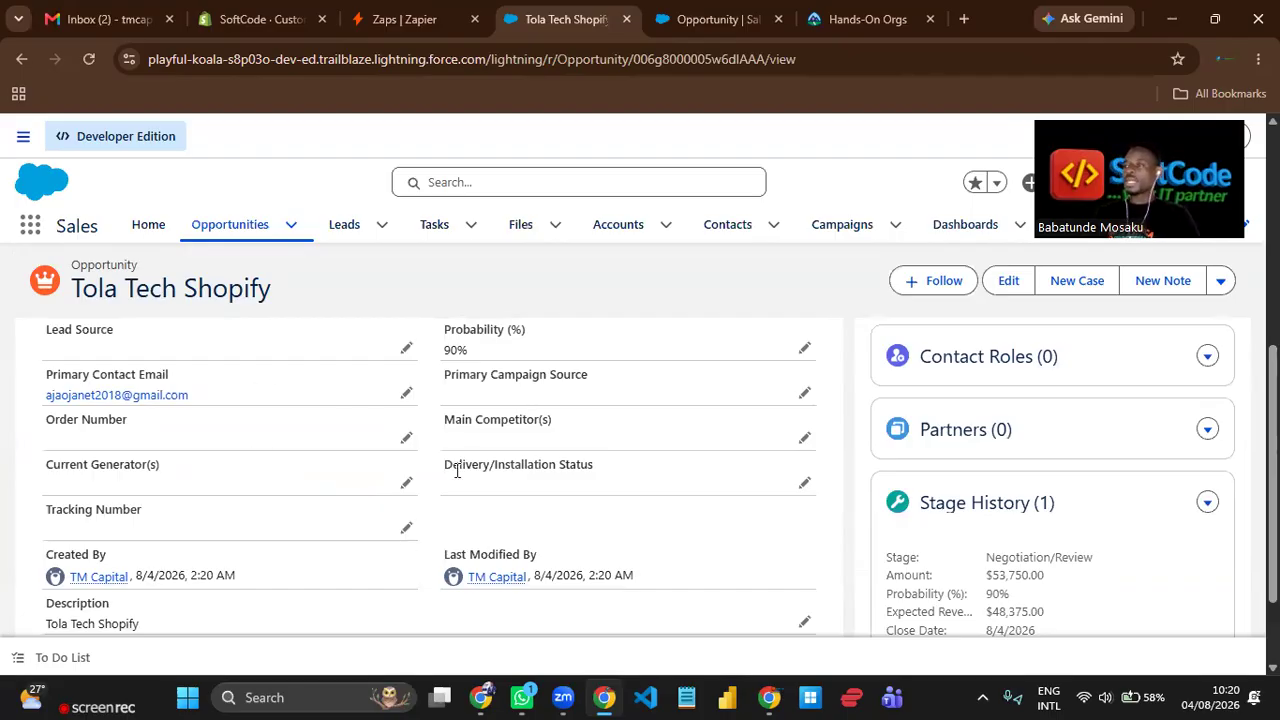
scroll(490, 455, up, 3)
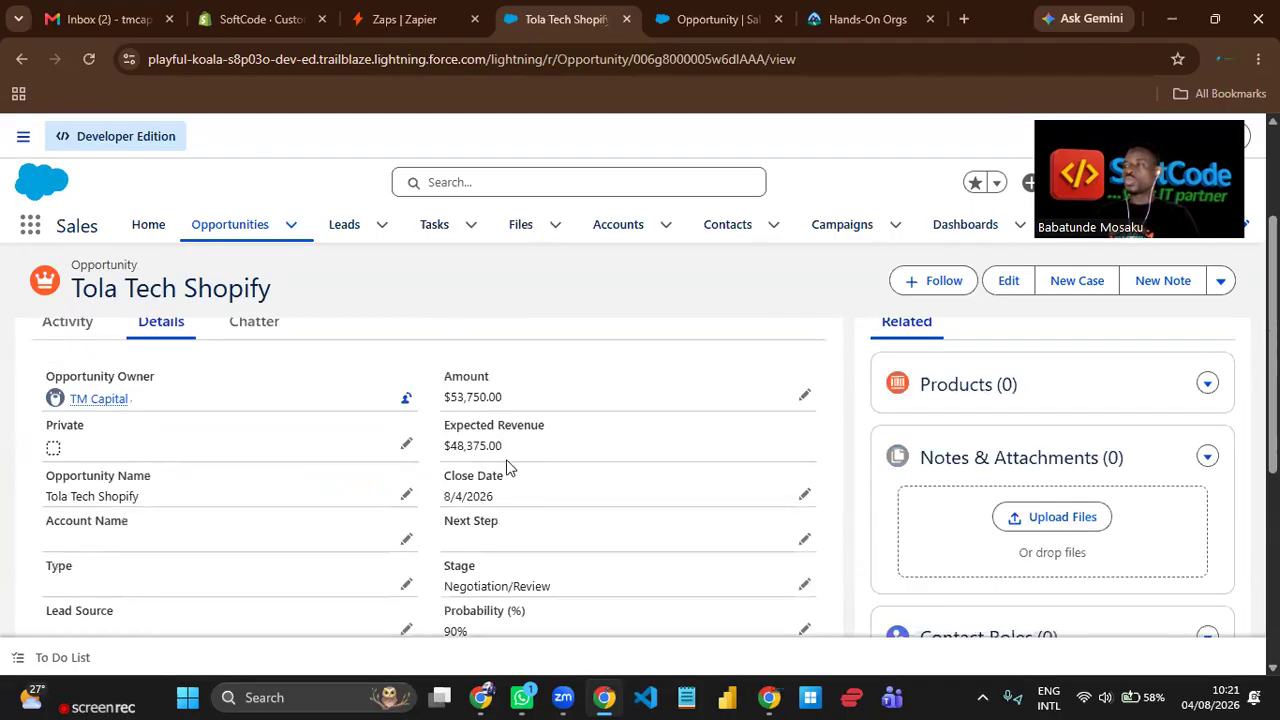
scroll(506, 459, down, 2)
scroll(510, 467, up, 3)
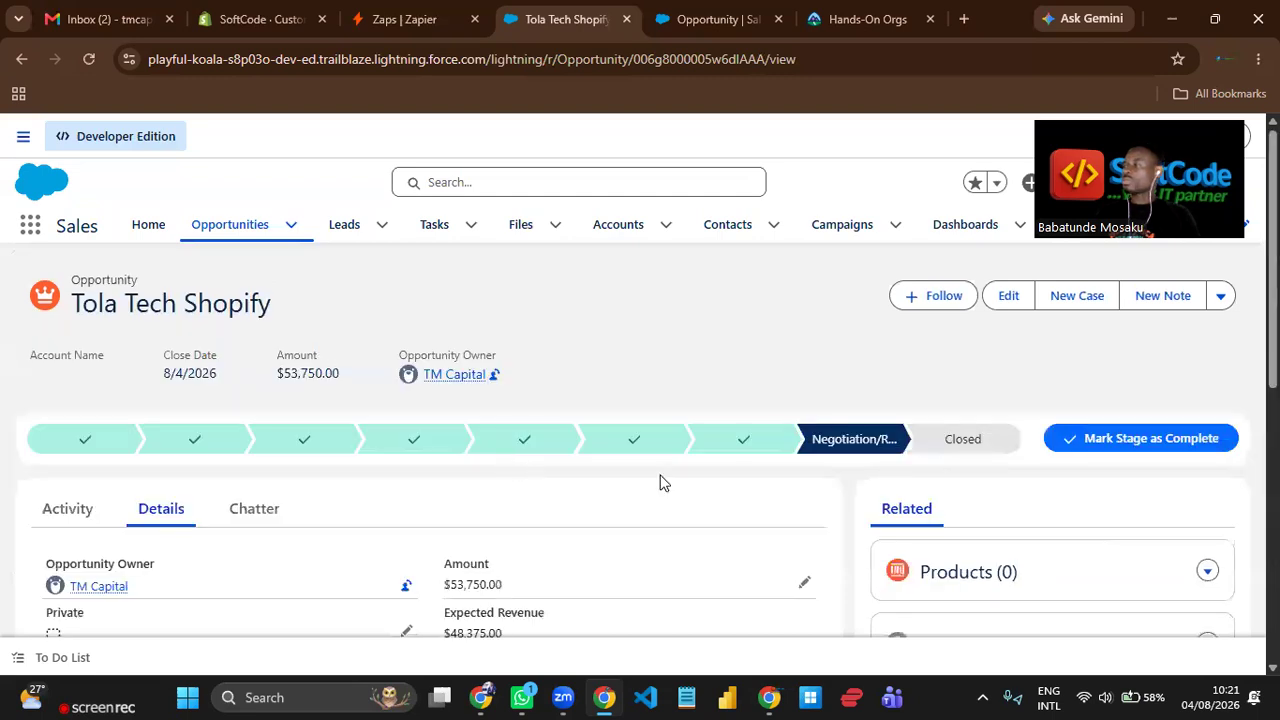
Close the Tola Tech Shopify opportunity with the stage Closed Won and save the change.
click(960, 454)
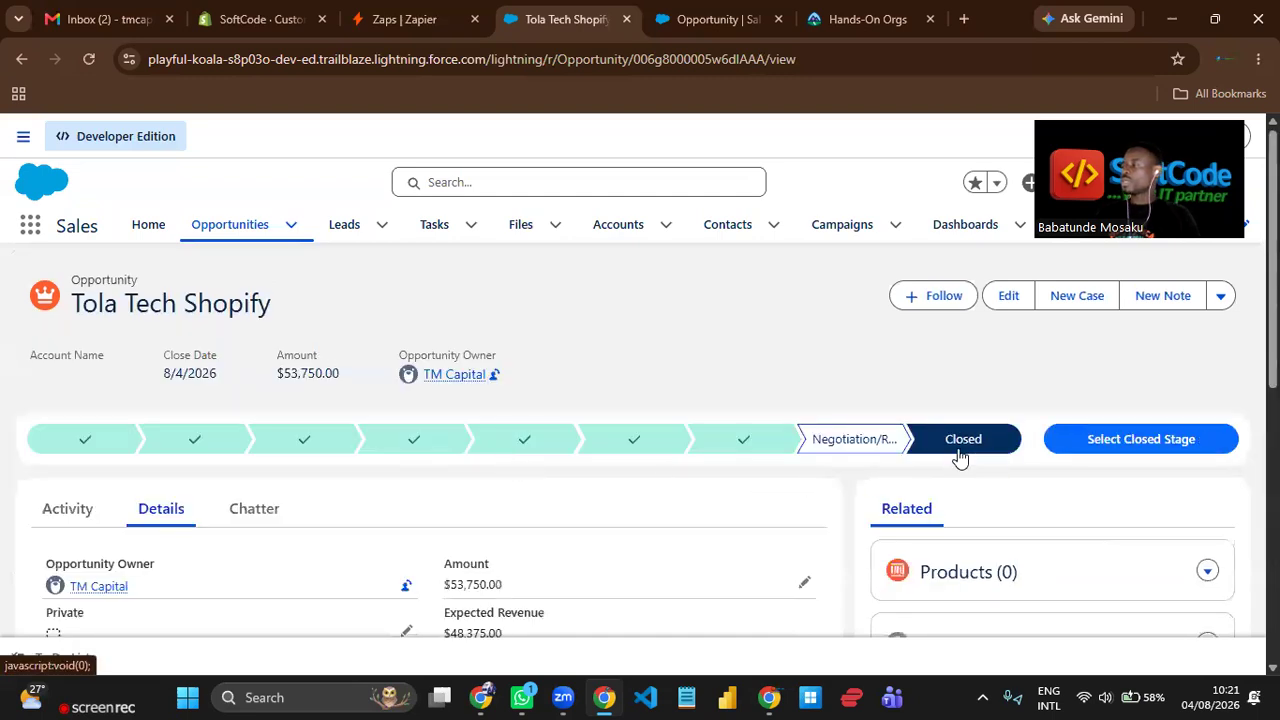
click(1086, 451)
click(716, 392)
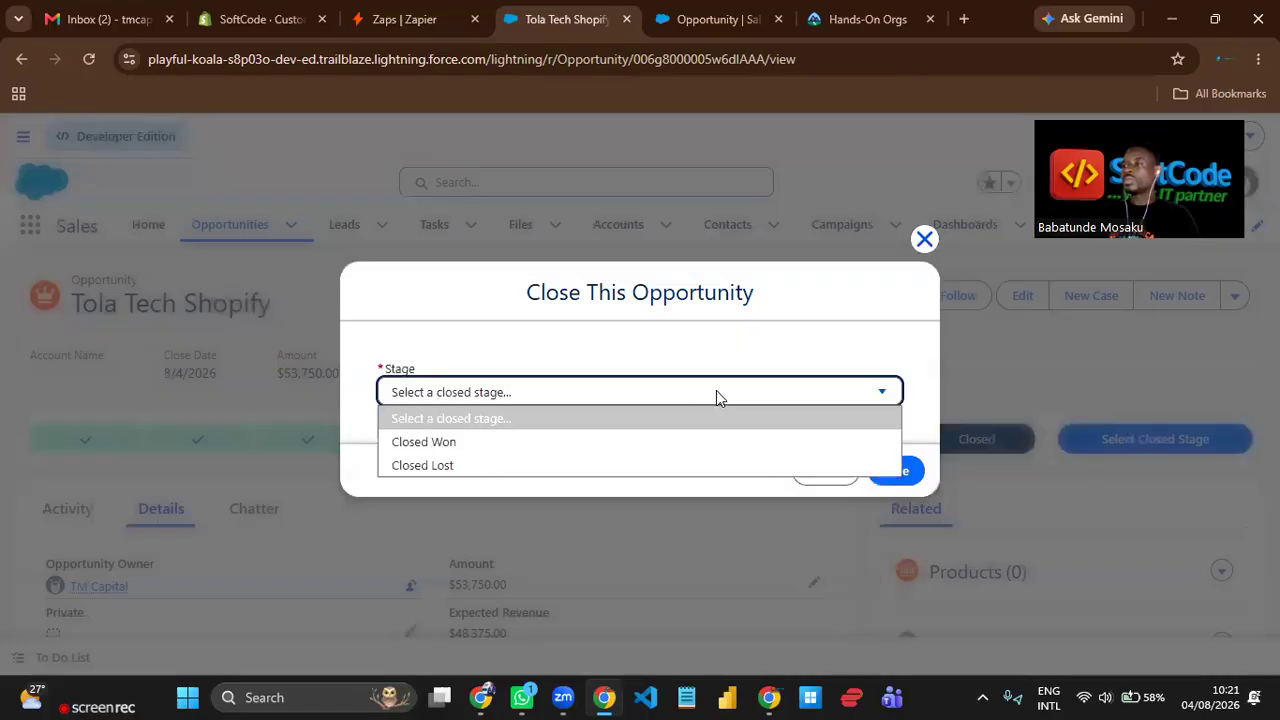
click(474, 440)
click(905, 472)
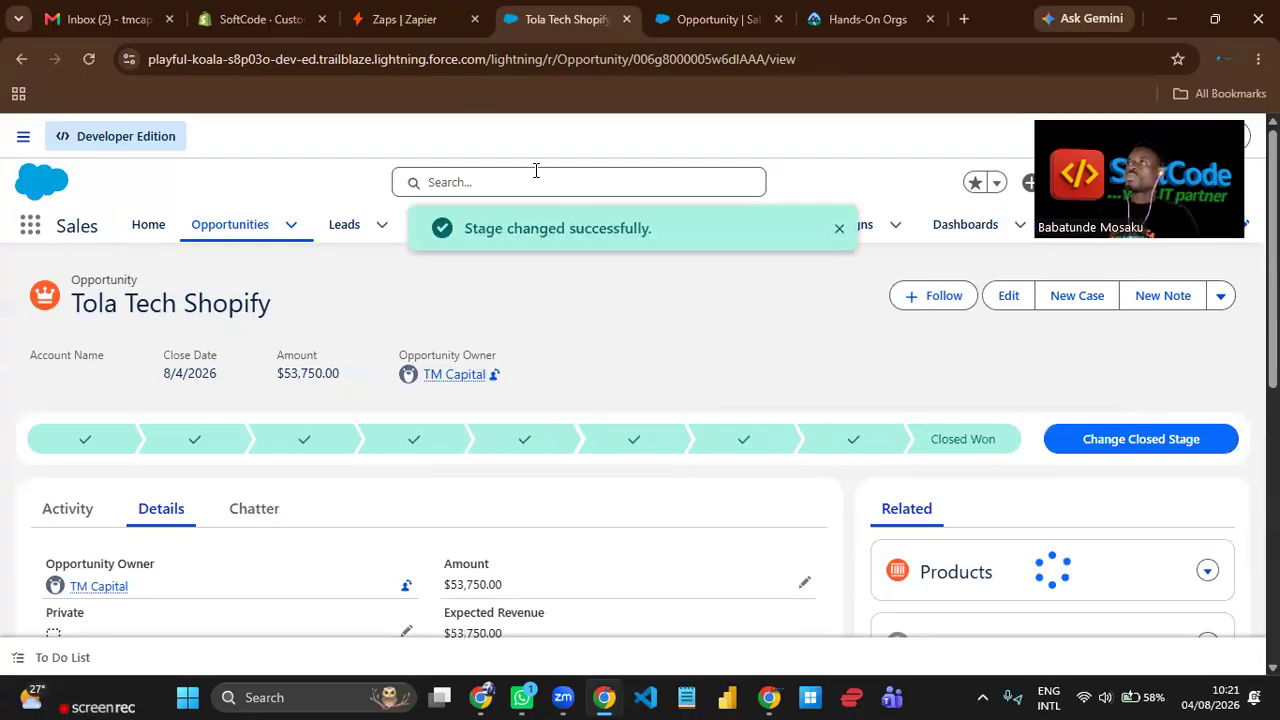
Switch to Zapier, create a new Zap and choose Salesforce as its trigger app.
click(410, 19)
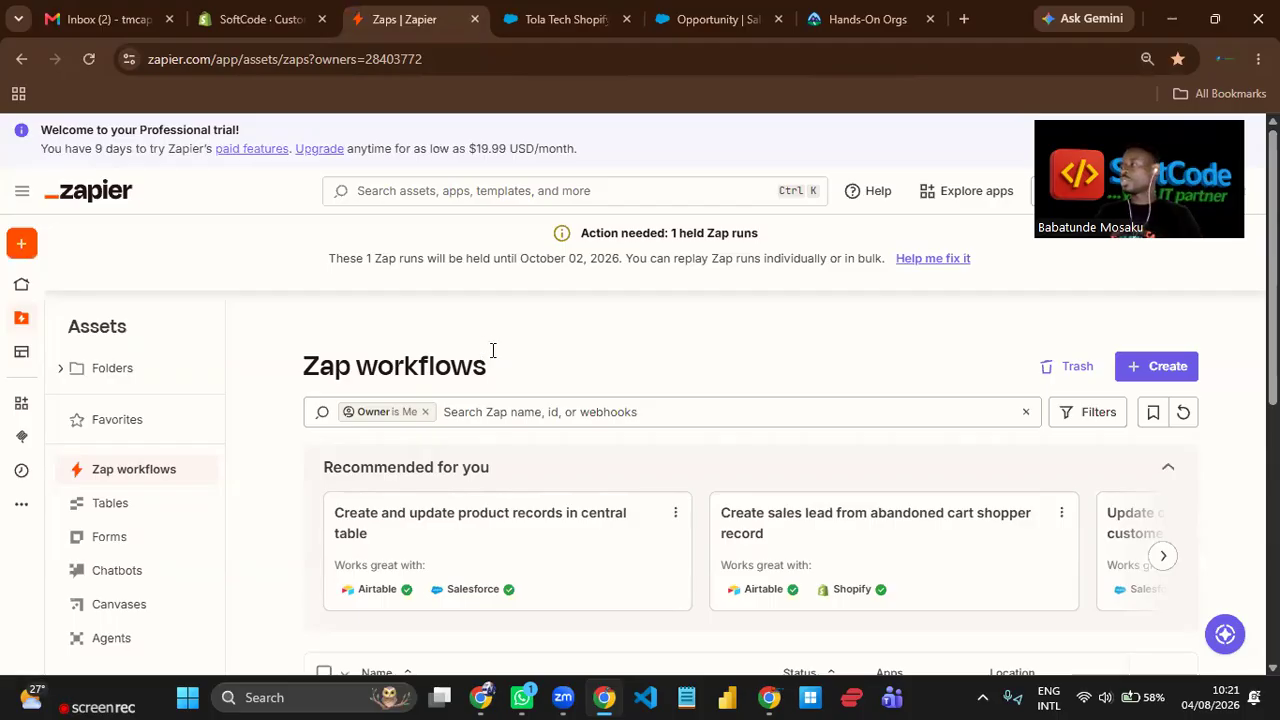
click(1137, 374)
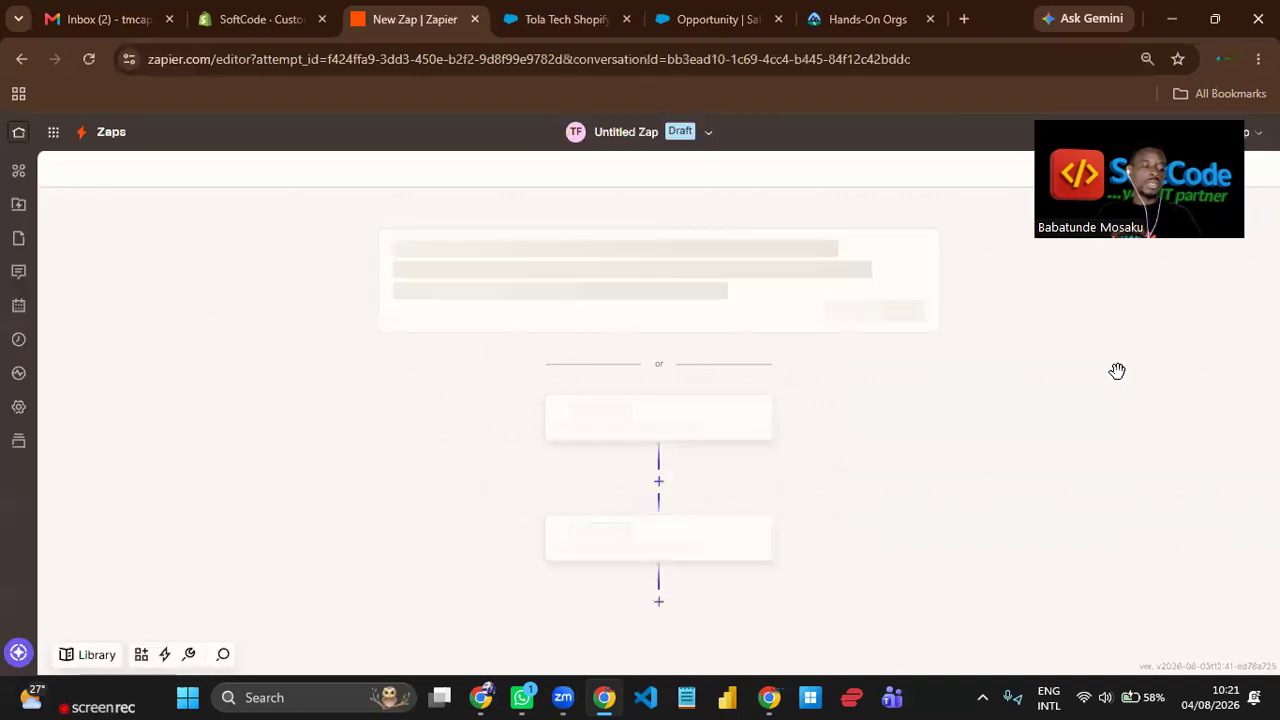
scroll(840, 408, down, 1)
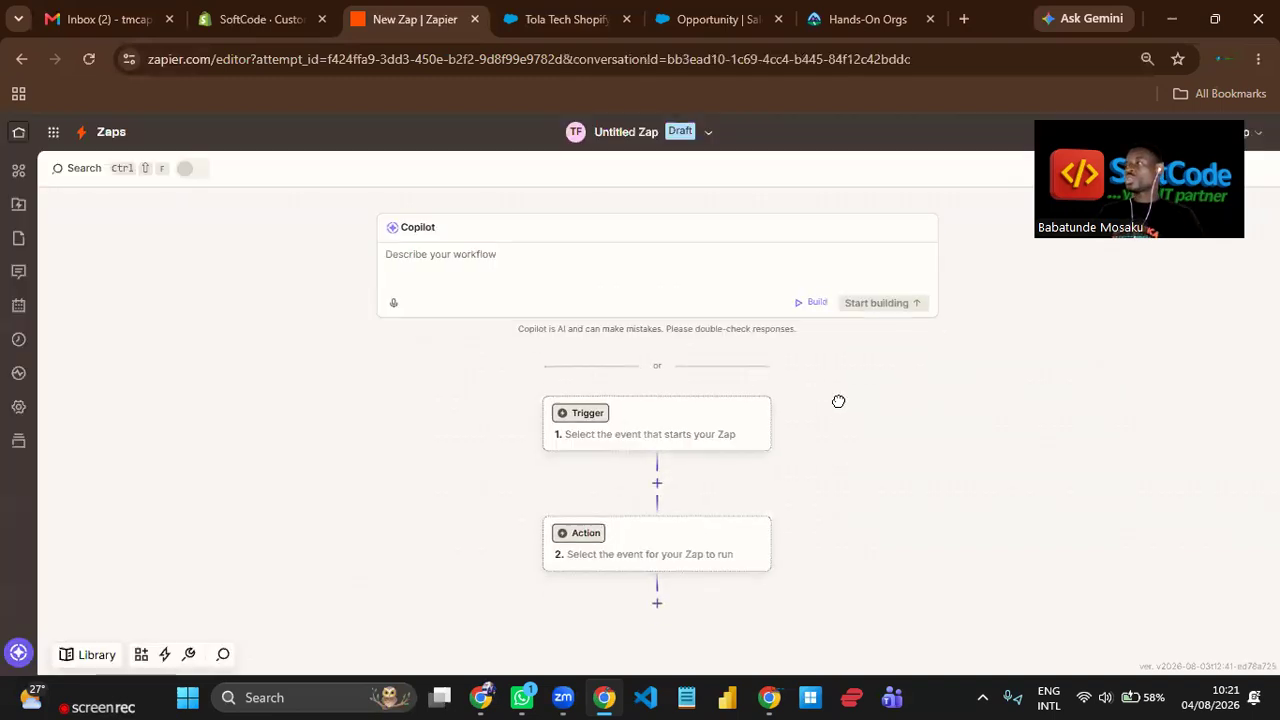
scroll(824, 320, down, 3)
scroll(750, 290, down, 3)
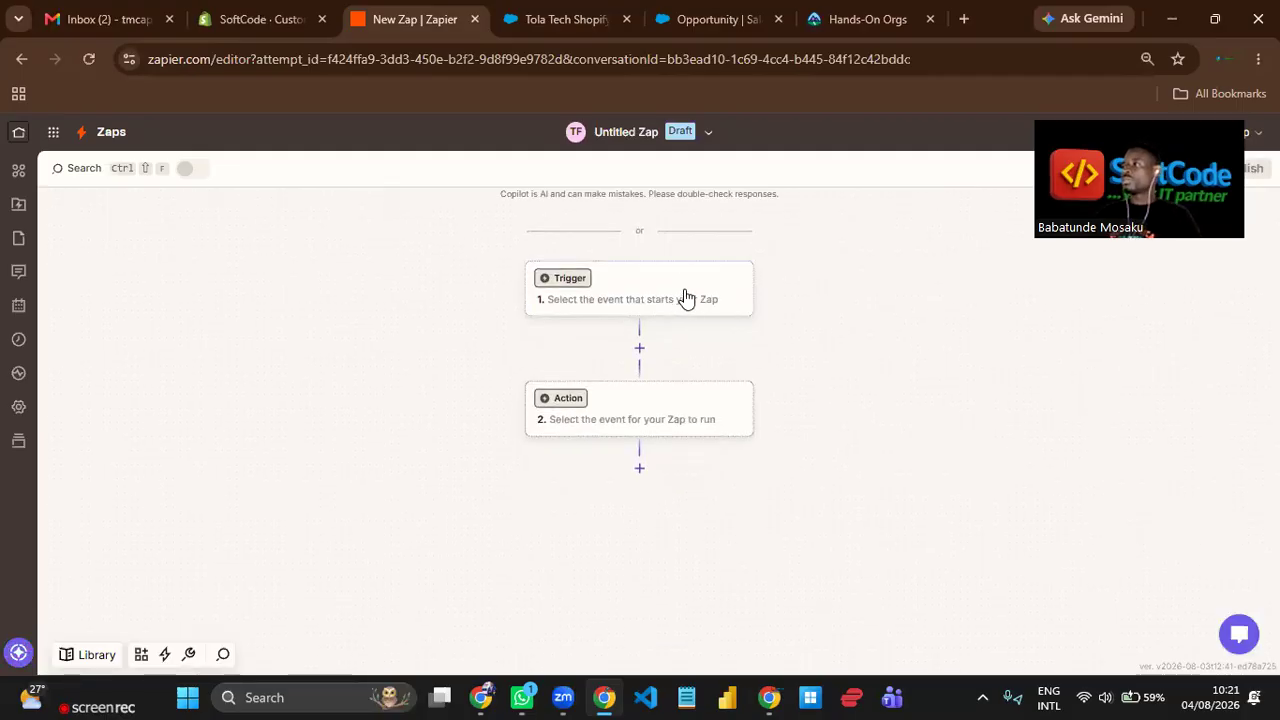
click(686, 296)
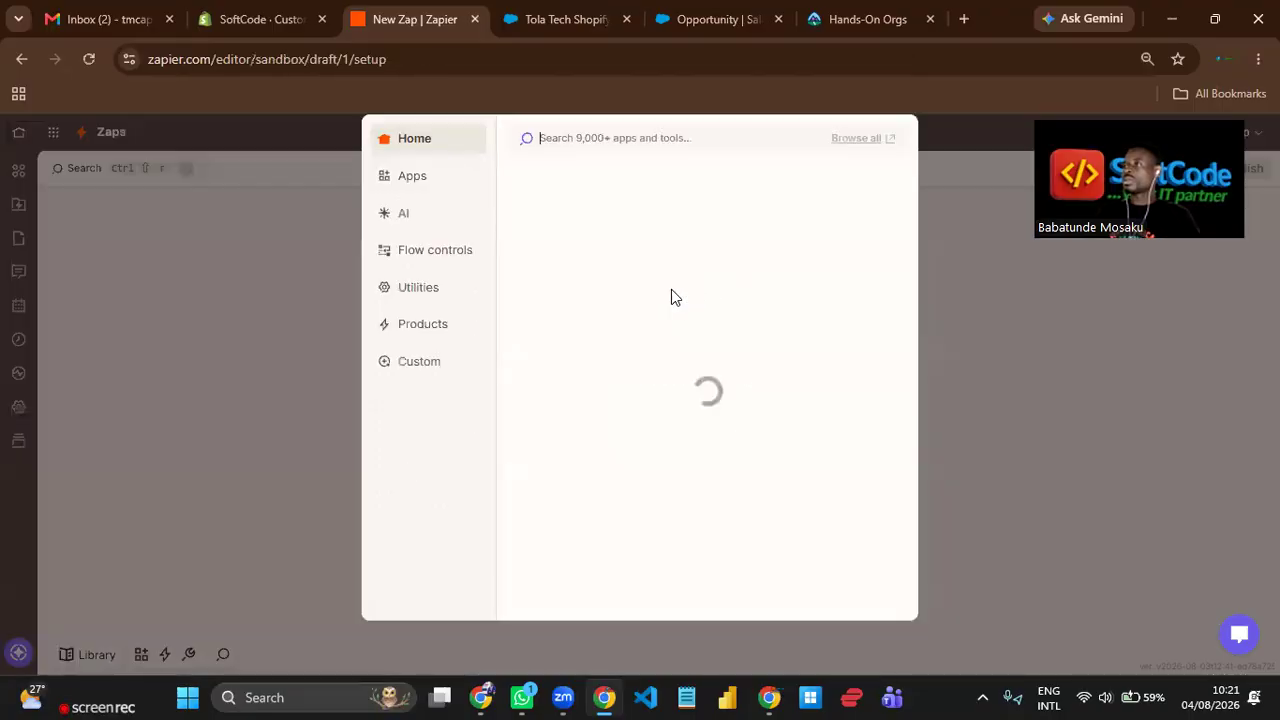
click(572, 240)
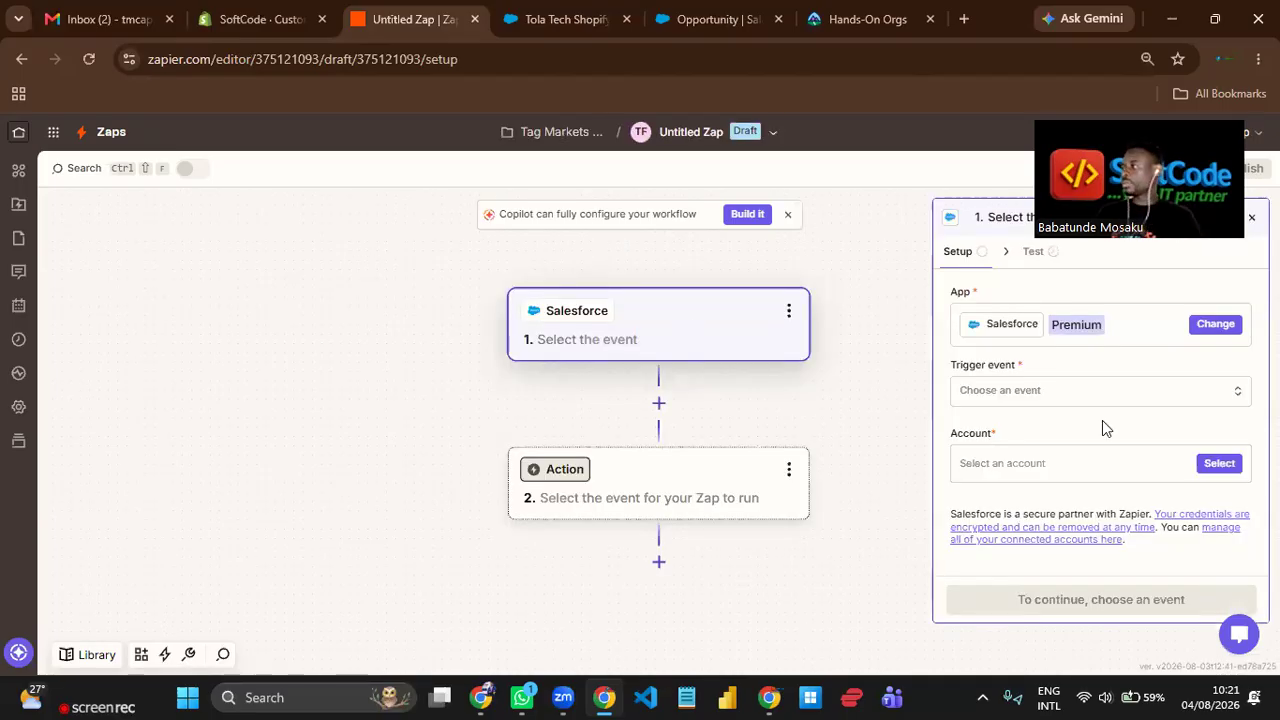
Search the trigger events for "updat" and choose Updated Field on Record.
click(1073, 397)
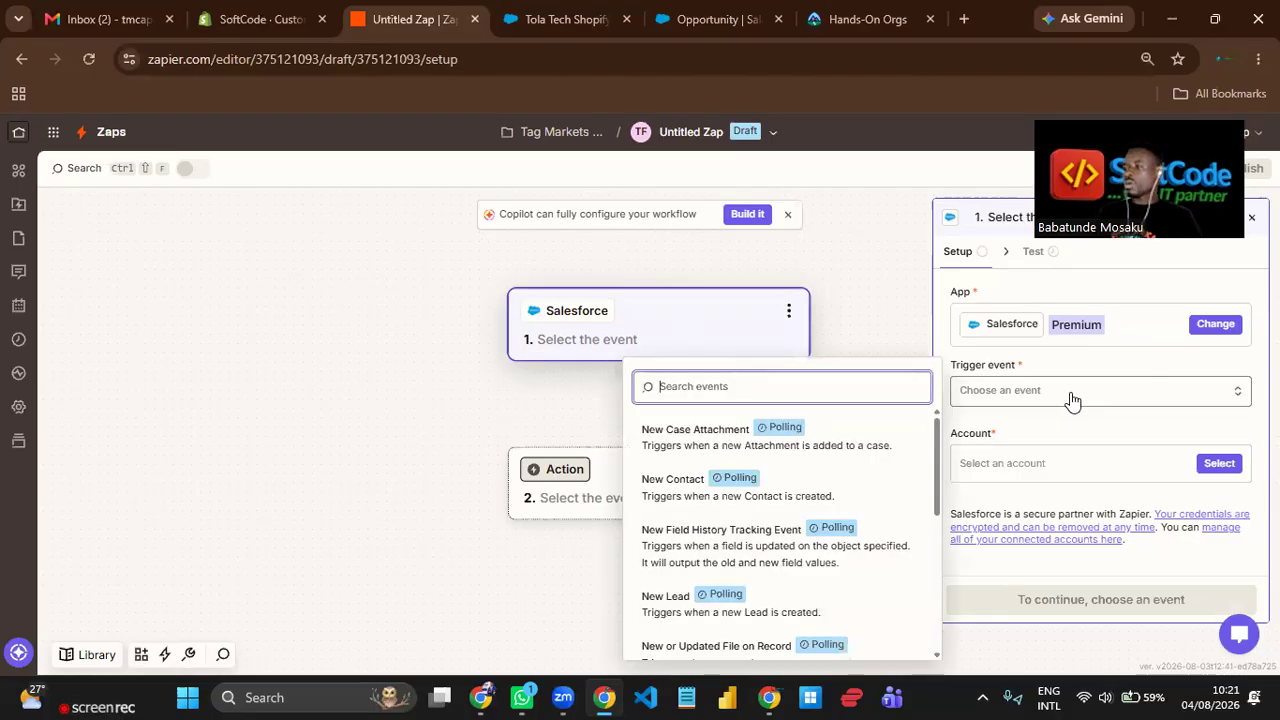
text(u)
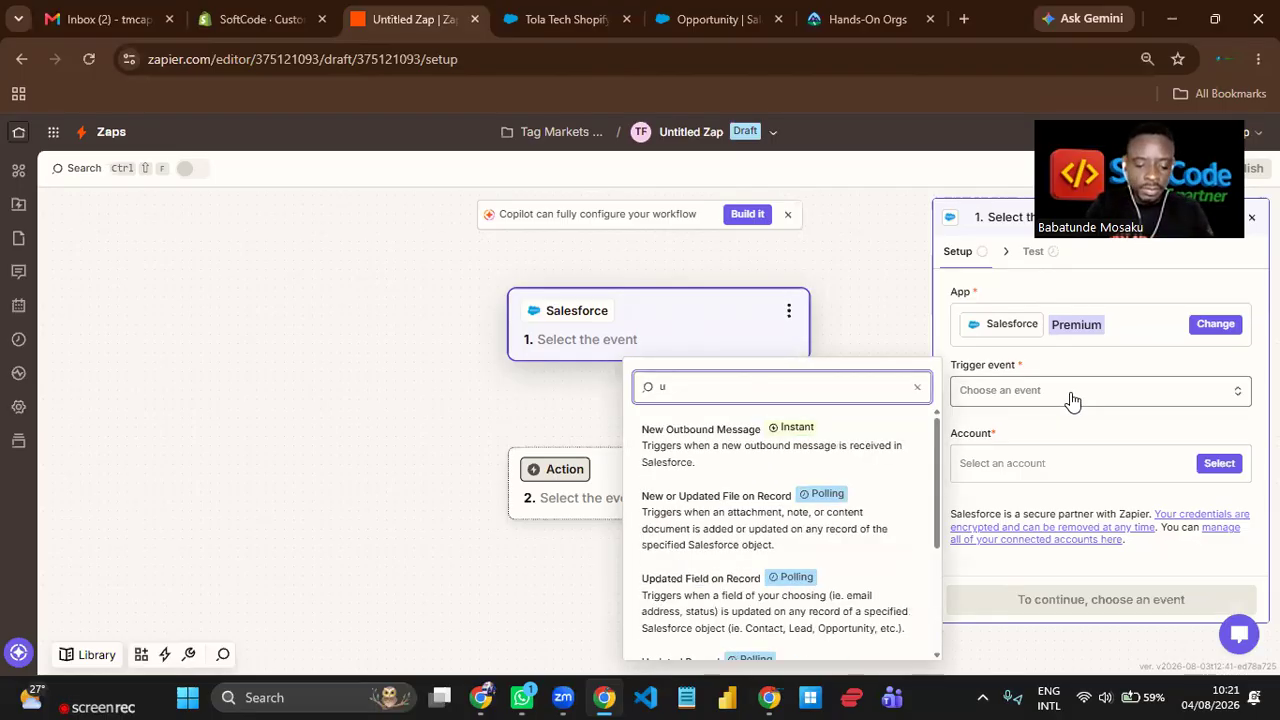
text(pdat)
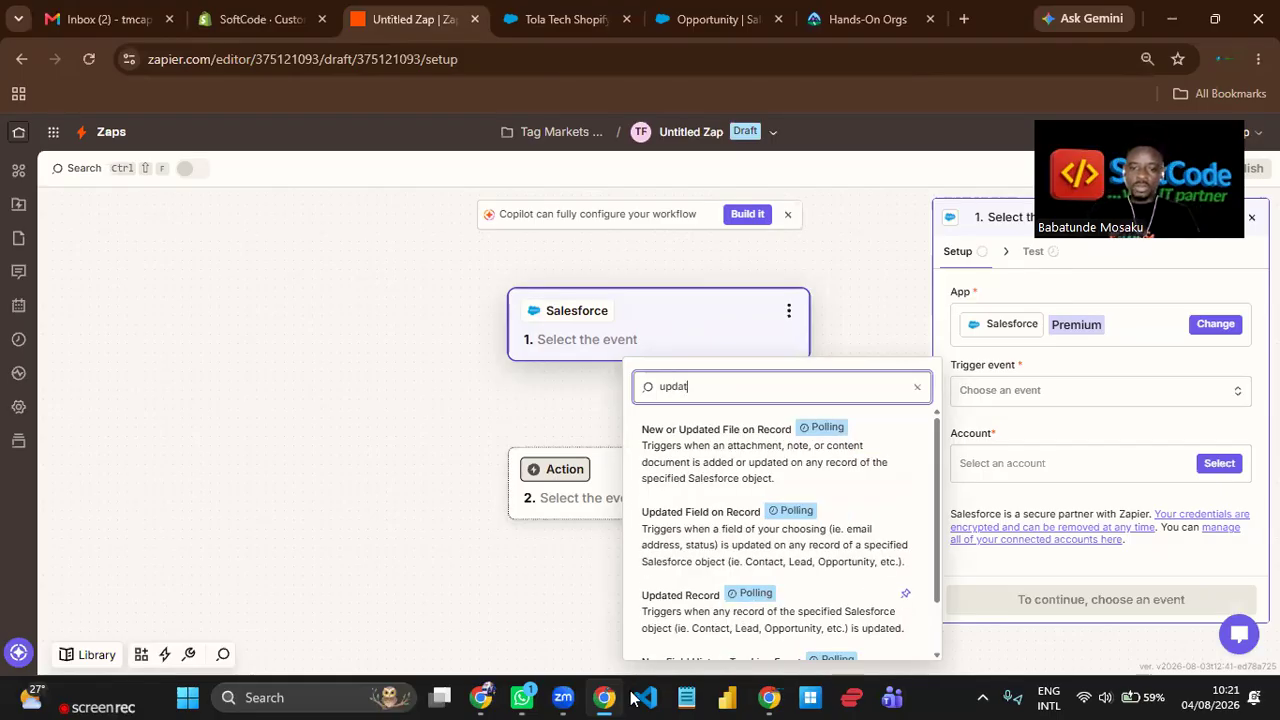
scroll(725, 468, down, 1)
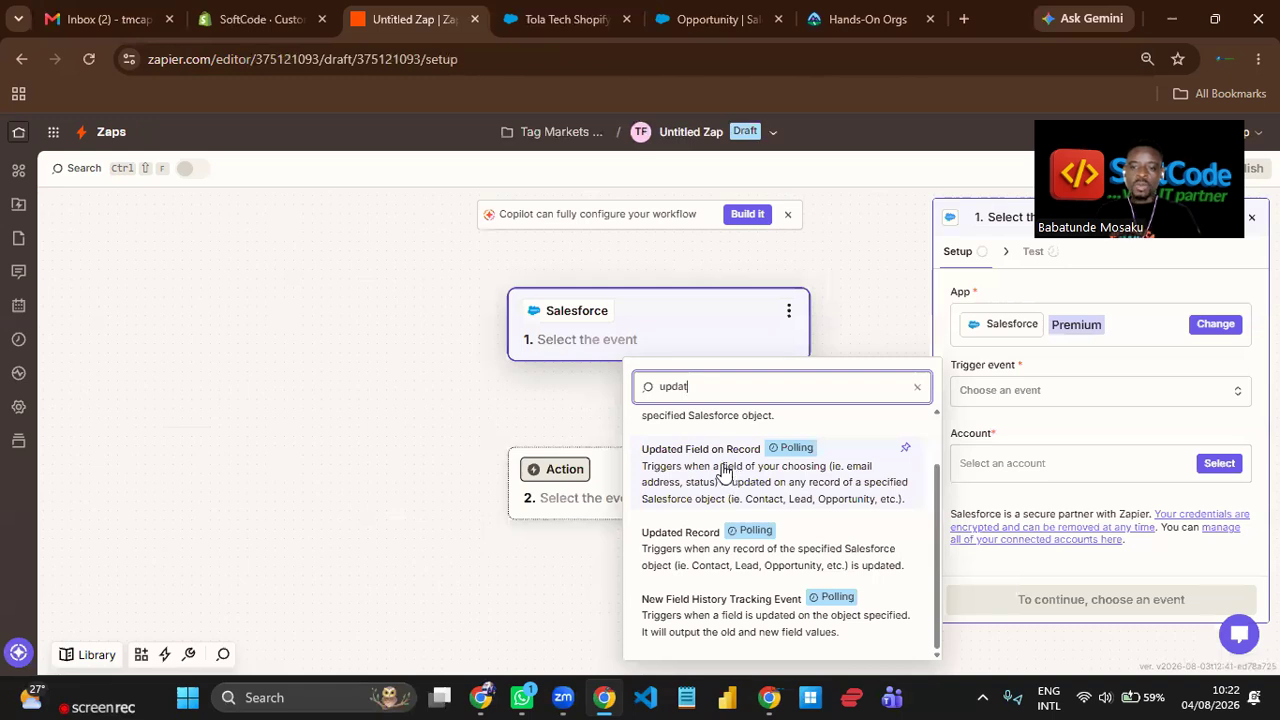
click(910, 448)
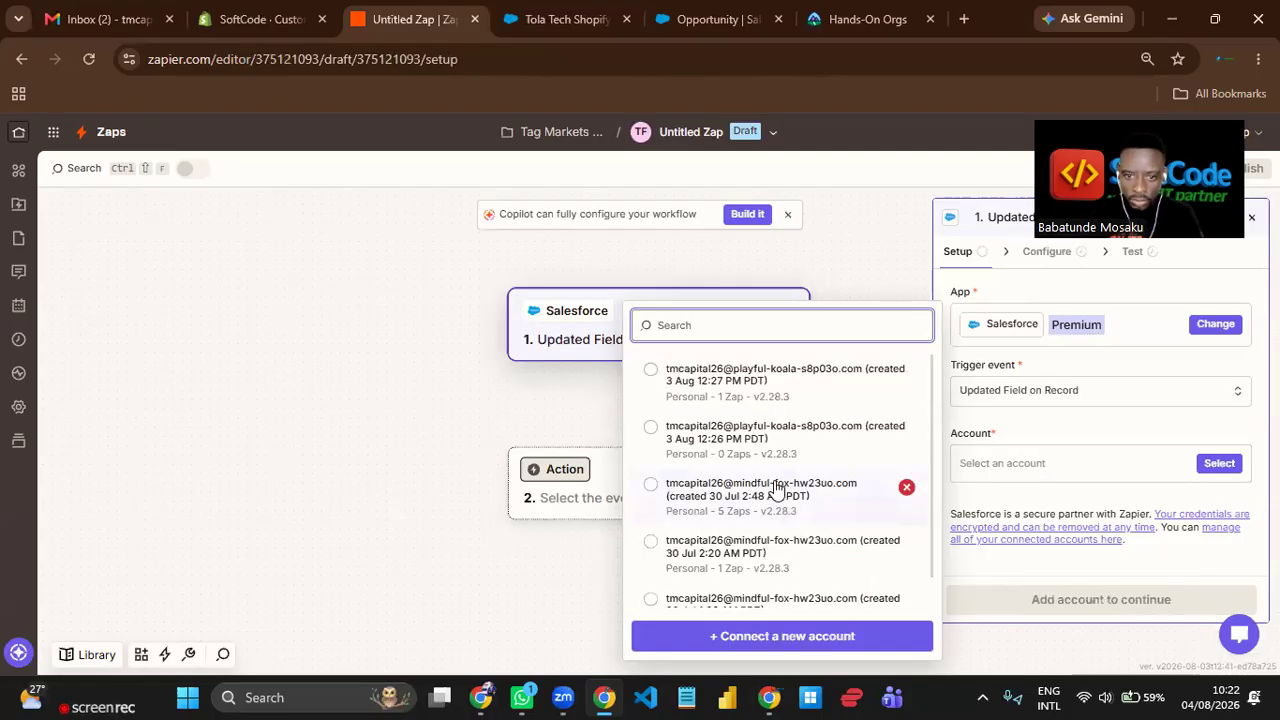
Assign the playful-koala Salesforce account created 3 Aug 12:27 PM PDT to the trigger and continue to its configuration.
click(787, 385)
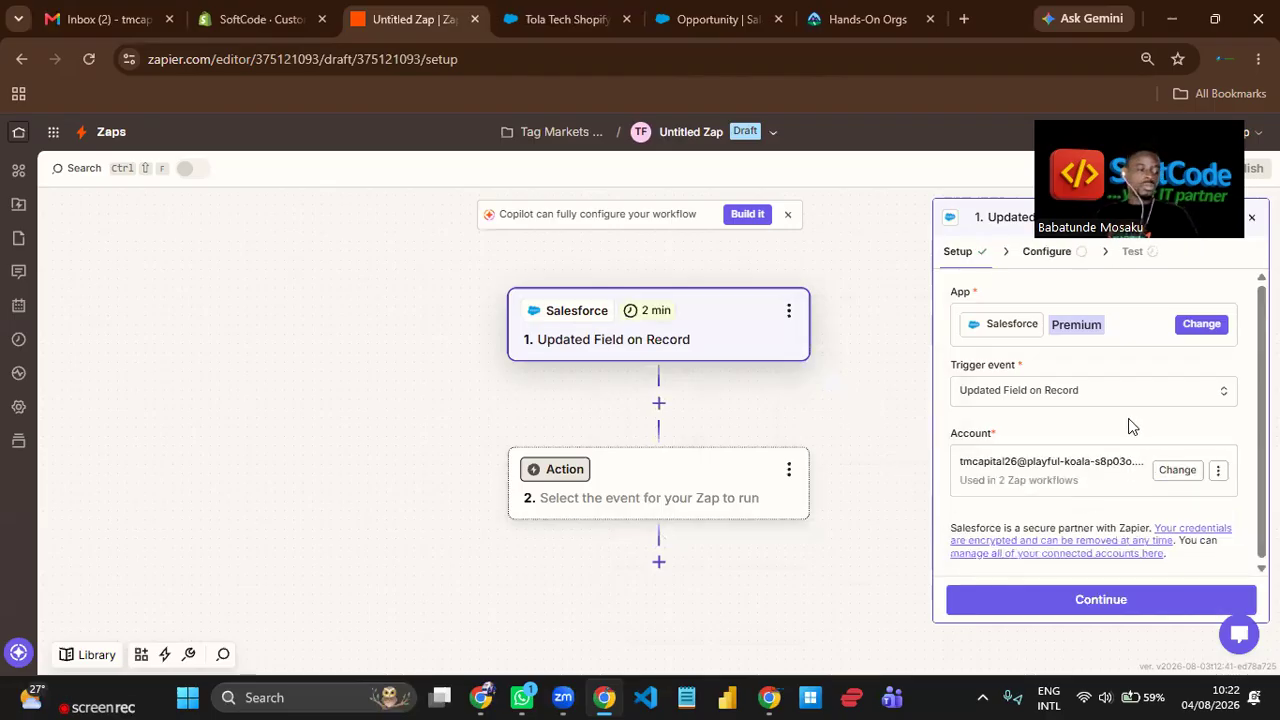
drag(789, 420, 737, 403)
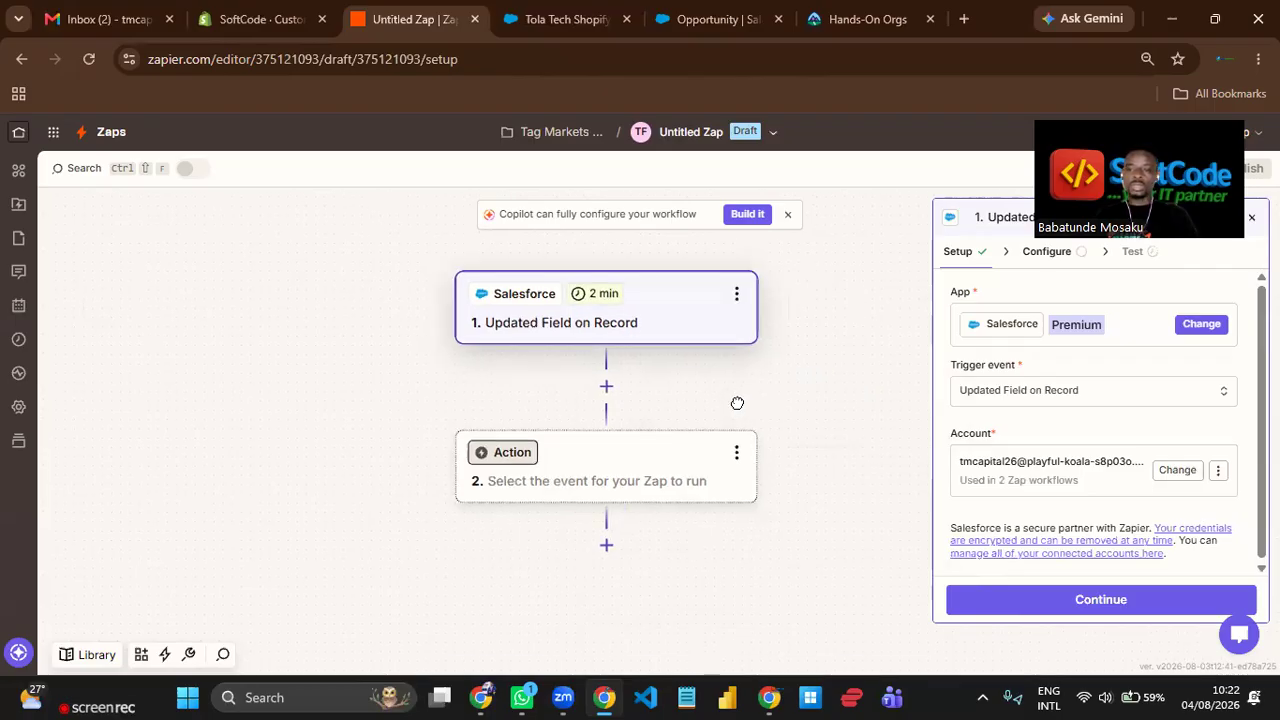
drag(932, 172, 255, 471)
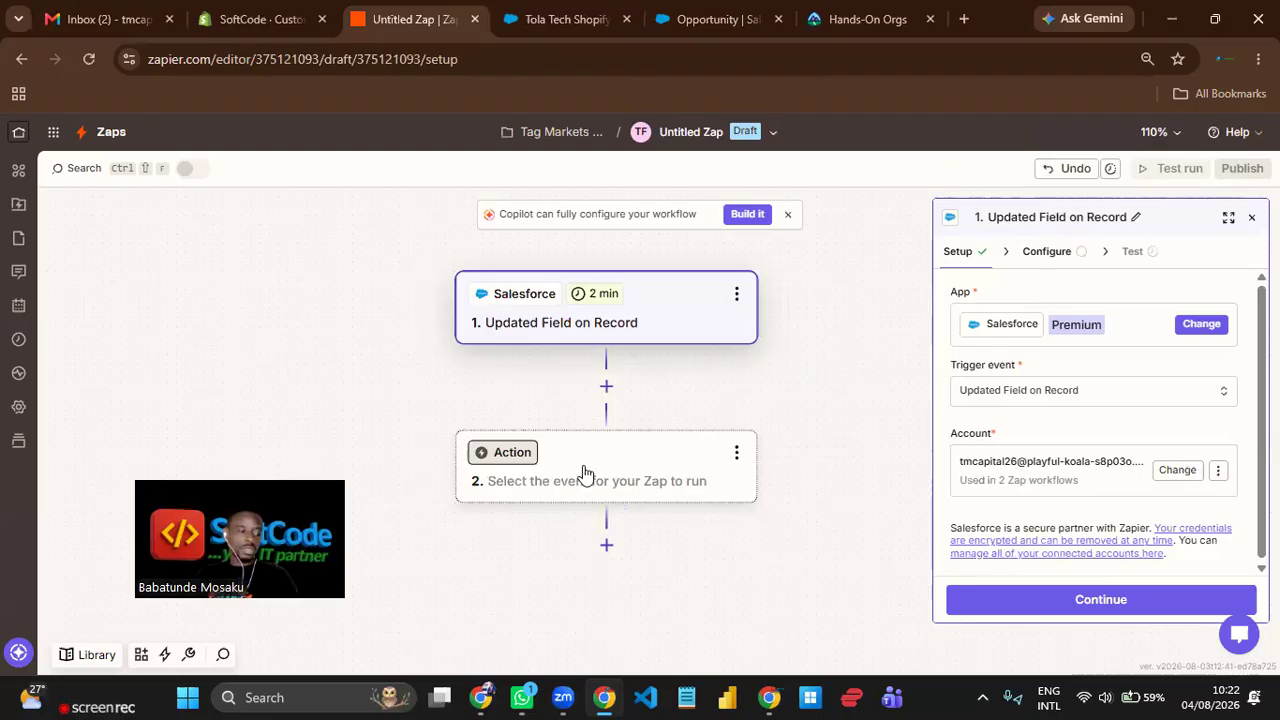
scroll(619, 463, right, 1)
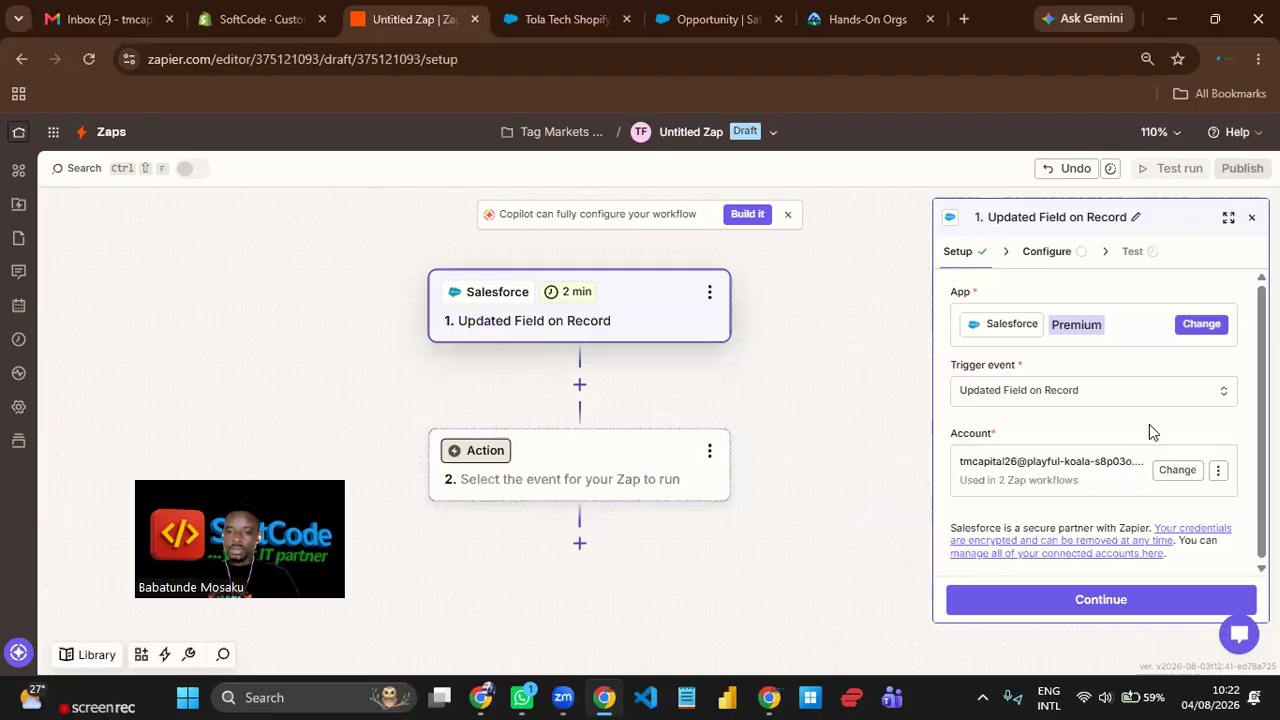
click(1058, 258)
click(962, 252)
click(1141, 609)
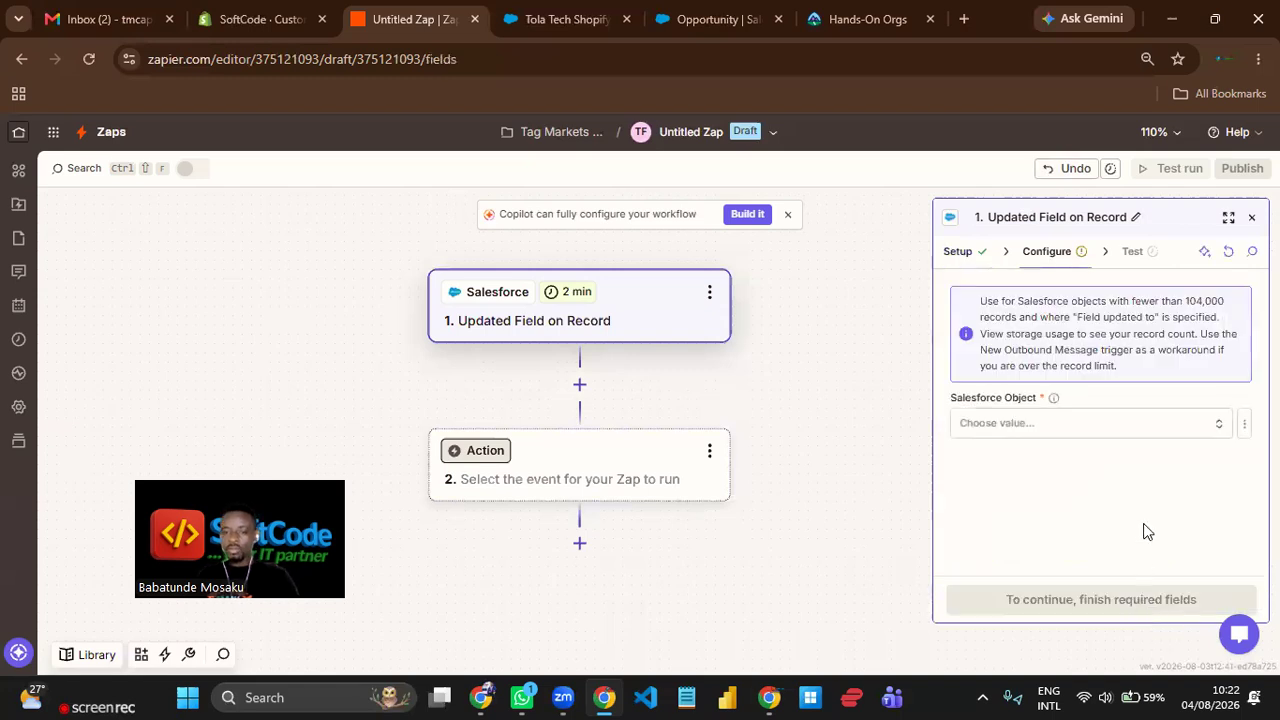
Search for "oppo" and set the trigger's Salesforce Object to Opportunity.
click(1062, 425)
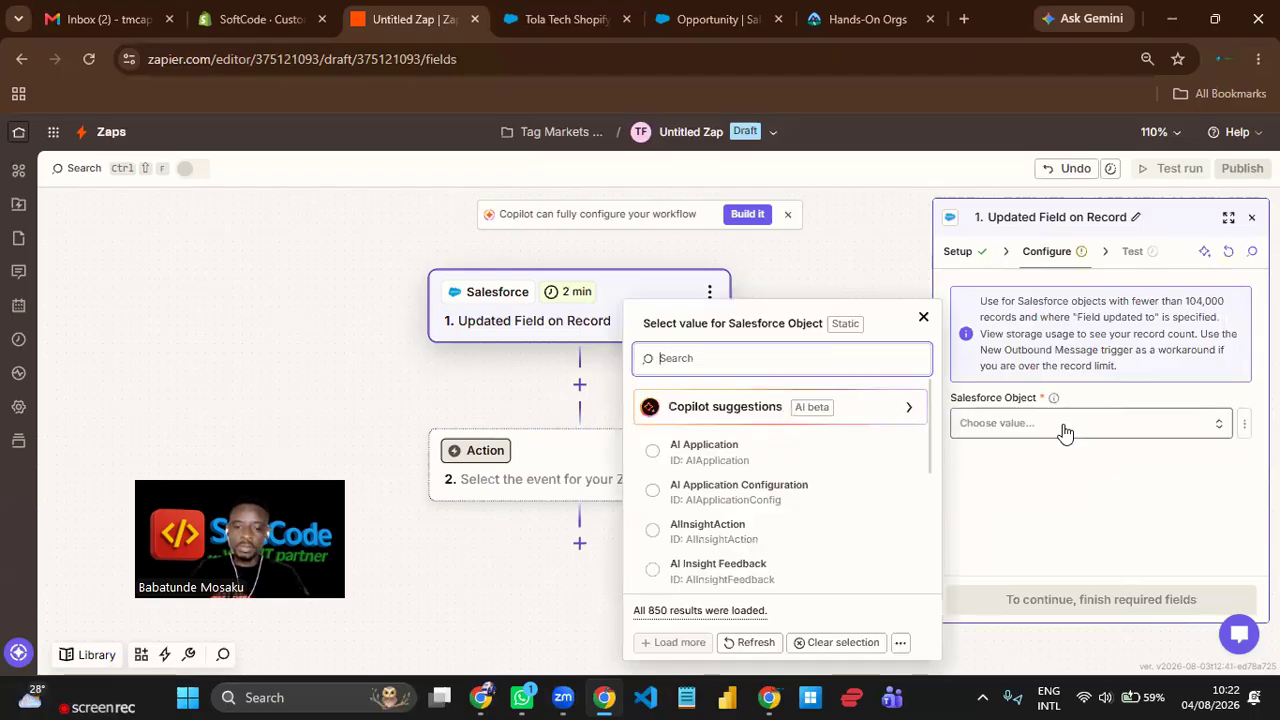
text(oppo)
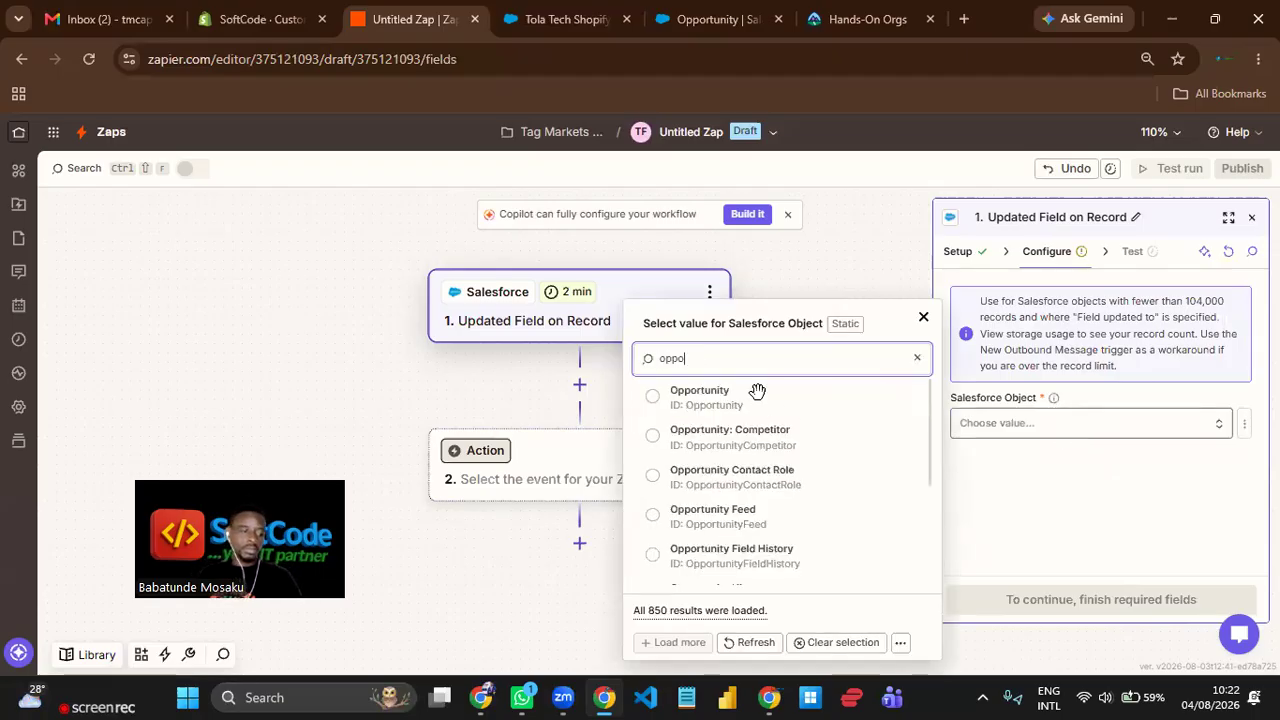
click(757, 391)
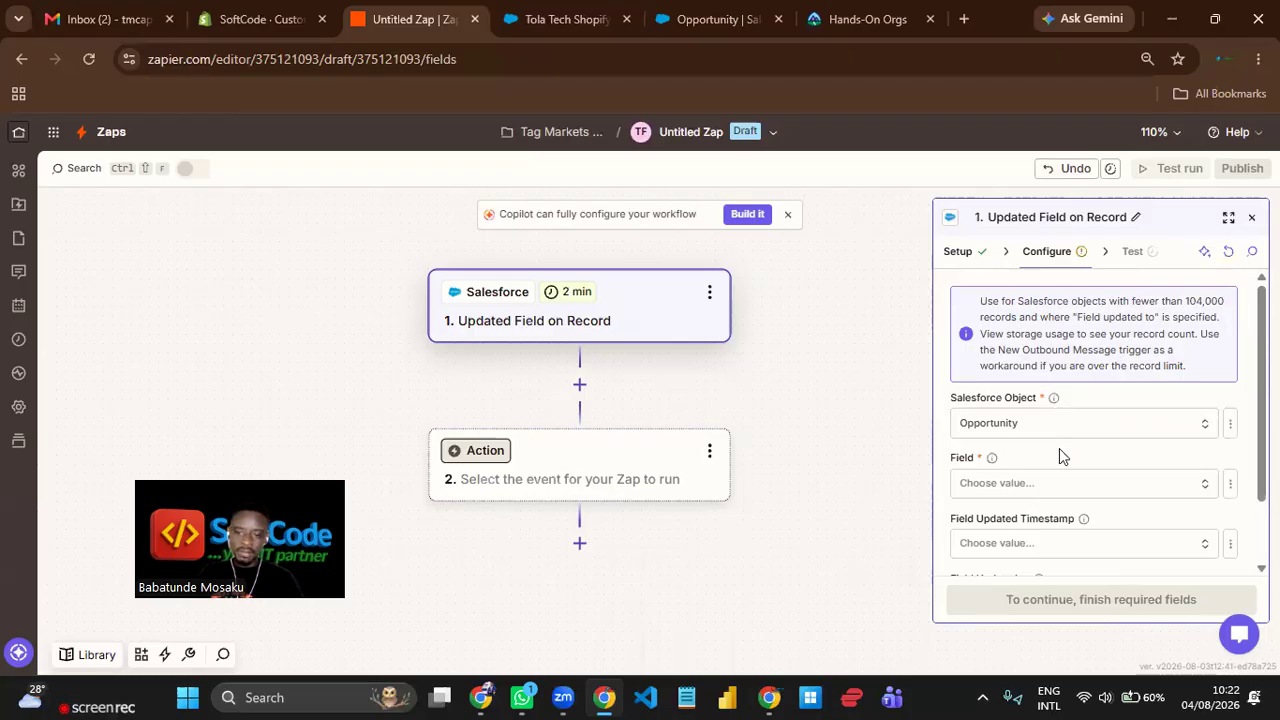
Search the Opportunity fields for "stag" and set the trigger's Field to Stage.
scroll(1059, 440, down, 1)
scroll(1045, 415, down, 1)
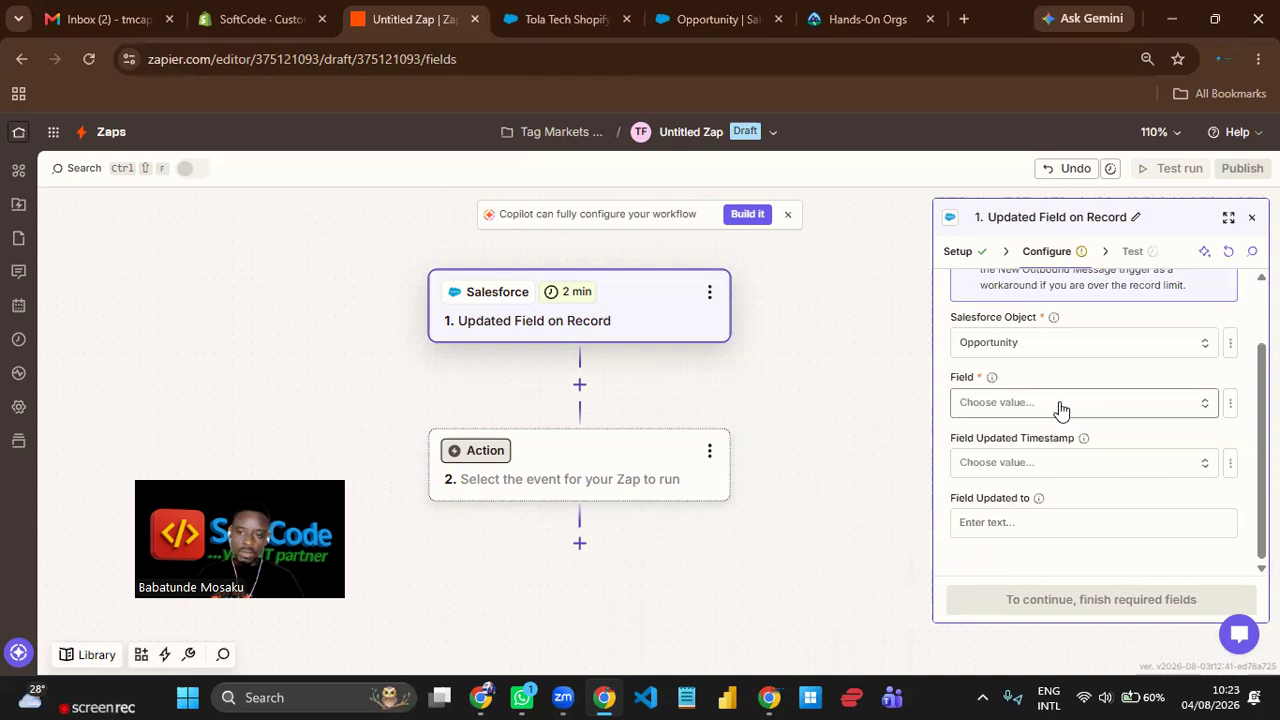
click(1060, 408)
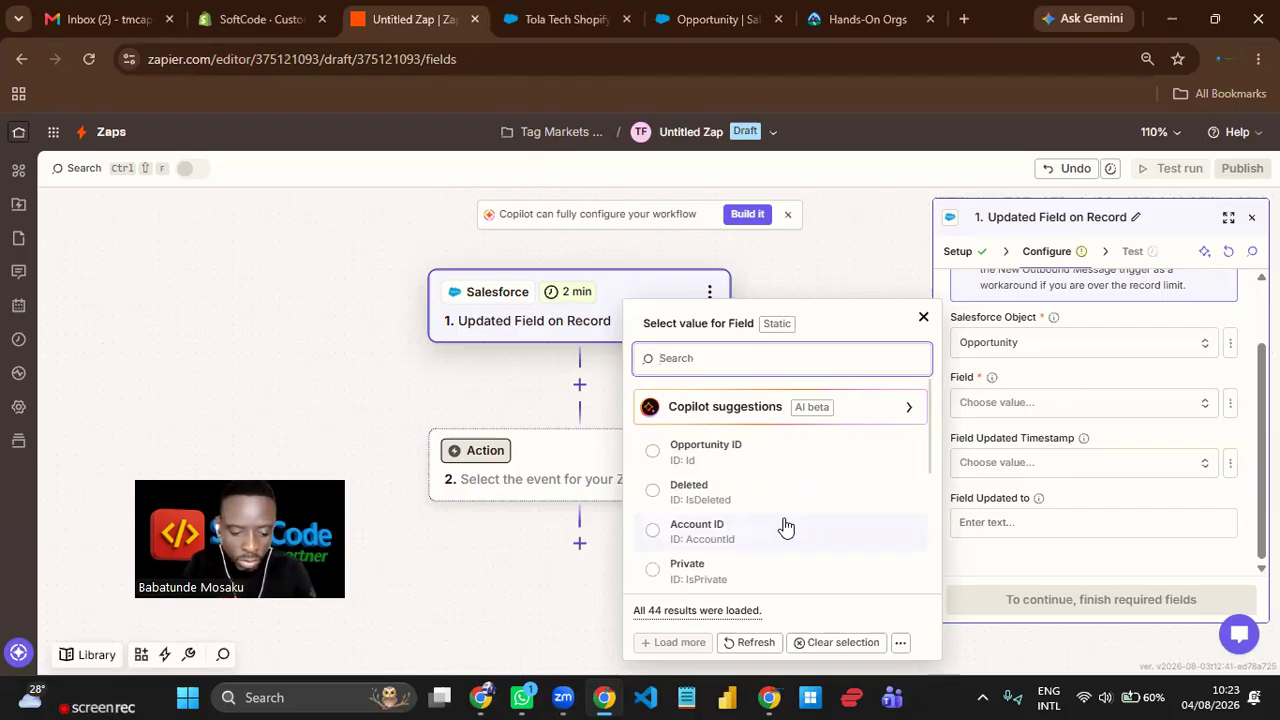
text(stag)
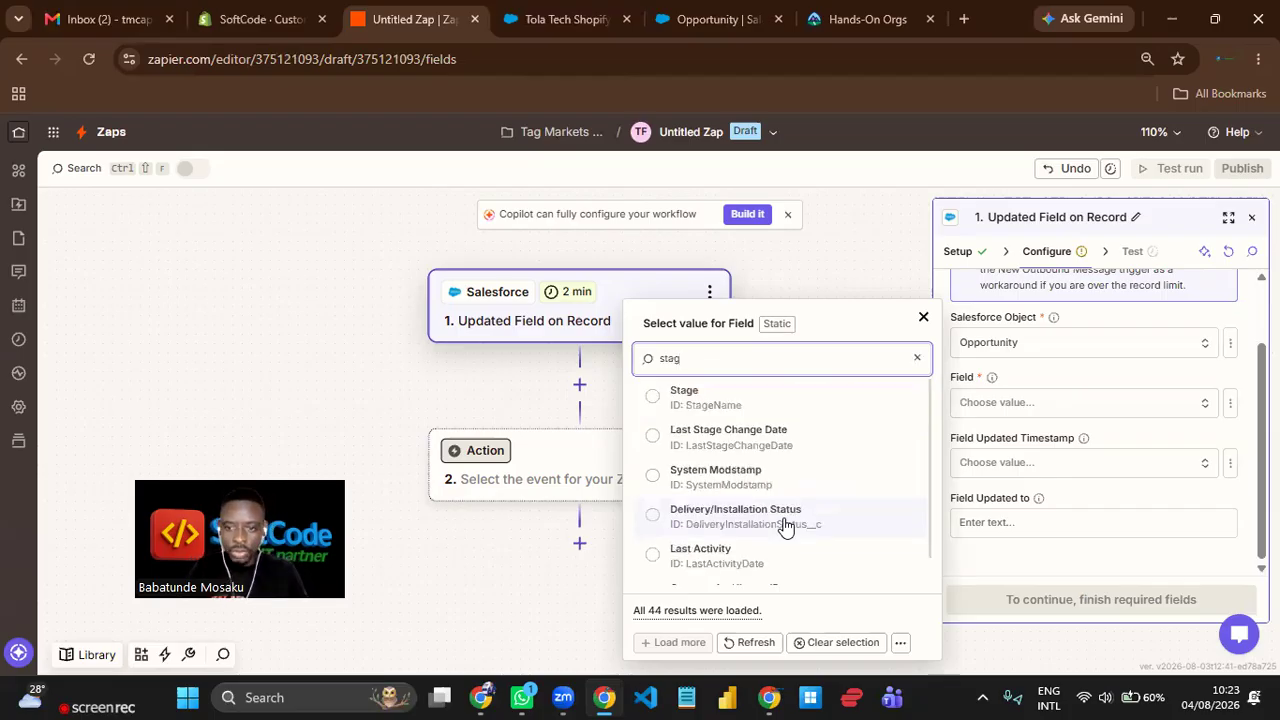
click(763, 394)
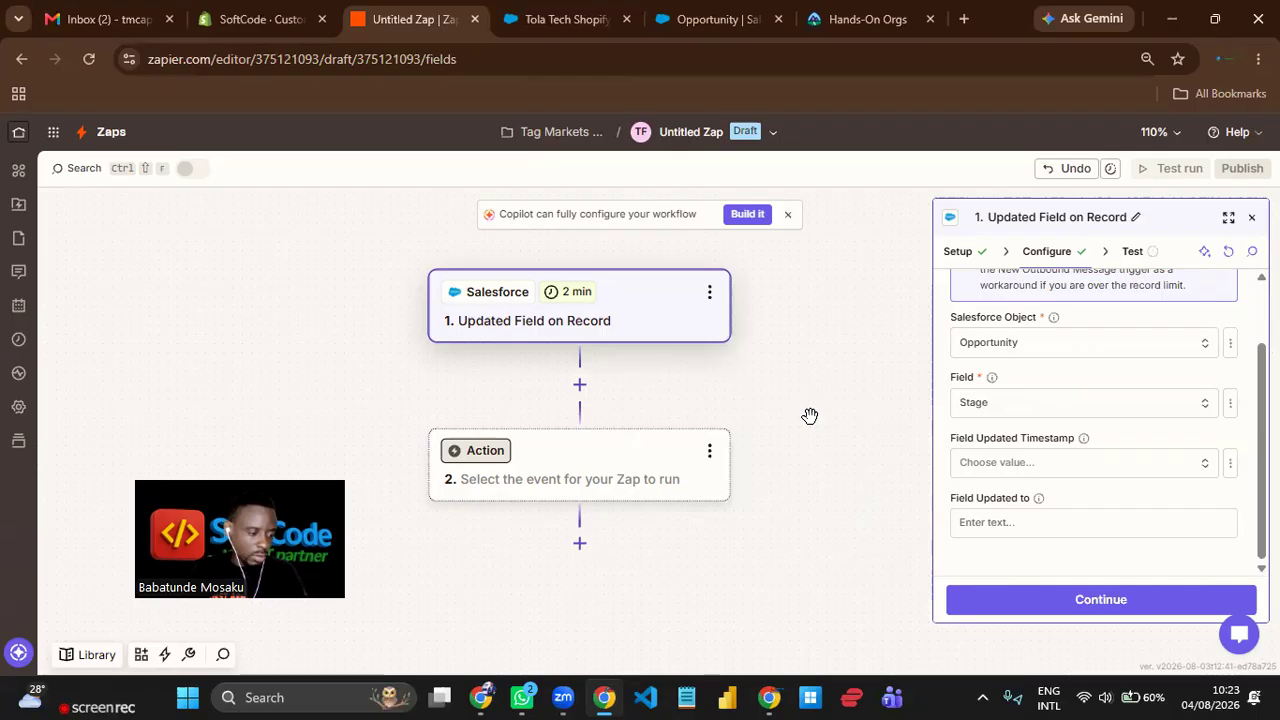
Set the trigger's Field Updated Timestamp to Last Modified Date.
click(1070, 465)
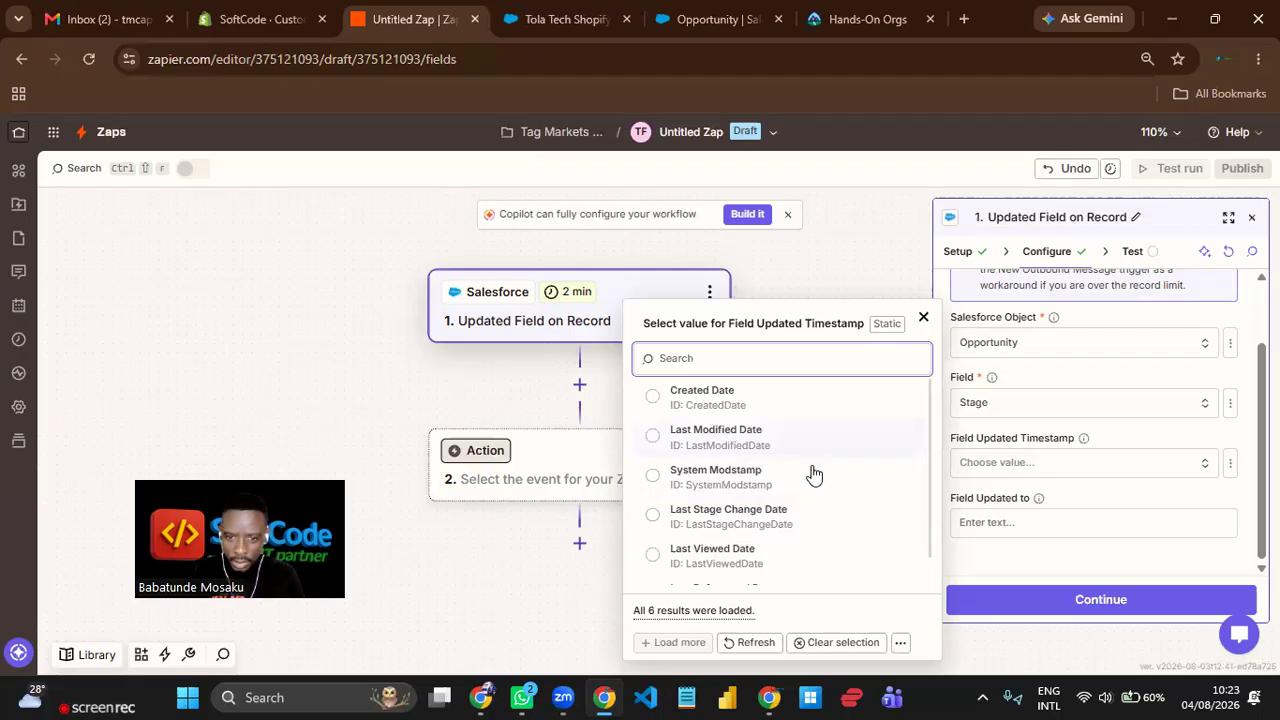
scroll(816, 485, down, 1)
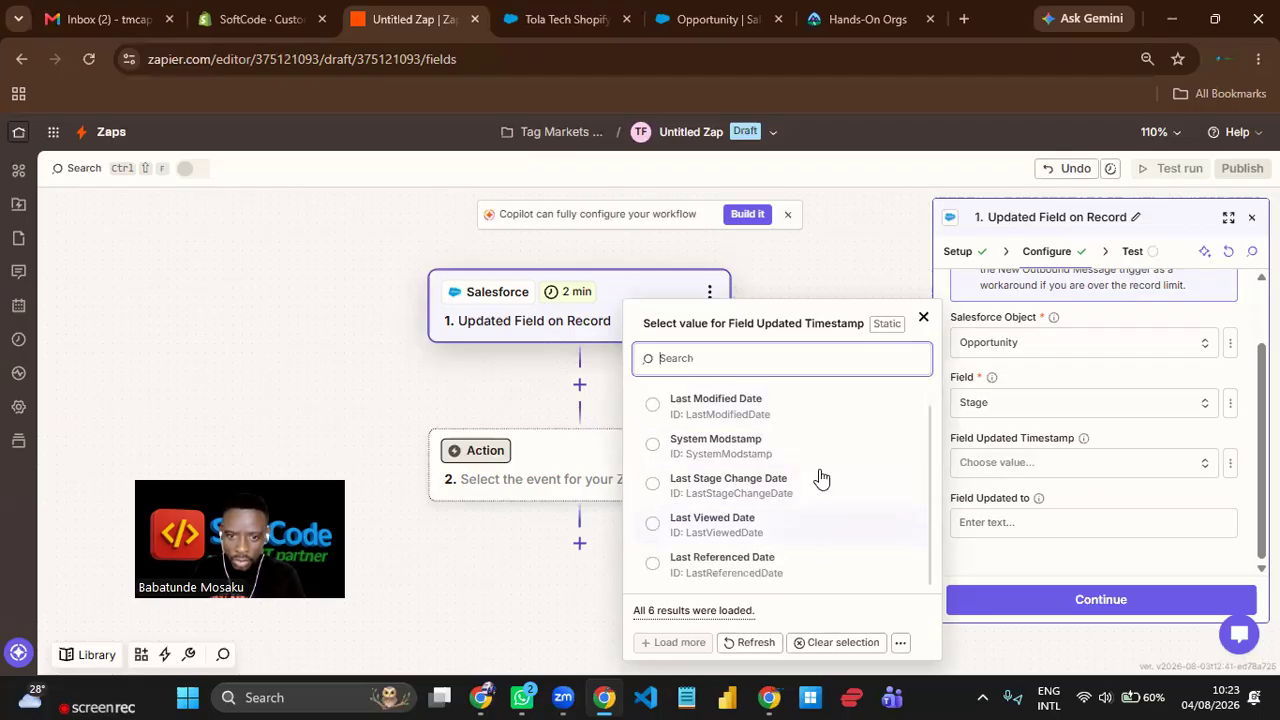
scroll(784, 412, up, 1)
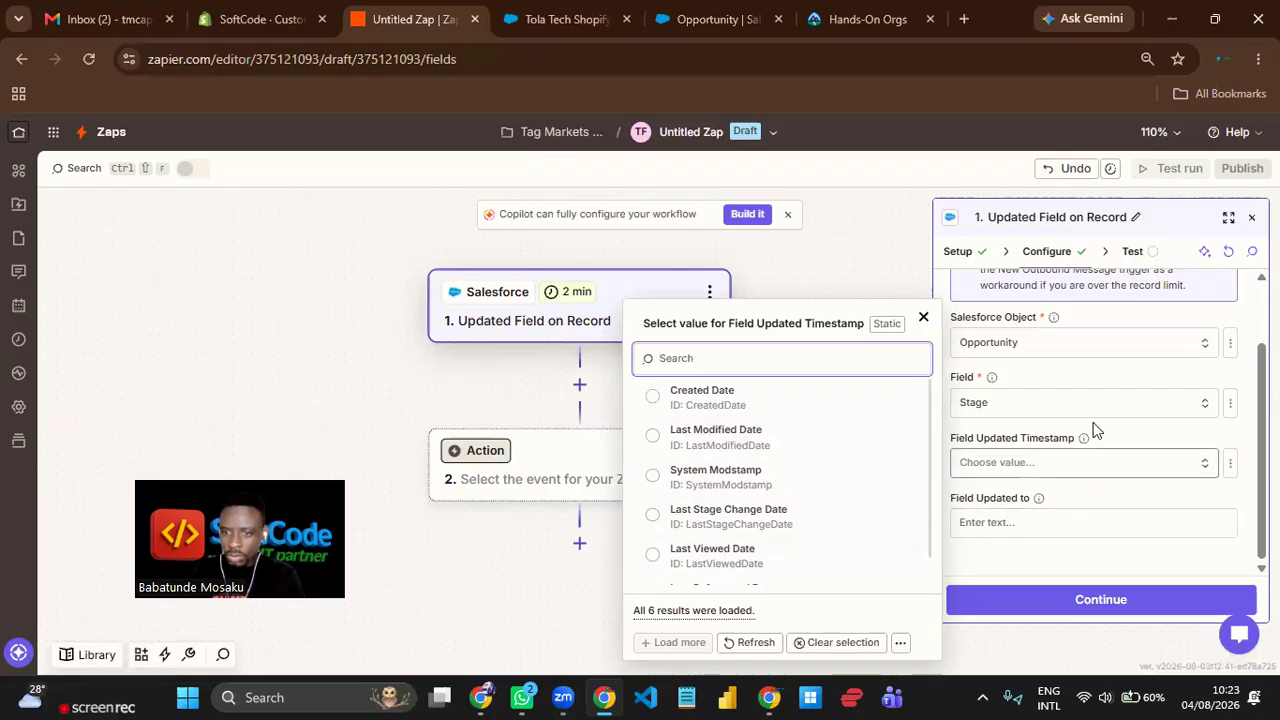
click(1142, 464)
click(1106, 466)
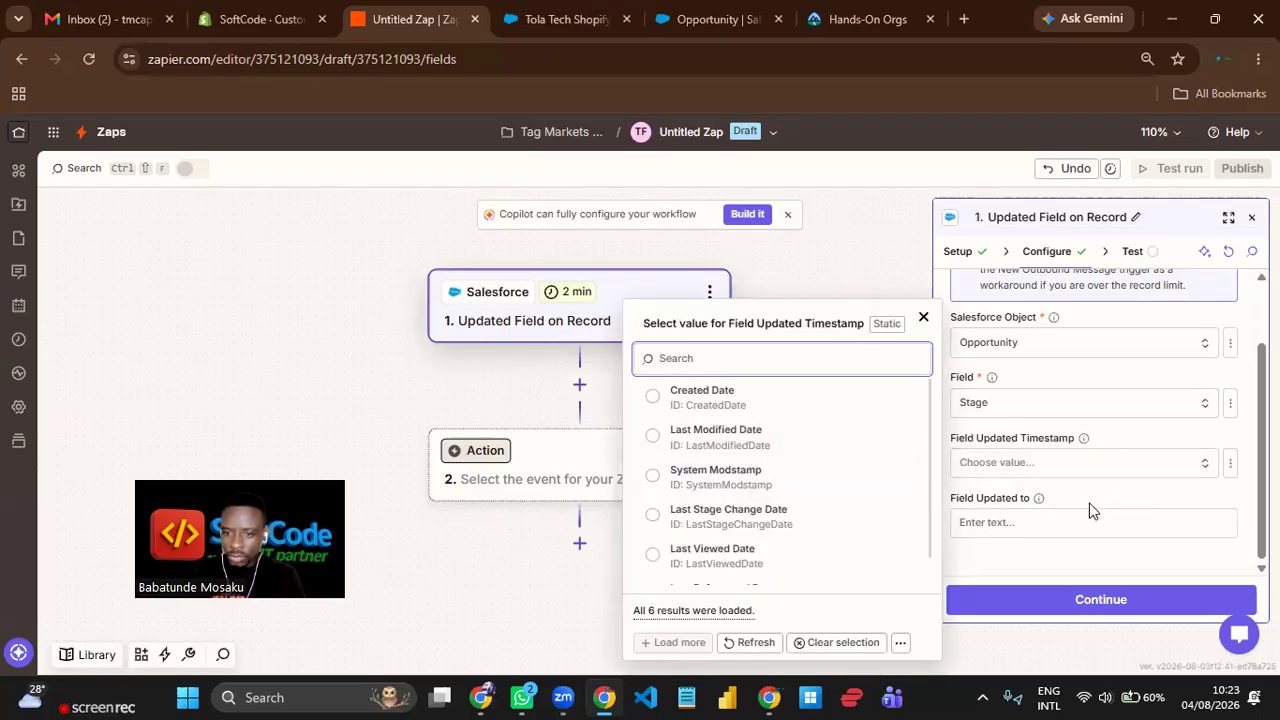
click(1064, 522)
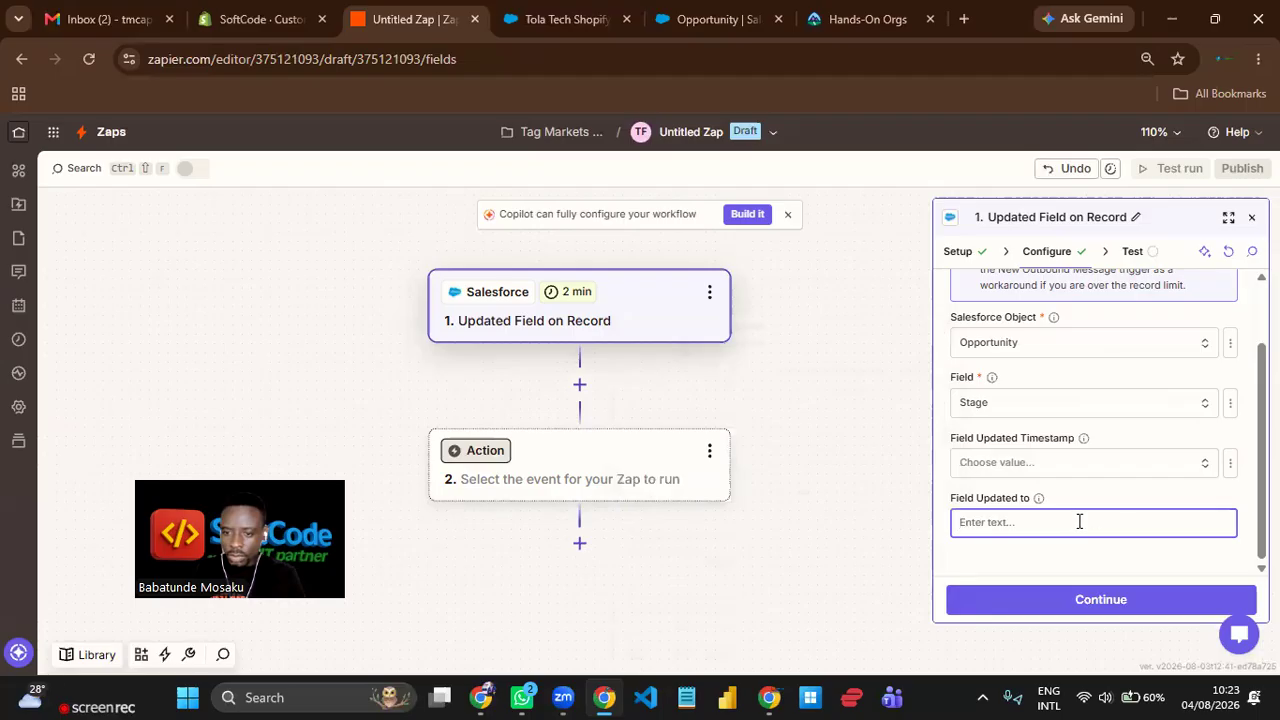
click(1090, 462)
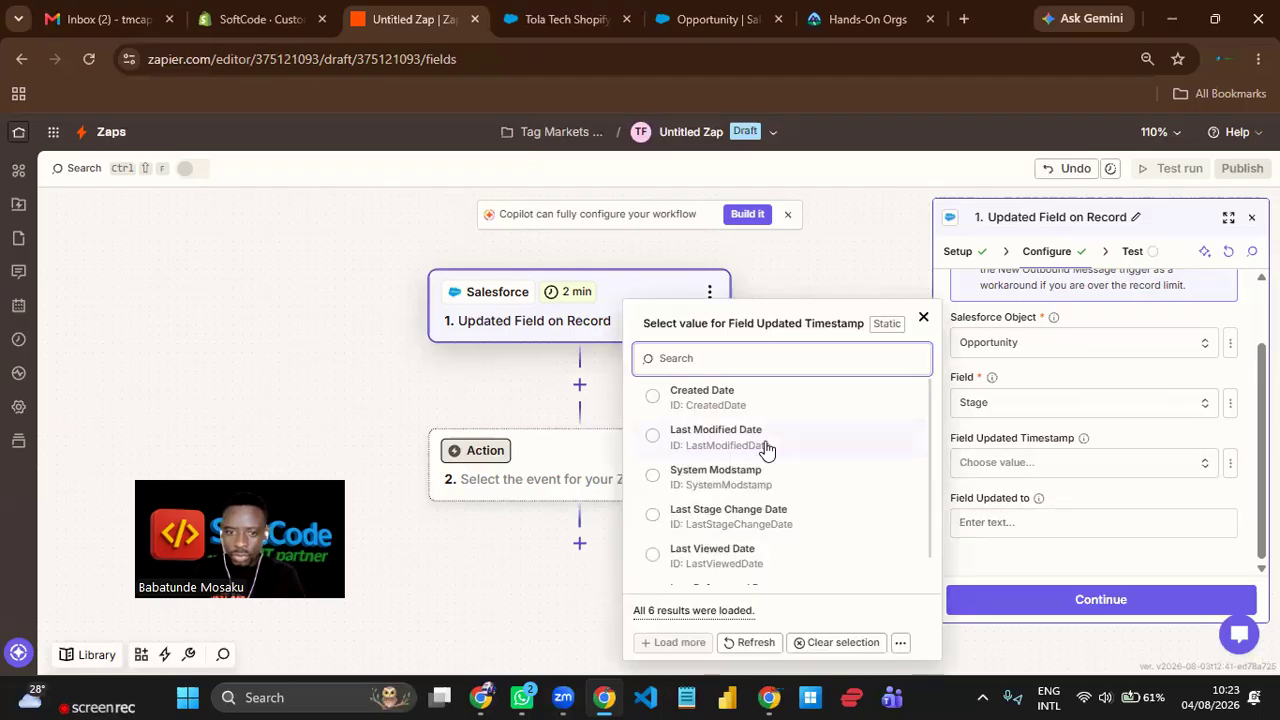
scroll(760, 550, down, 1)
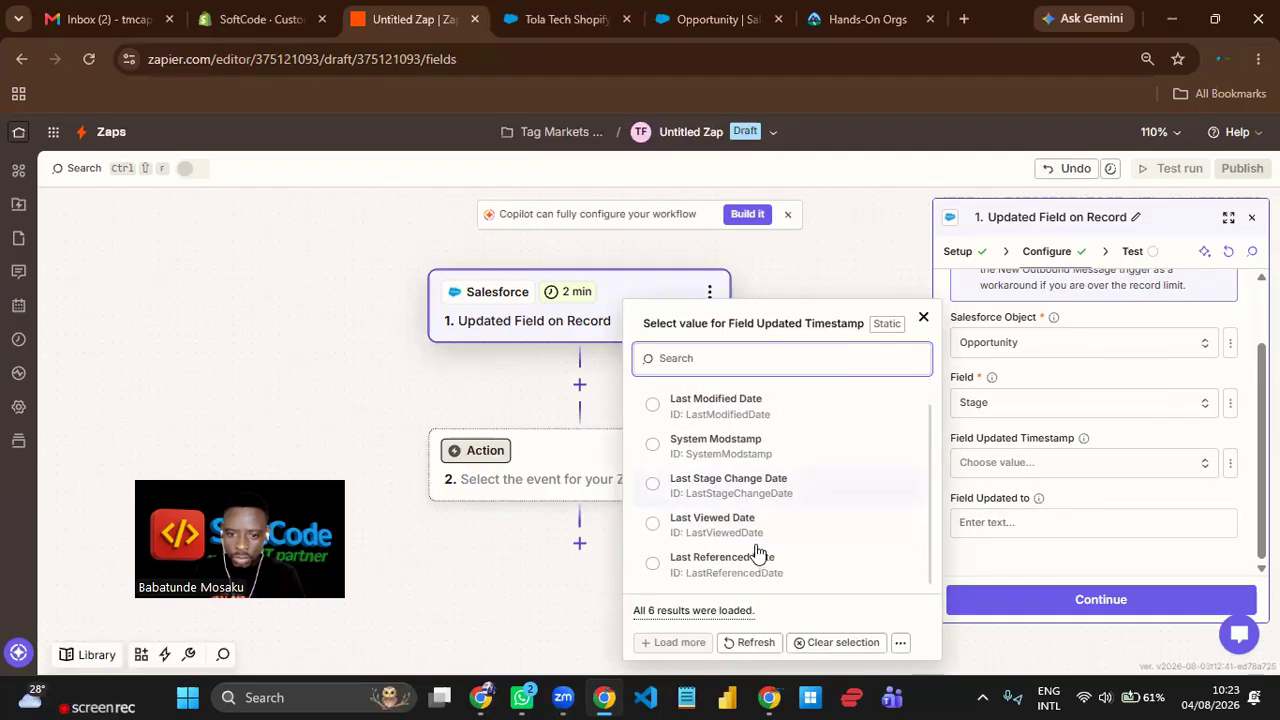
click(738, 408)
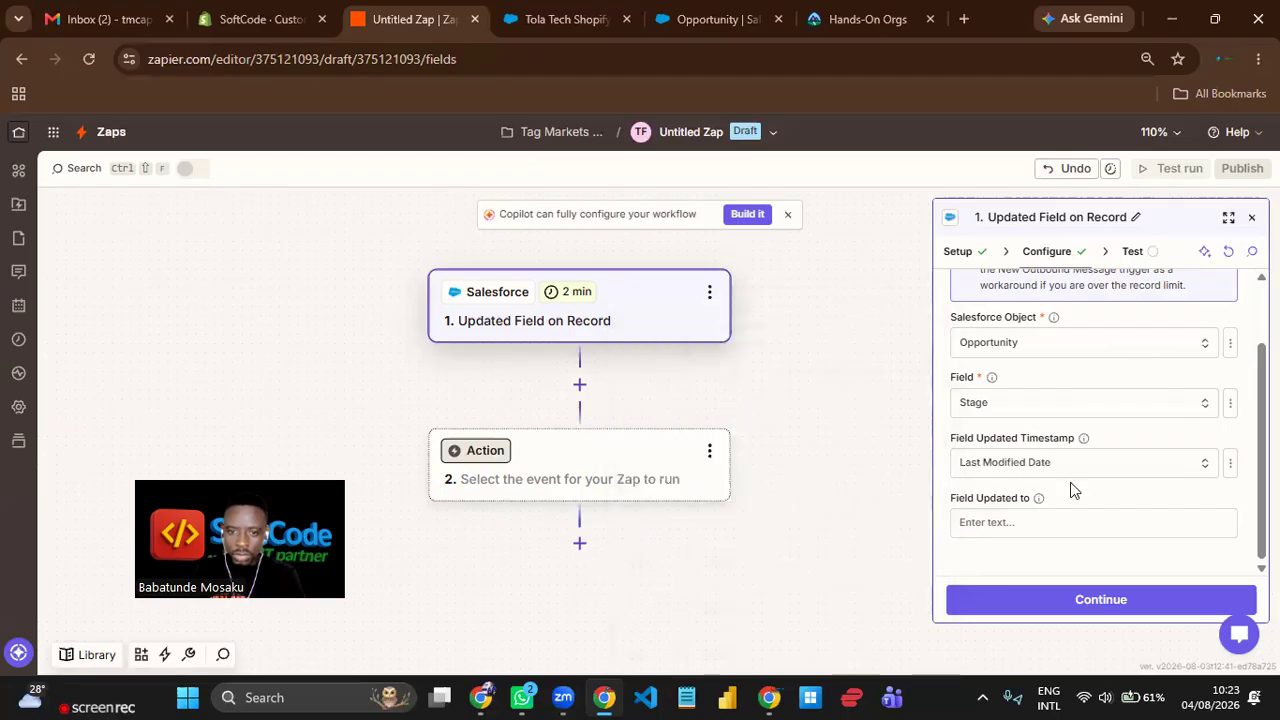
Set the trigger's Field Updated to value to "Closed Won", dismissing the Grammarly offer, and continue to the trigger test.
click(1120, 524)
text(C)
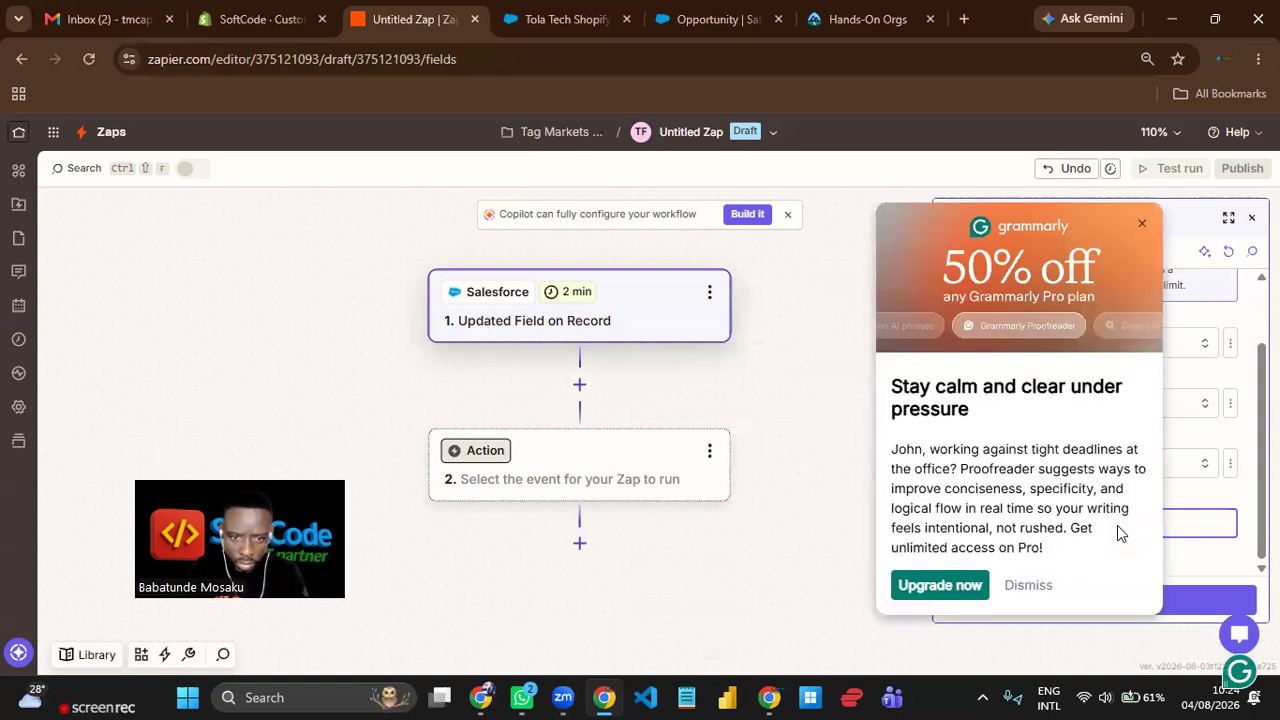
click(1142, 224)
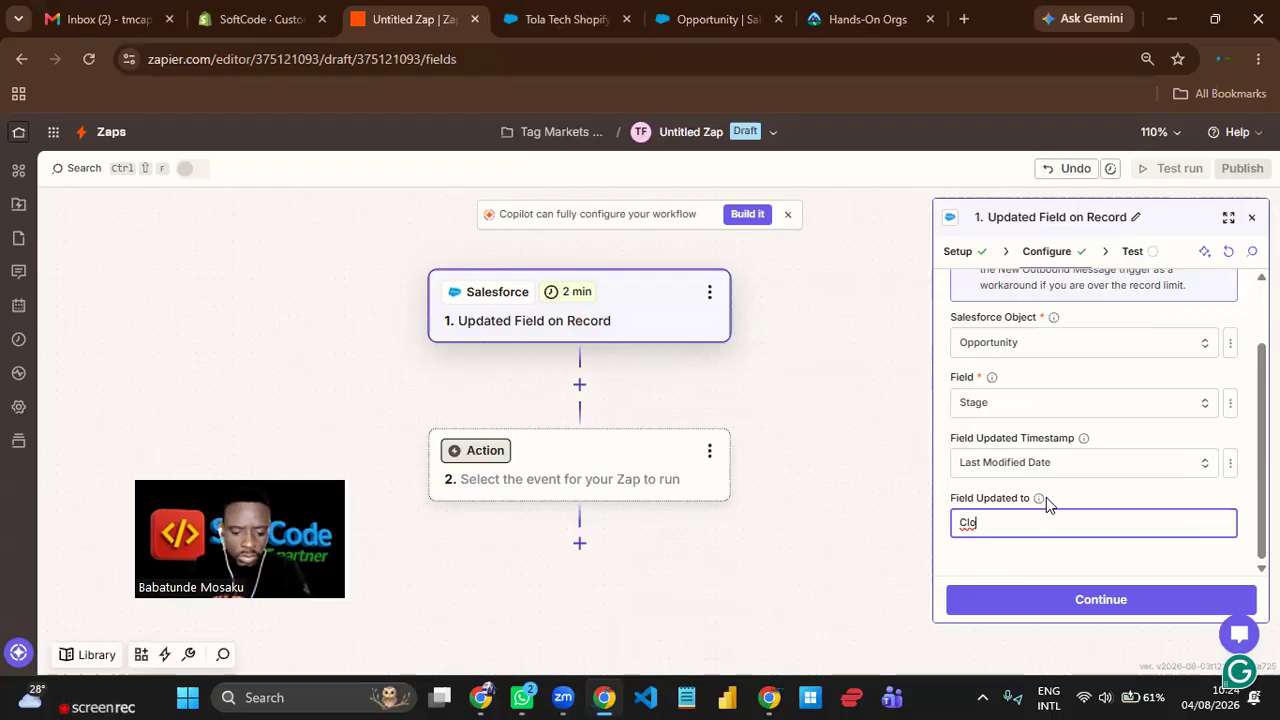
text(sed Won)
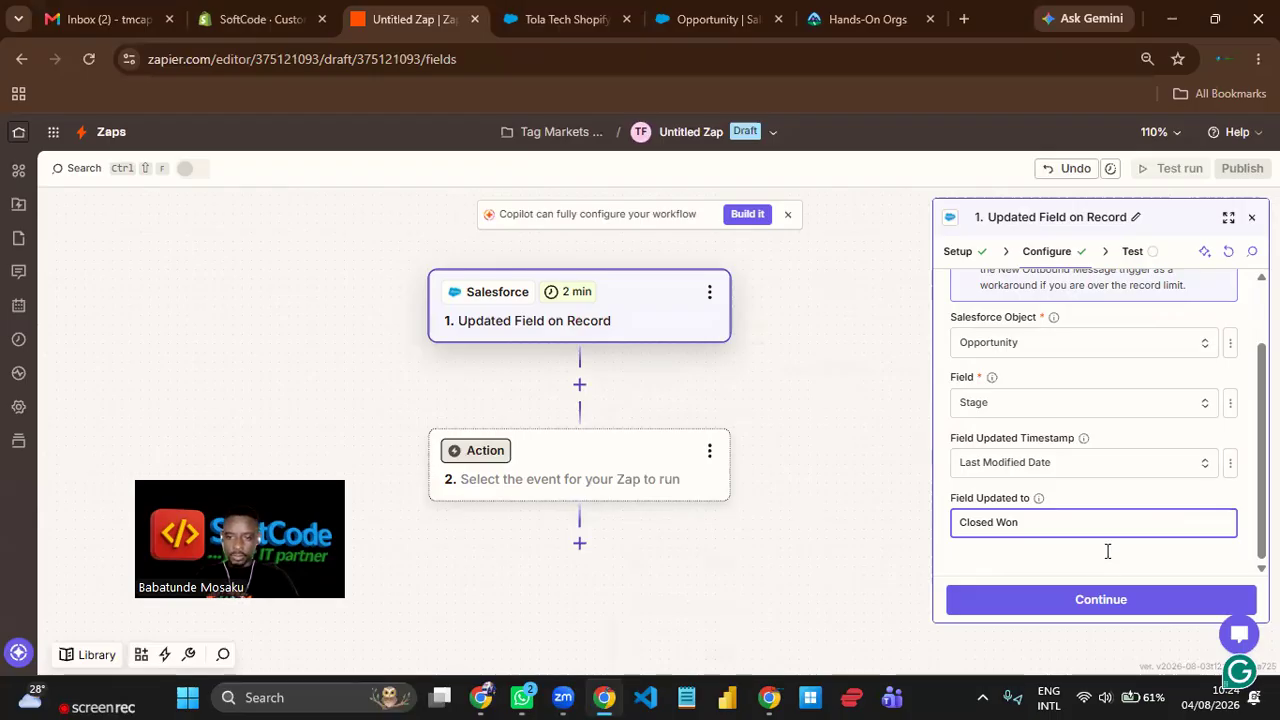
click(1108, 551)
scroll(1207, 444, down, 1)
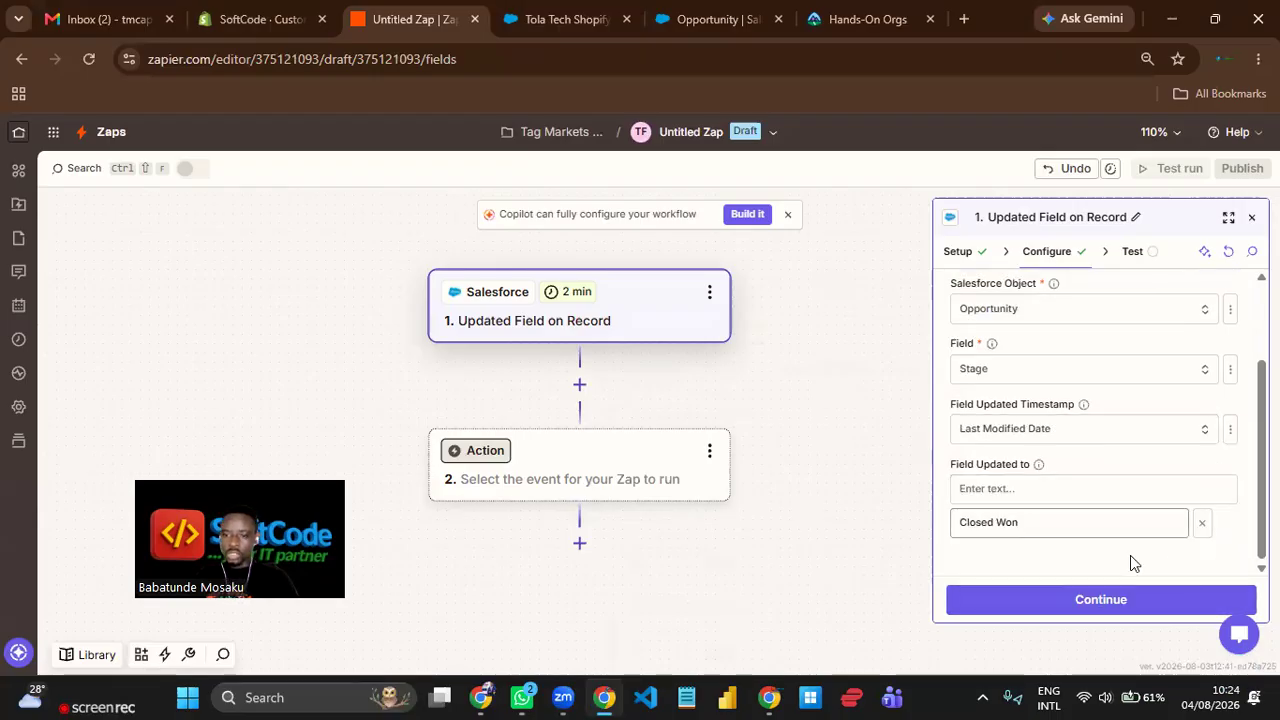
click(1112, 599)
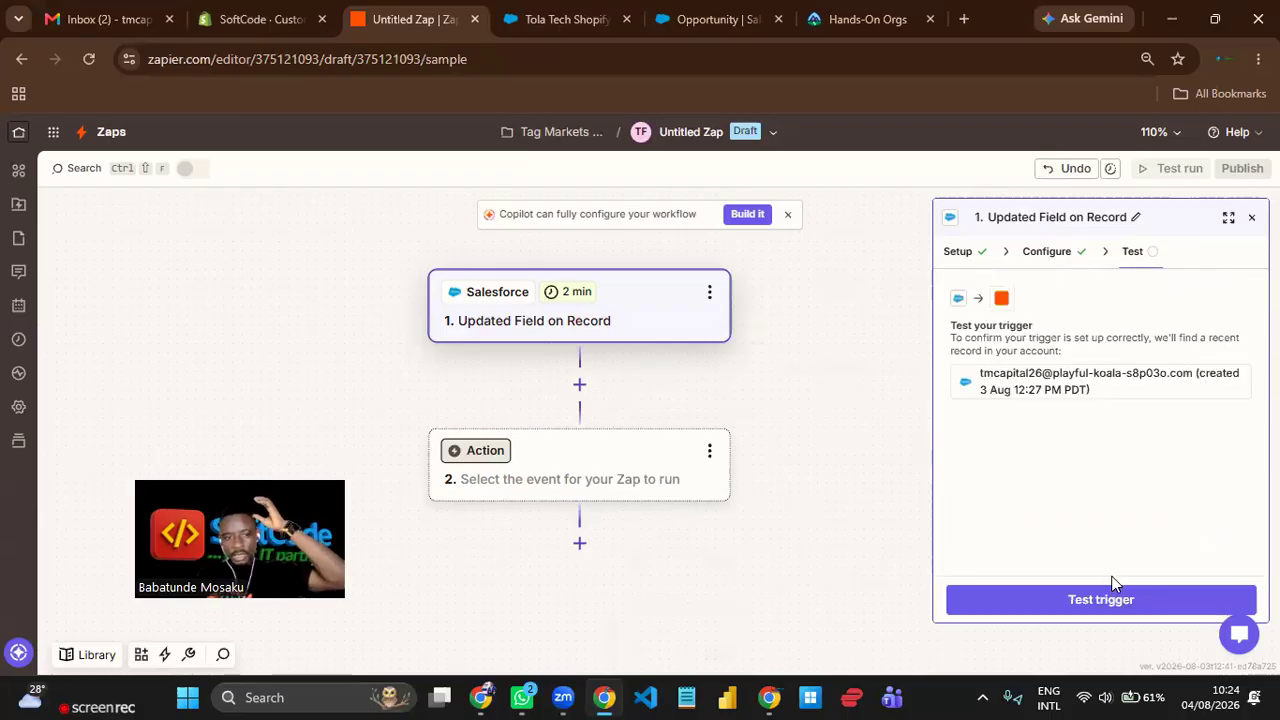
Test the trigger, examine the stage, name and amount in Record C, and continue with that record.
click(1104, 596)
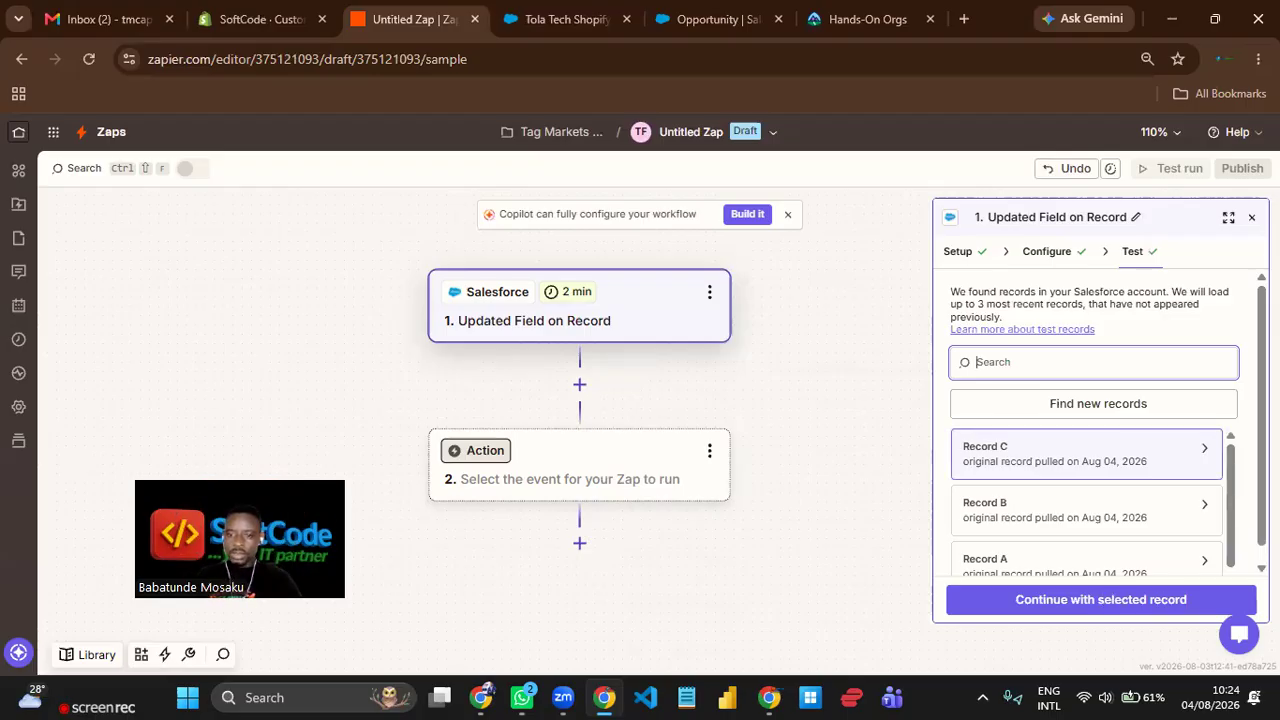
click(1112, 474)
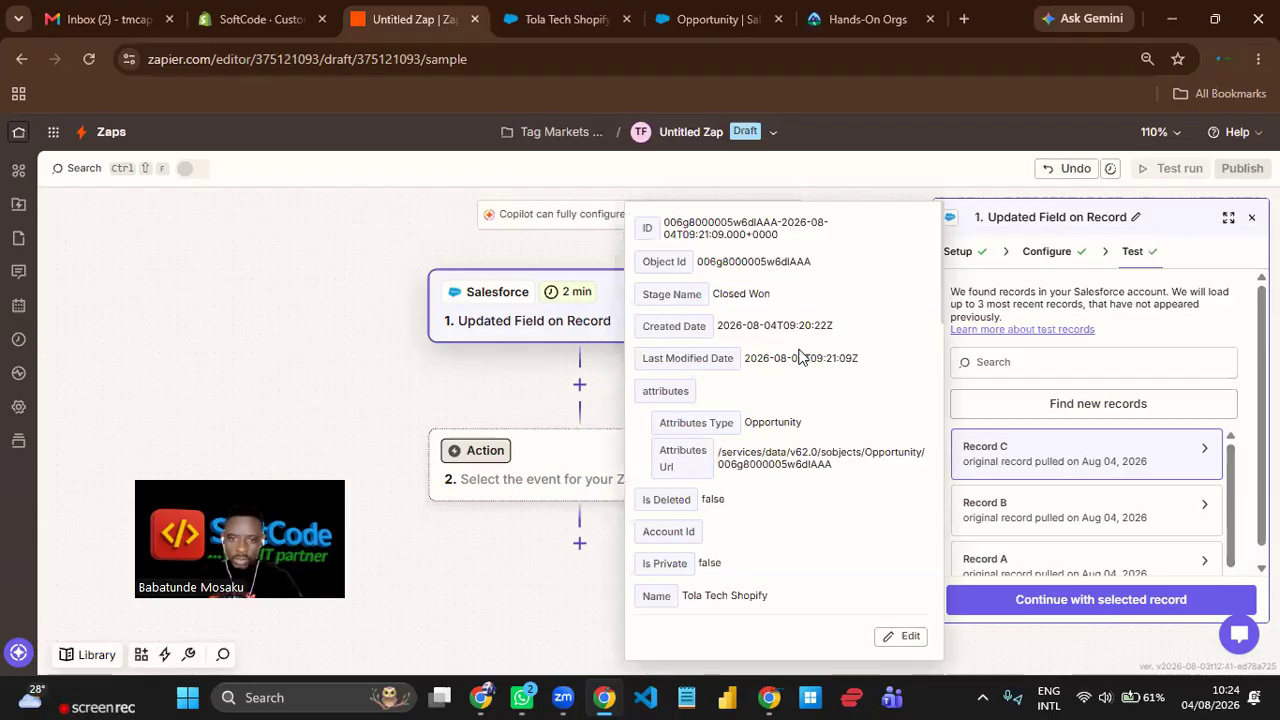
scroll(803, 356, down, 2)
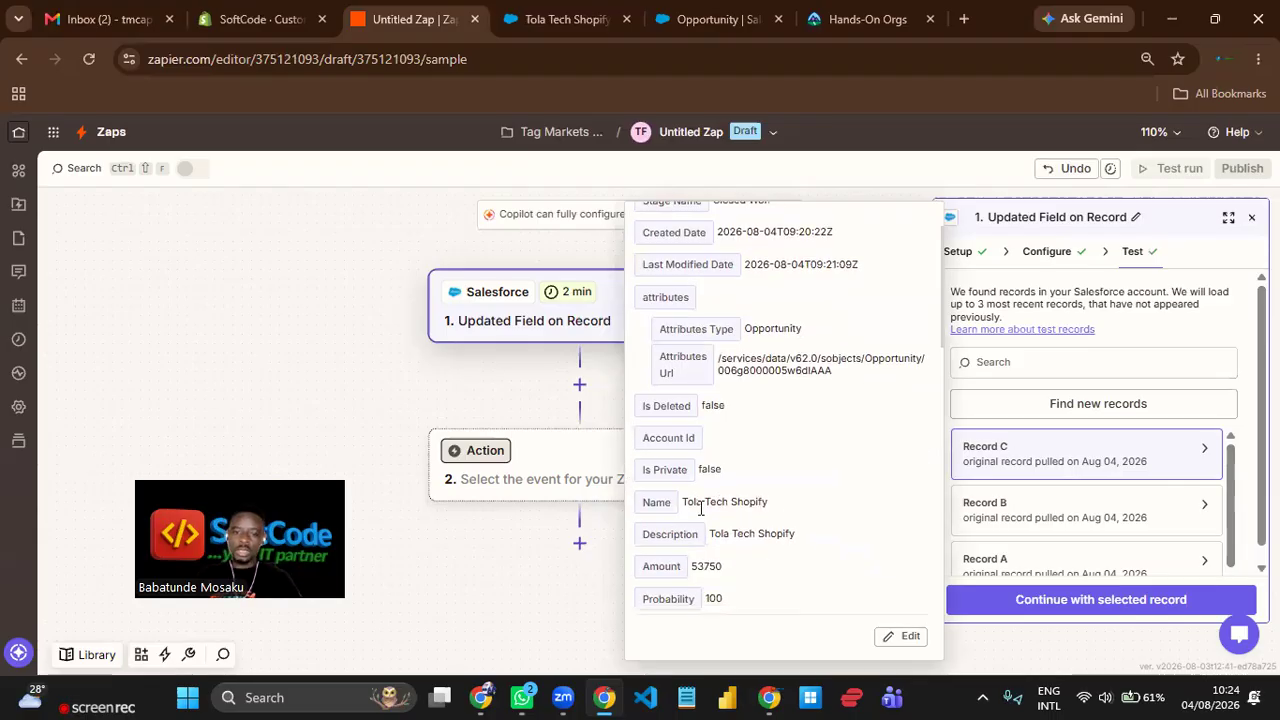
drag(685, 506, 776, 501)
click(815, 505)
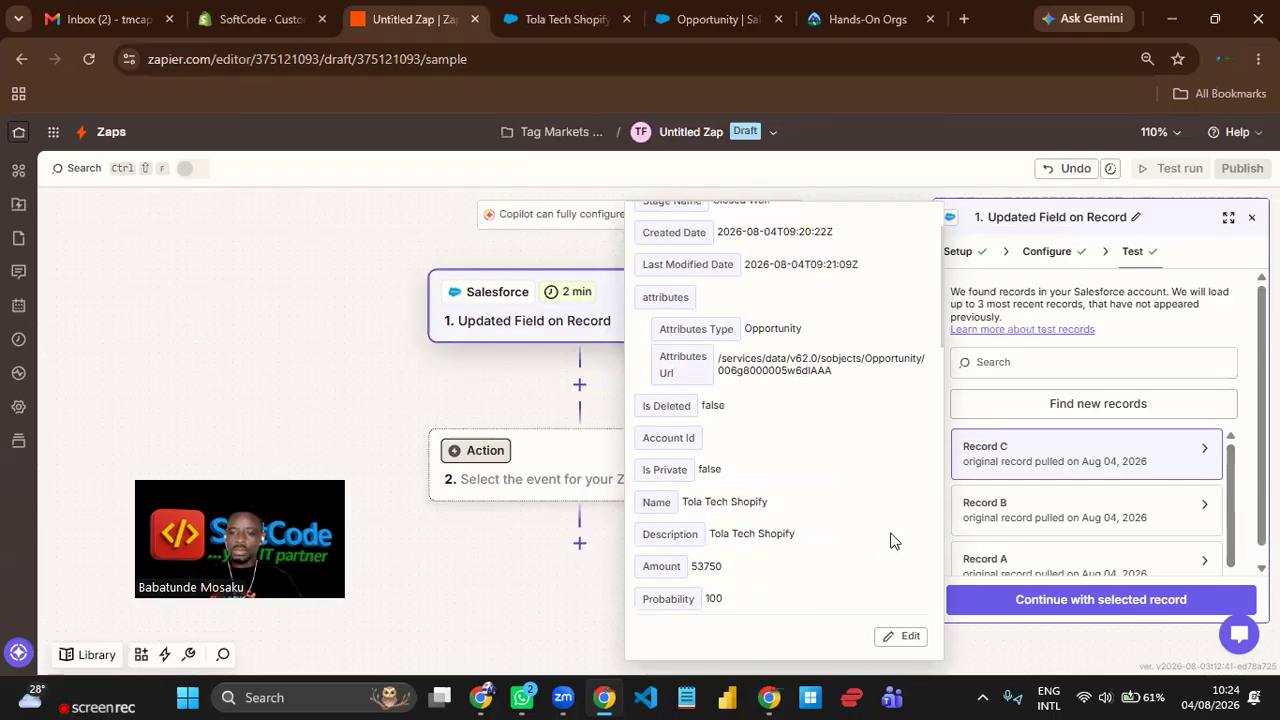
click(1133, 601)
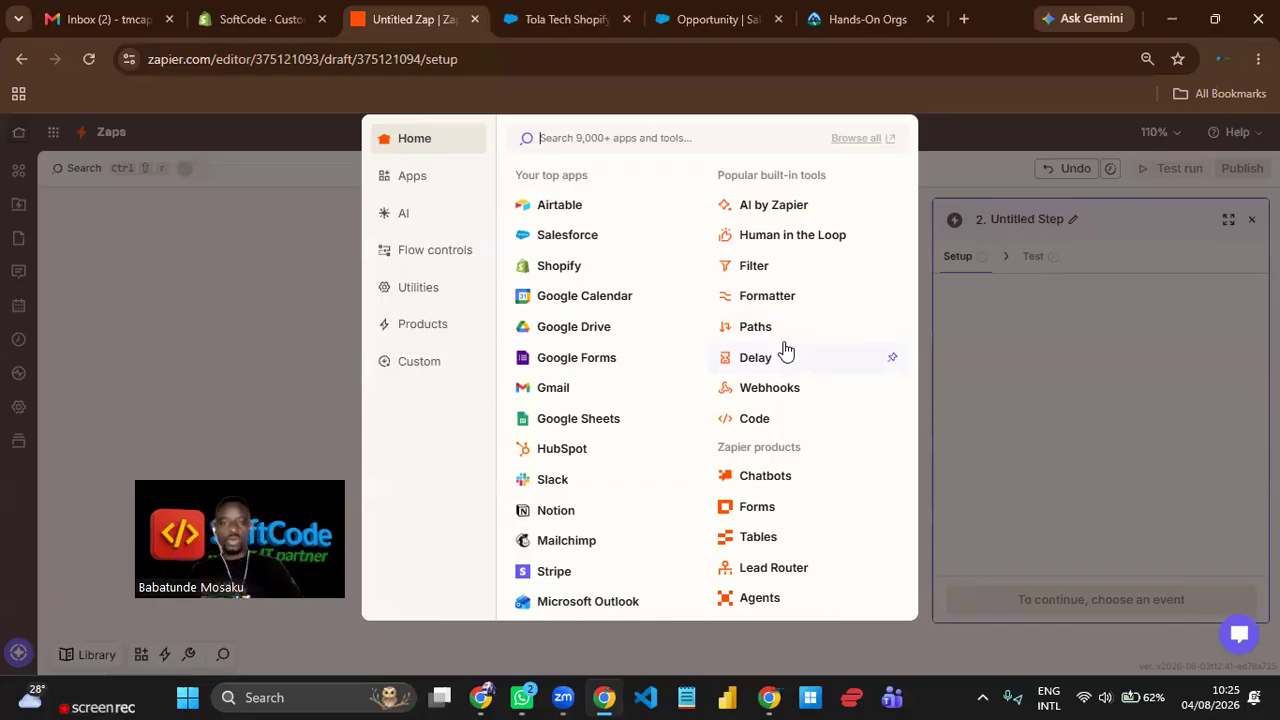
Make Shopify the action app, search its events for "find cust", choose Find Customers and continue to its configuration.
click(559, 266)
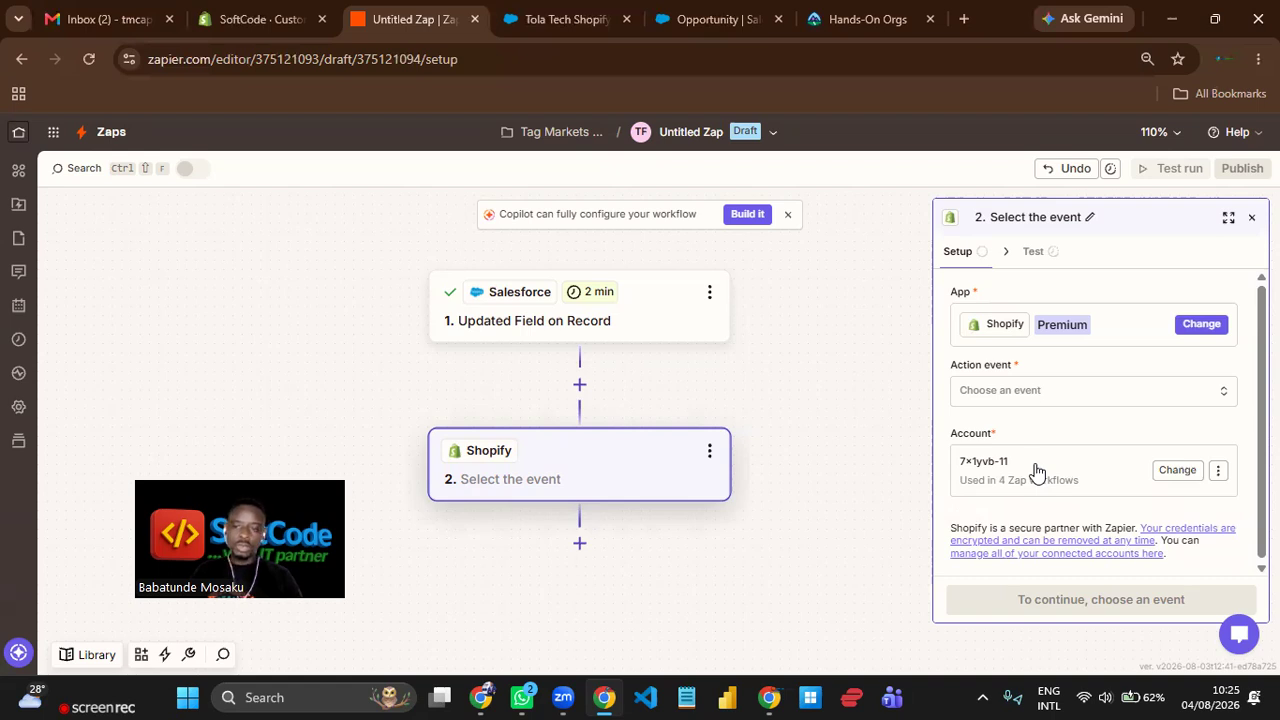
click(1031, 392)
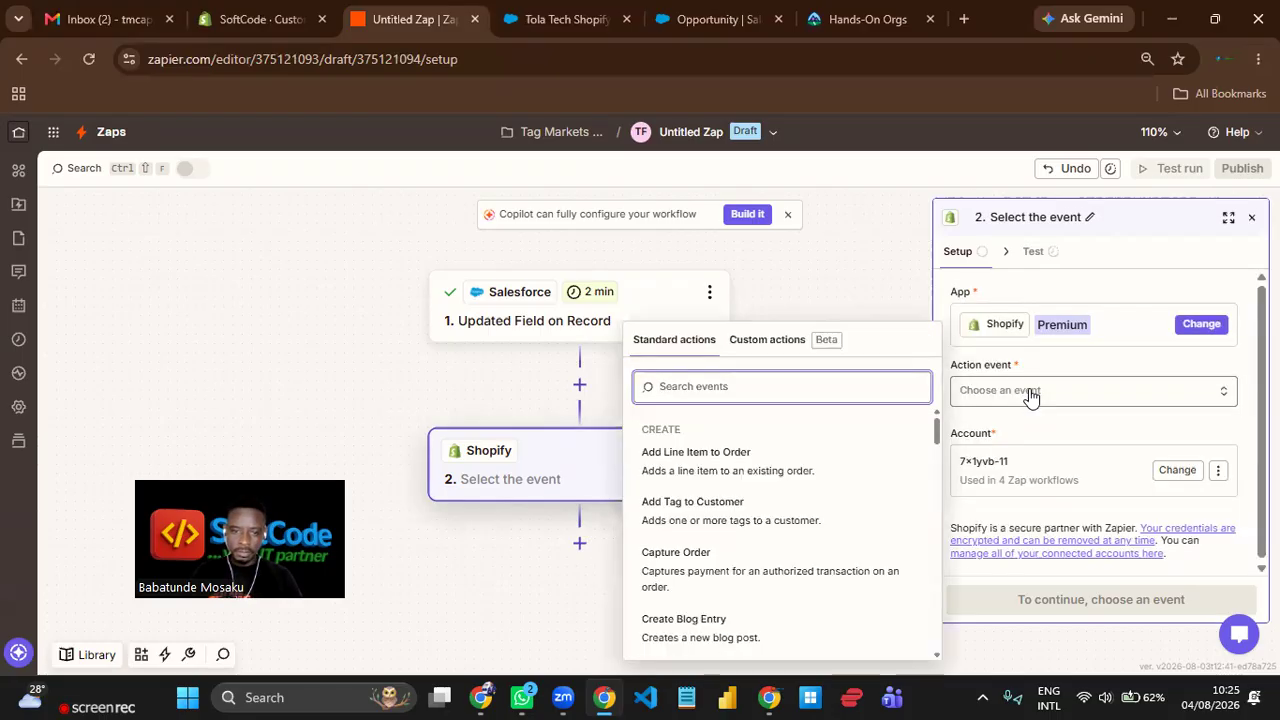
text(find)
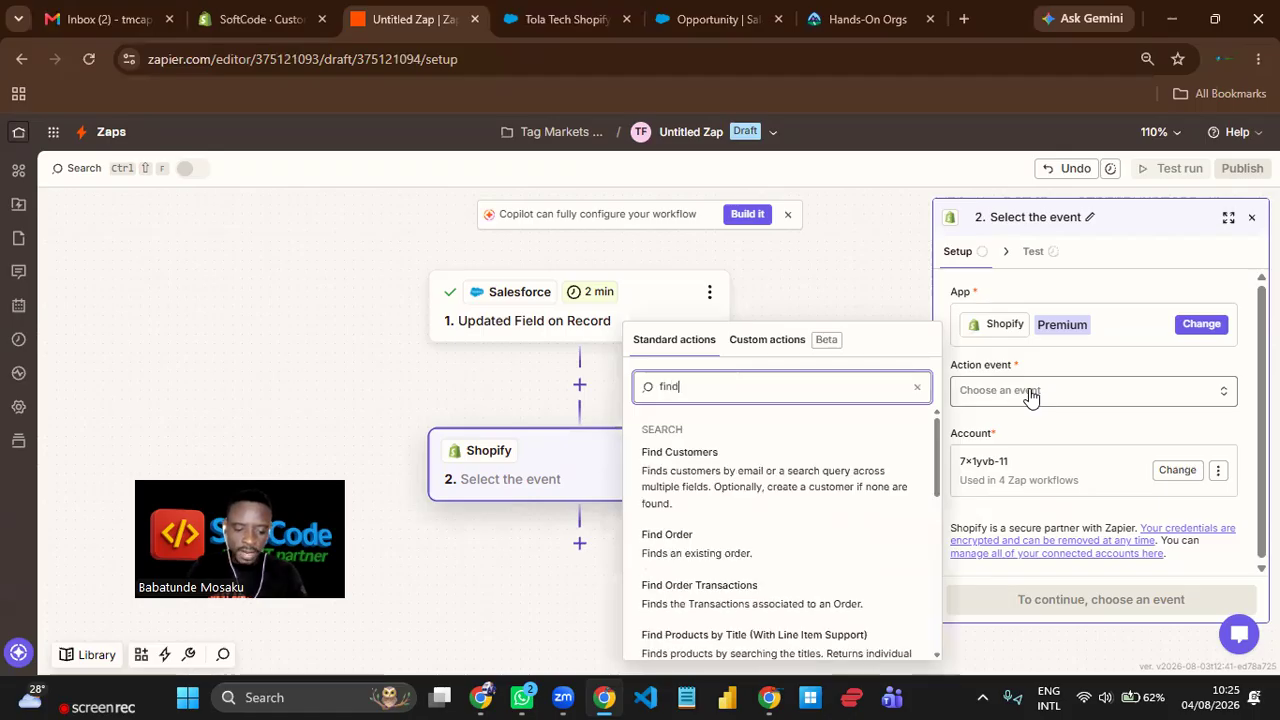
text( cust)
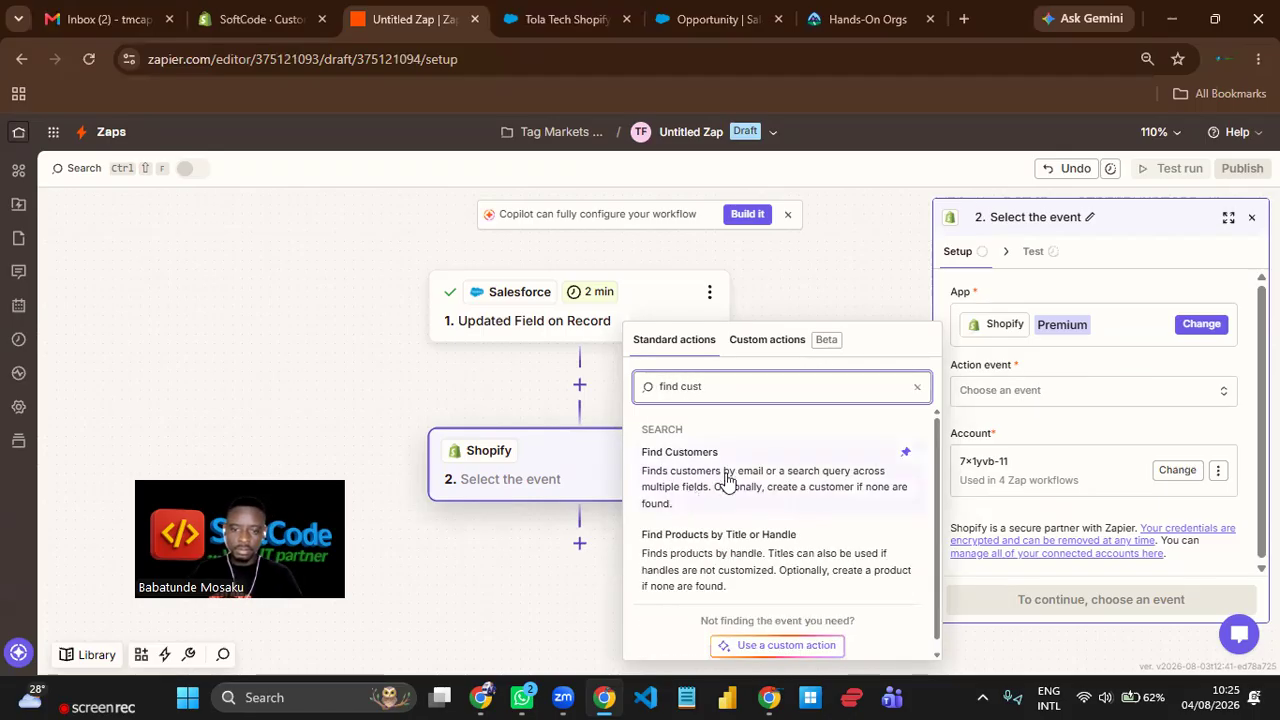
scroll(748, 478, down, 1)
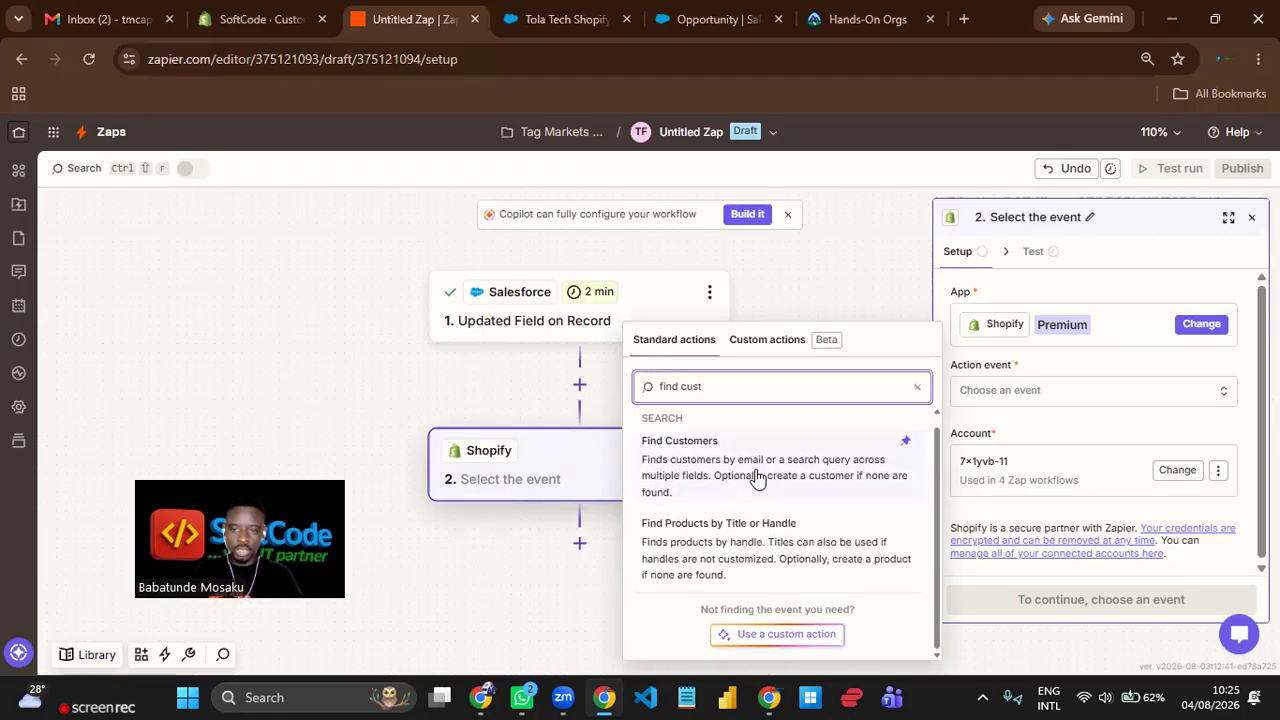
click(743, 462)
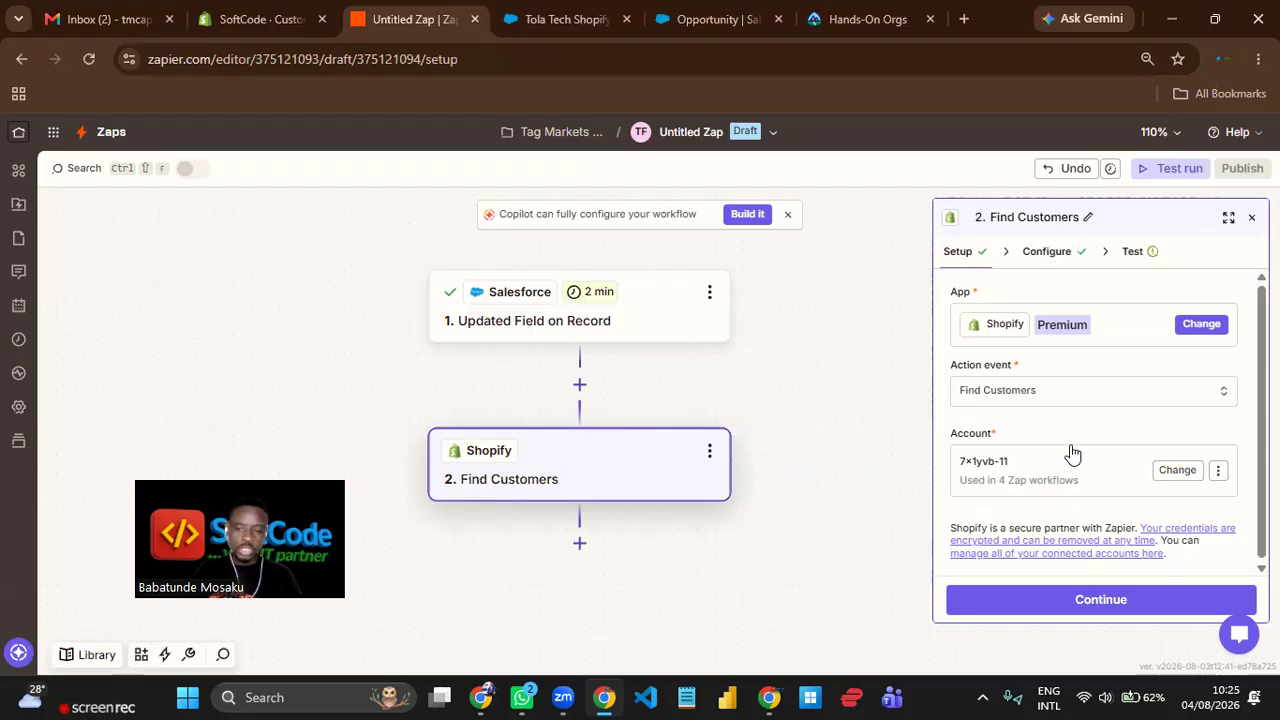
click(1115, 603)
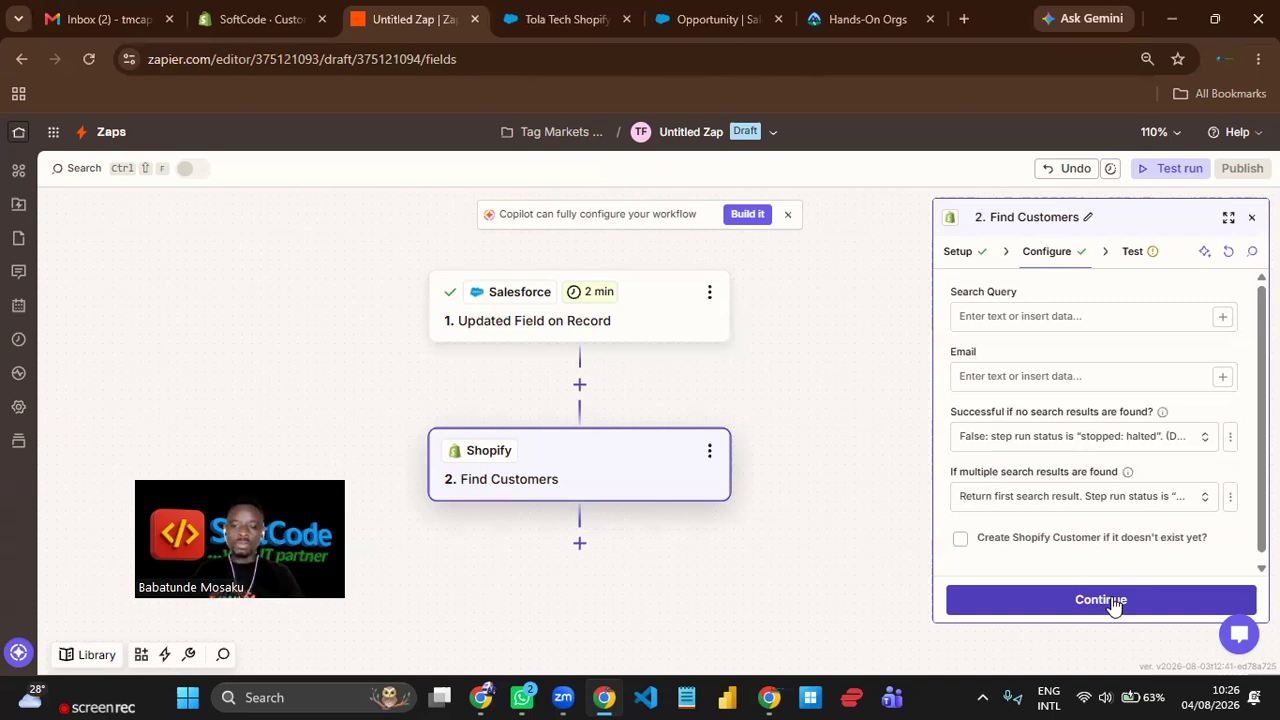
click(959, 256)
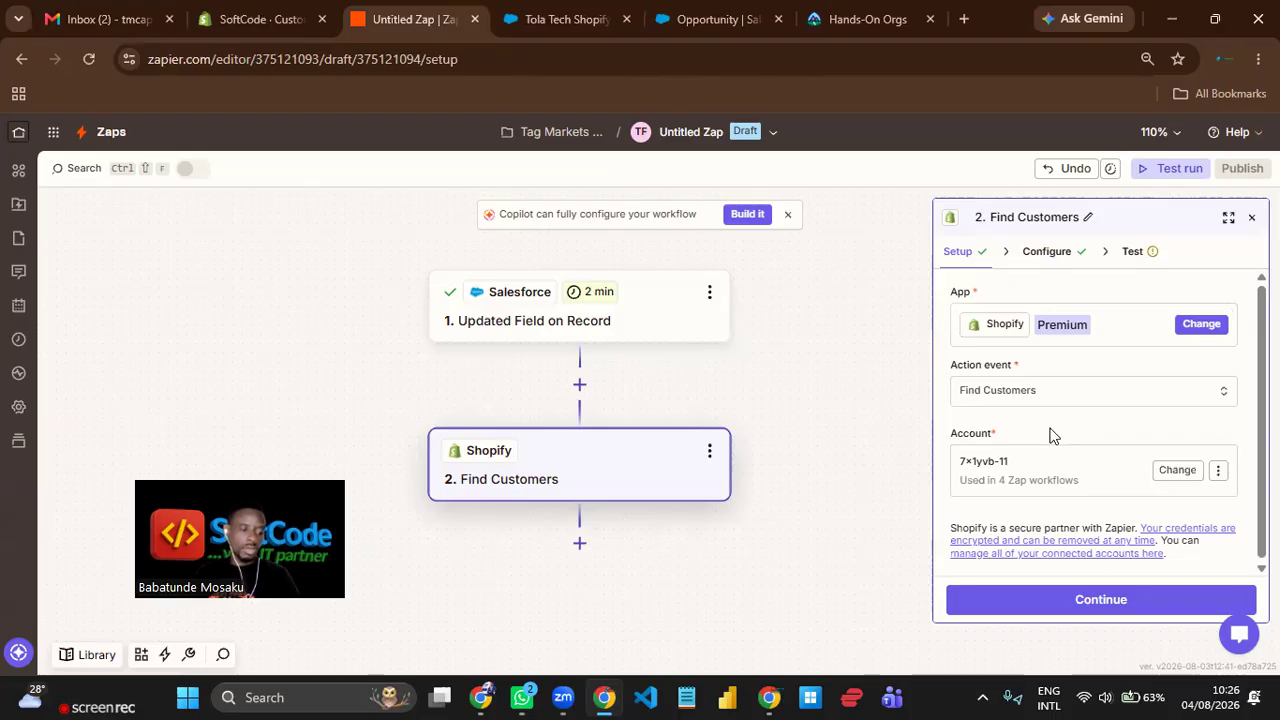
click(1110, 608)
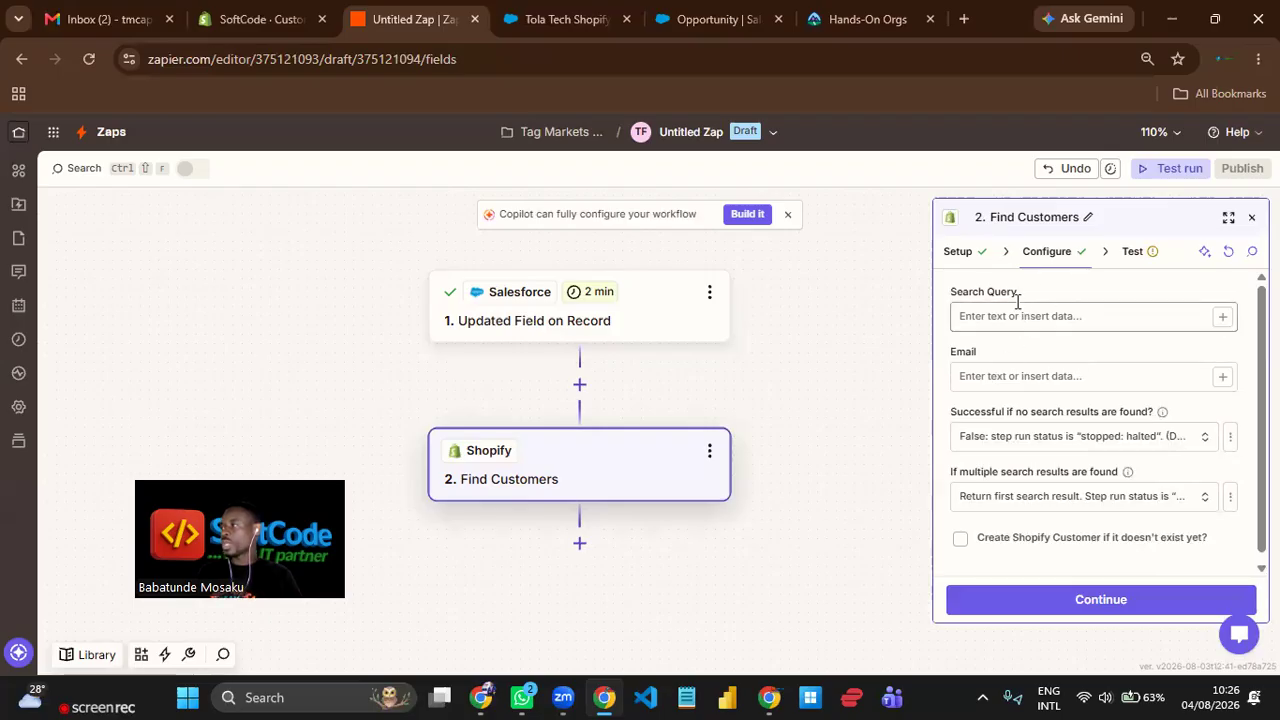
drag(1018, 291, 948, 291)
click(1044, 283)
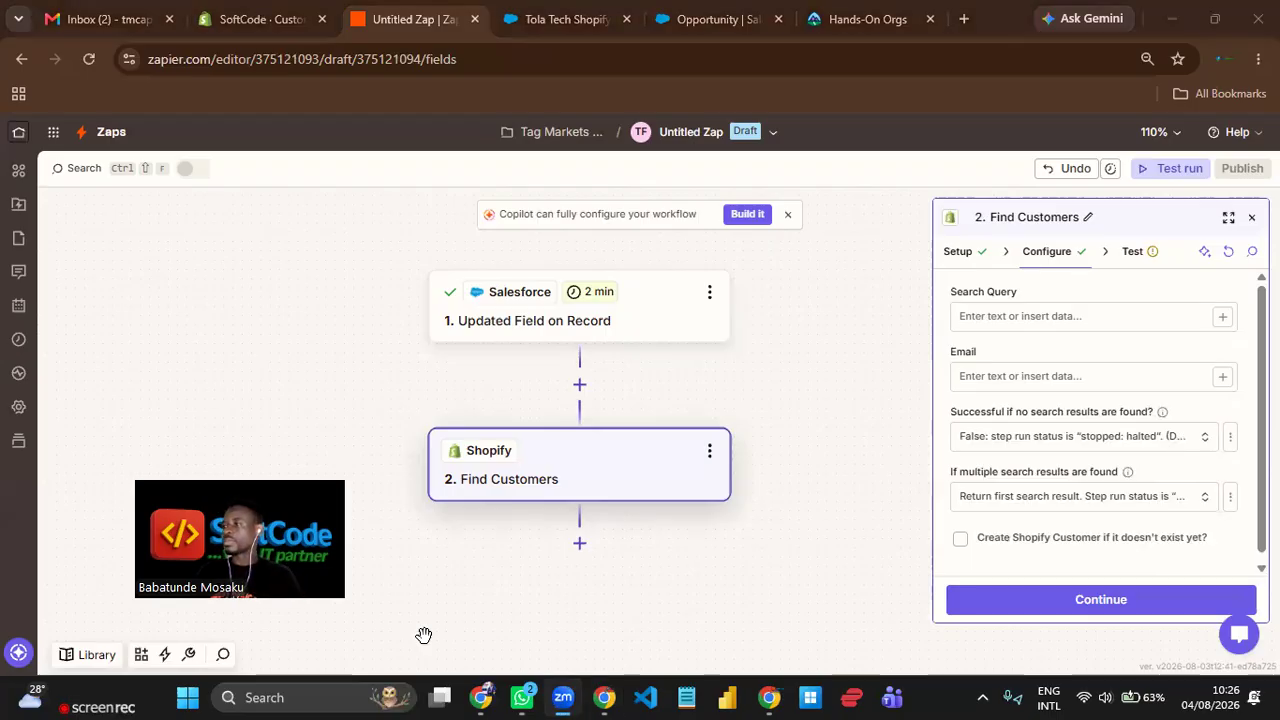
click(384, 396)
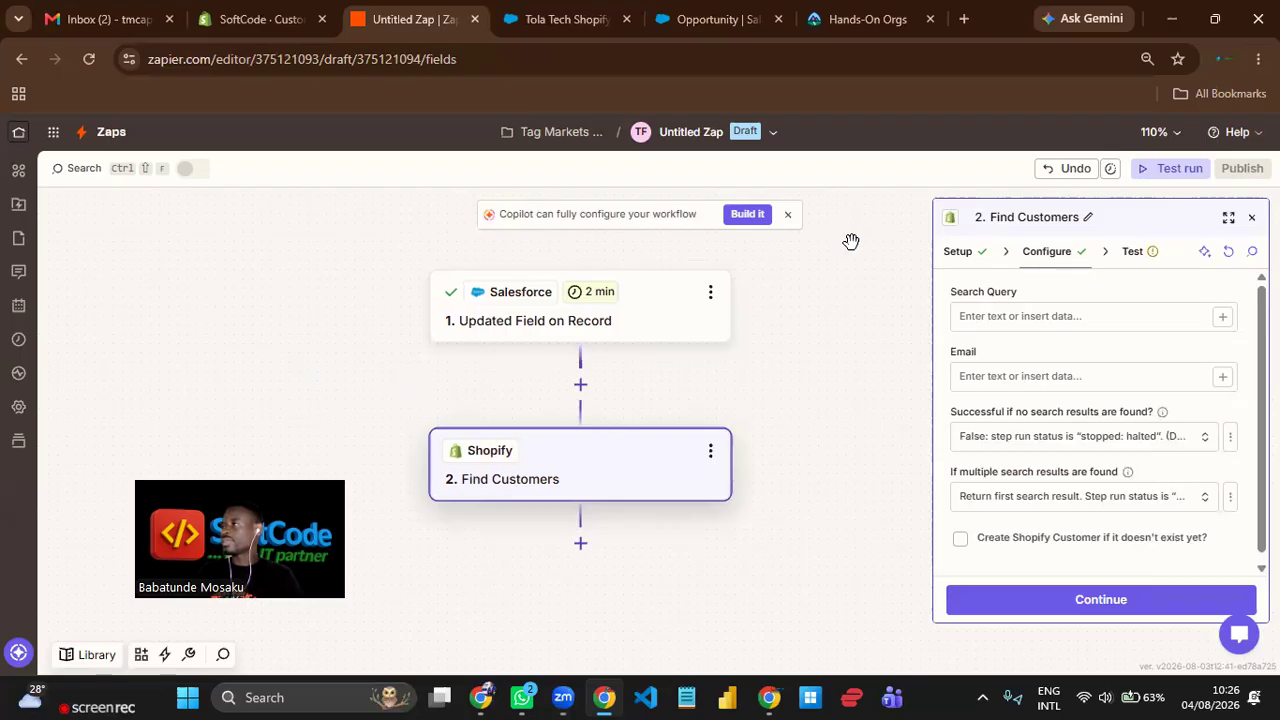
Map the Find Customers Search Query to the Primary Contact Email C field from the Salesforce trigger.
click(1056, 316)
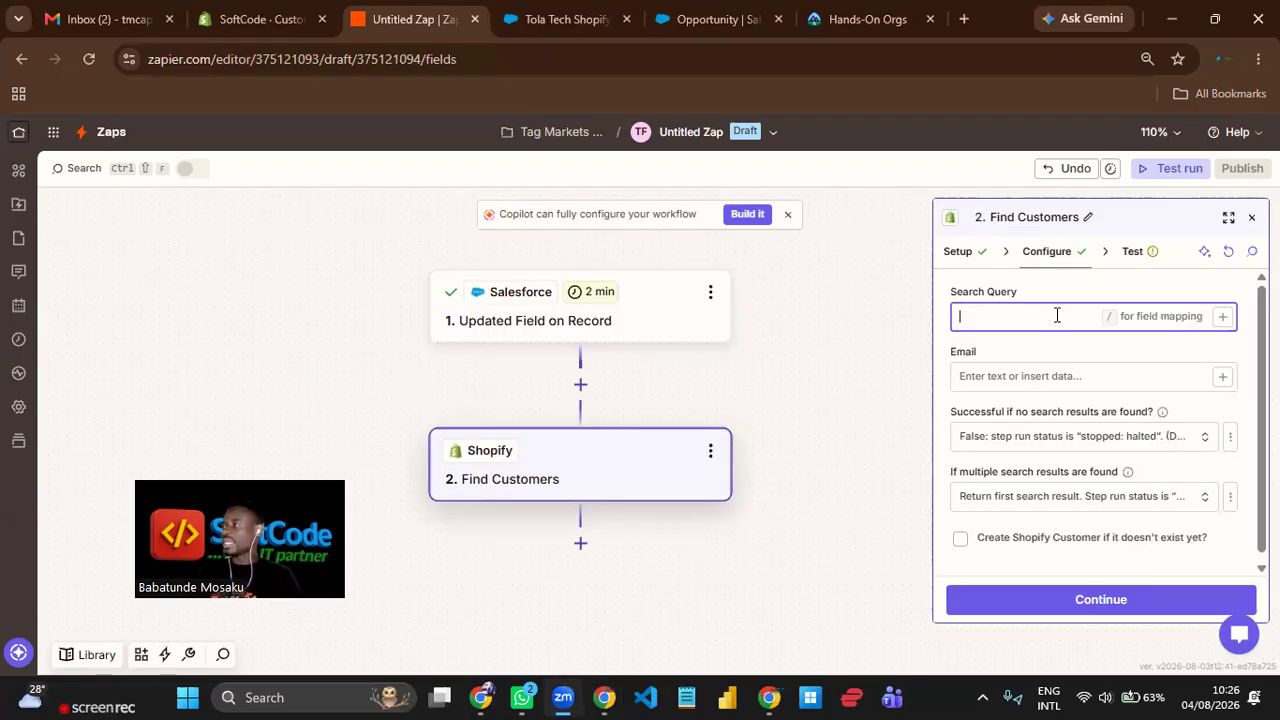
click(1223, 317)
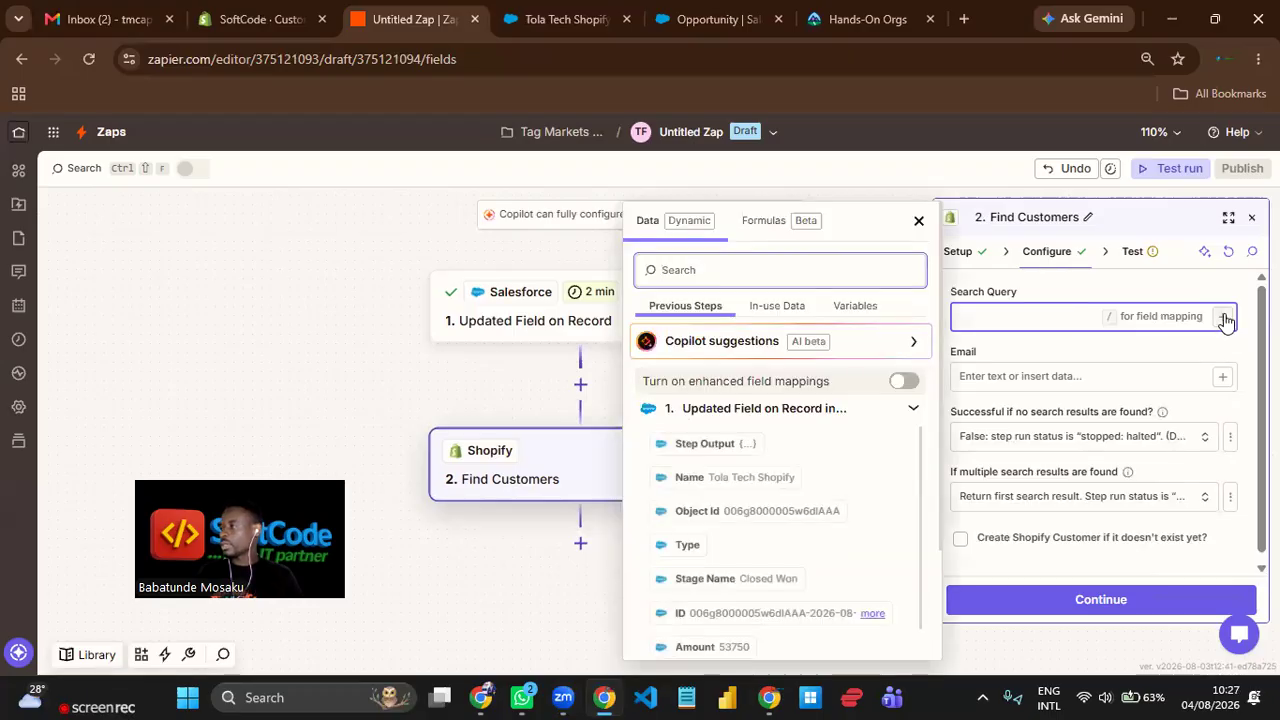
scroll(836, 448, down, 3)
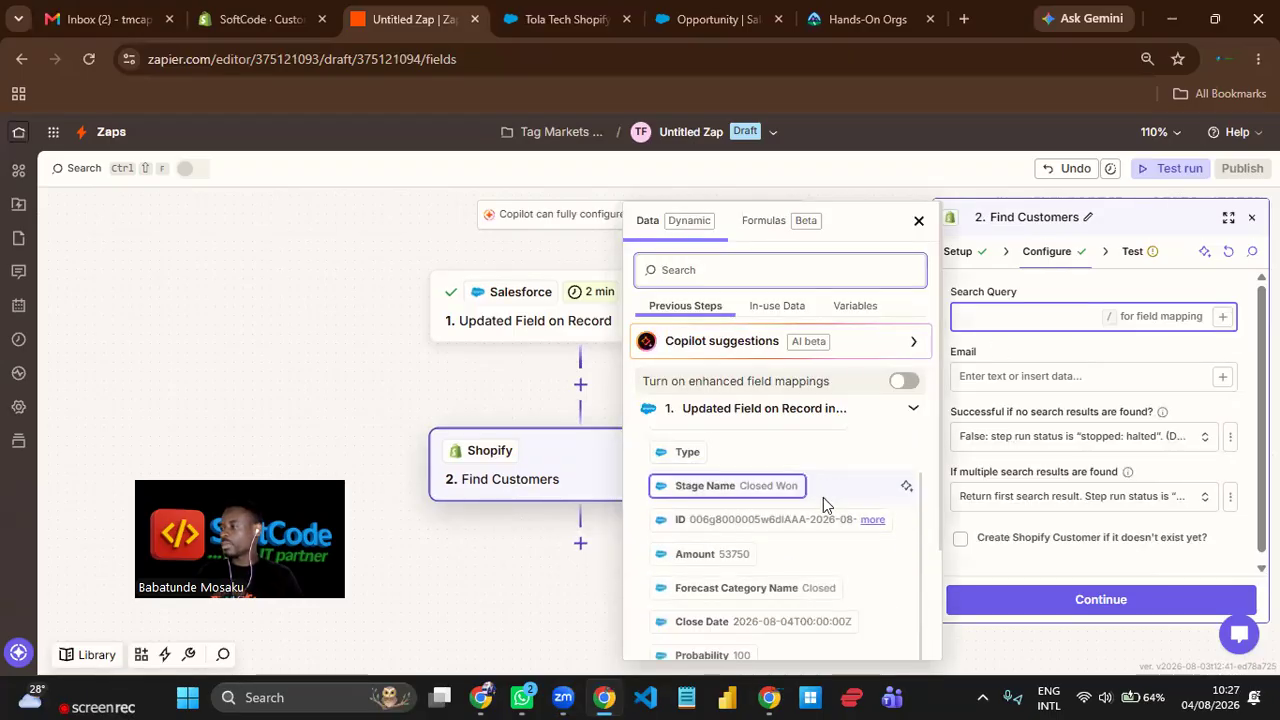
scroll(812, 530, down, 1)
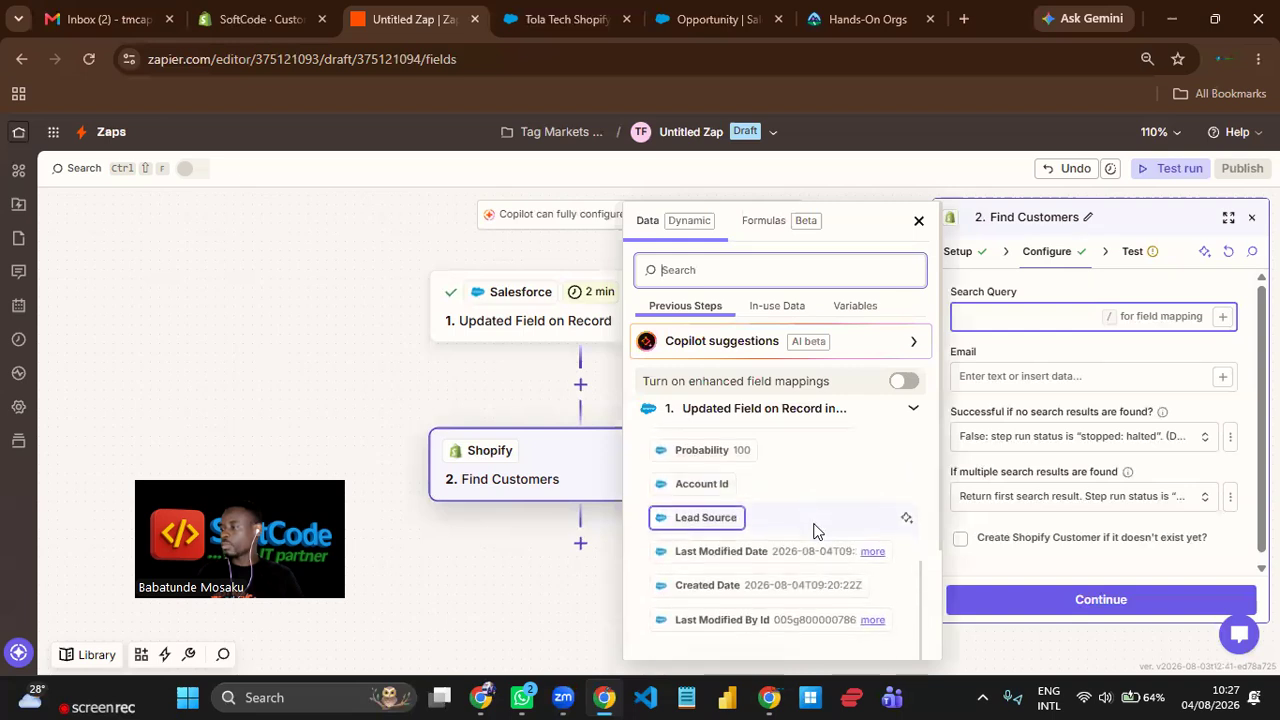
scroll(840, 501, up, 3)
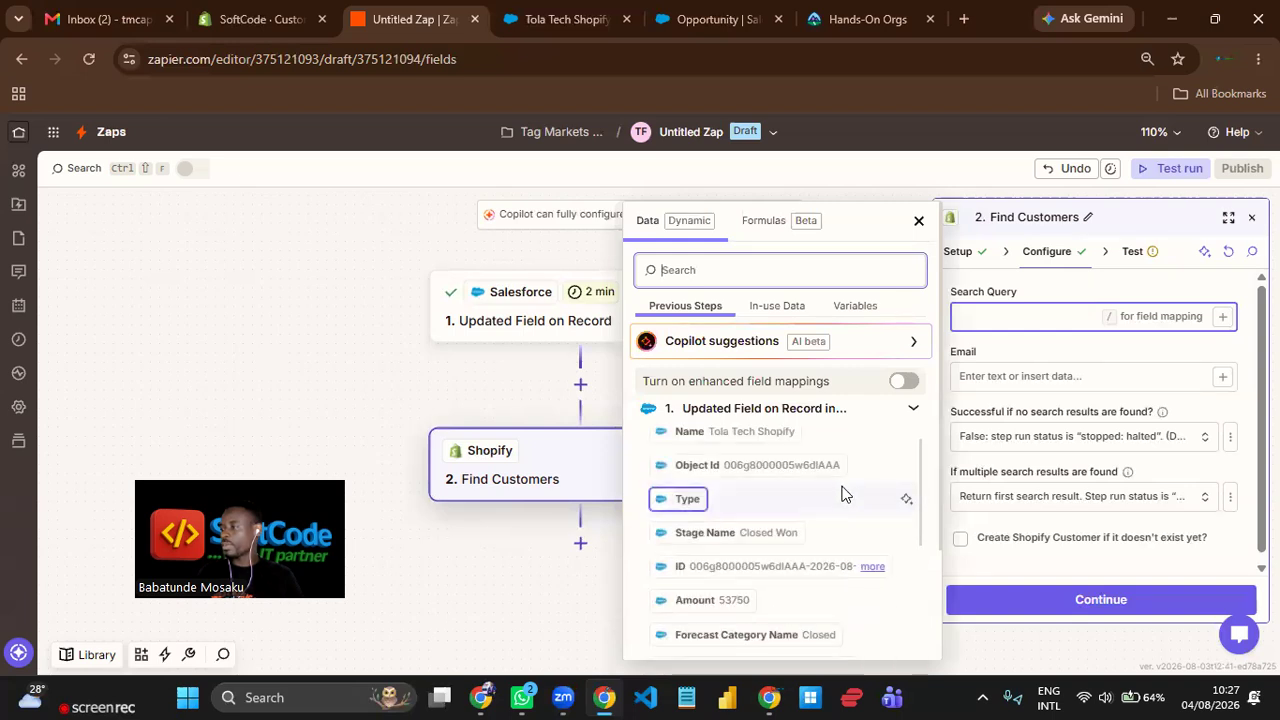
scroll(842, 484, up, 1)
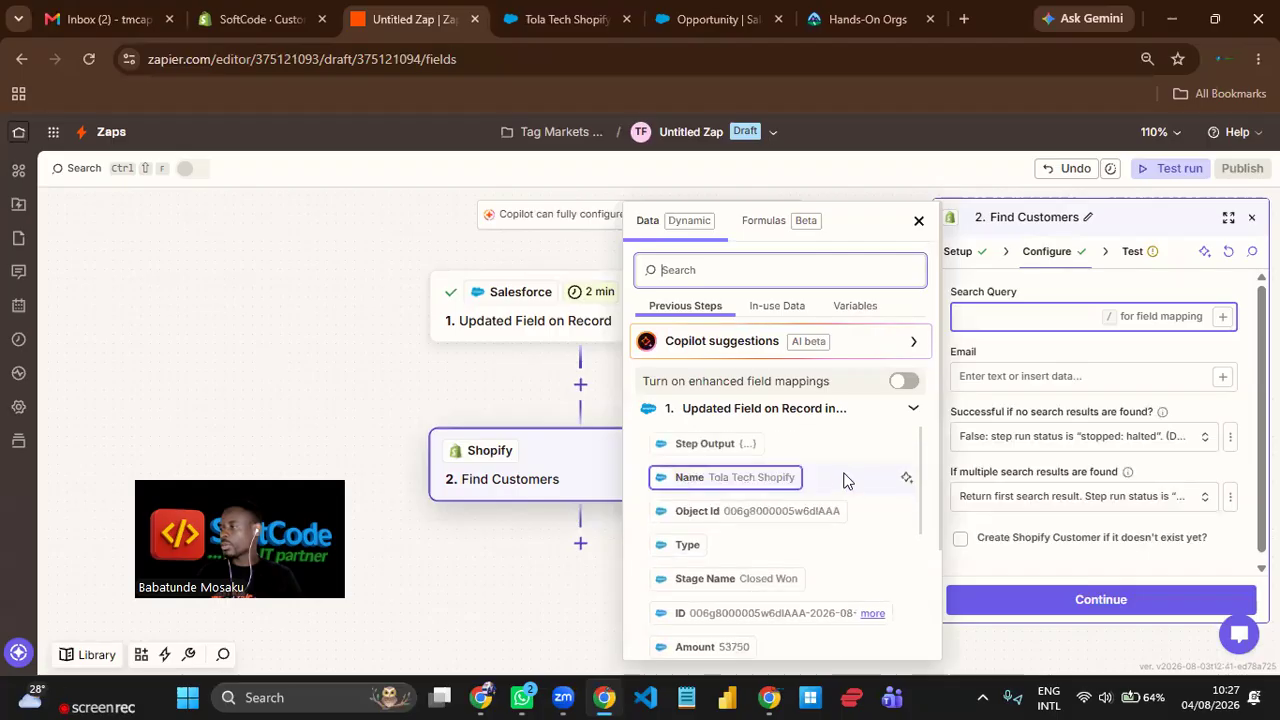
scroll(836, 430, down, 5)
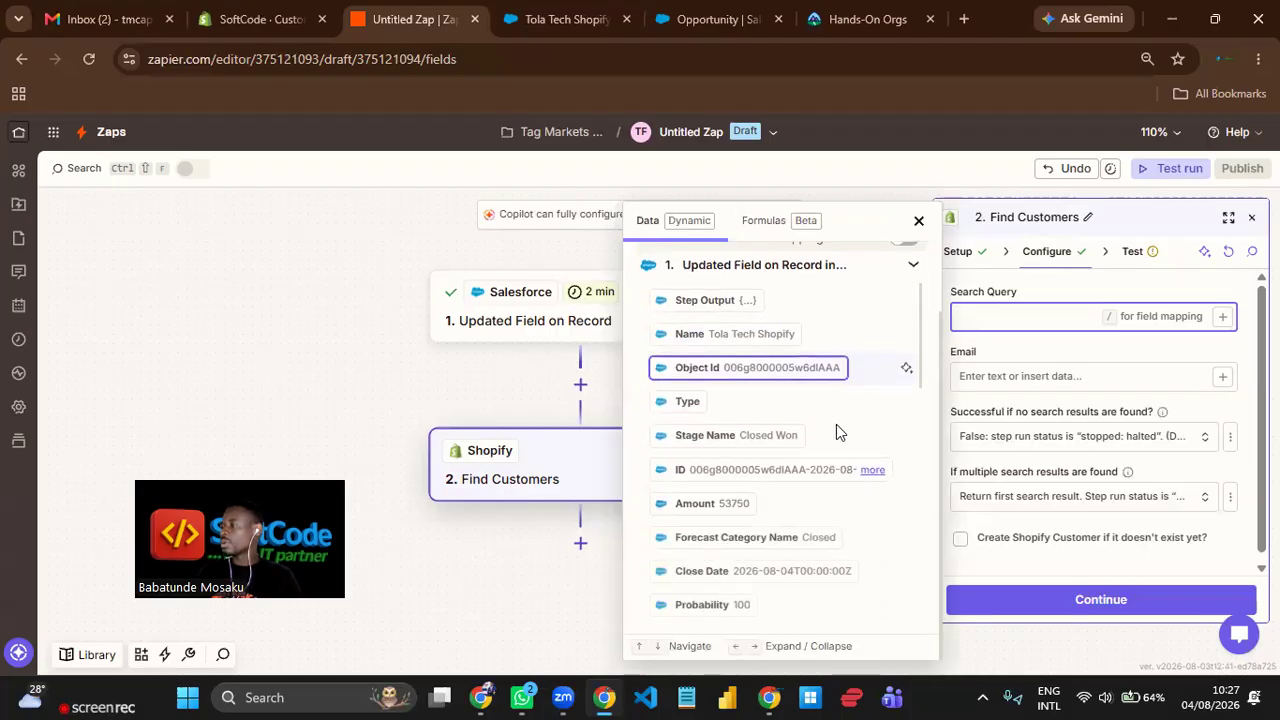
scroll(820, 540, down, 5)
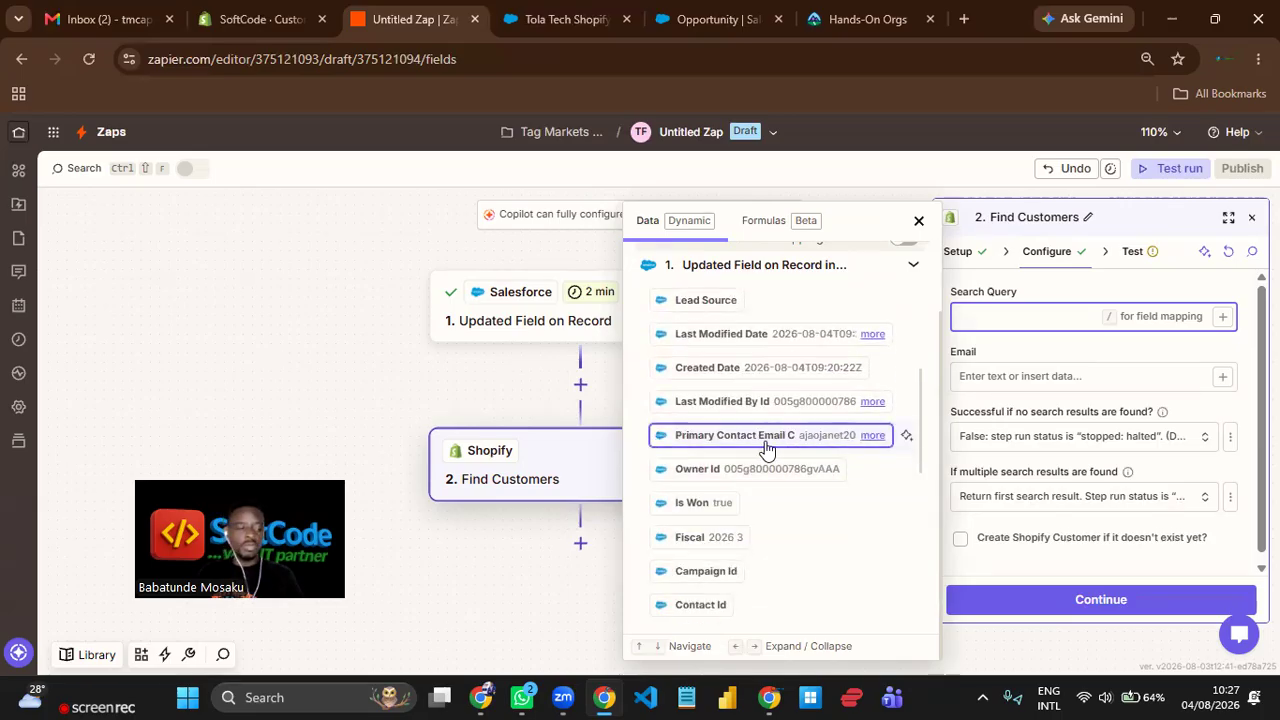
click(766, 440)
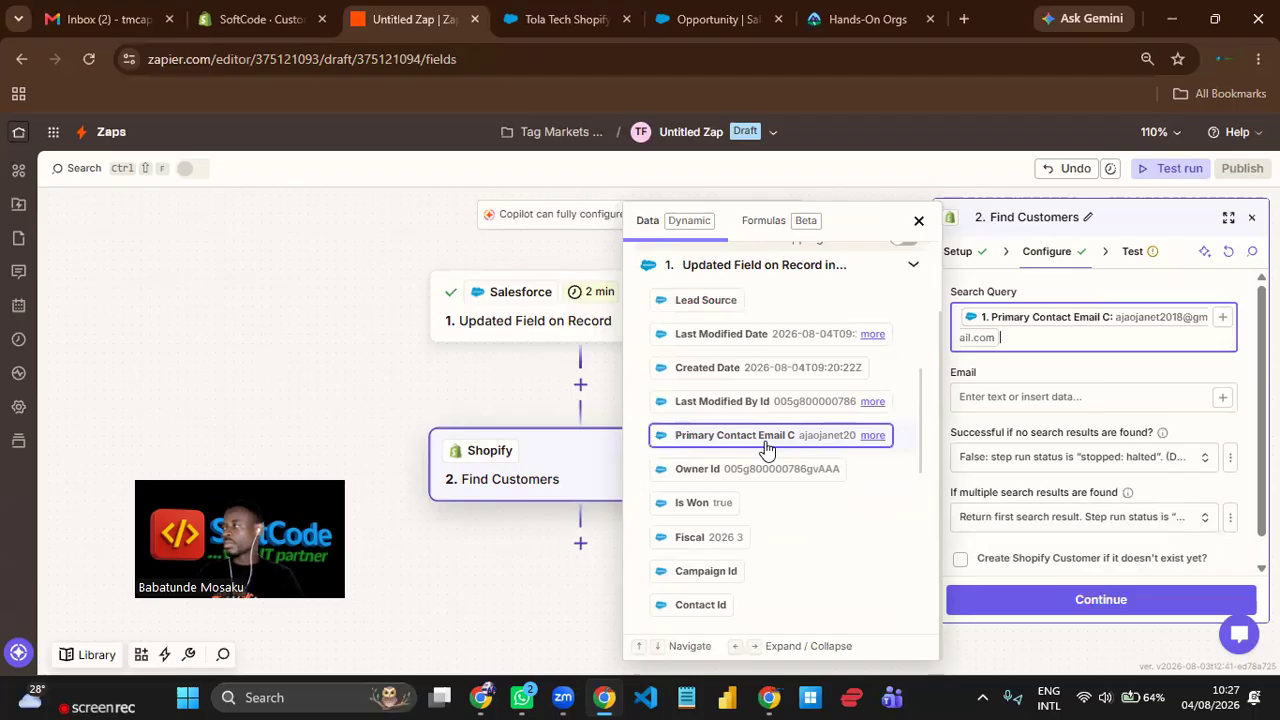
click(1050, 373)
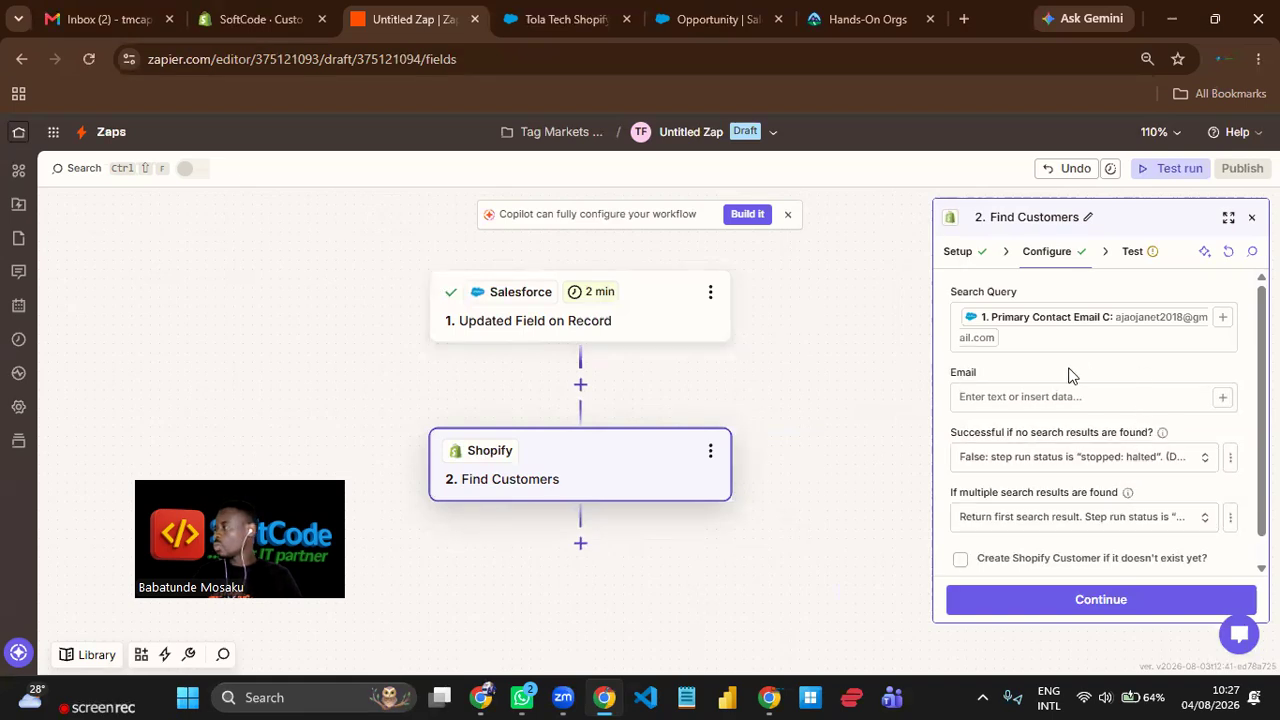
Map the Email field of Find Customers to the trigger's Primary Contact Email C as well.
scroll(1068, 374, down, 1)
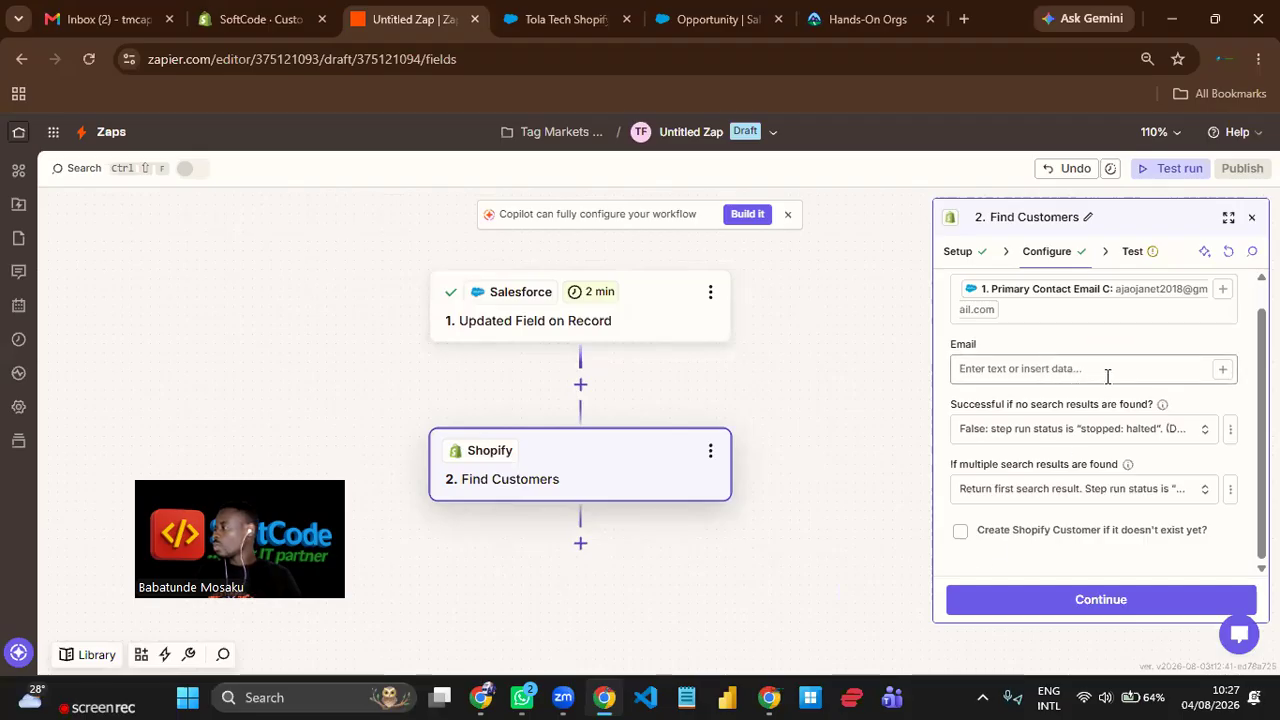
scroll(1190, 360, up, 1)
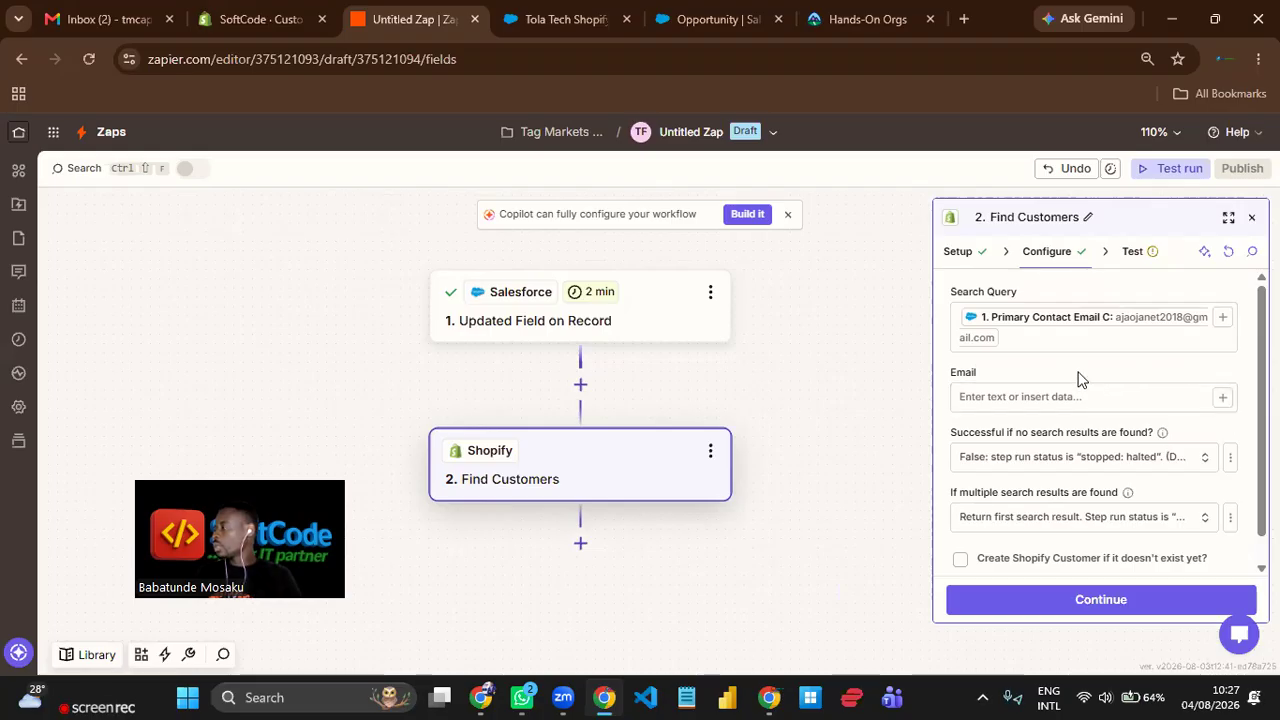
click(1222, 397)
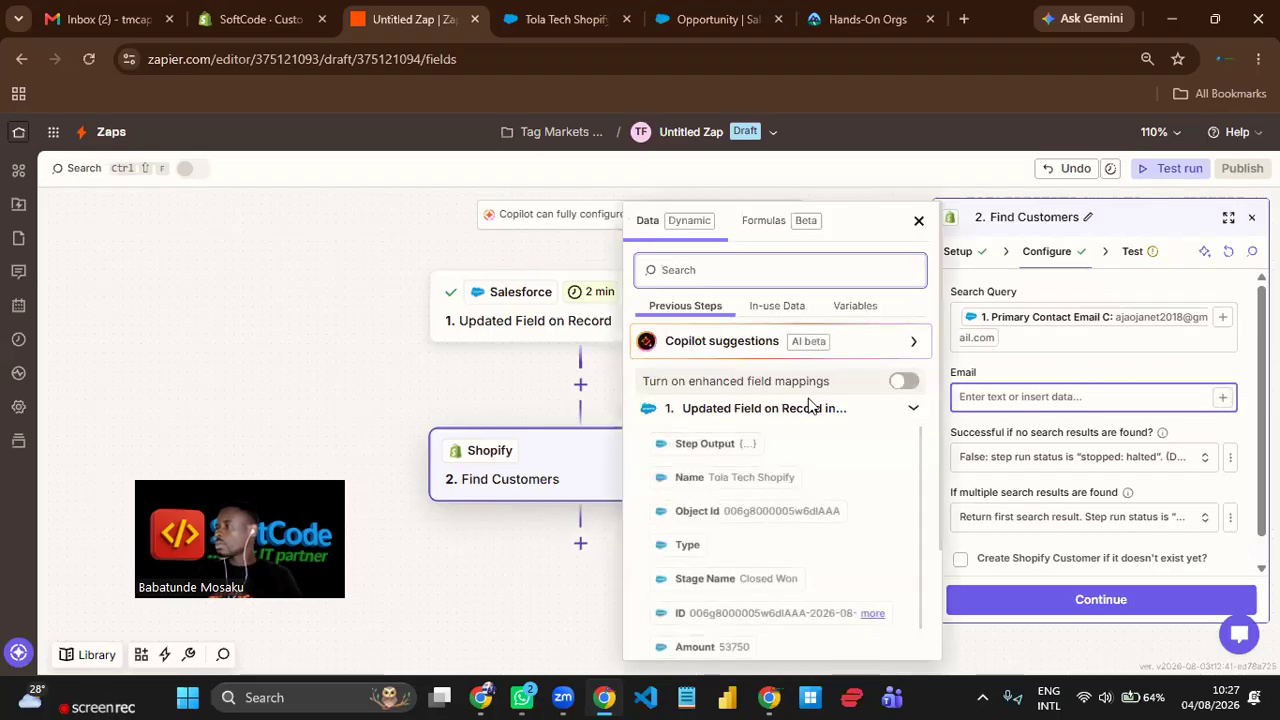
scroll(846, 500, down, 2)
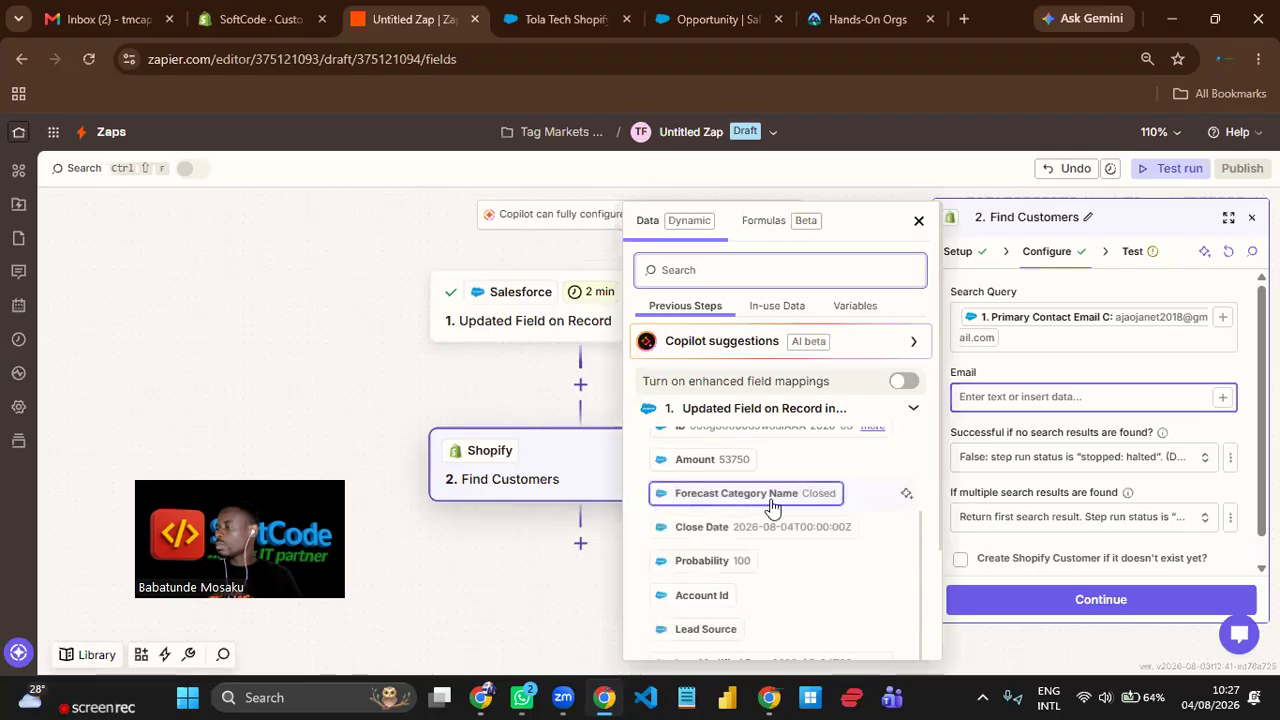
scroll(771, 508, down, 1)
scroll(775, 515, down, 4)
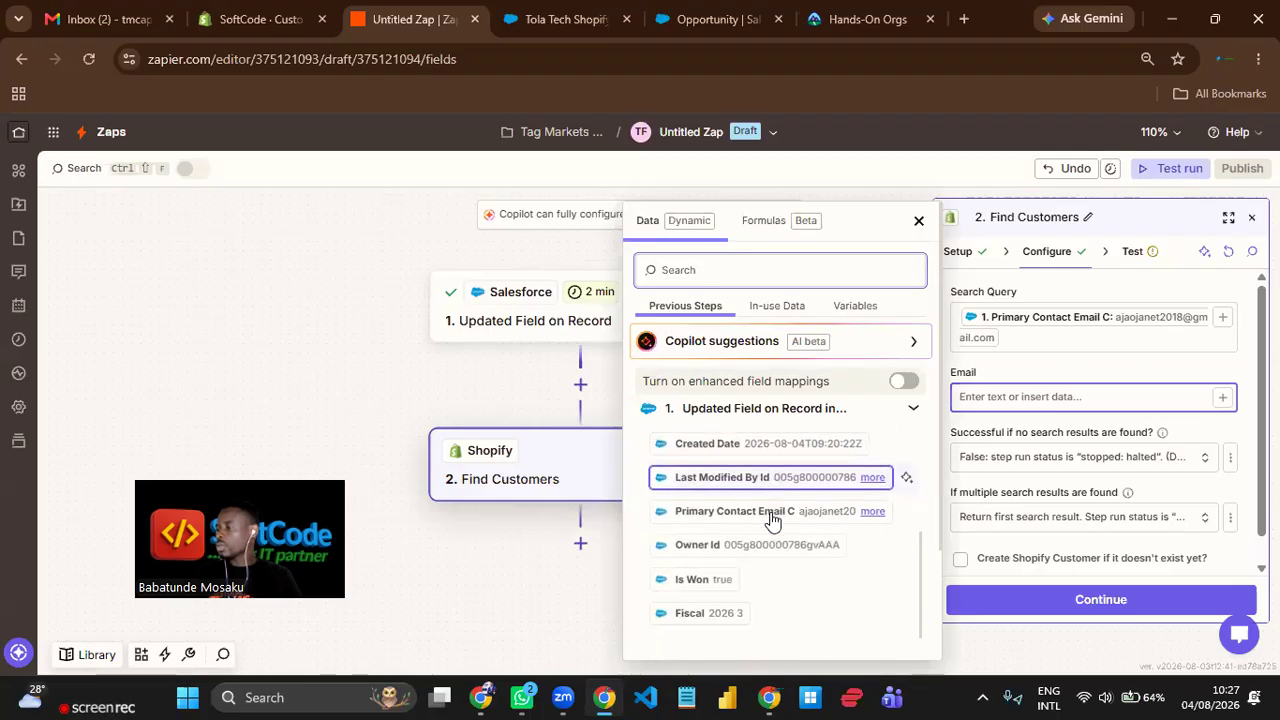
click(815, 456)
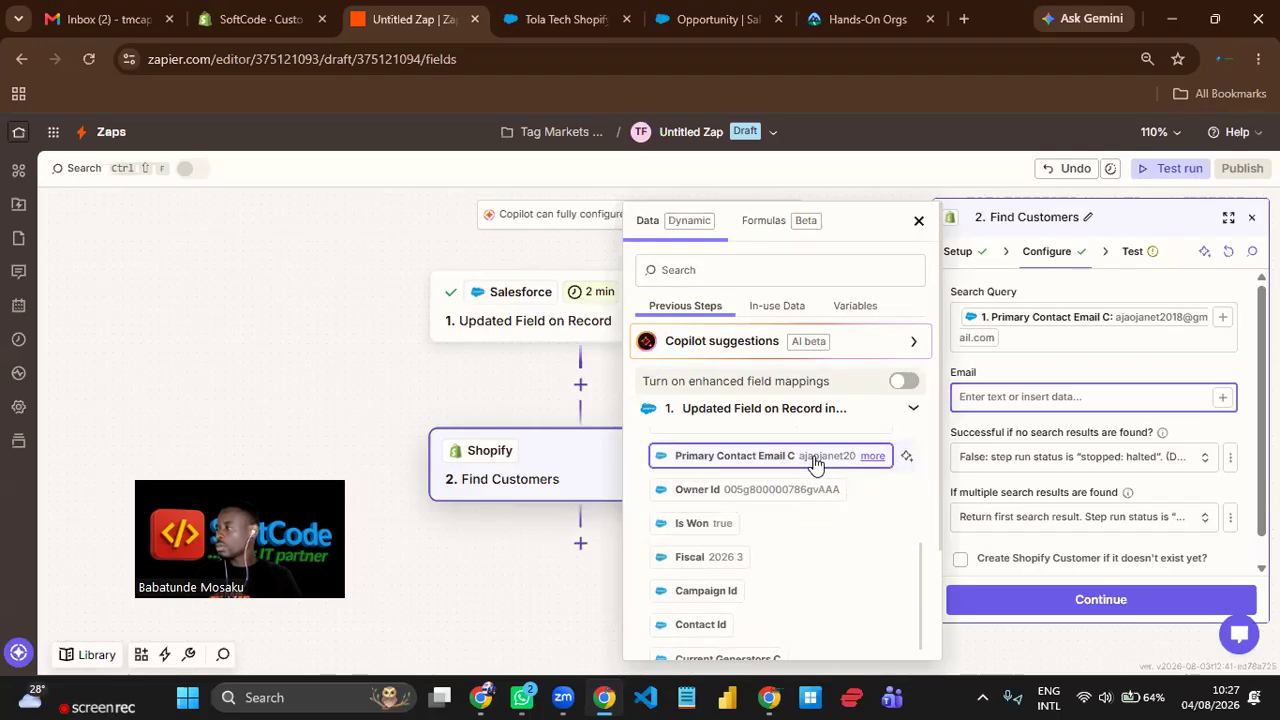
click(1062, 367)
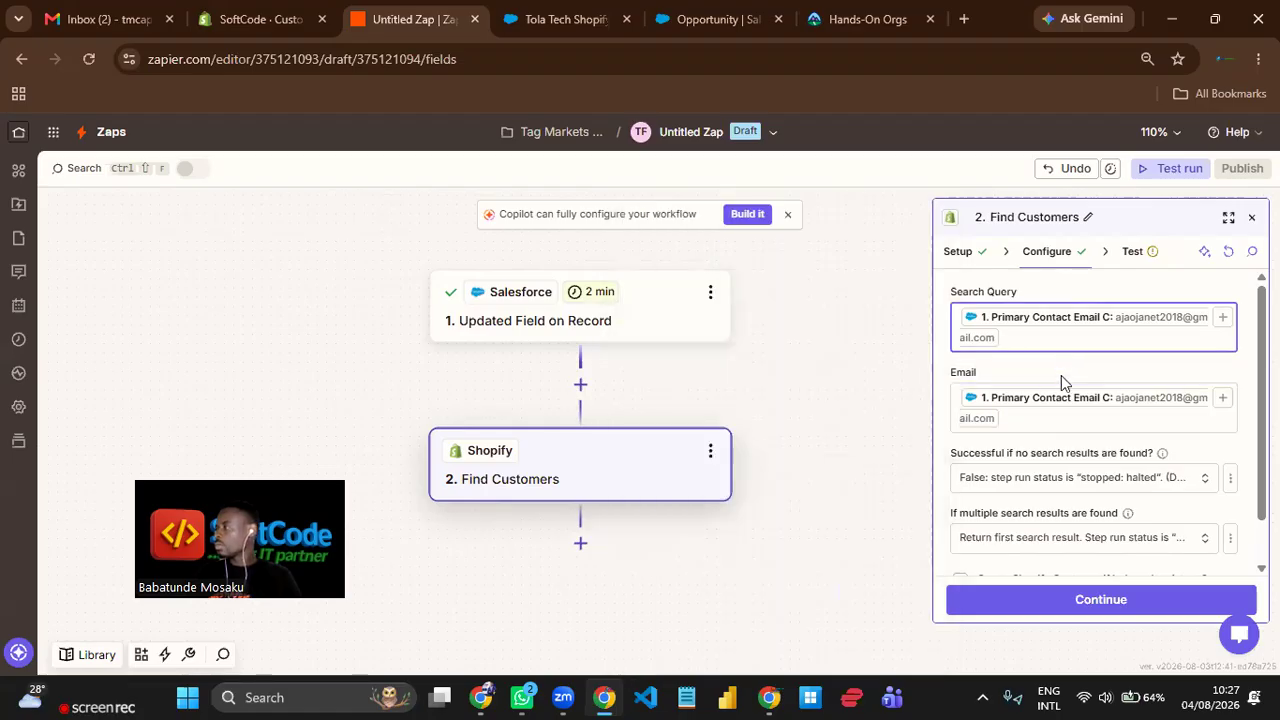
Enable creating a Shopify customer if it doesn't exist yet and look over the additional customer fields.
scroll(1062, 400, down, 1)
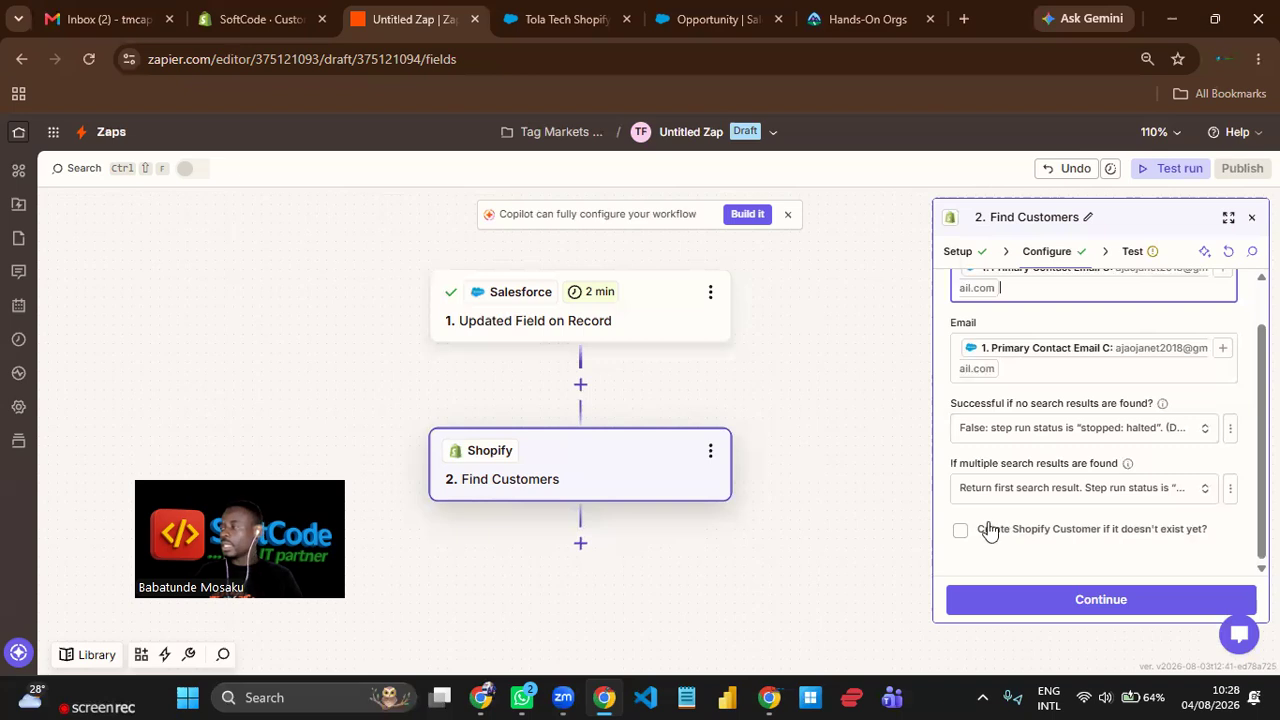
click(960, 532)
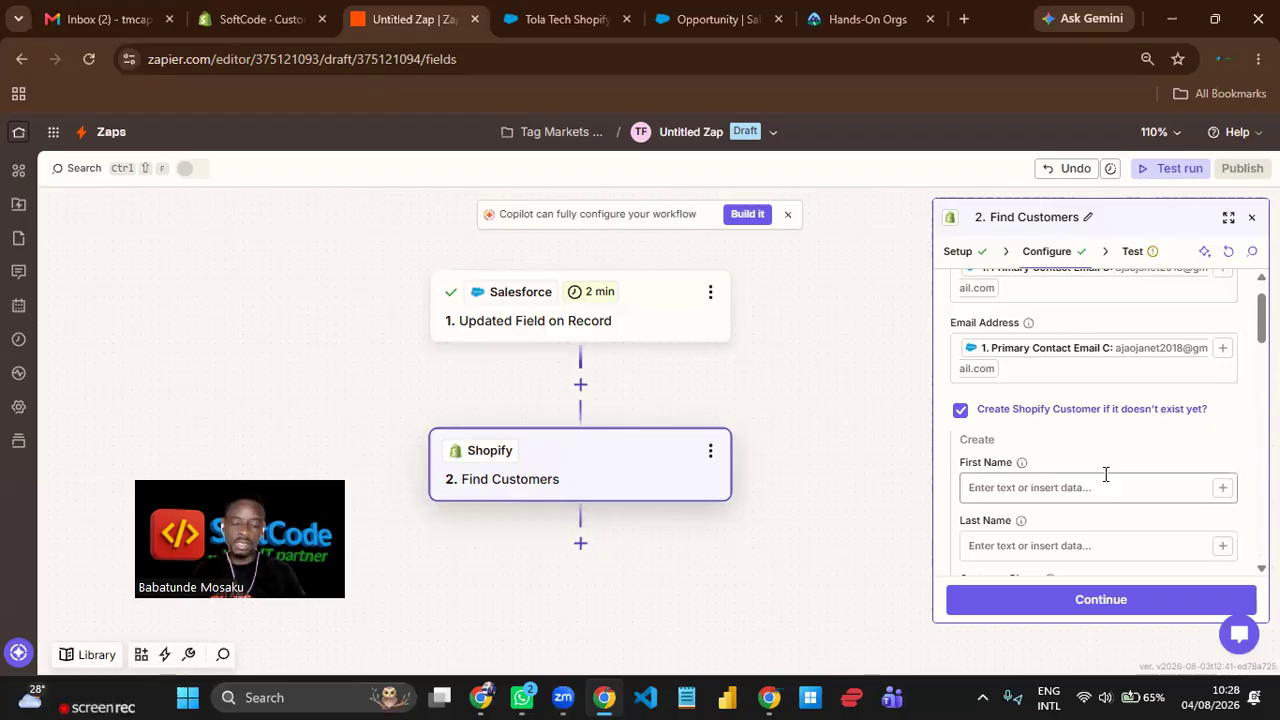
scroll(1089, 456, down, 5)
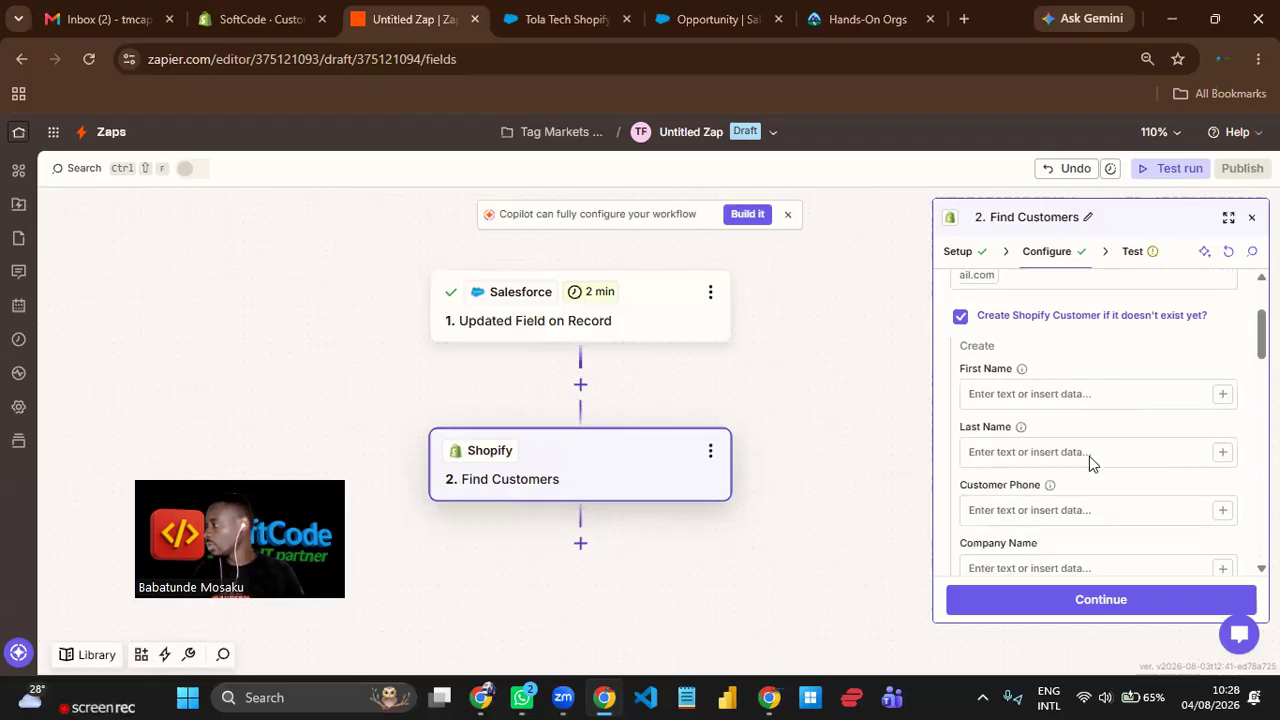
scroll(1090, 462, up, 6)
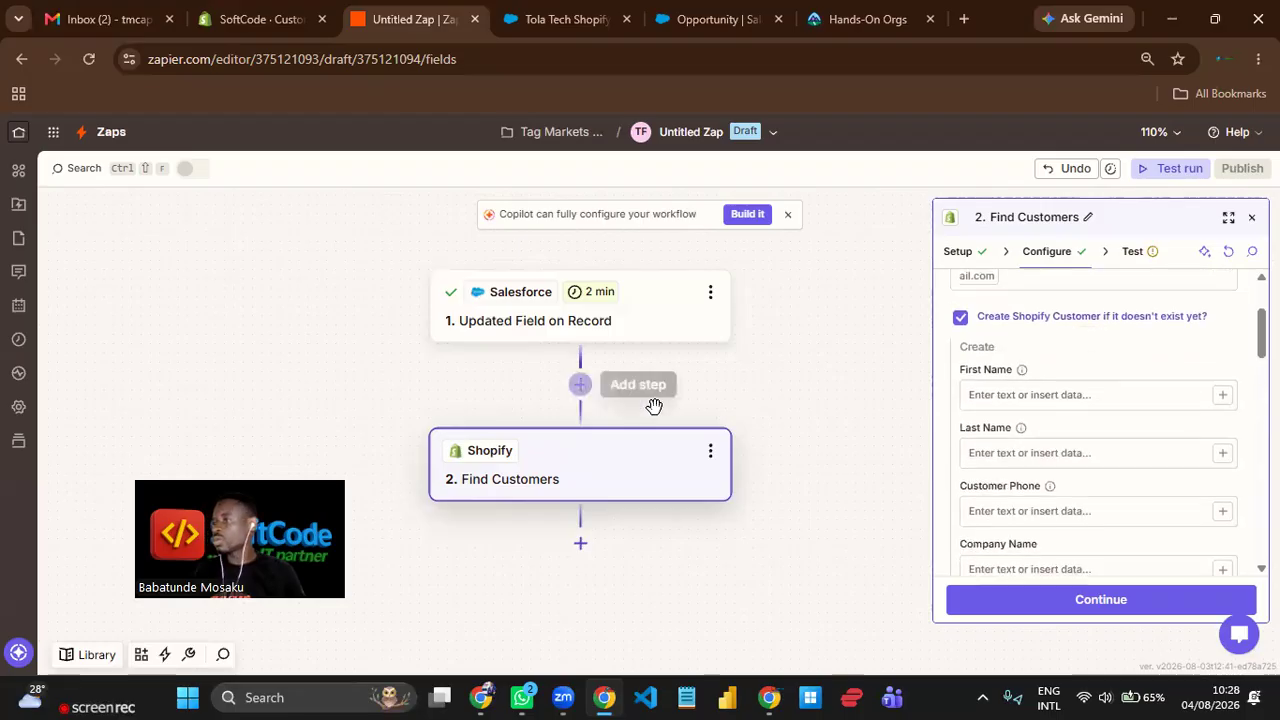
Continue to the Find Customers test and run it against Shopify.
drag(763, 414, 766, 266)
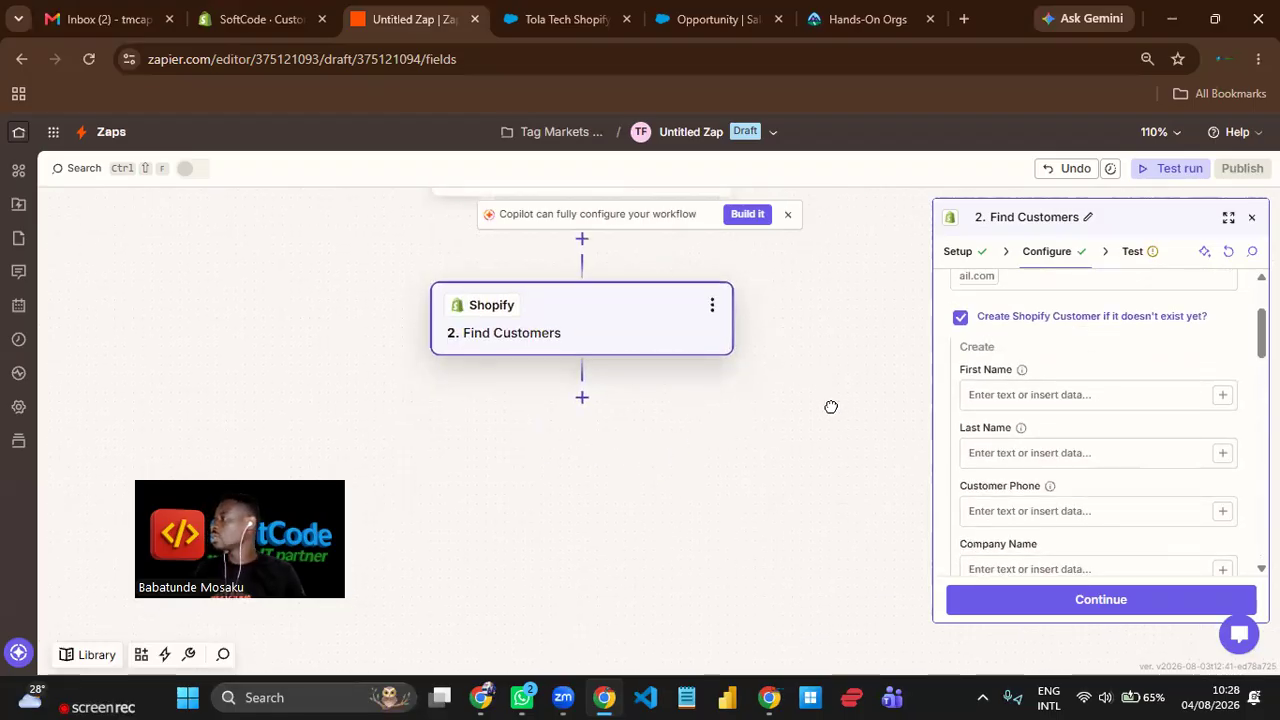
drag(829, 406, 843, 477)
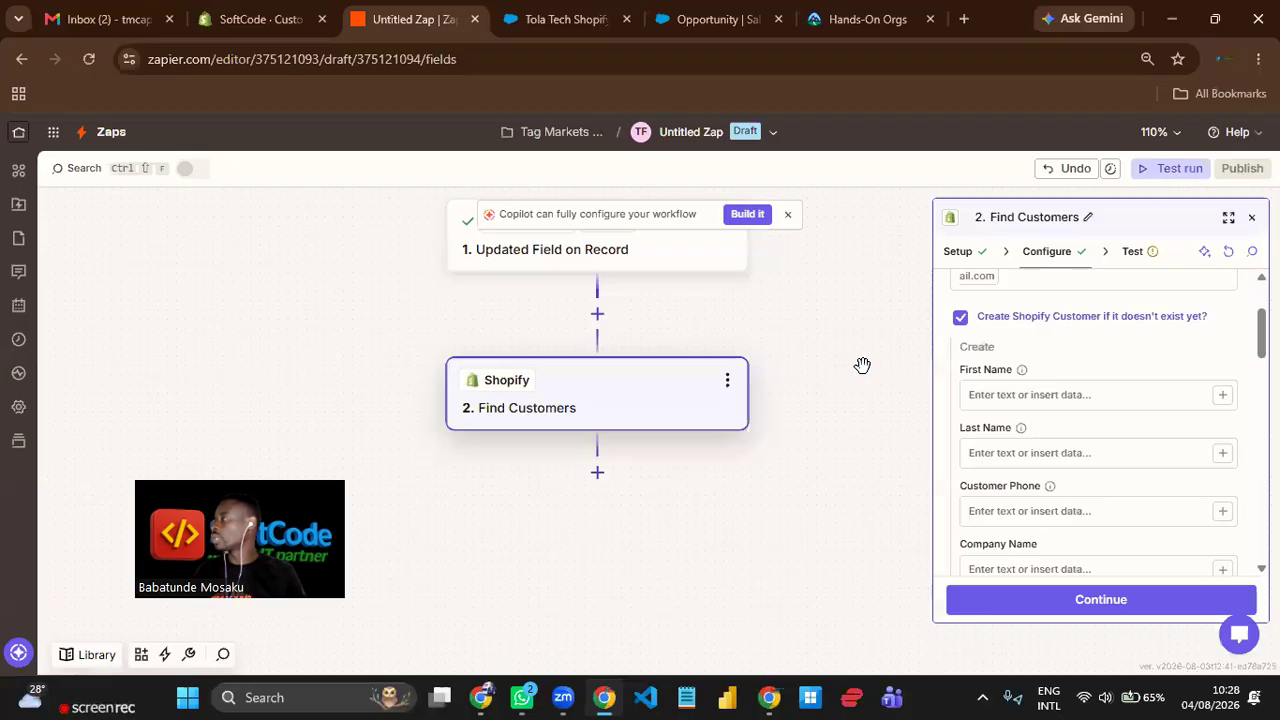
click(1147, 606)
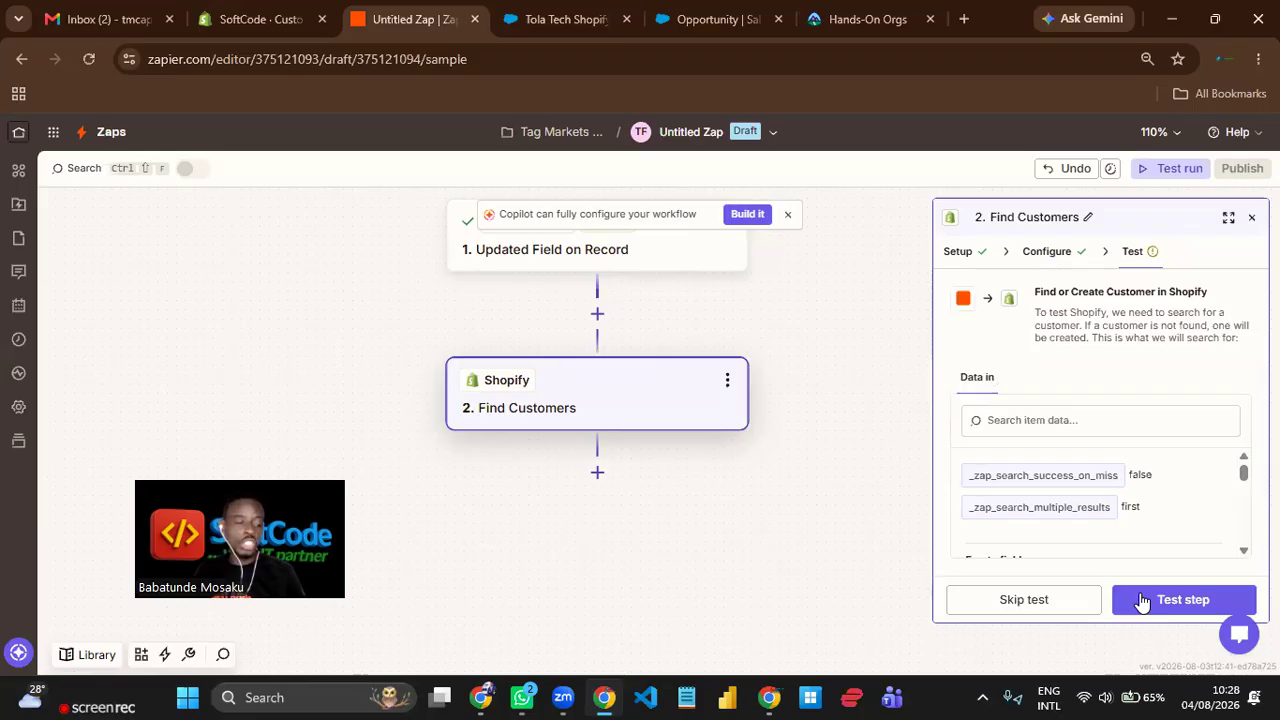
click(1142, 600)
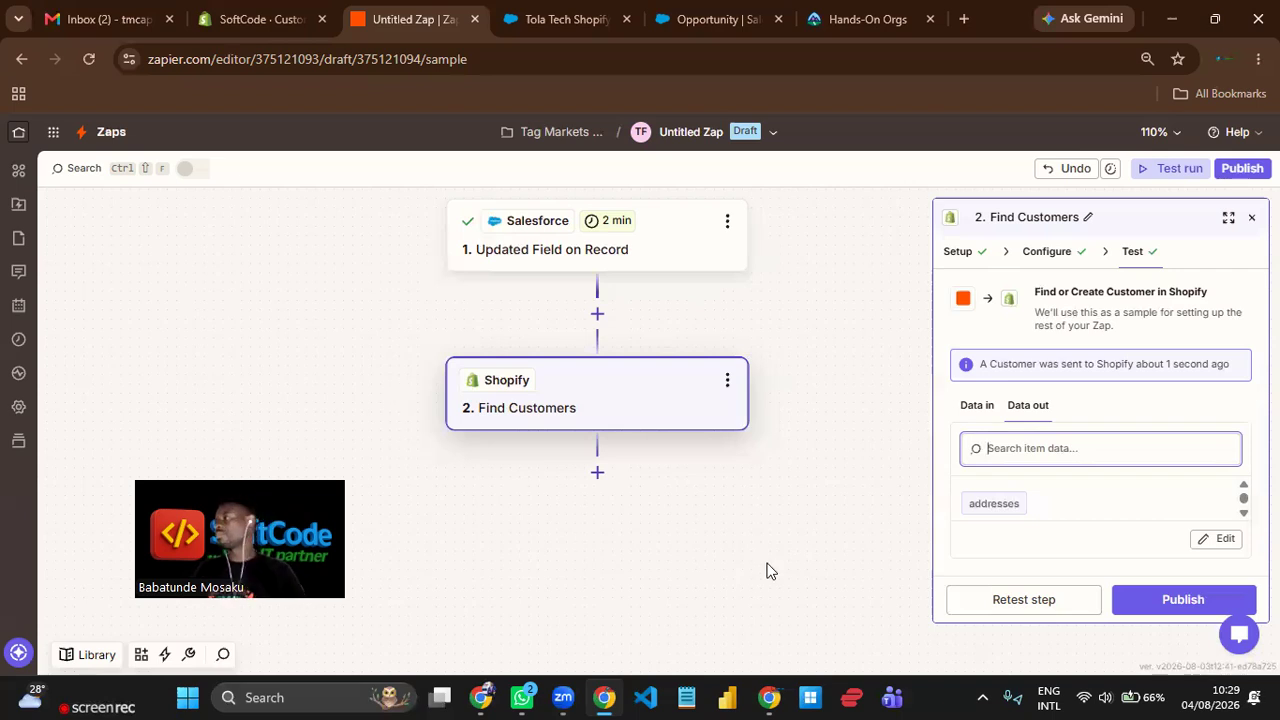
Add Shopify as a third step after Find Customers, check the Find Customers configuration, and return to the new step.
drag(806, 543, 804, 491)
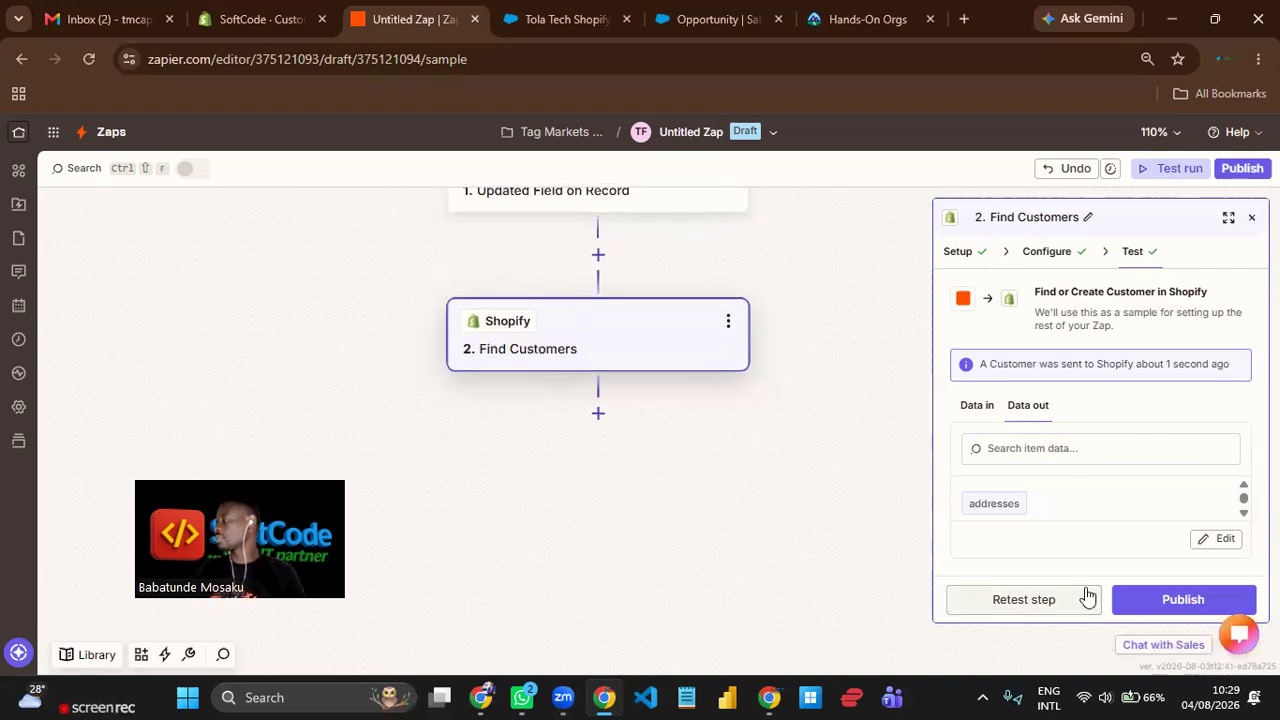
click(598, 416)
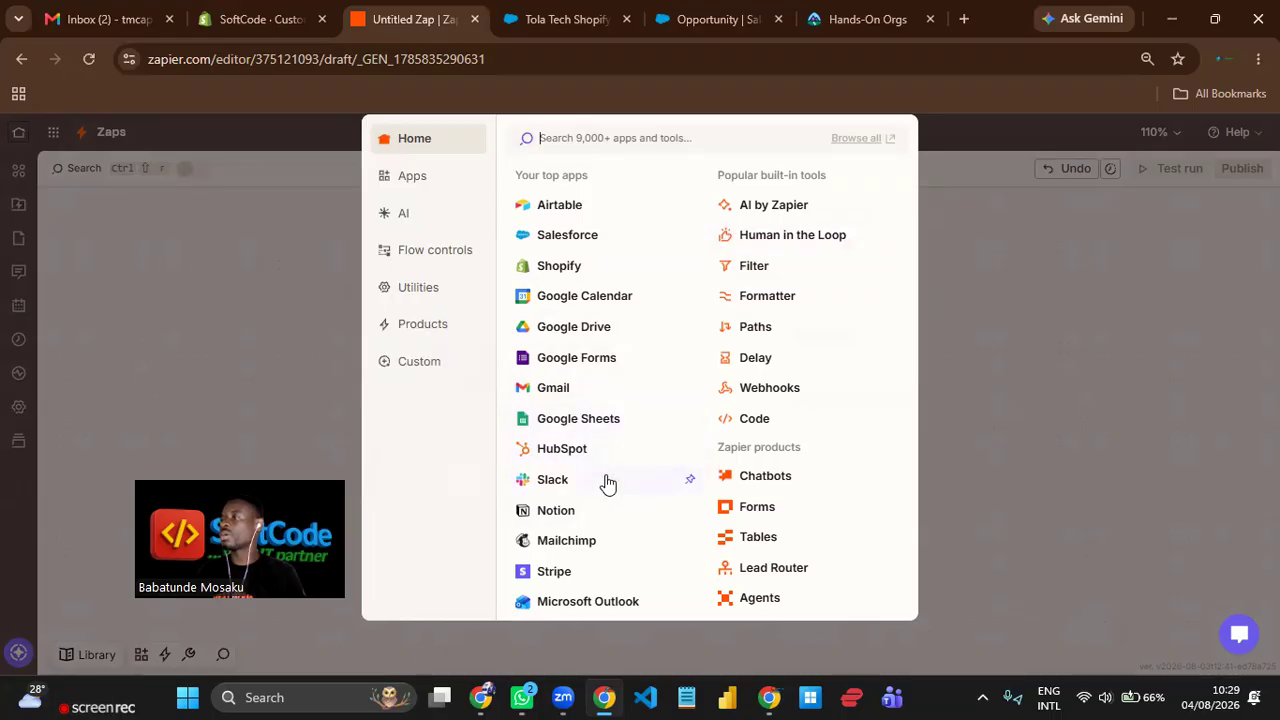
click(568, 266)
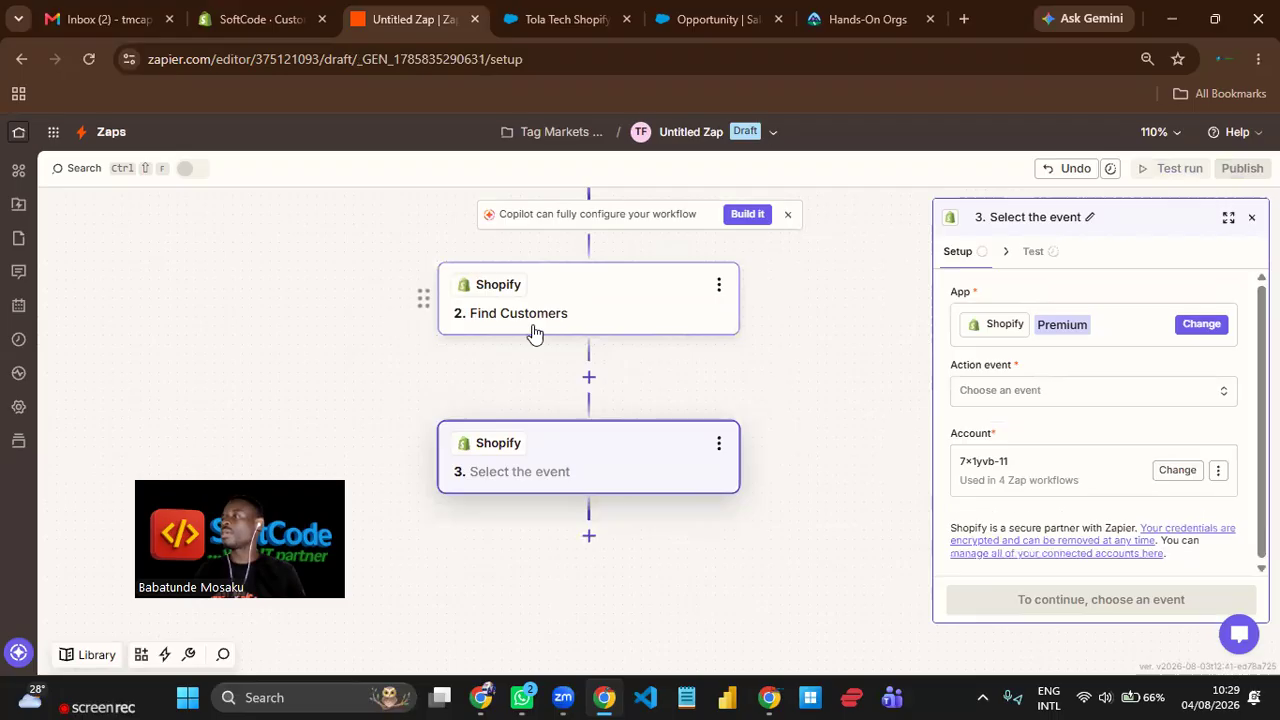
click(619, 305)
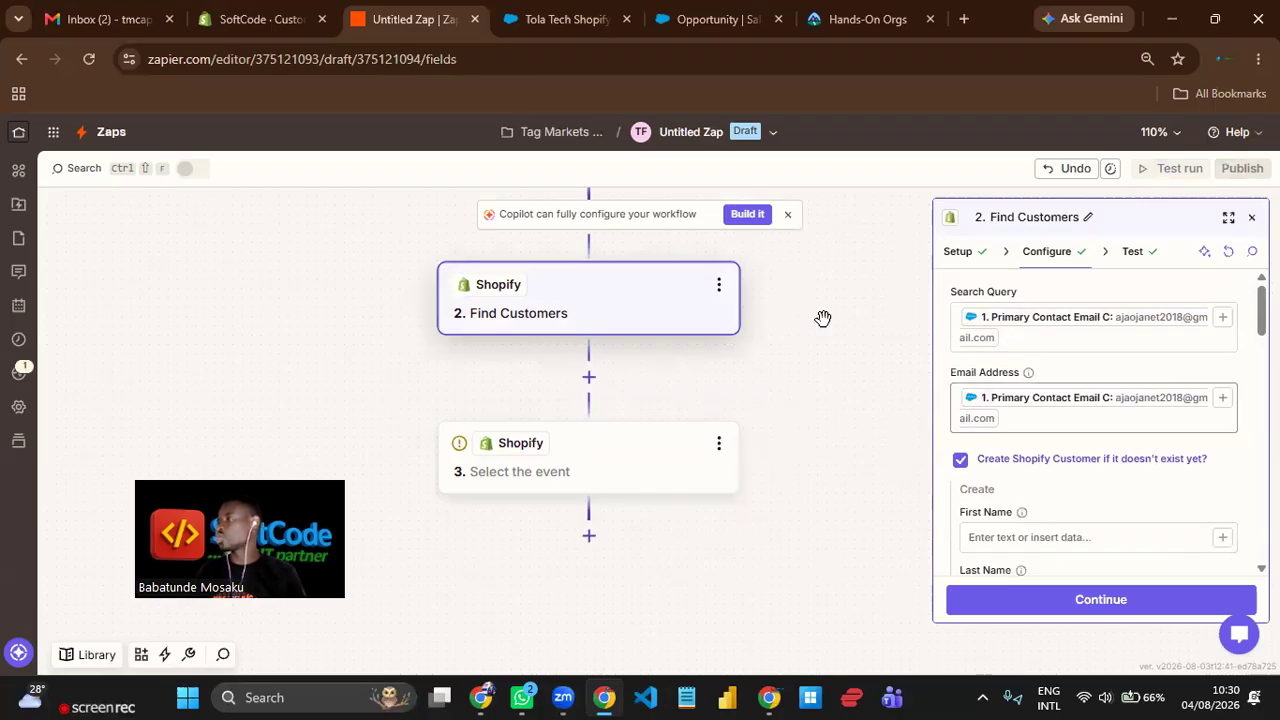
click(630, 470)
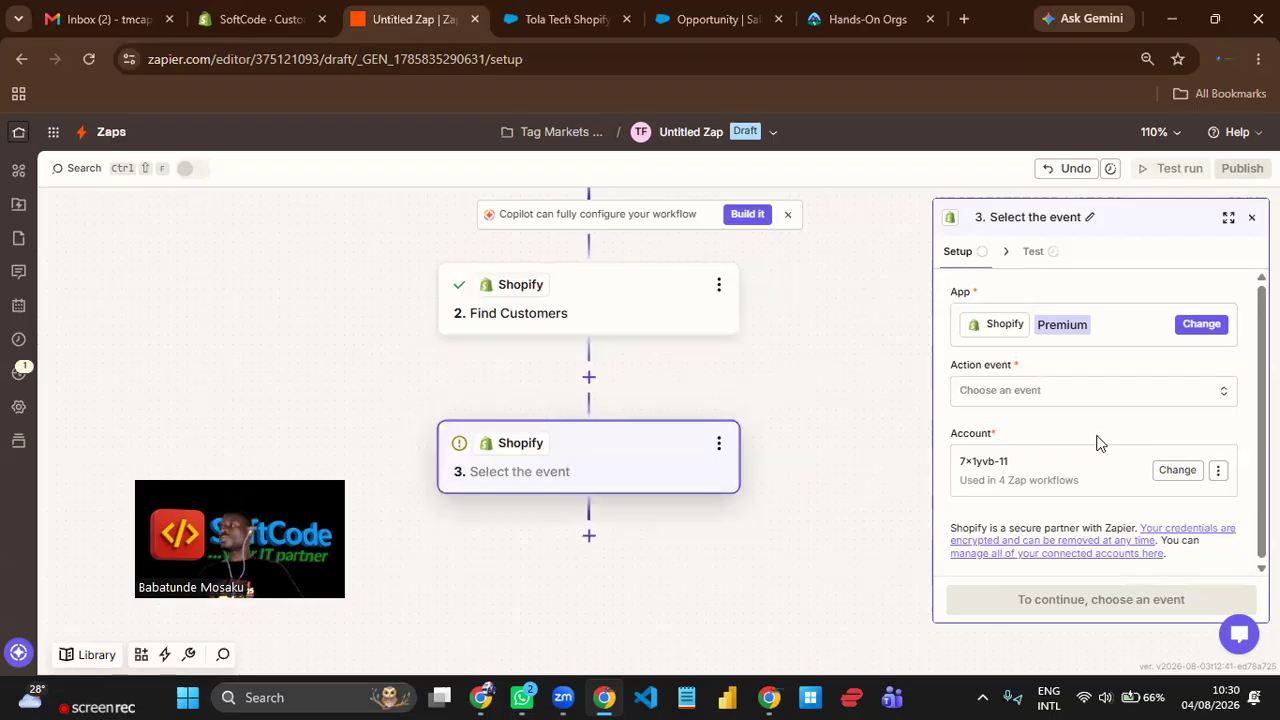
Search the third step's action events for "creat" and choose Create Order.
click(1087, 396)
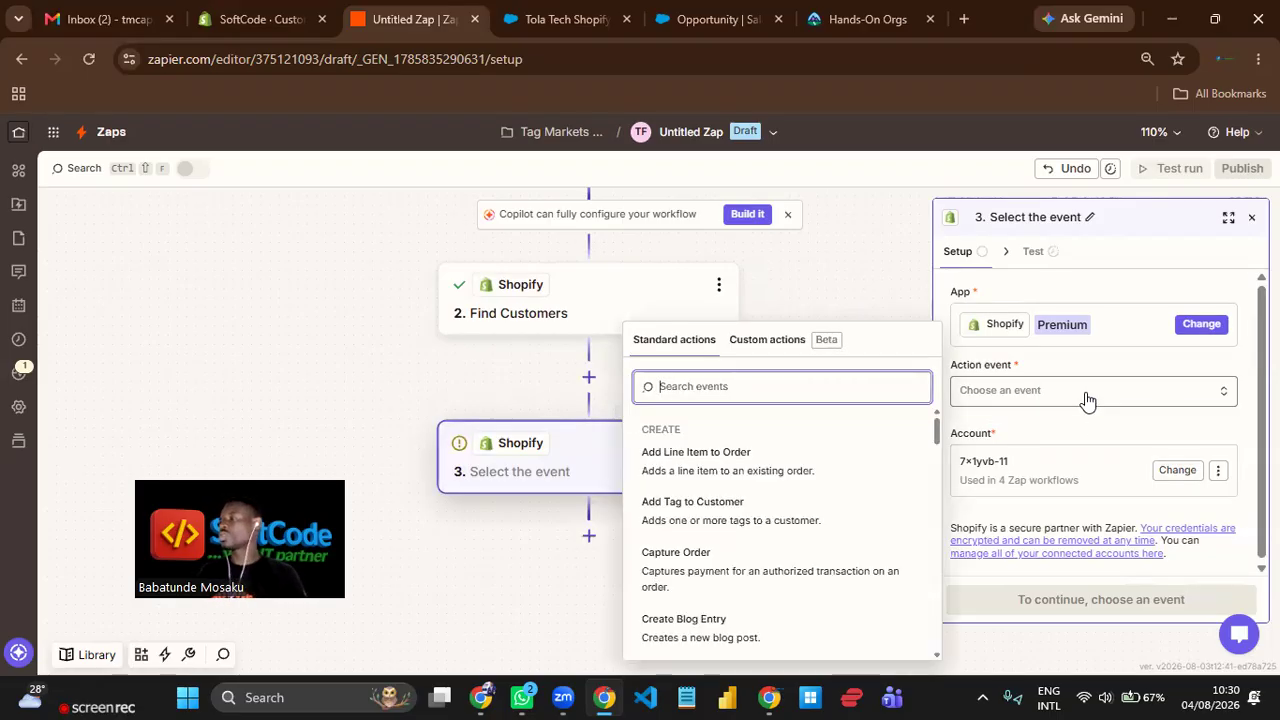
text(creat)
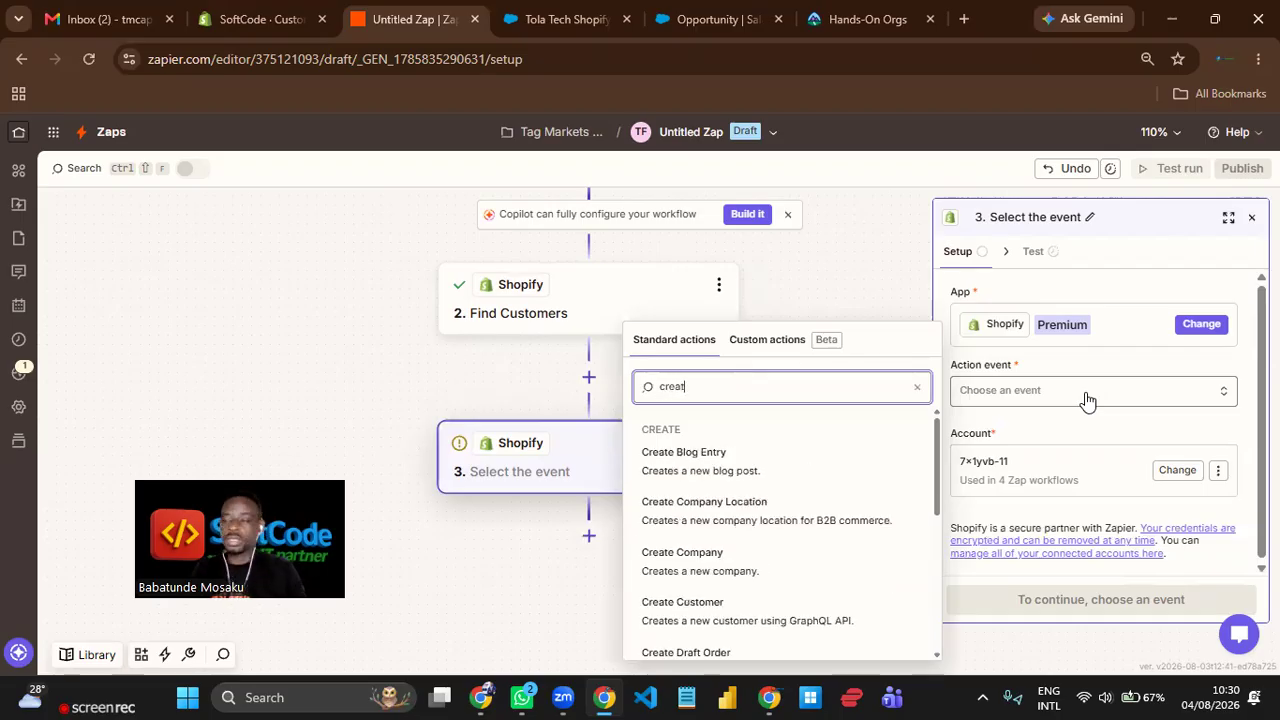
scroll(735, 520, down, 3)
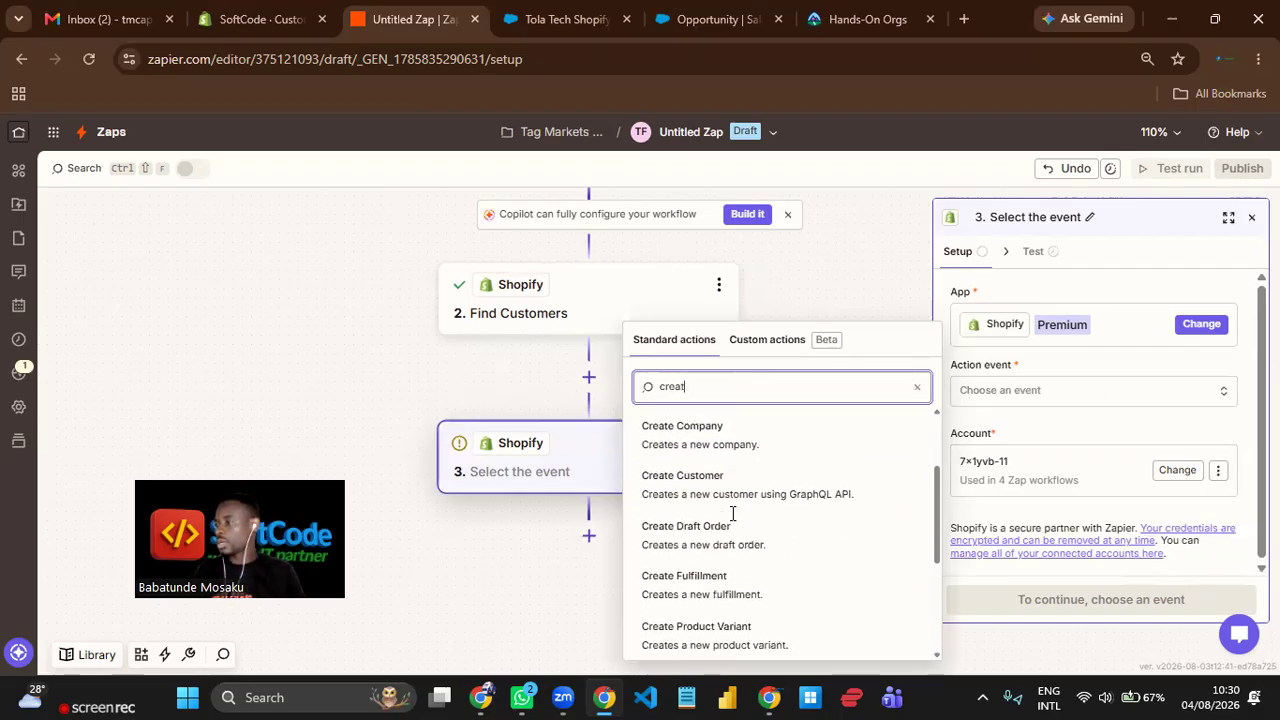
scroll(740, 567, down, 3)
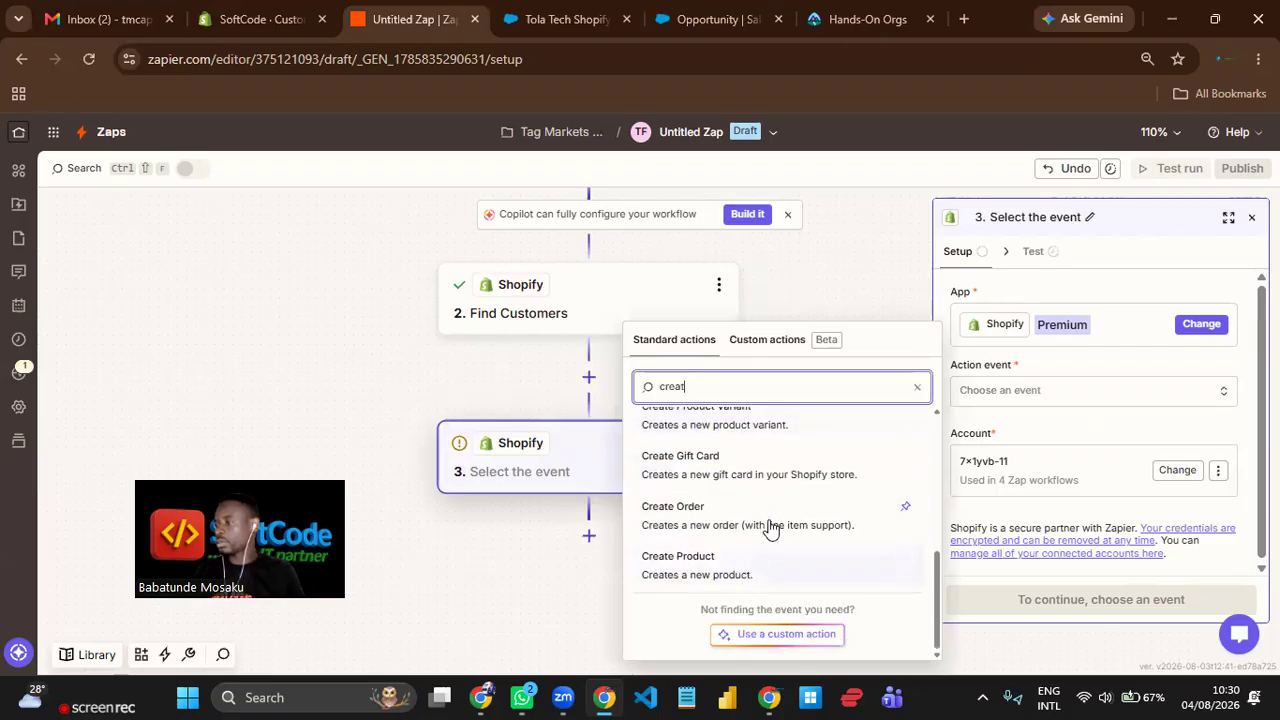
click(687, 512)
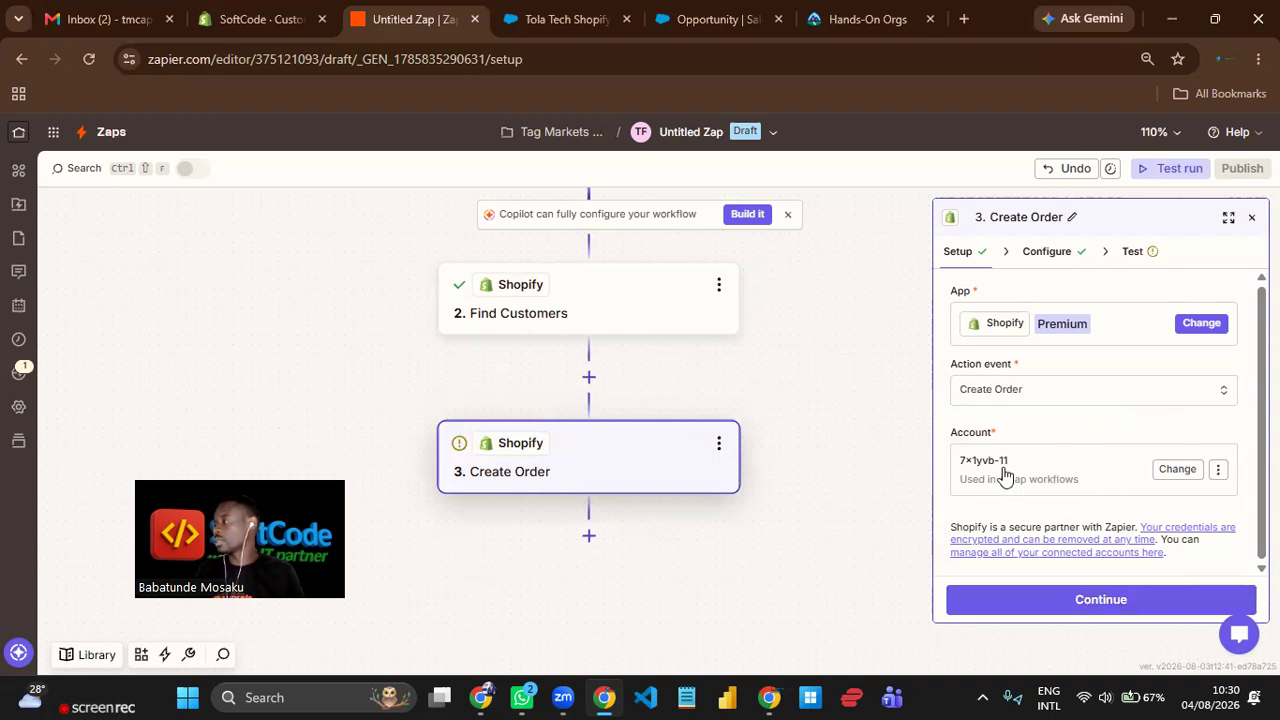
Continue to the Create Order configuration and map the order's Email to the Email value from the Find Customers step.
click(1122, 598)
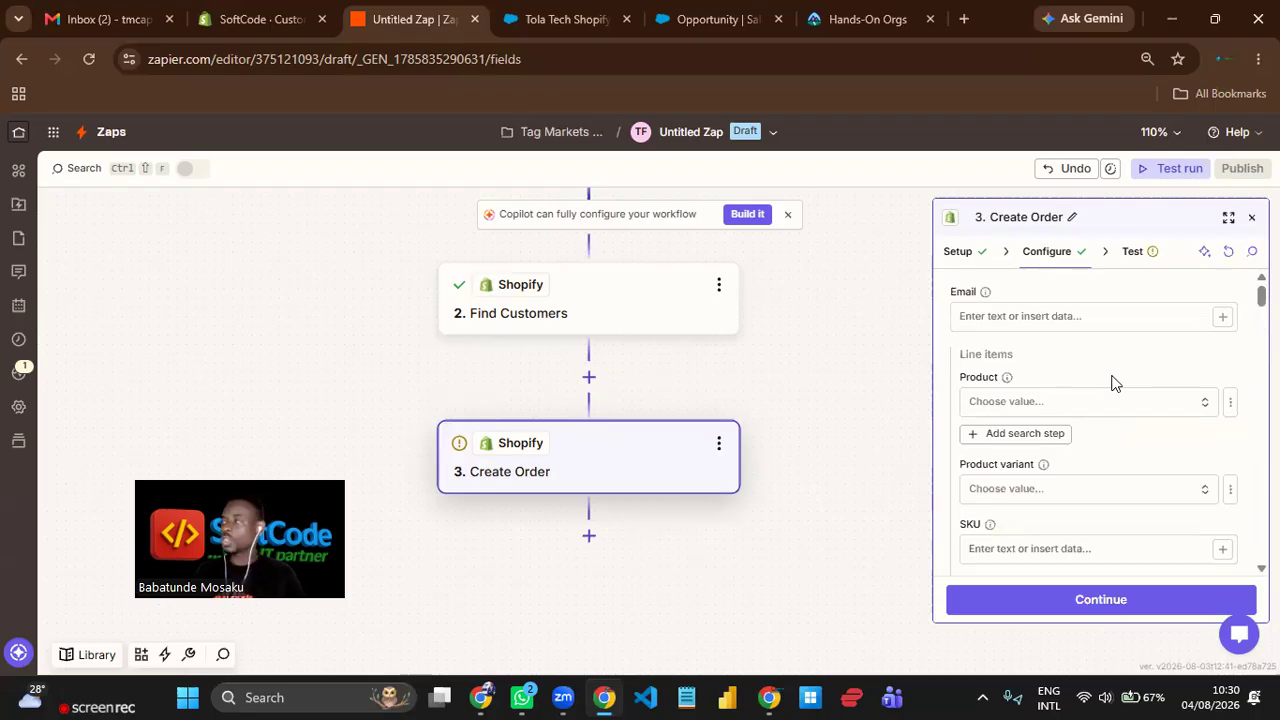
click(1222, 318)
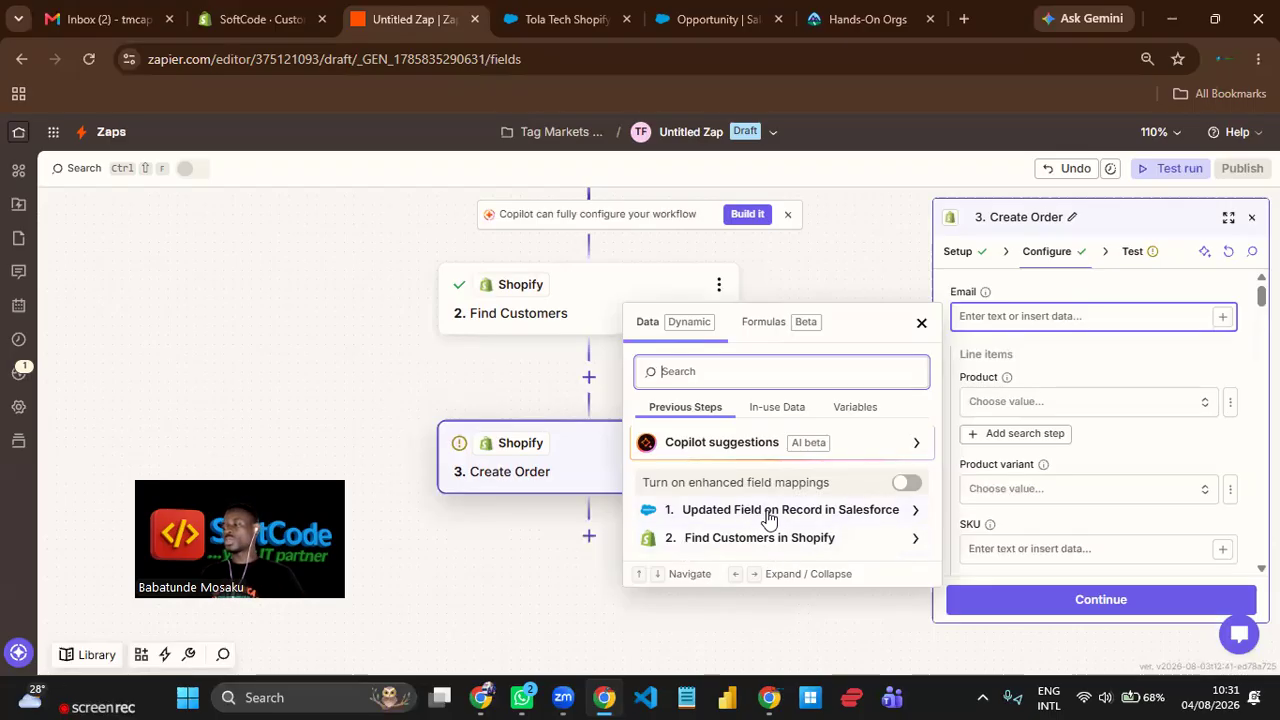
click(771, 542)
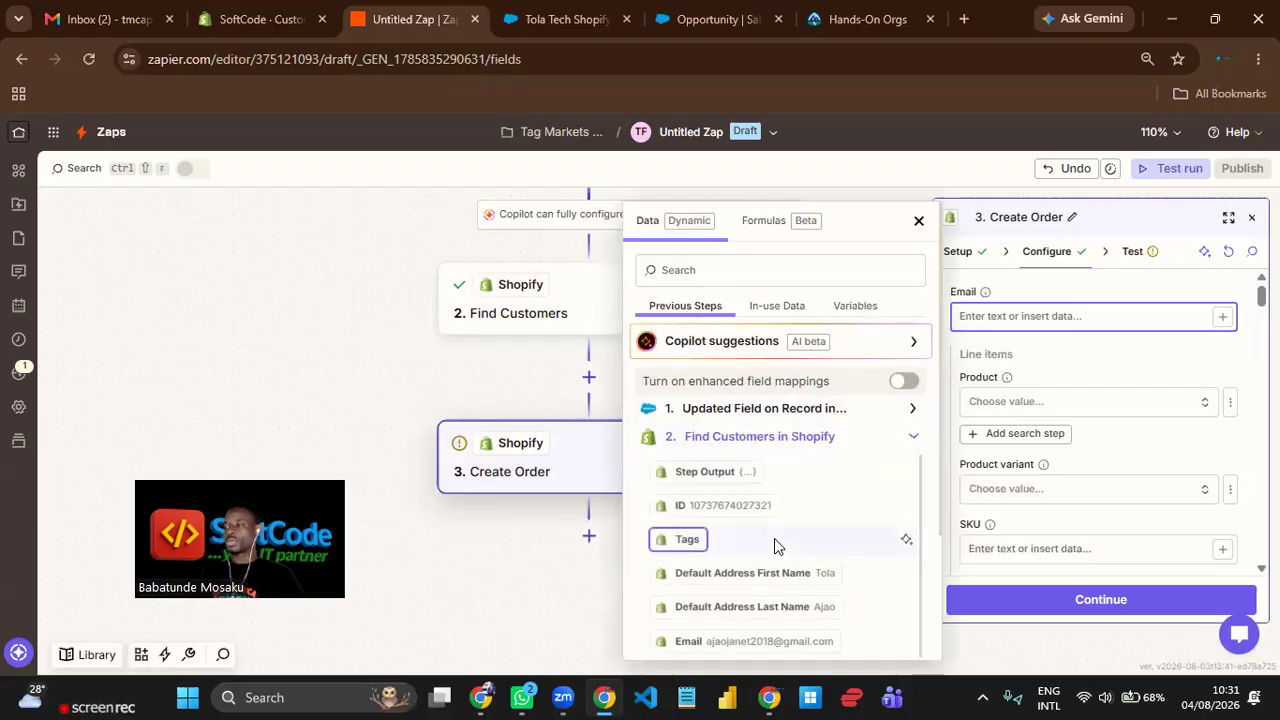
scroll(776, 538, down, 1)
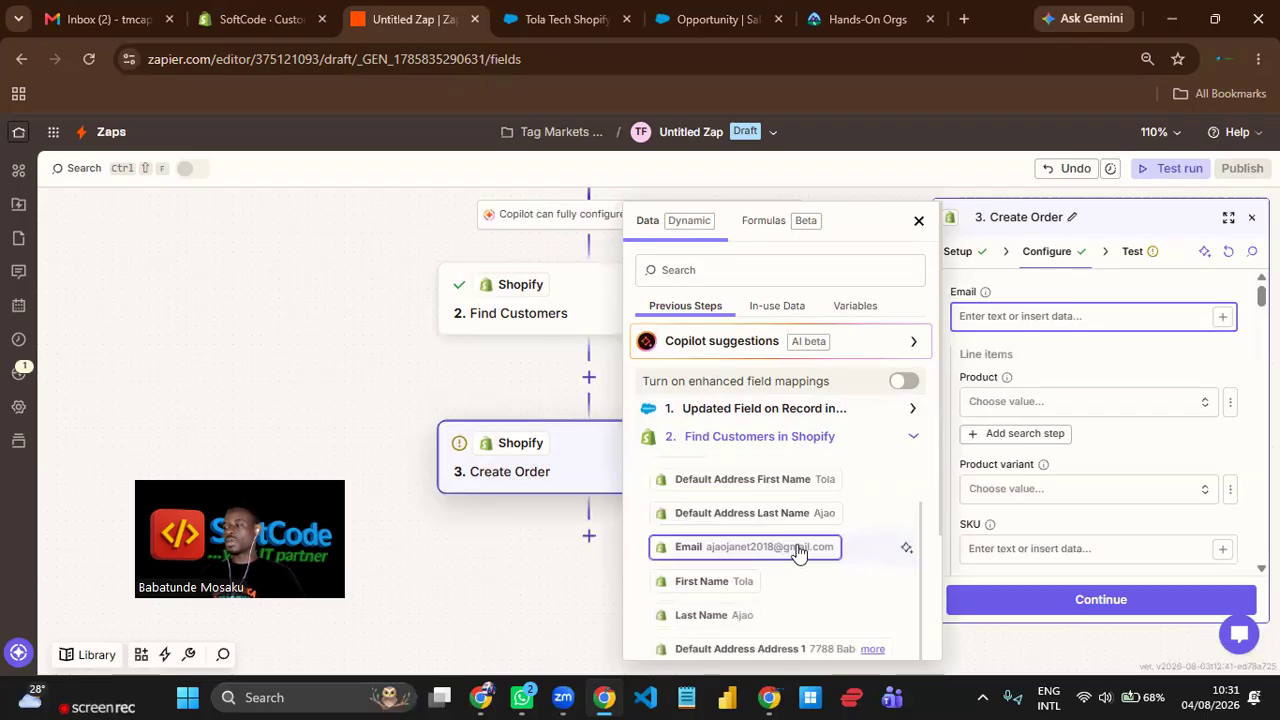
click(796, 549)
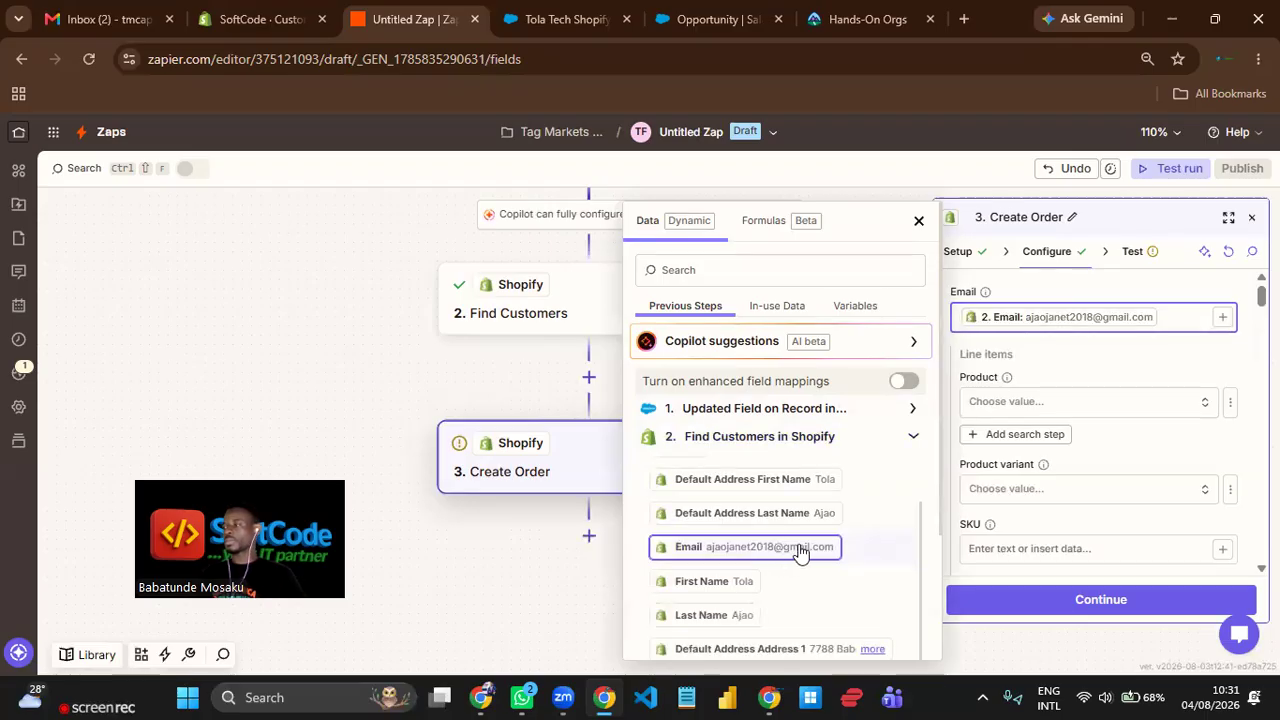
click(1163, 368)
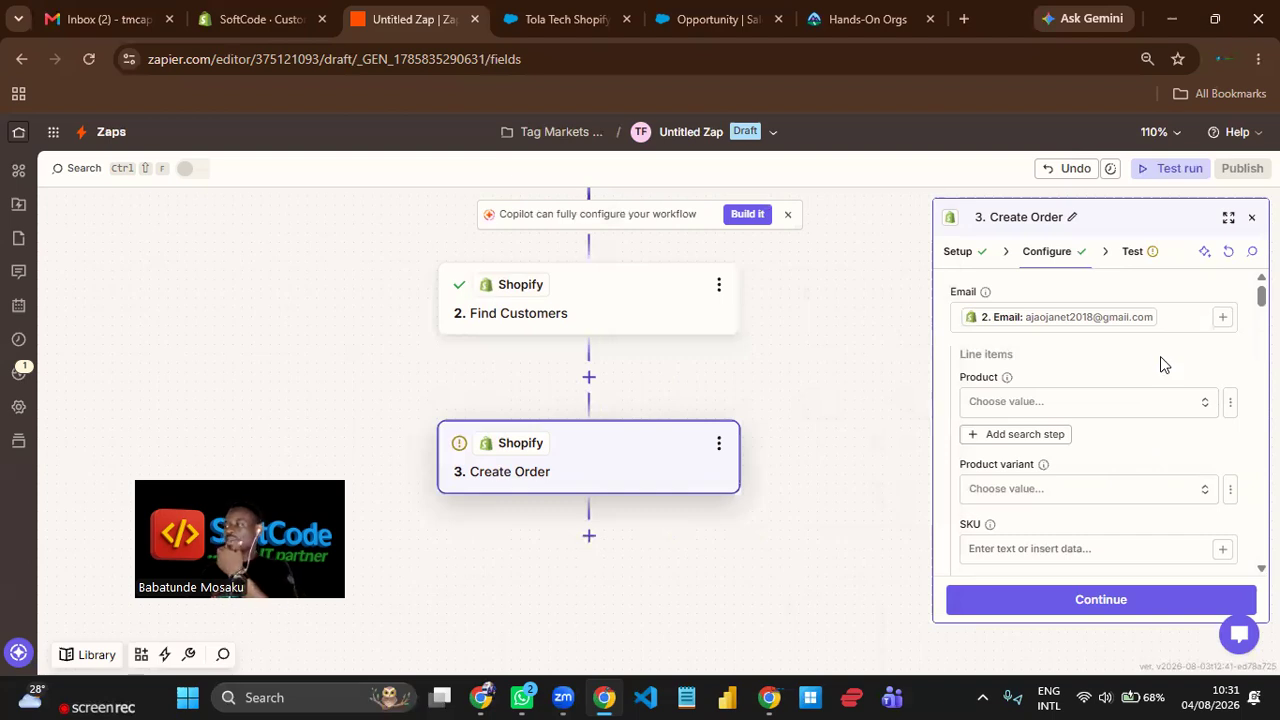
Check the customer's last order in Shopify and choose Salesforce RevOps Training as the Create Order line item's product.
click(1147, 416)
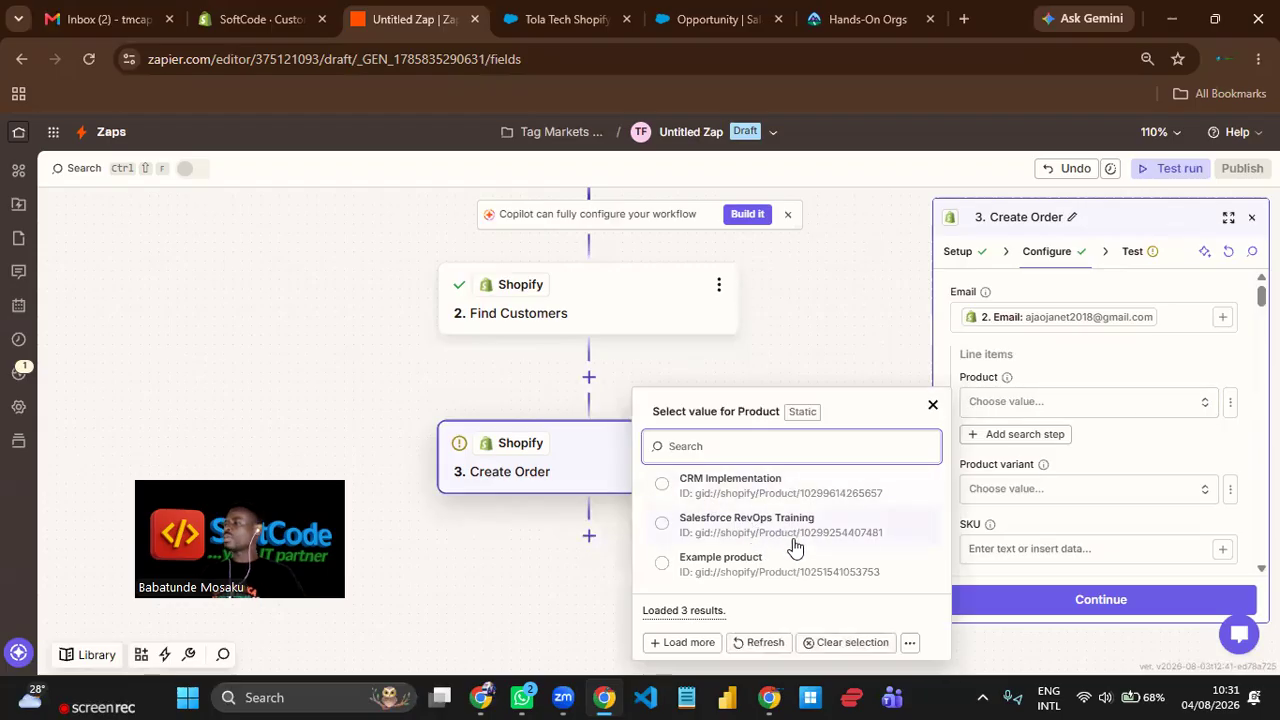
click(264, 29)
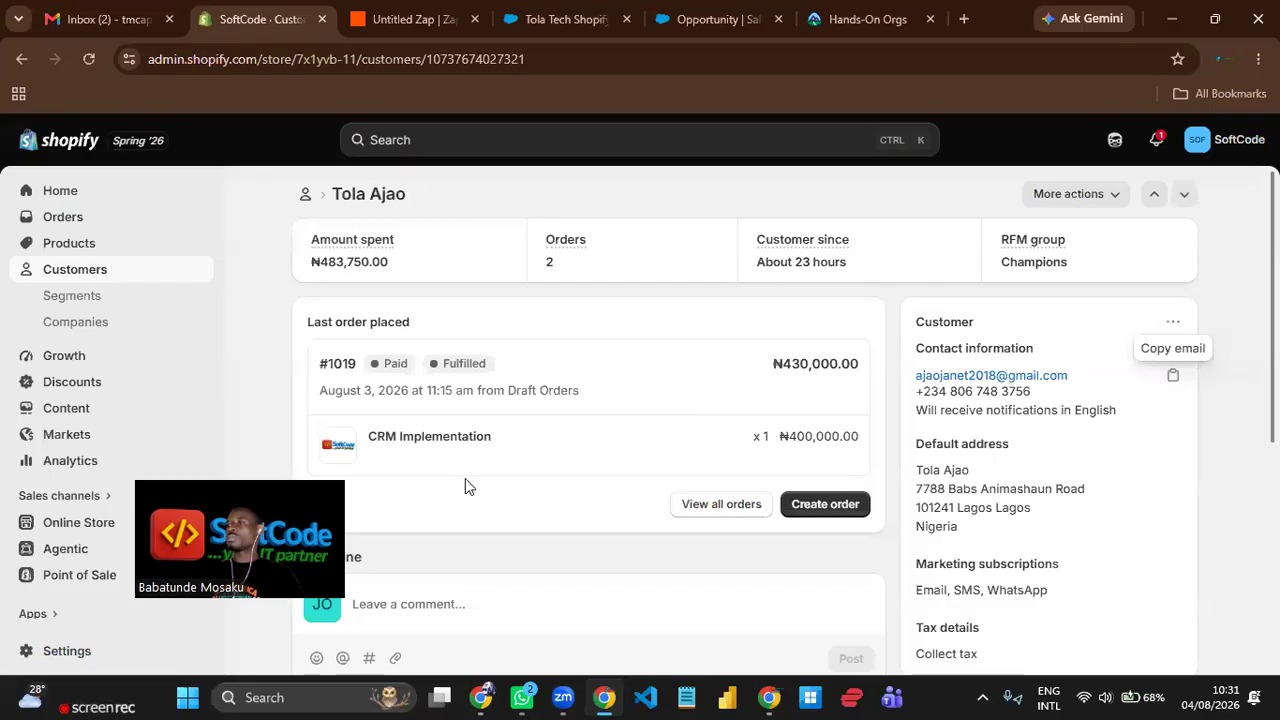
click(401, 21)
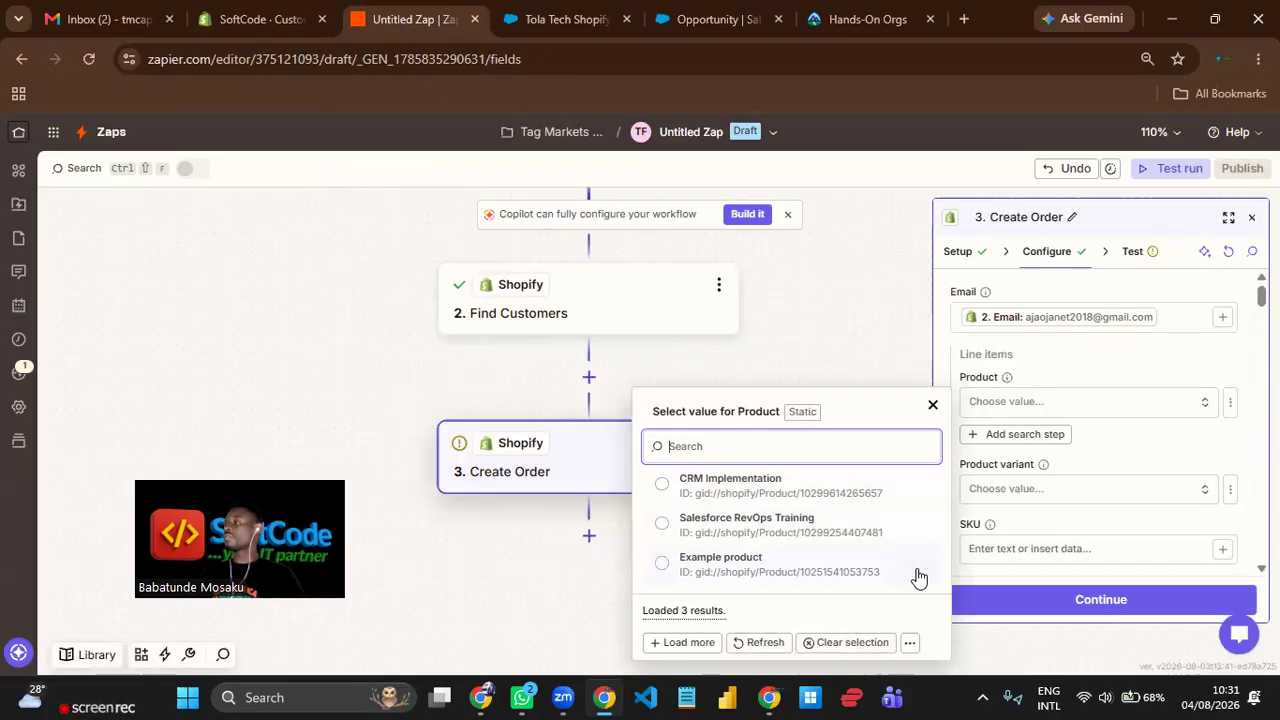
click(810, 541)
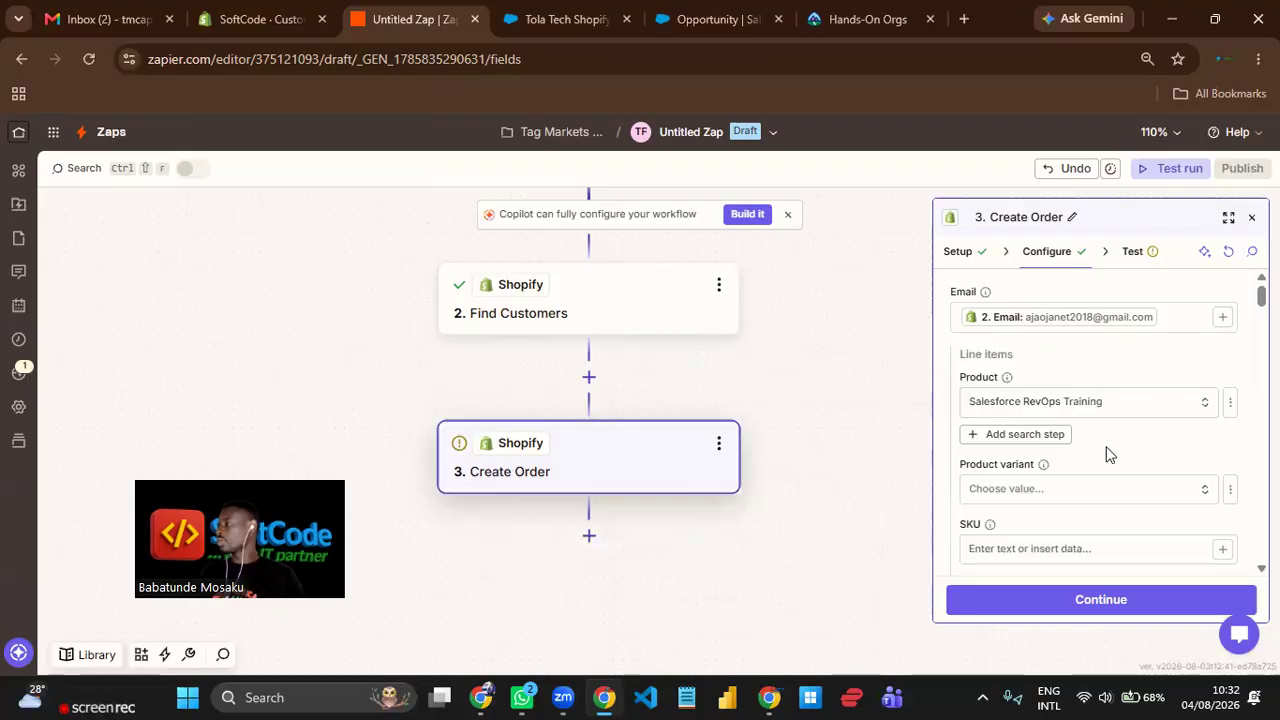
Set "Buyer accepts marketing?" to True for the order.
scroll(1107, 455, down, 5)
scroll(1110, 450, down, 4)
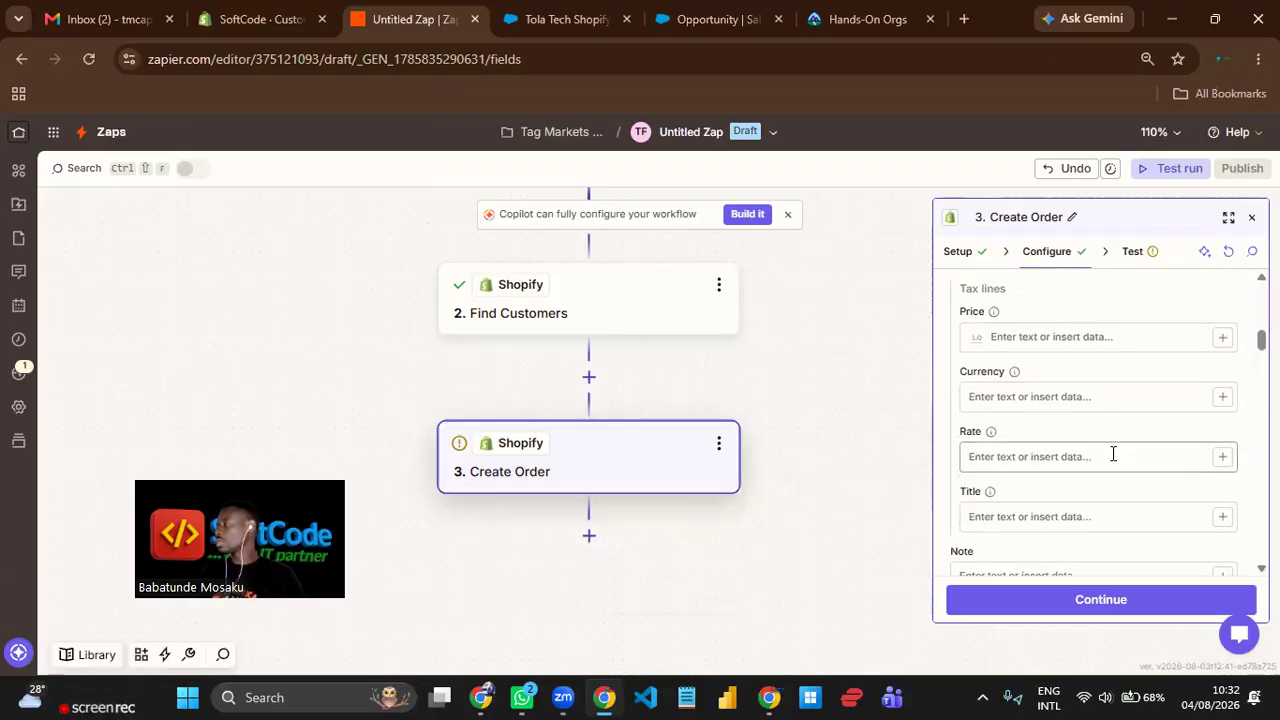
scroll(1120, 451, down, 2)
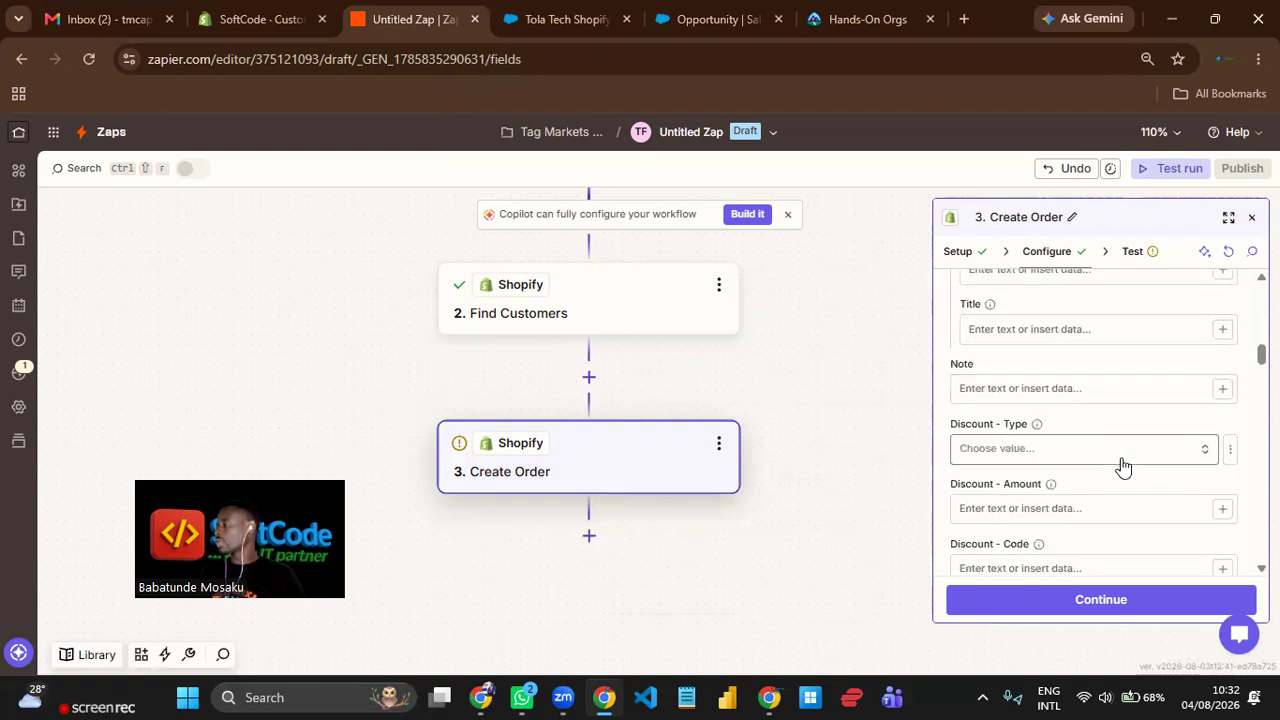
scroll(1122, 465, down, 5)
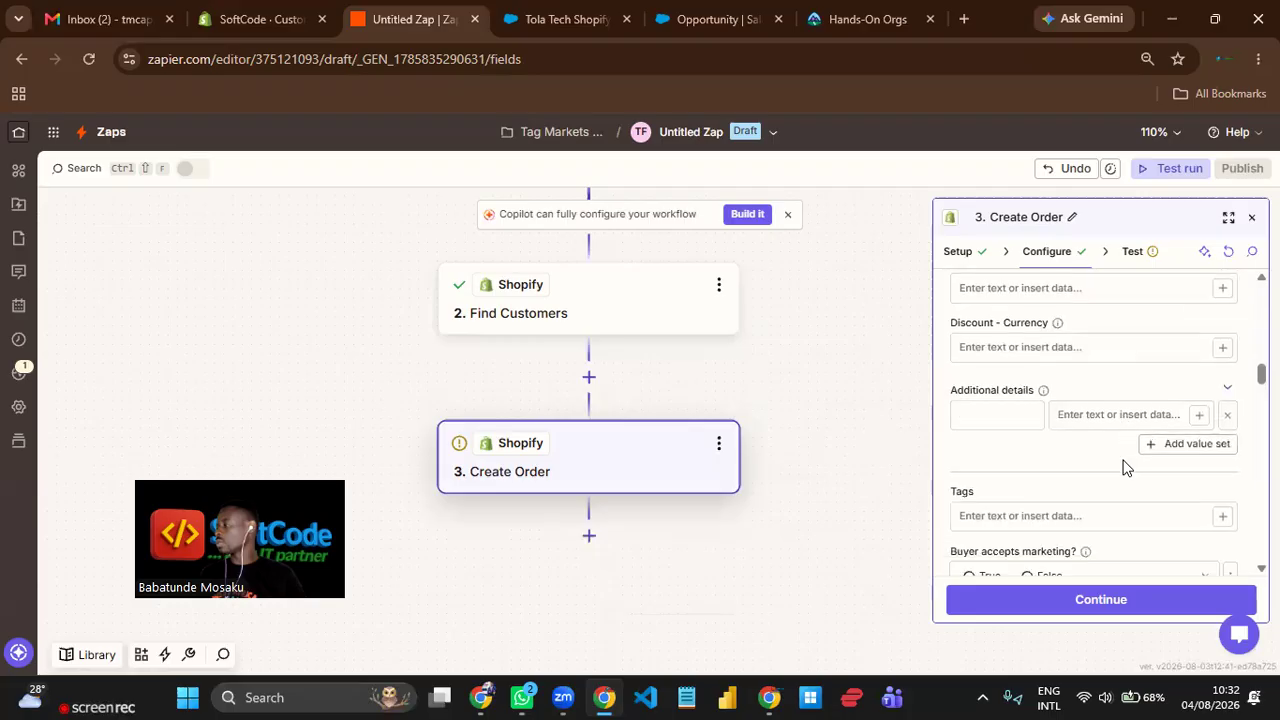
scroll(1125, 467, down, 1)
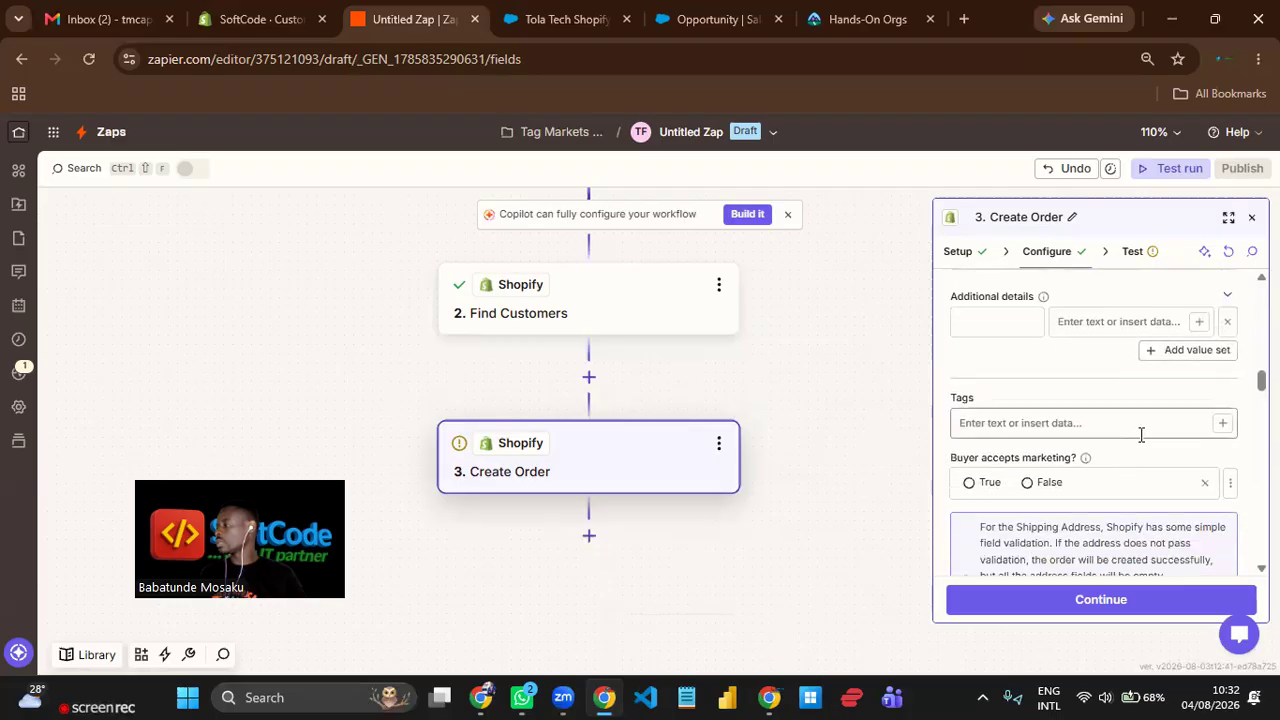
click(992, 484)
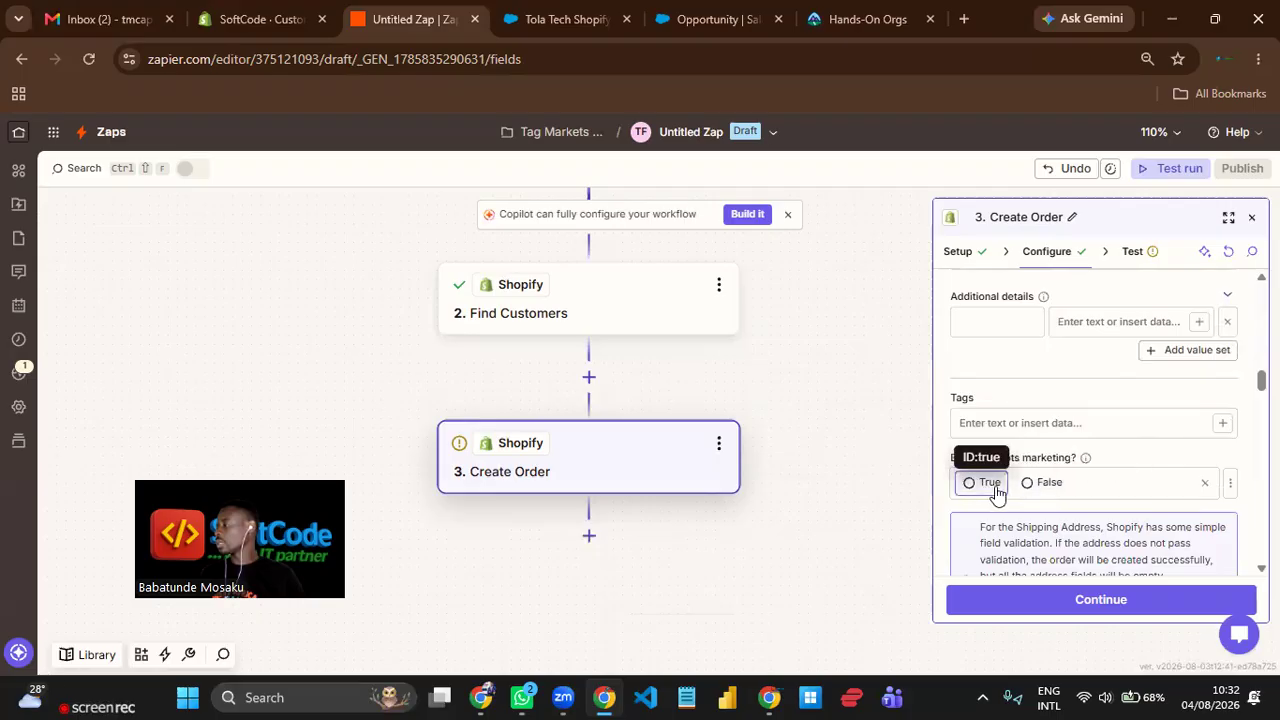
Set both Send Receipt and Send Fulfillment Receipt to Yes for the order.
scroll(1136, 456, down, 3)
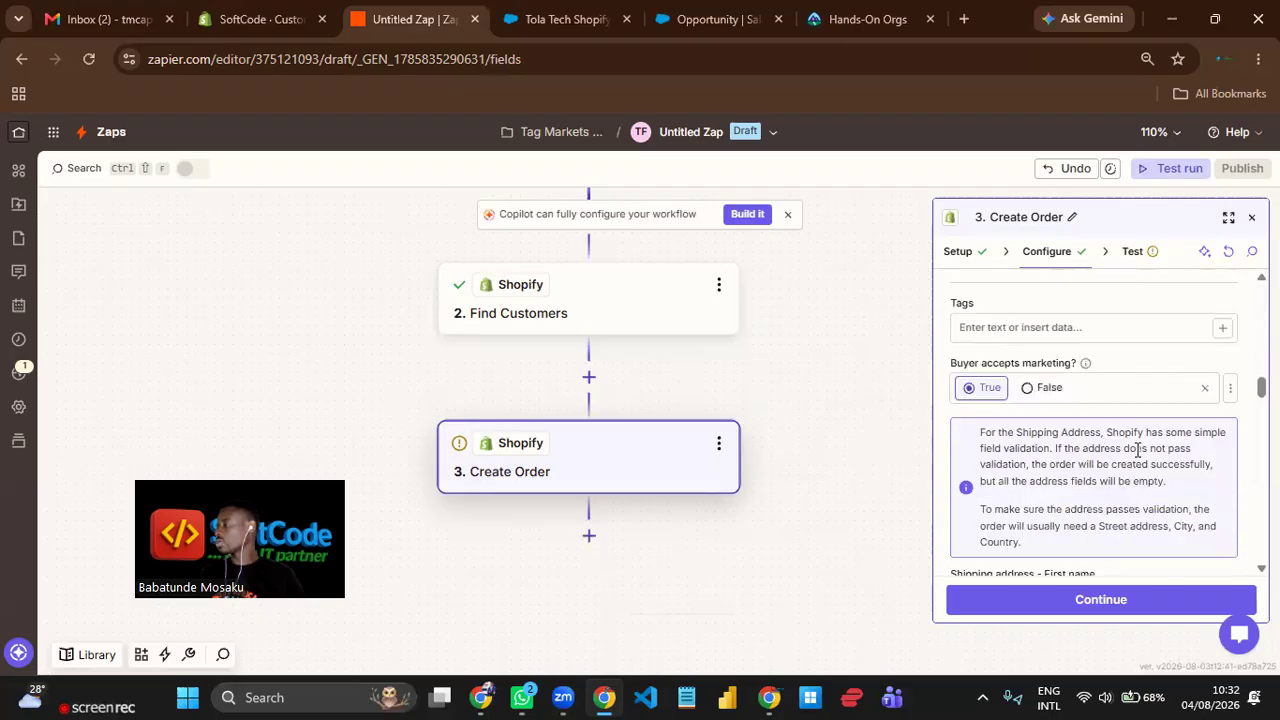
scroll(1136, 456, down, 6)
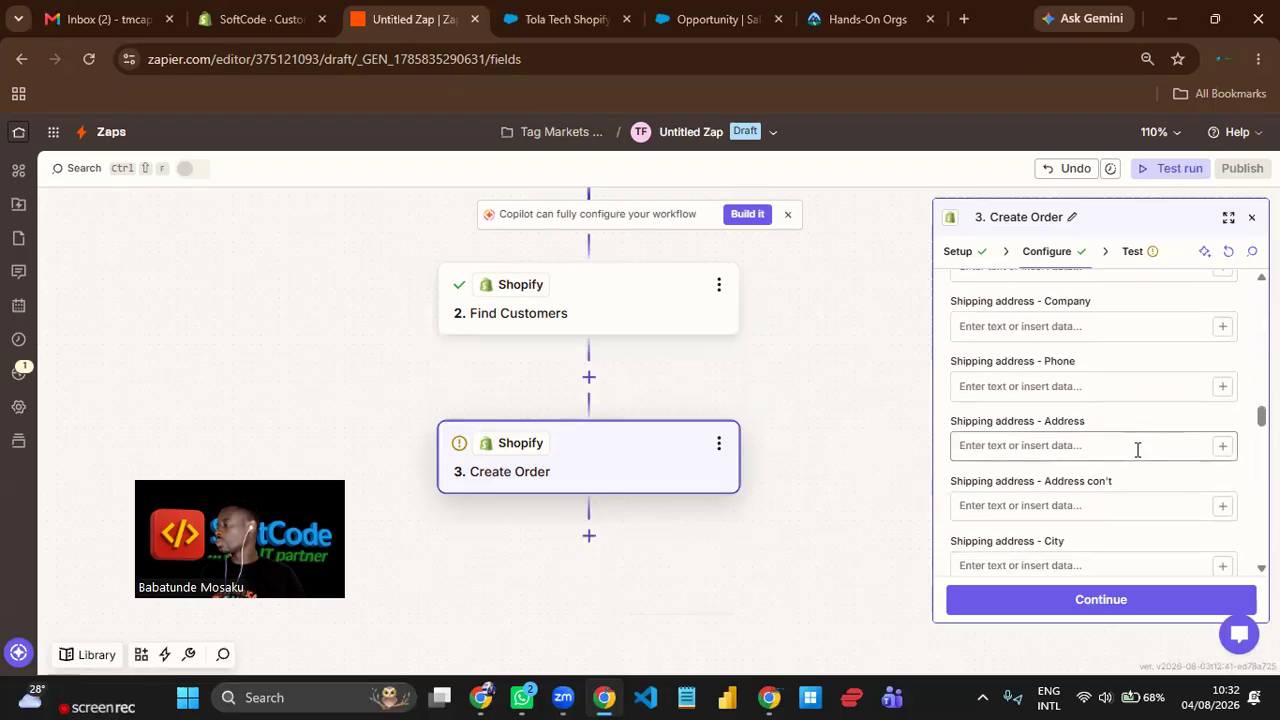
scroll(1139, 450, down, 4)
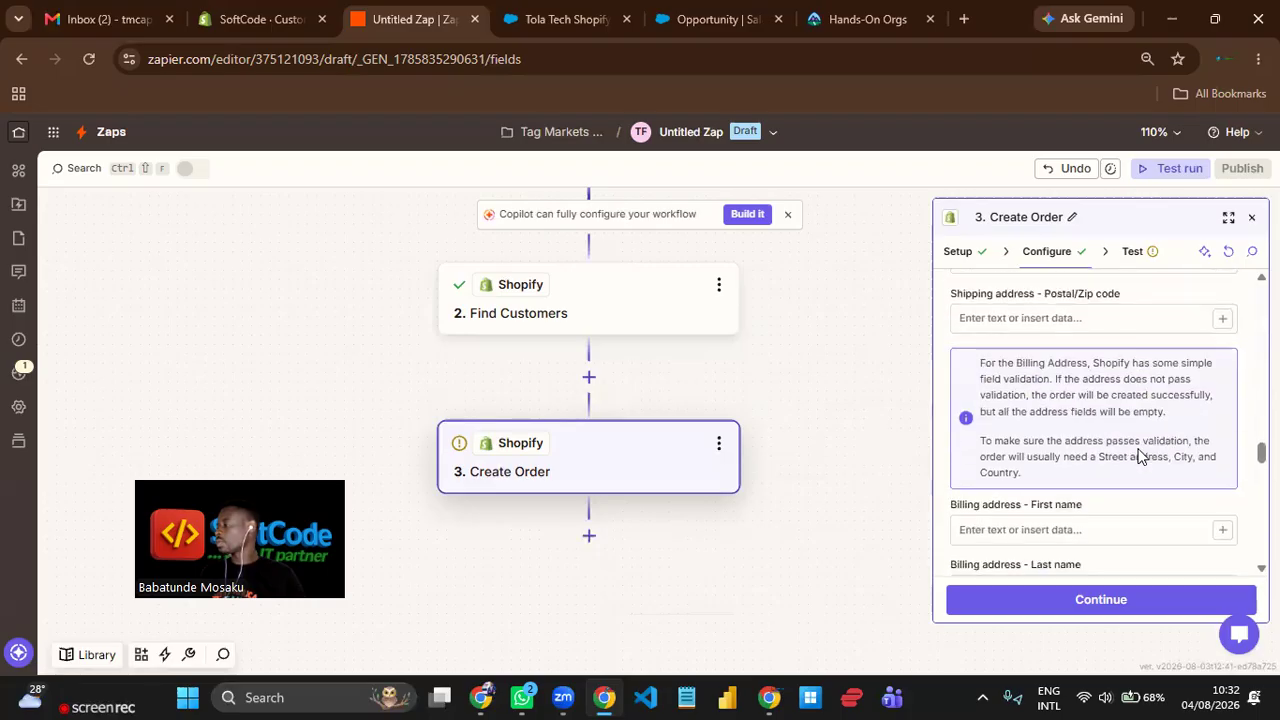
scroll(1140, 456, down, 5)
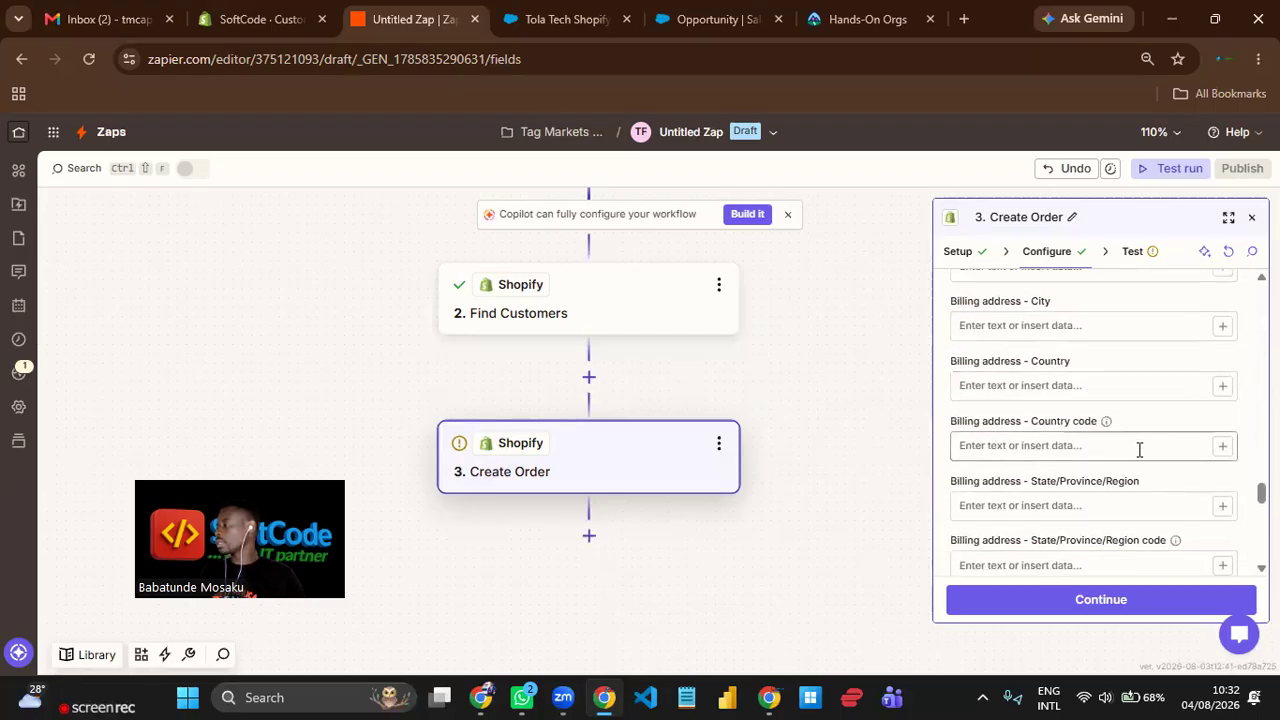
scroll(1139, 450, down, 3)
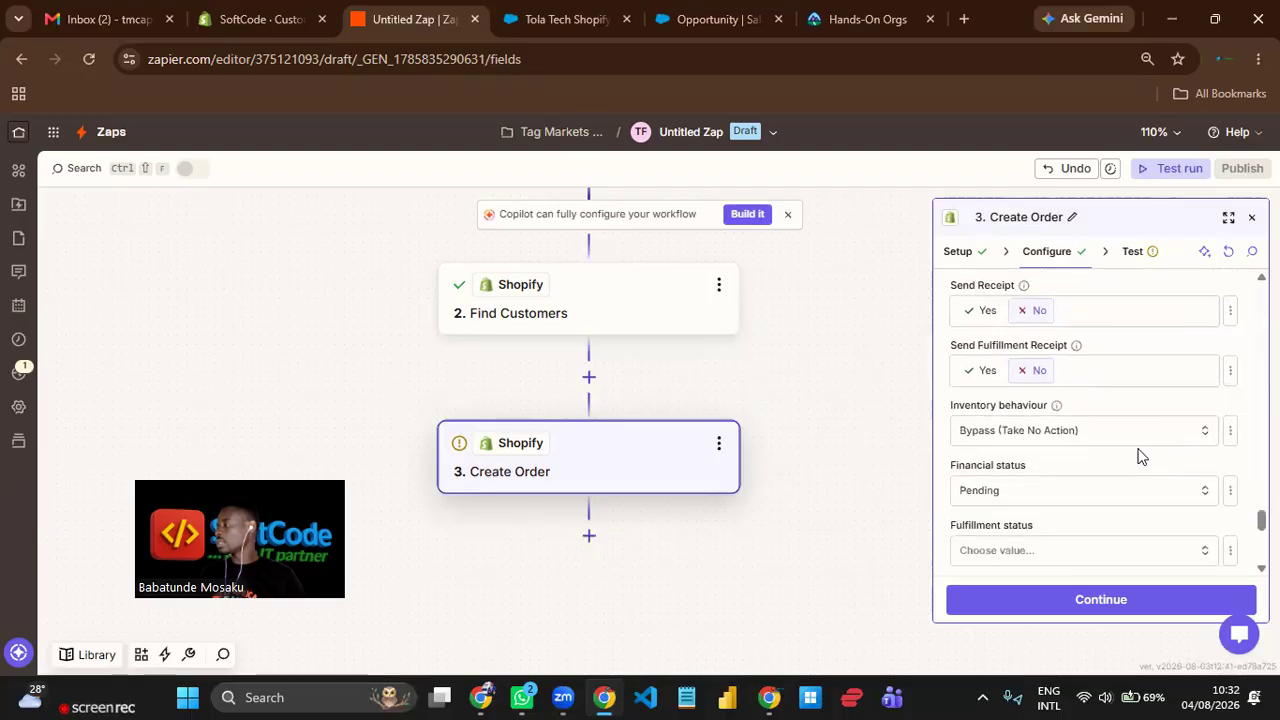
click(965, 312)
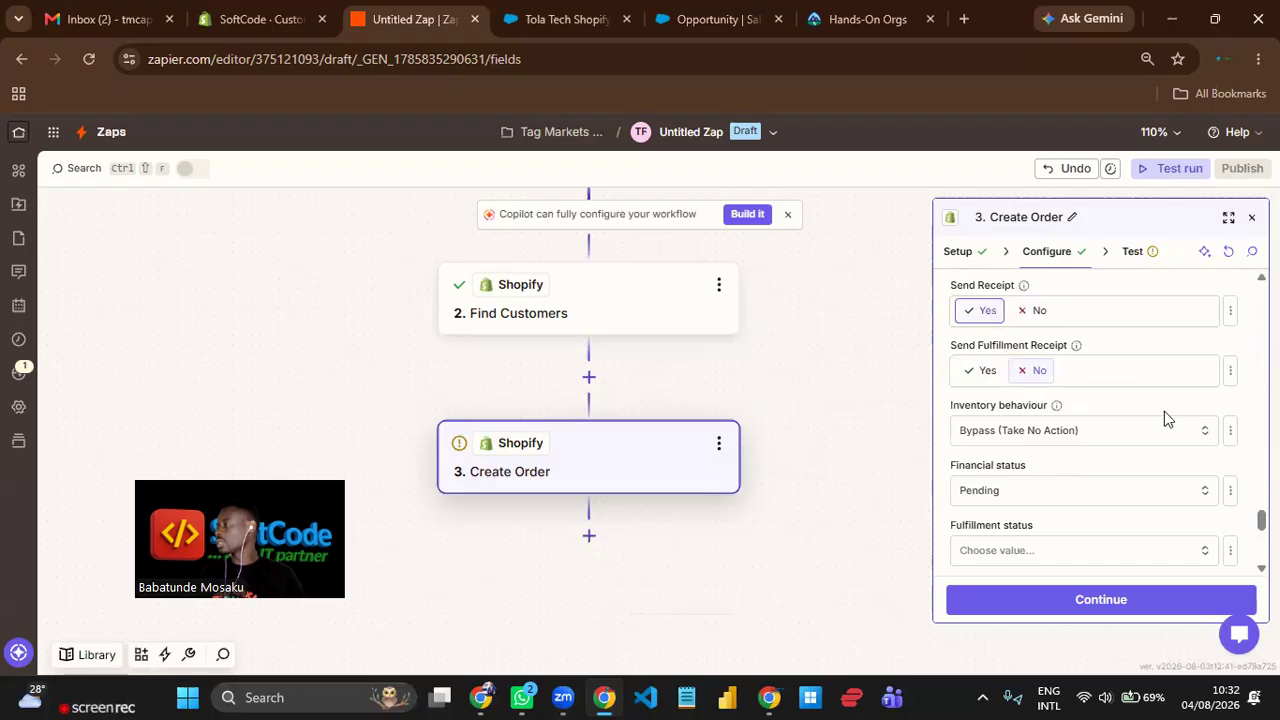
click(966, 371)
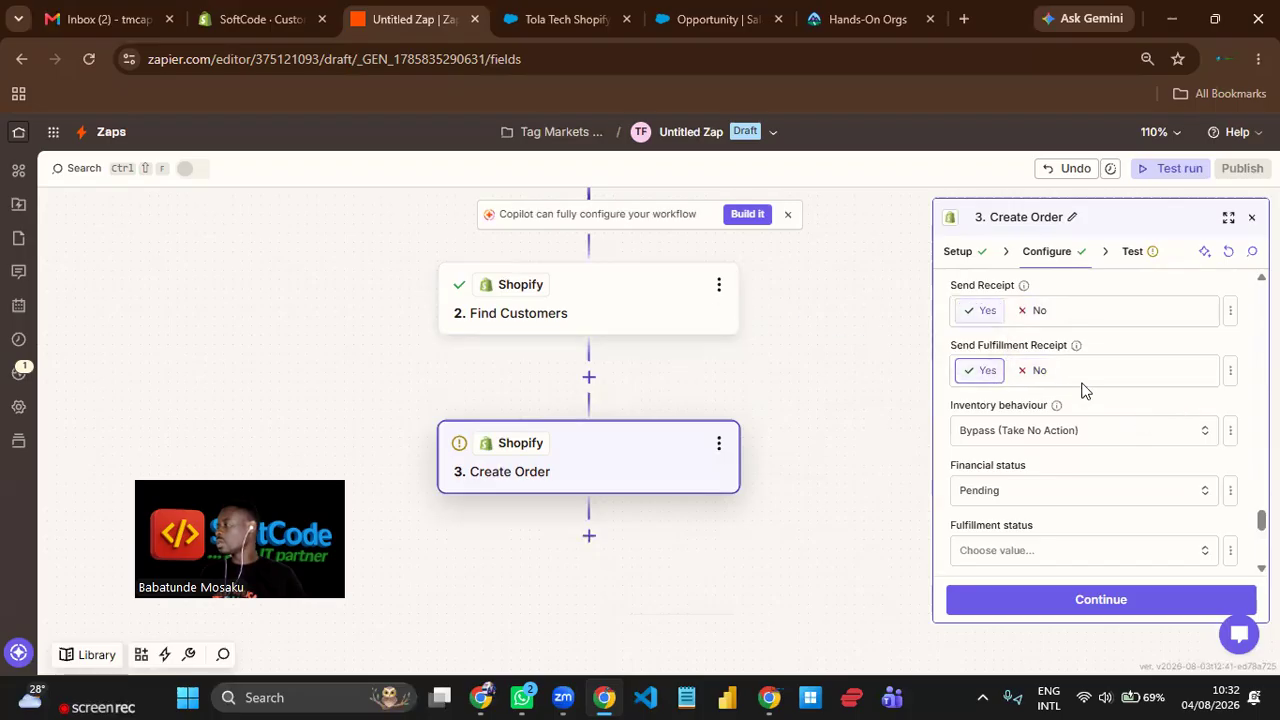
Review the order's inventory behaviour options and set its financial status to Paid.
scroll(1125, 410, down, 1)
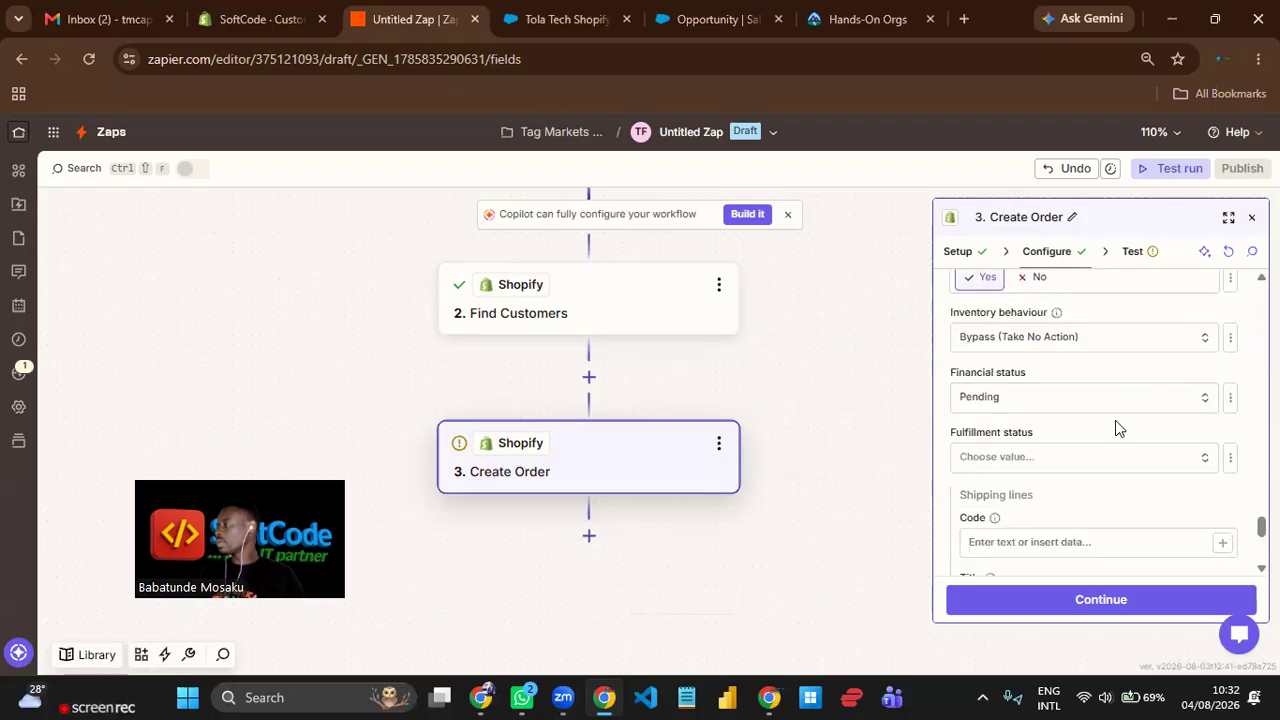
click(1066, 339)
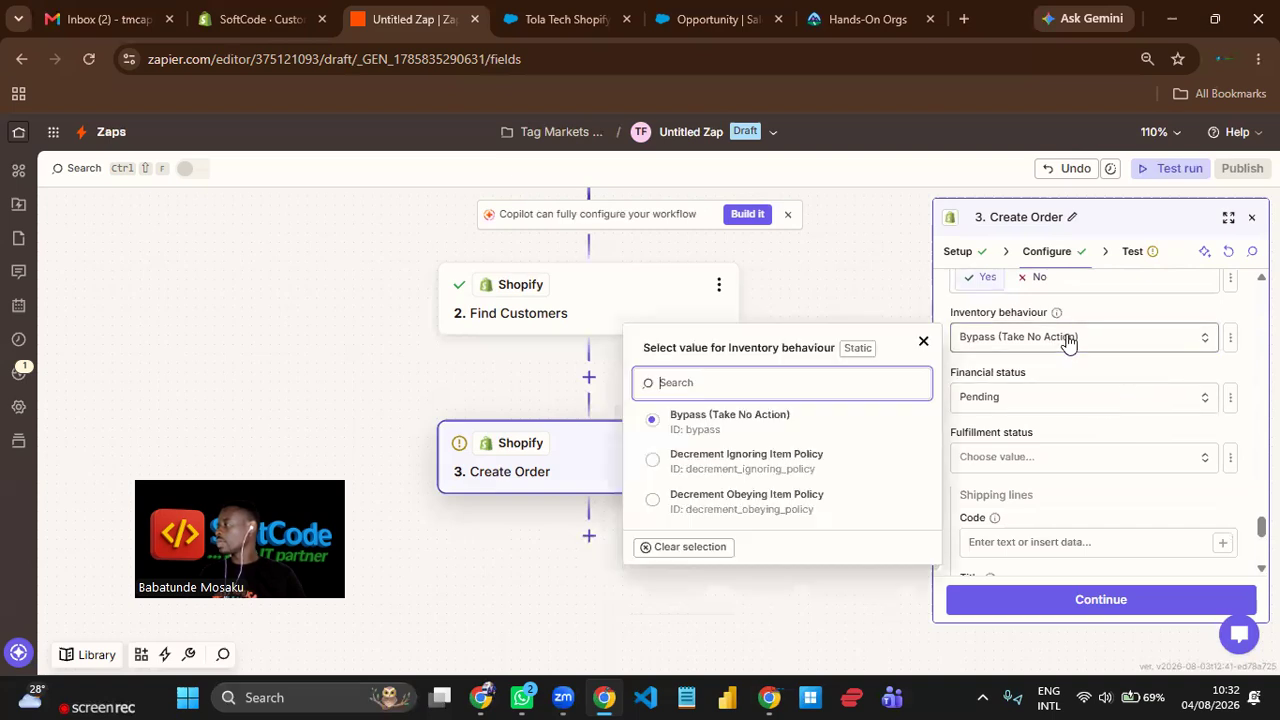
click(1098, 368)
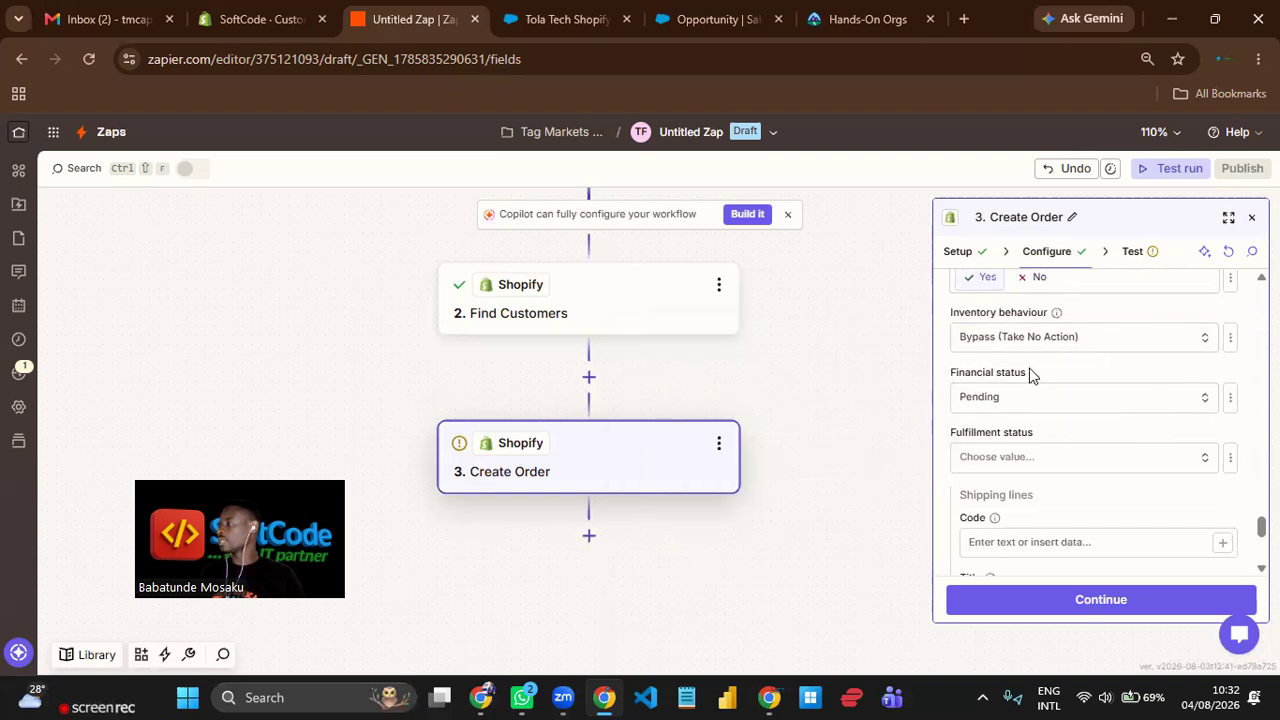
drag(1032, 375, 950, 369)
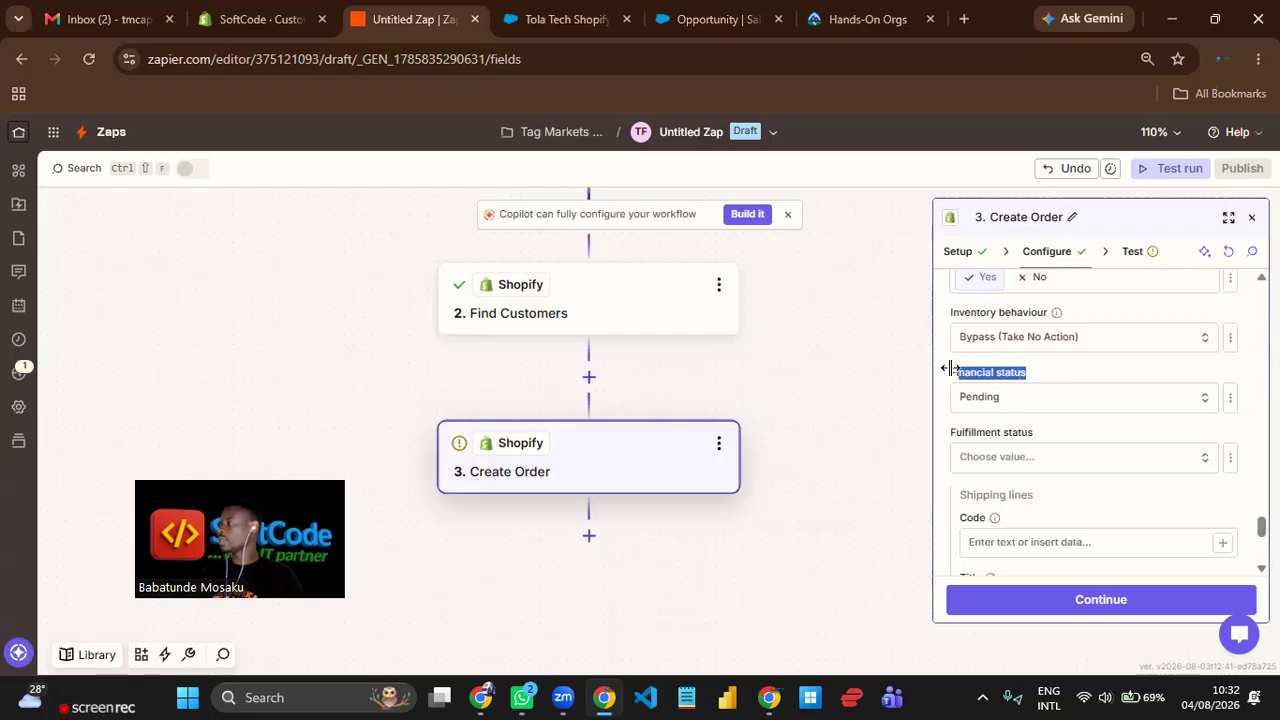
click(1063, 404)
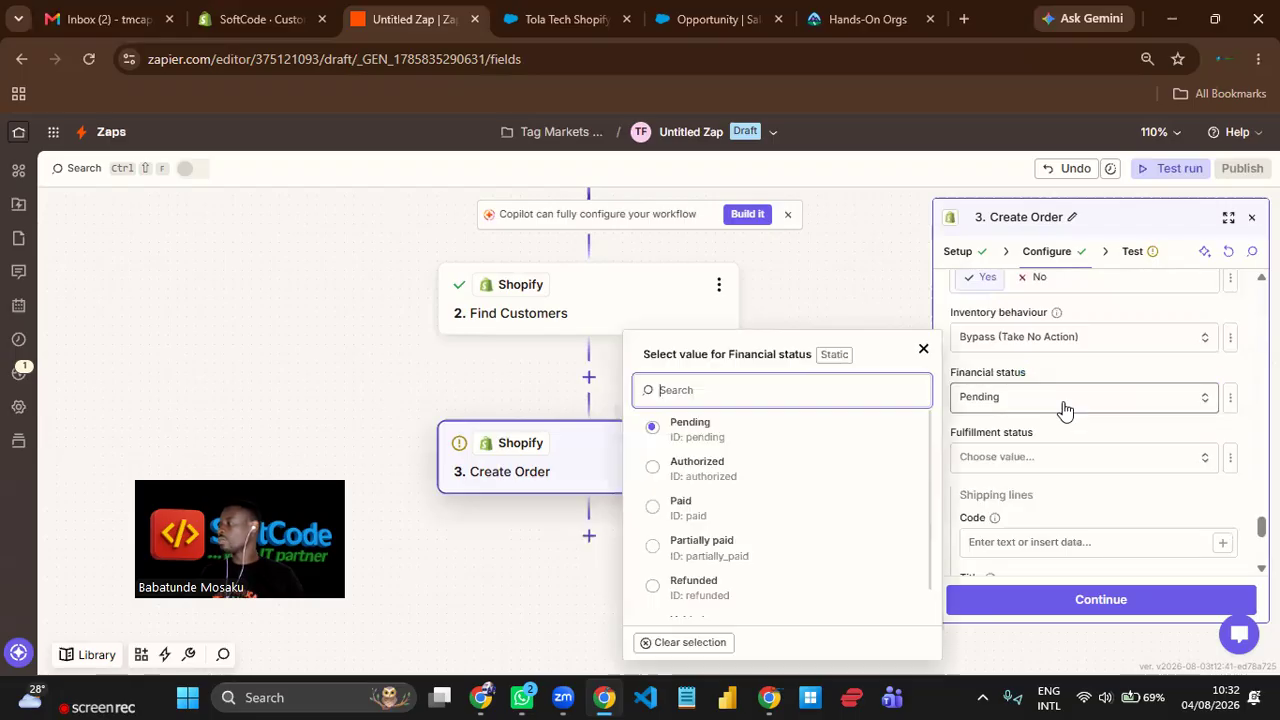
click(721, 513)
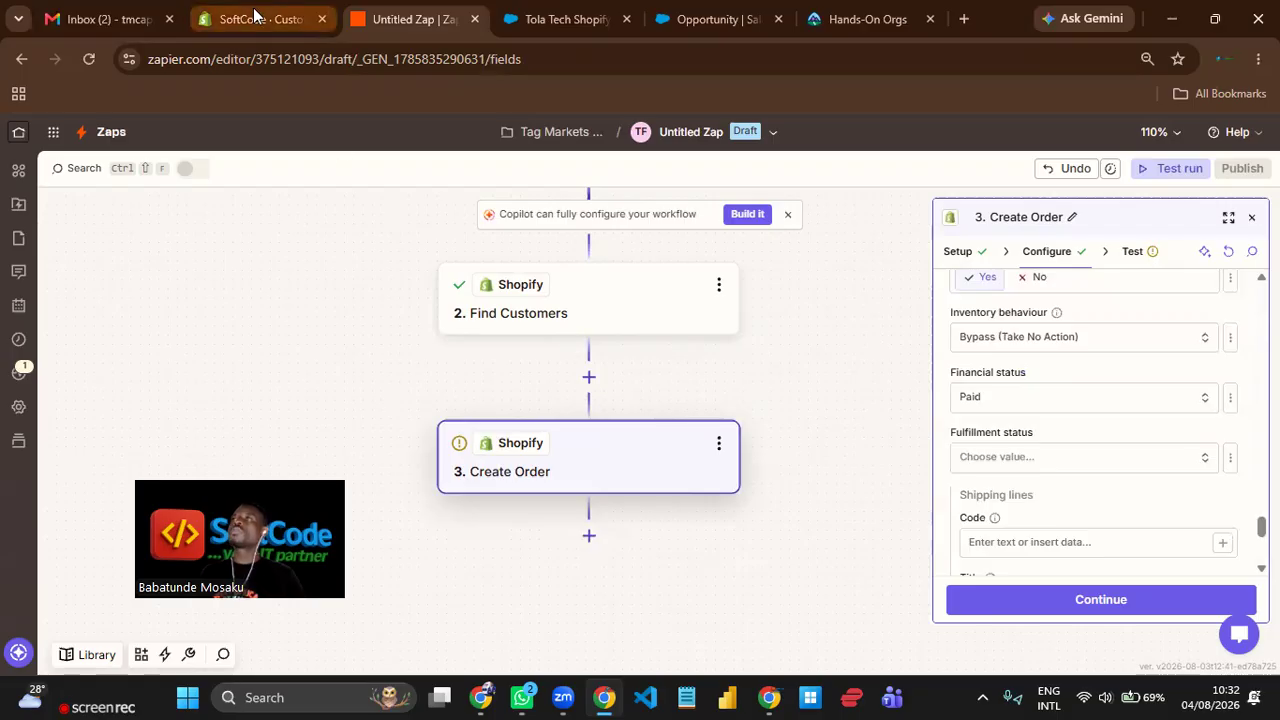
Check the customer's record in Shopify, set the order's fulfillment status to "Every line item in the order has been fulfilled", and review the configured fields.
click(255, 17)
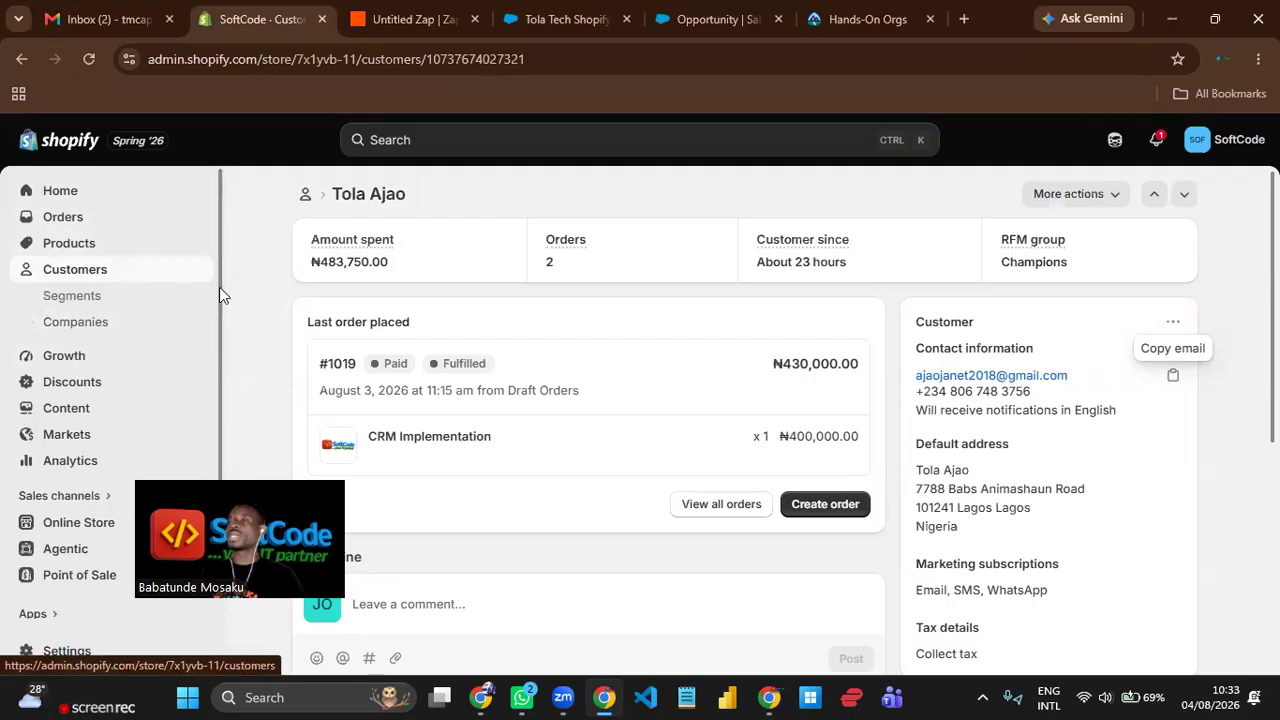
click(437, 23)
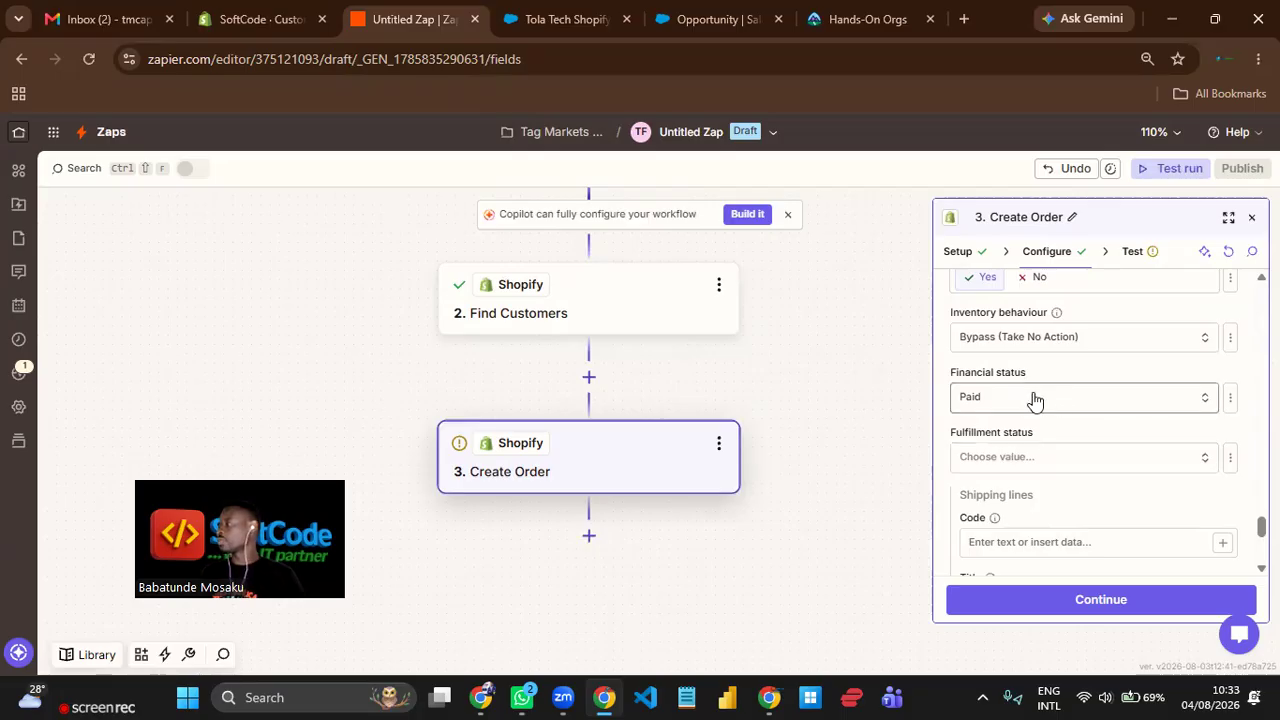
click(1060, 456)
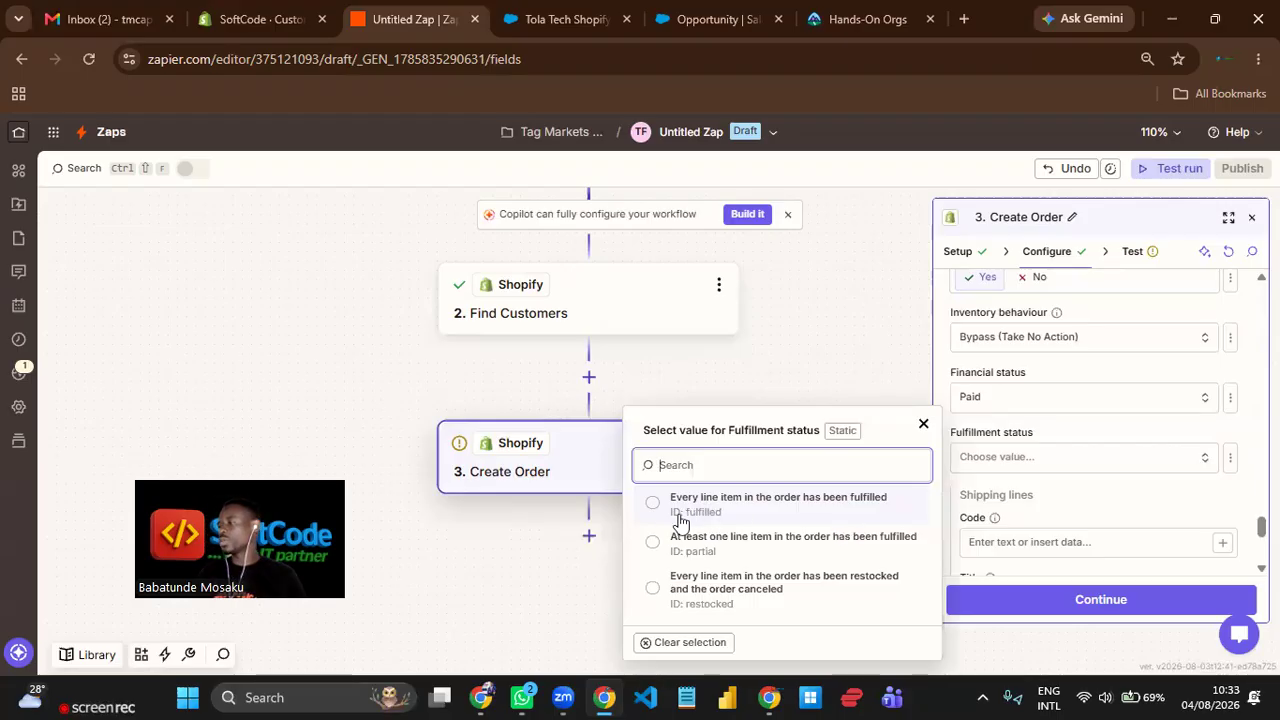
click(773, 511)
scroll(1050, 470, down, 2)
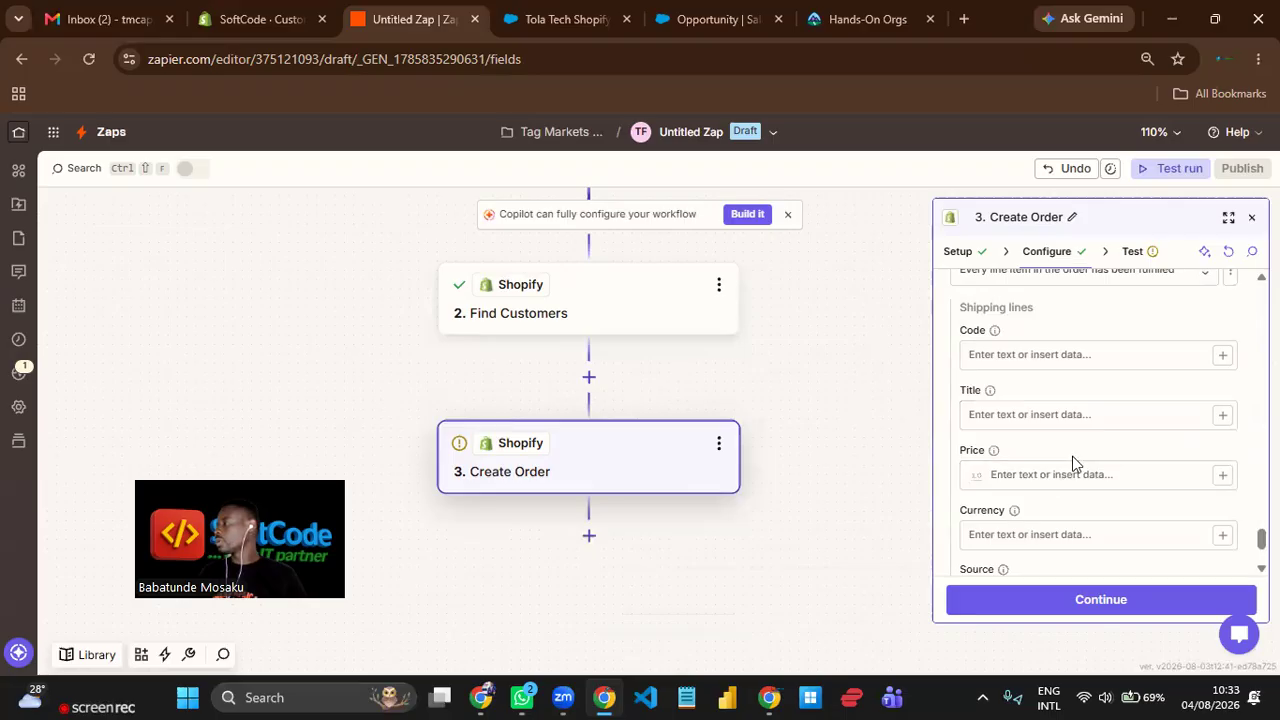
scroll(1088, 450, down, 2)
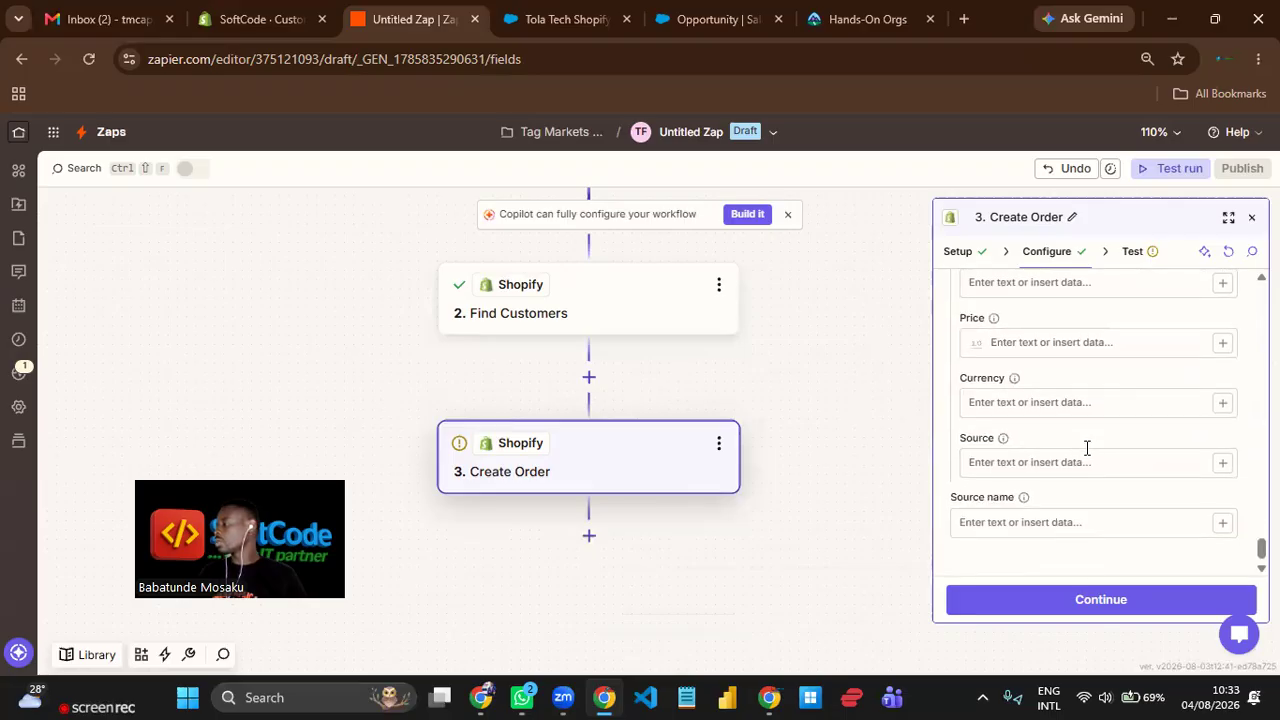
scroll(1088, 454, up, 8)
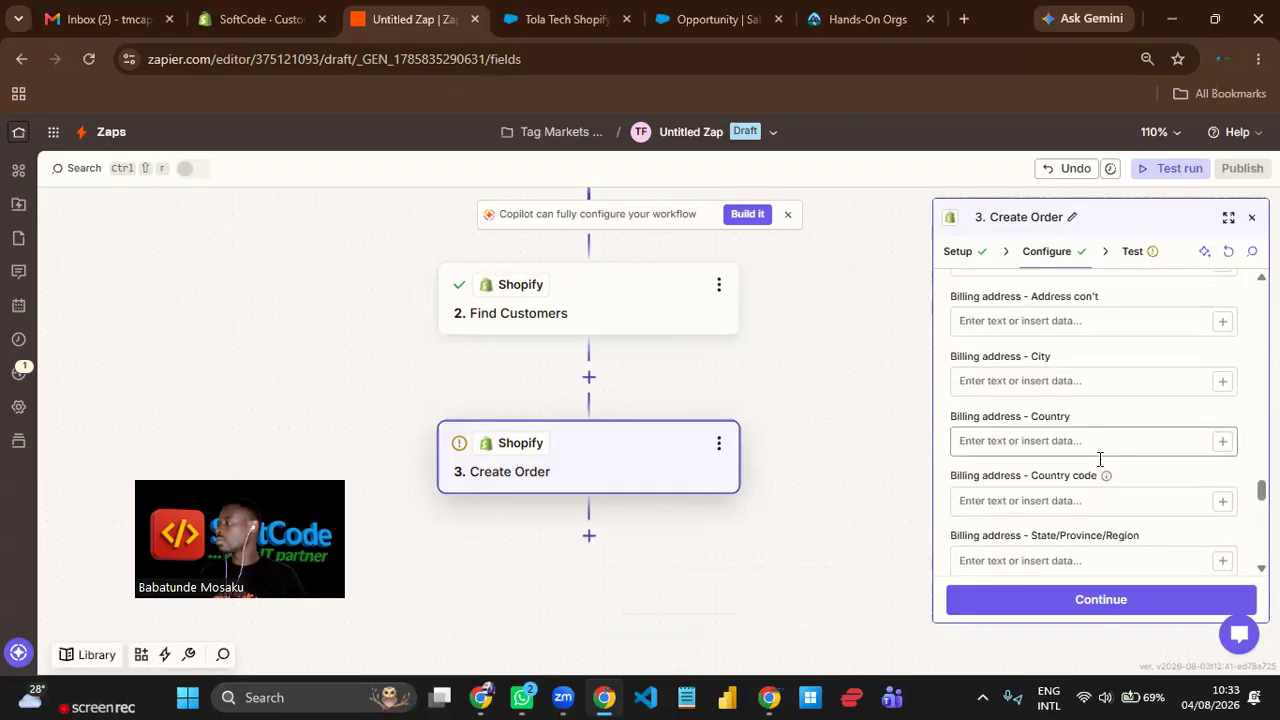
scroll(1100, 420, up, 5)
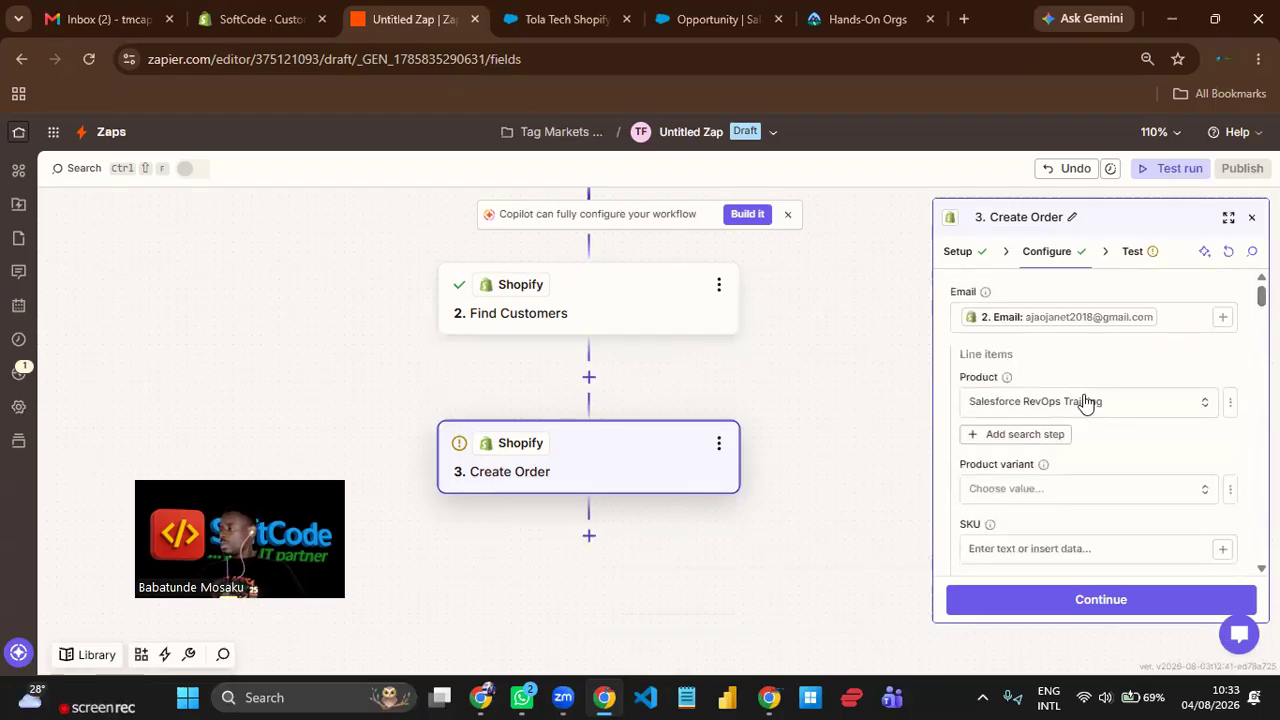
Review the Create Order fields, from line items and discounts through addresses, receipts and status settings to shipping lines and source name.
scroll(1086, 398, down, 1)
scroll(1087, 397, down, 2)
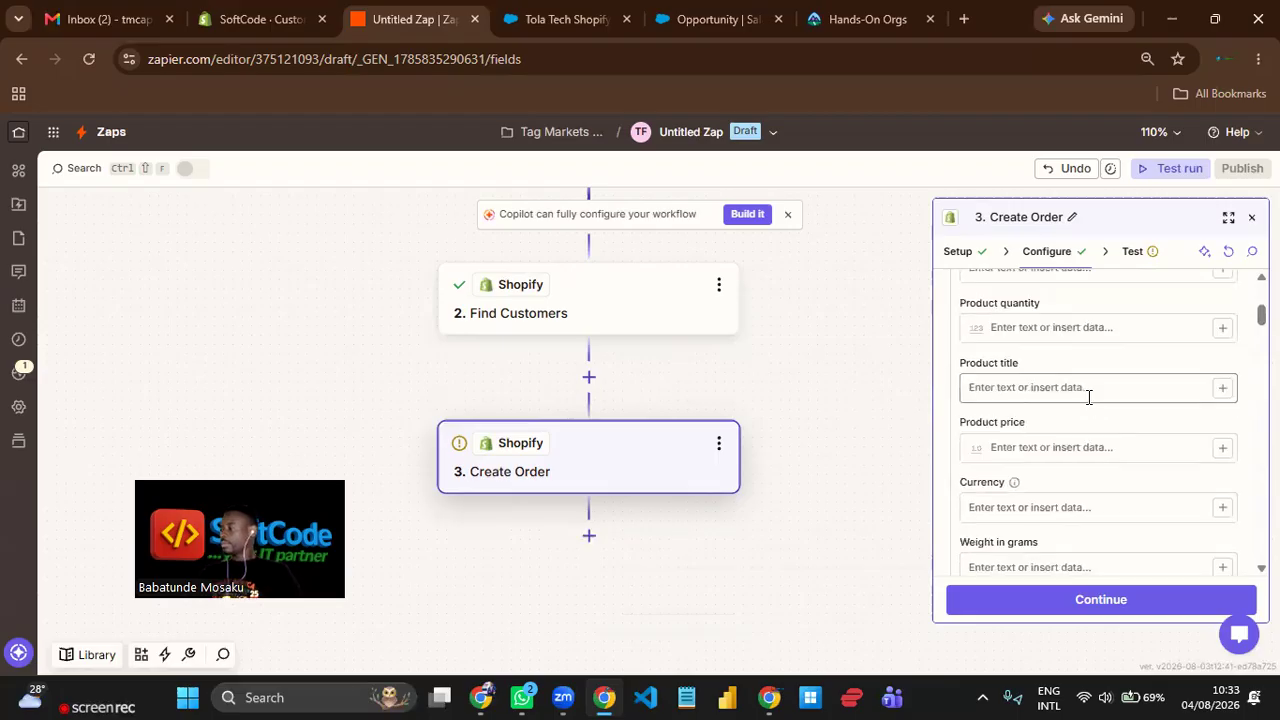
scroll(1088, 397, down, 2)
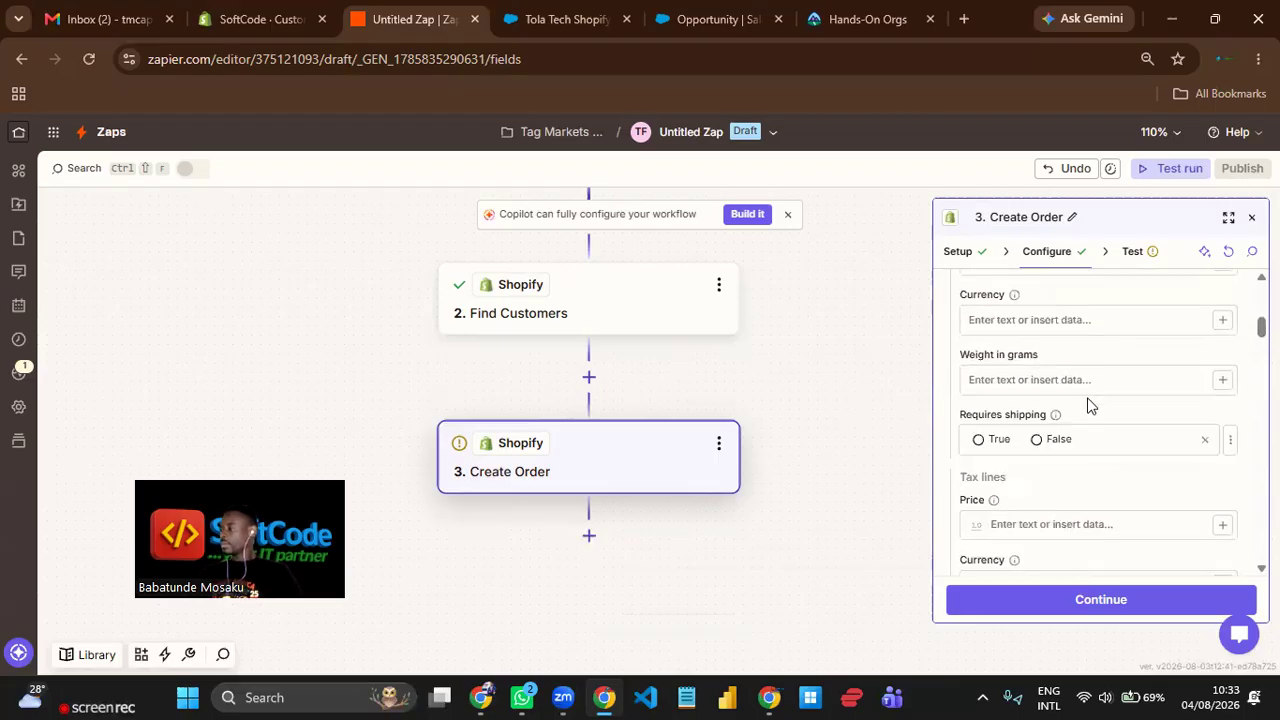
scroll(1090, 405, down, 1)
scroll(1089, 401, down, 3)
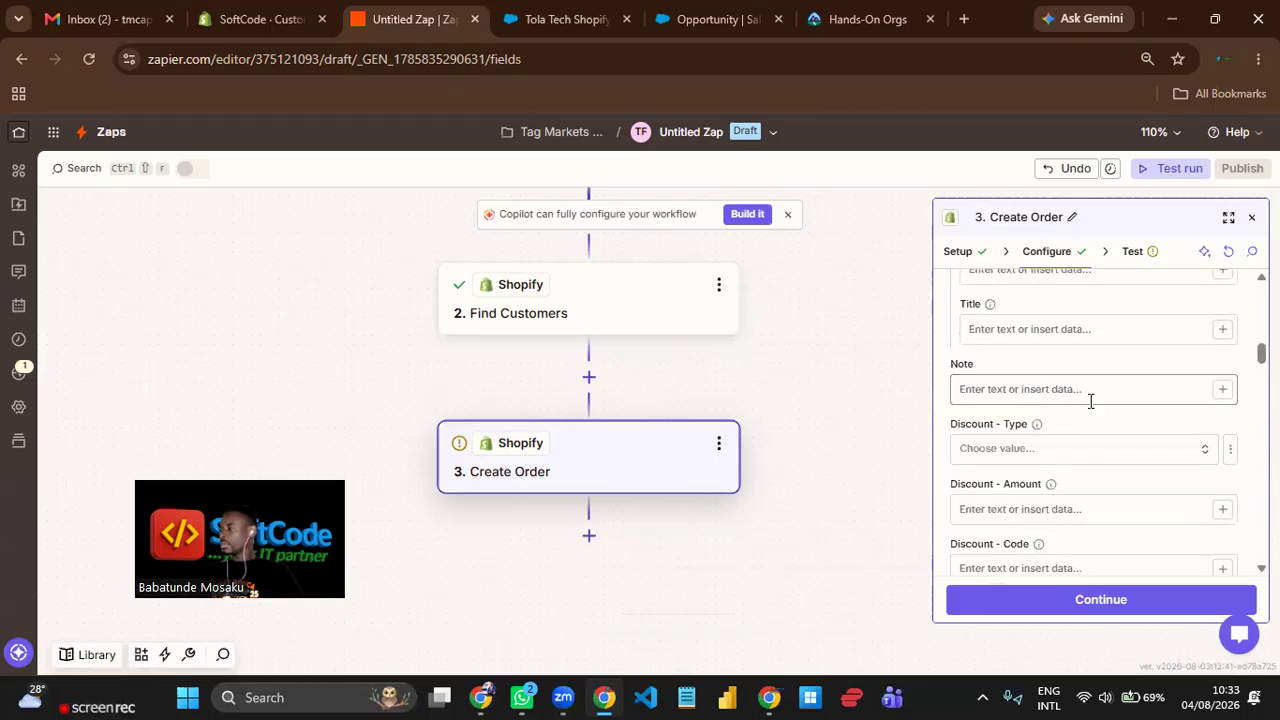
scroll(1090, 401, down, 1)
scroll(1089, 405, down, 1)
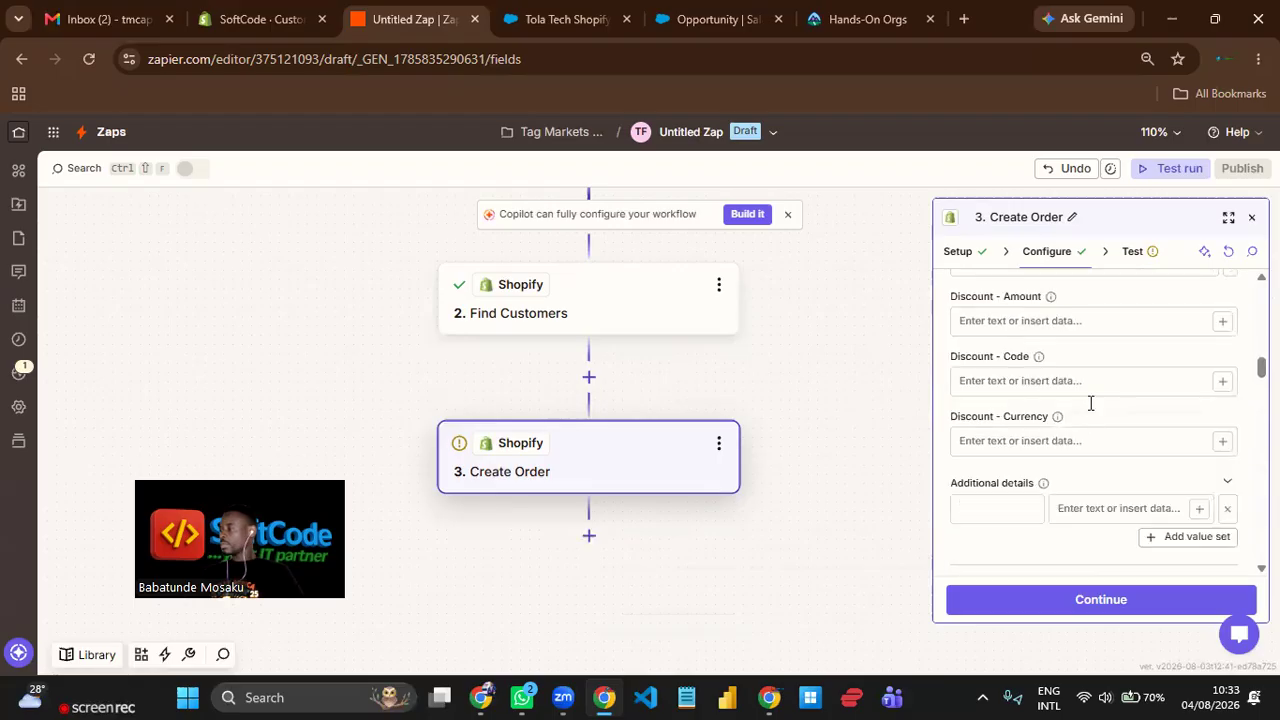
scroll(1090, 403, down, 1)
scroll(1089, 403, down, 1)
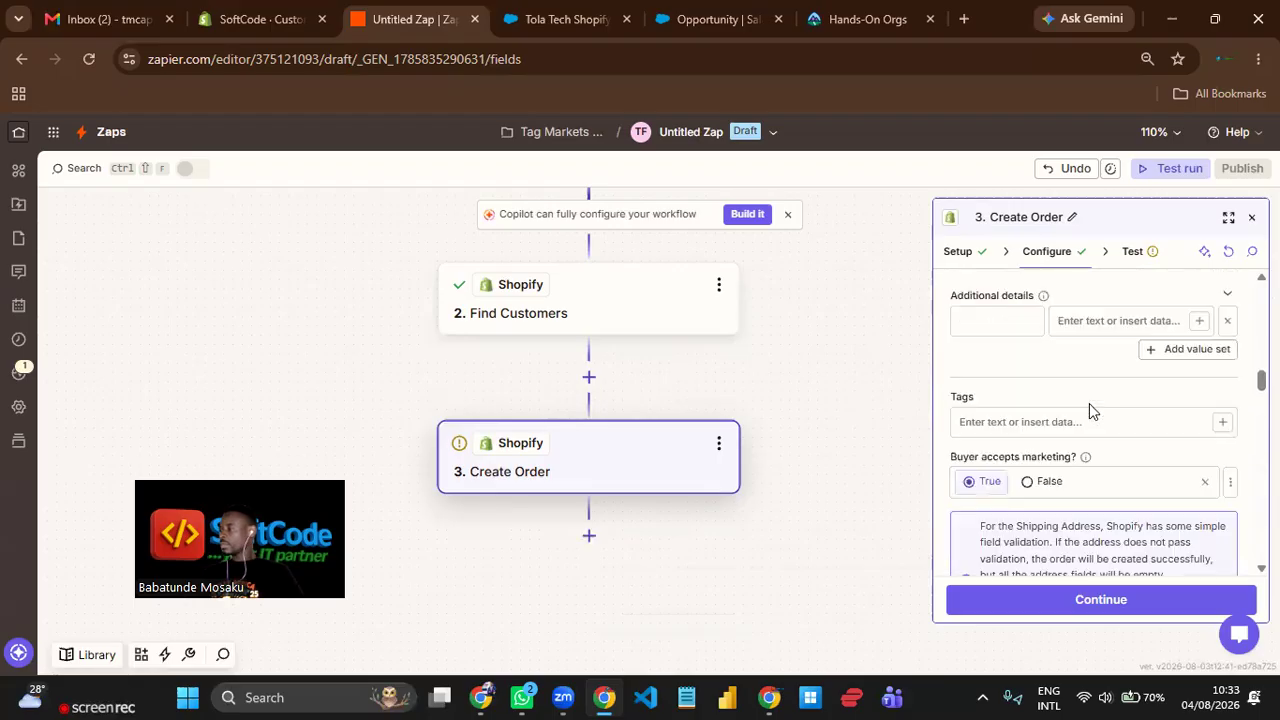
scroll(1089, 403, down, 1)
scroll(1091, 412, down, 2)
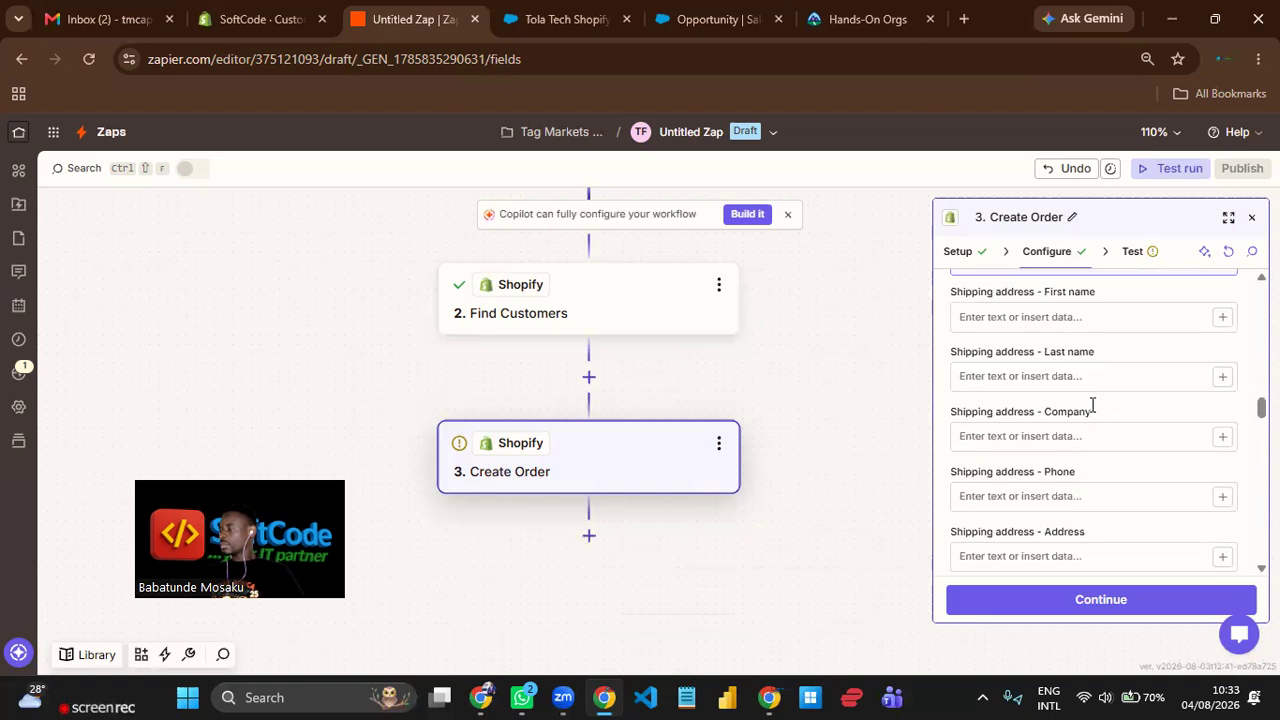
scroll(1092, 404, down, 1)
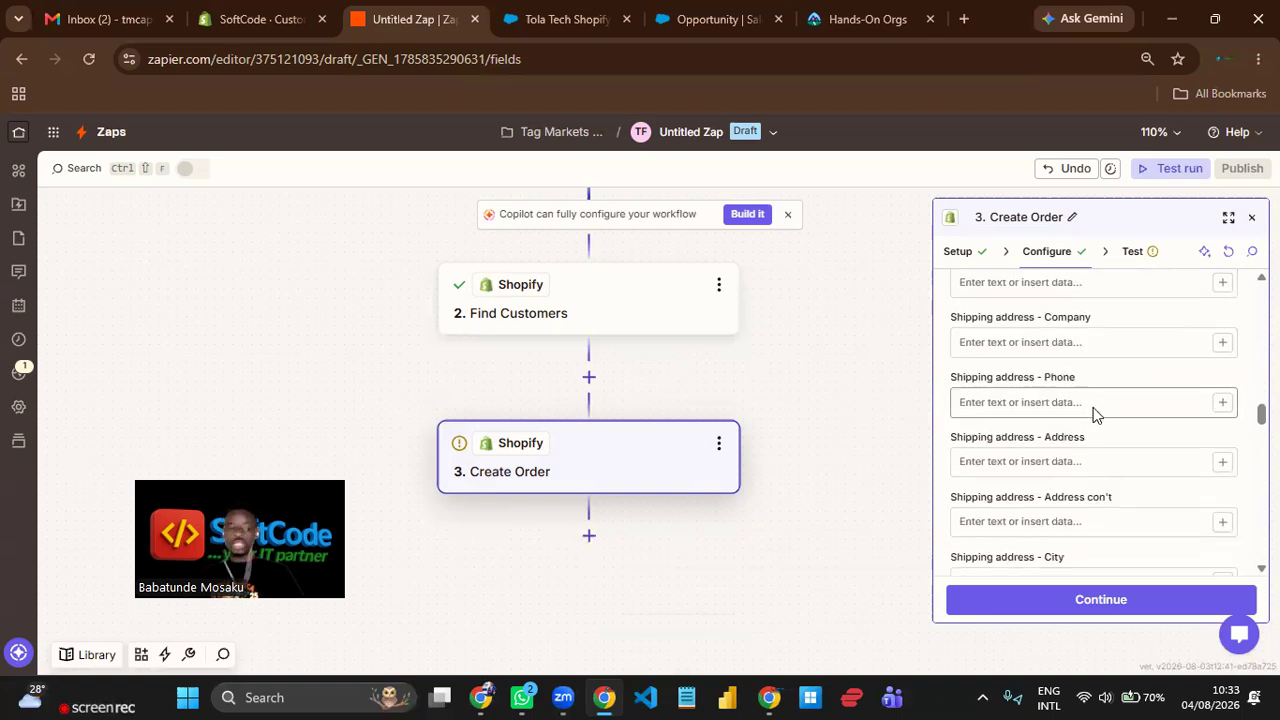
scroll(1093, 406, up, 2)
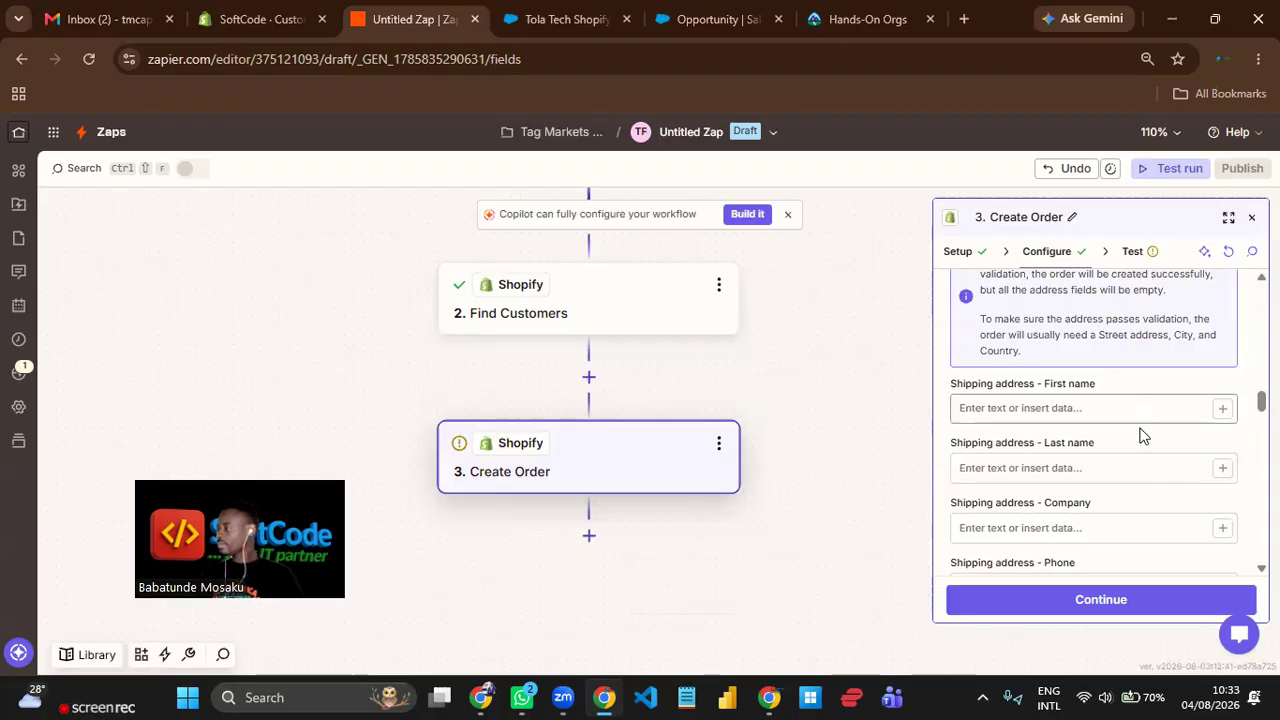
scroll(1143, 436, down, 2)
scroll(1143, 436, down, 6)
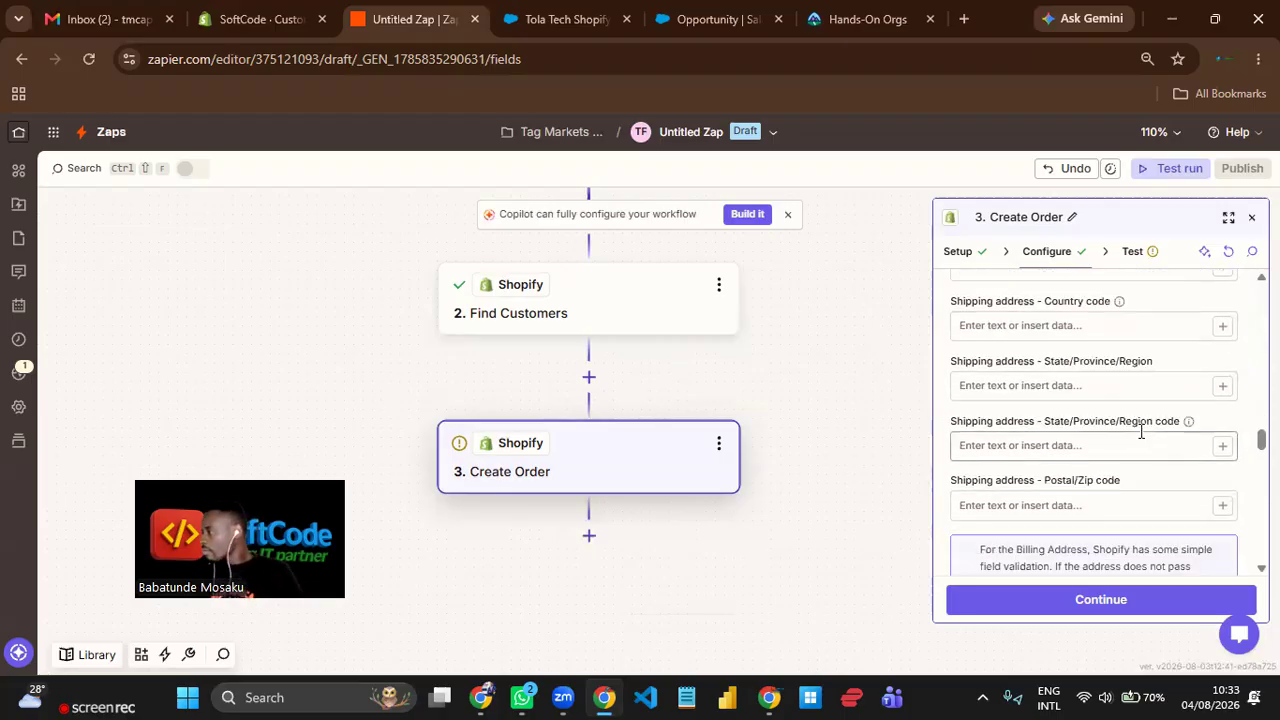
scroll(1143, 436, down, 8)
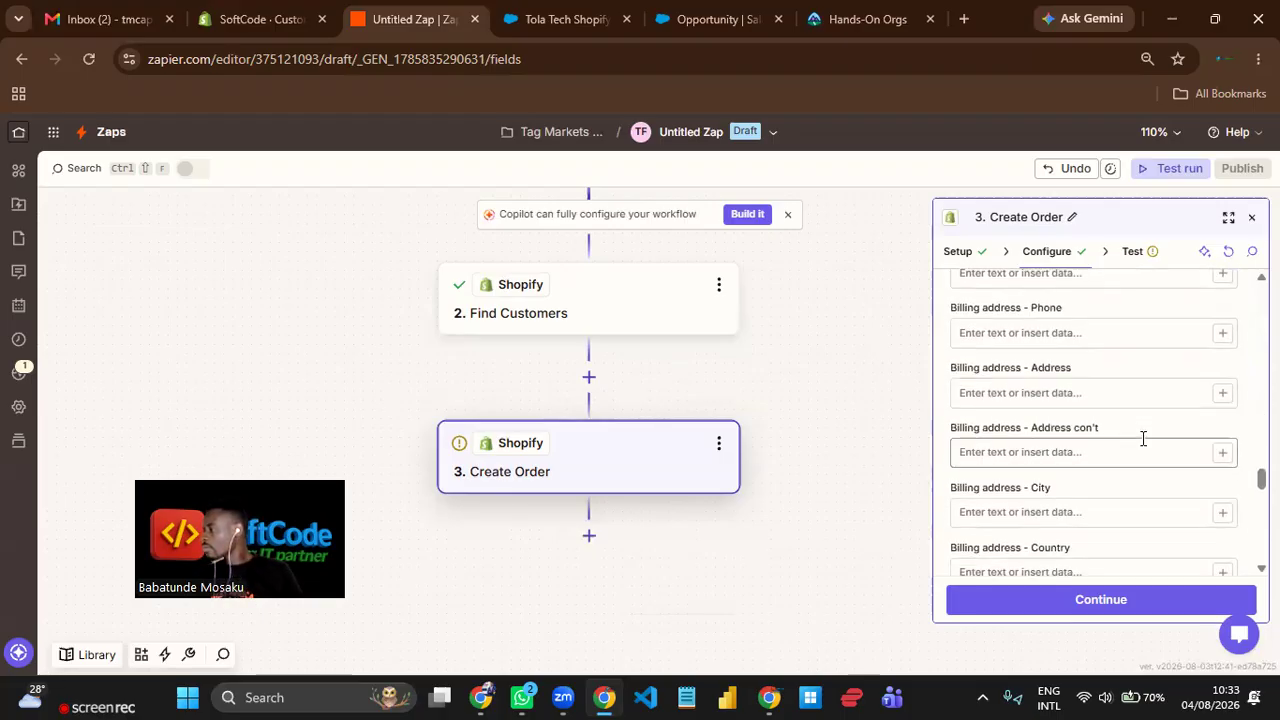
scroll(1143, 438, down, 1)
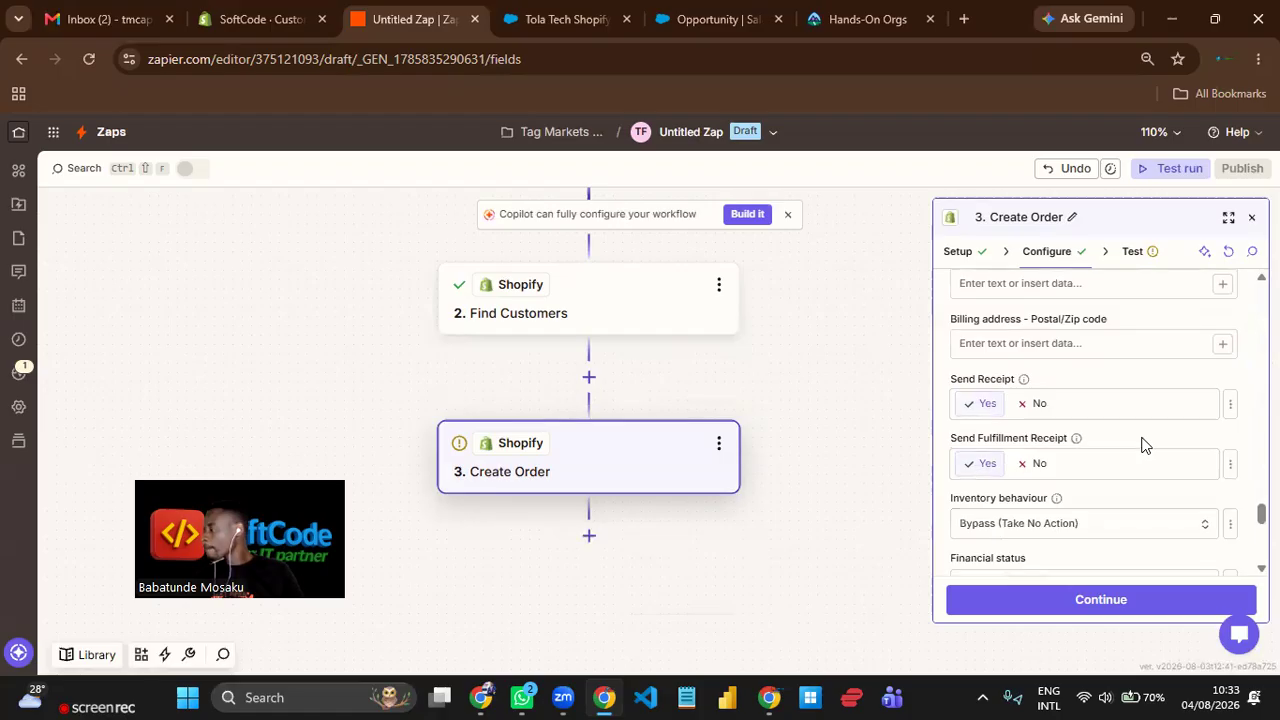
scroll(1143, 443, down, 1)
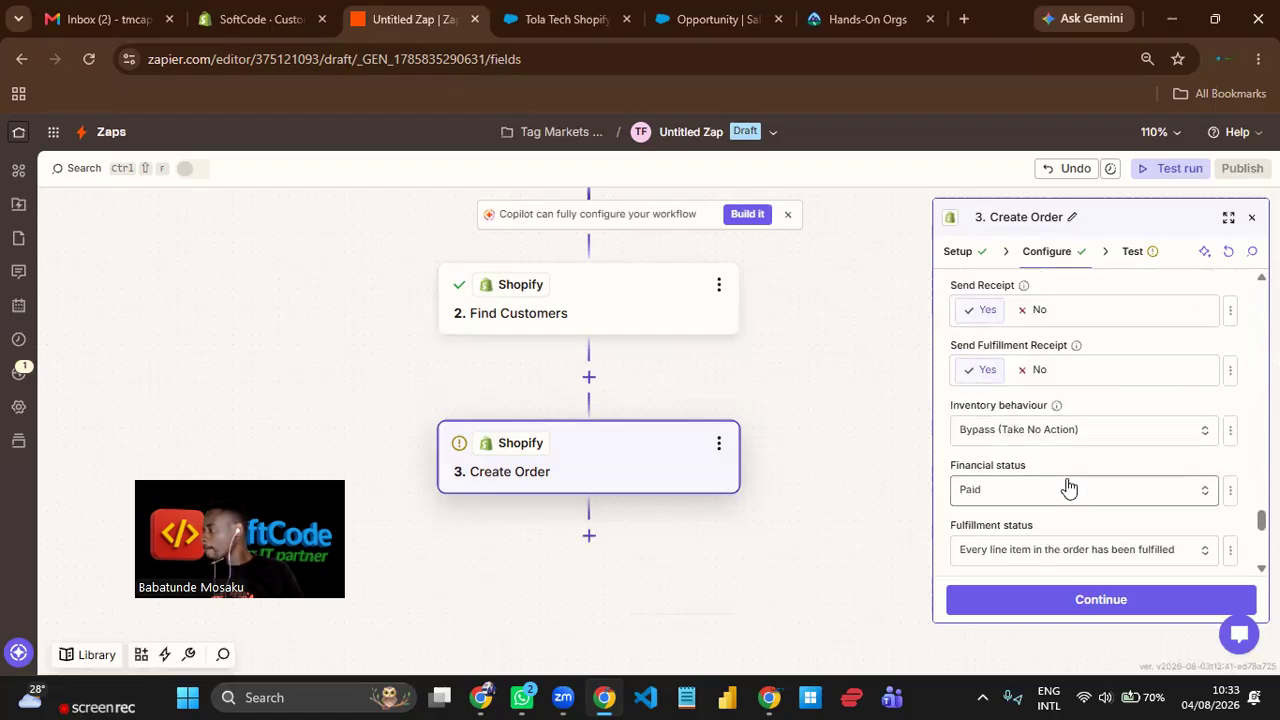
scroll(1119, 461, down, 1)
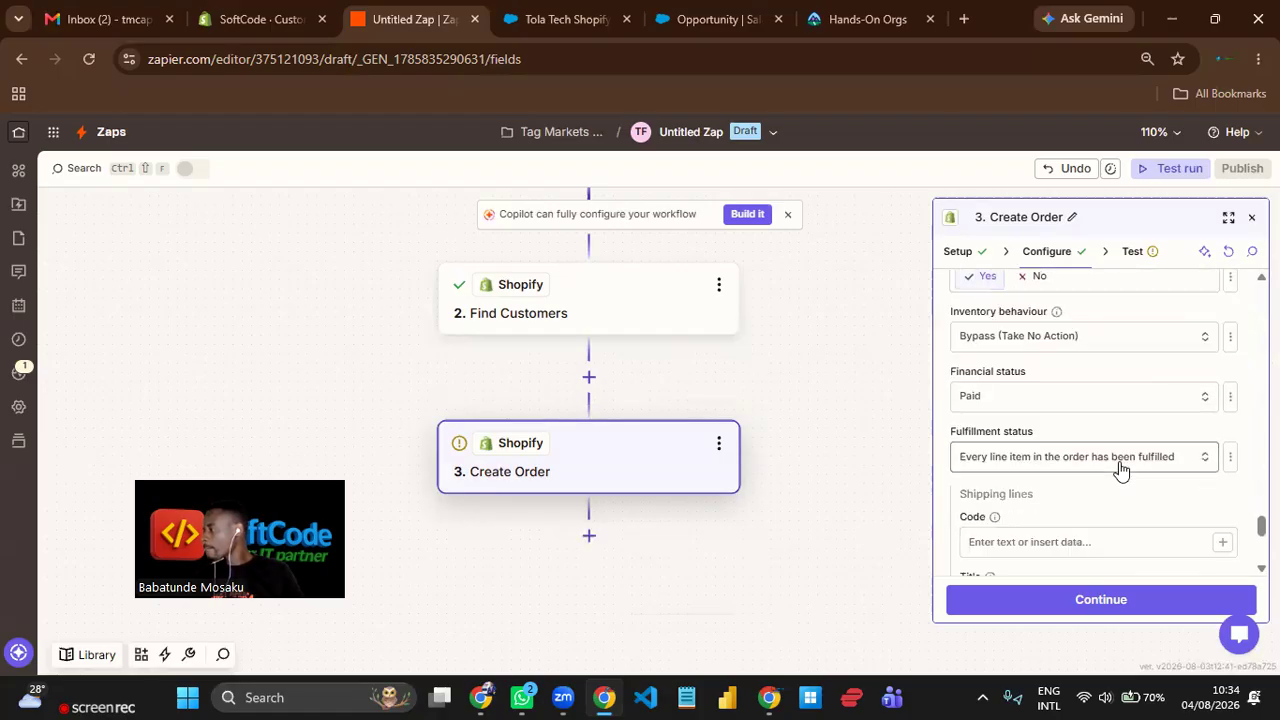
scroll(1122, 466, down, 2)
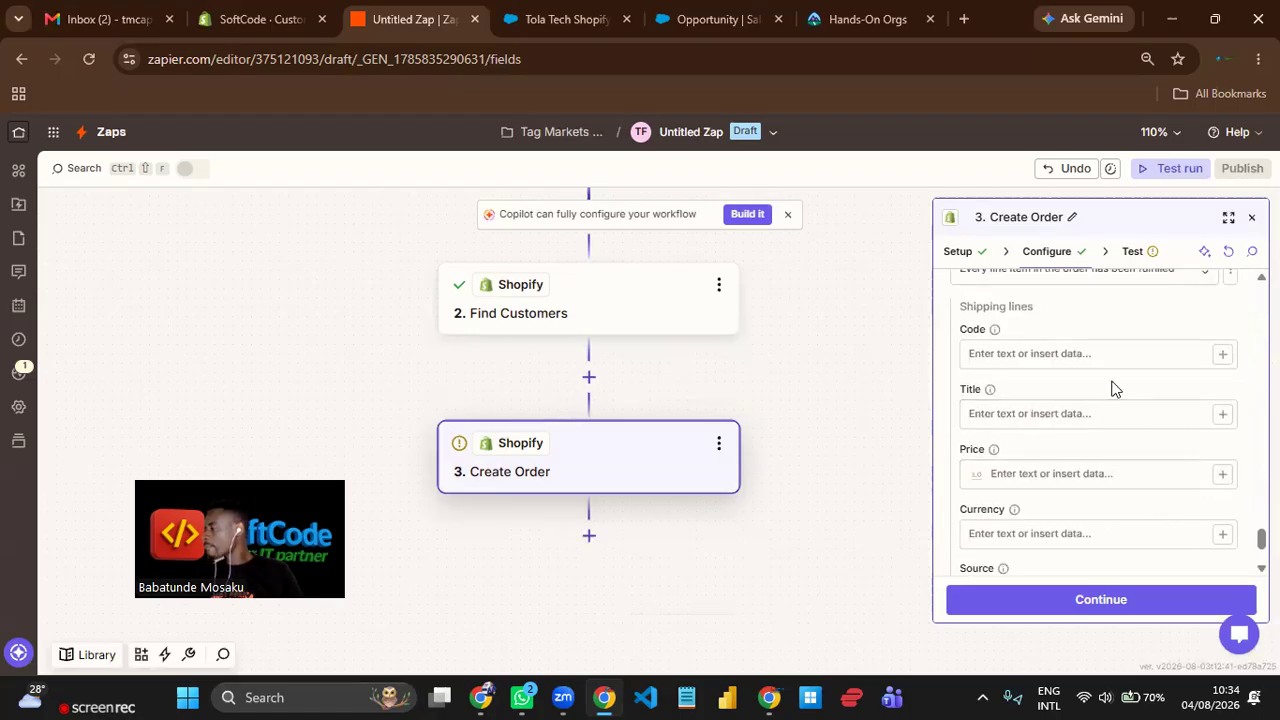
scroll(1136, 456, down, 2)
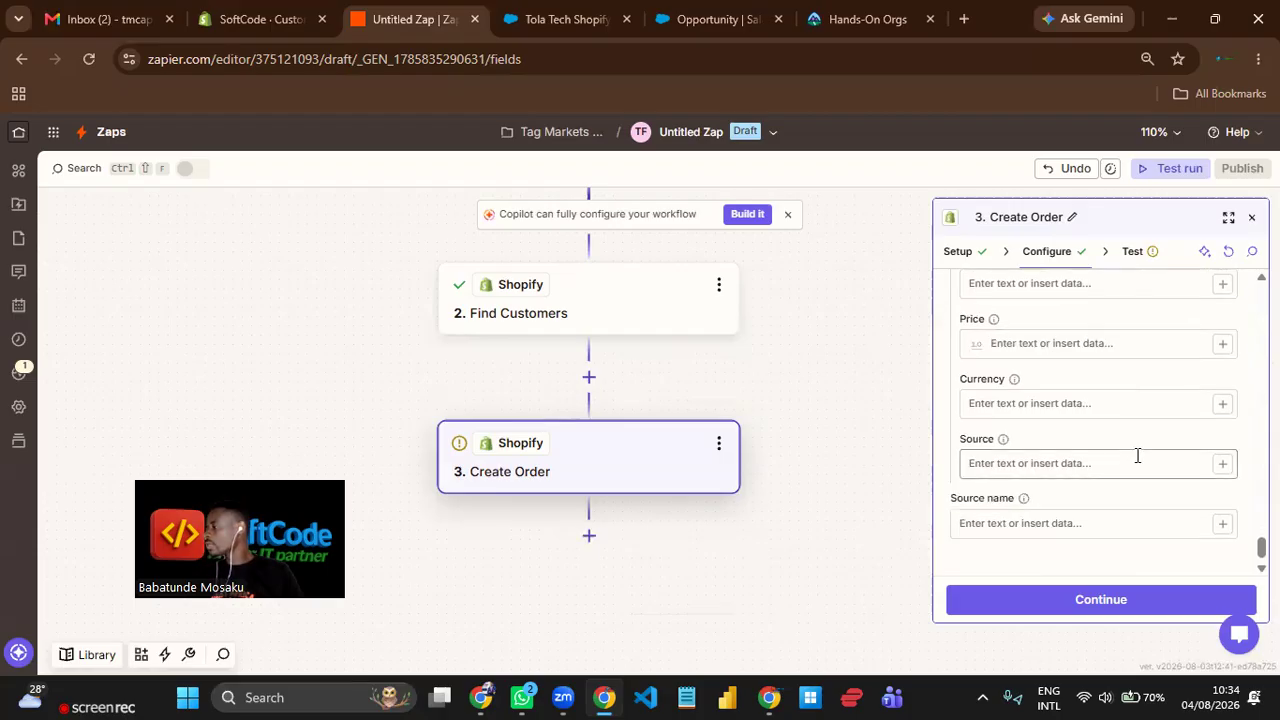
Map the line item's product price to the Amount field from the Salesforce "Updated Field on Record" step.
scroll(1137, 457, up, 10)
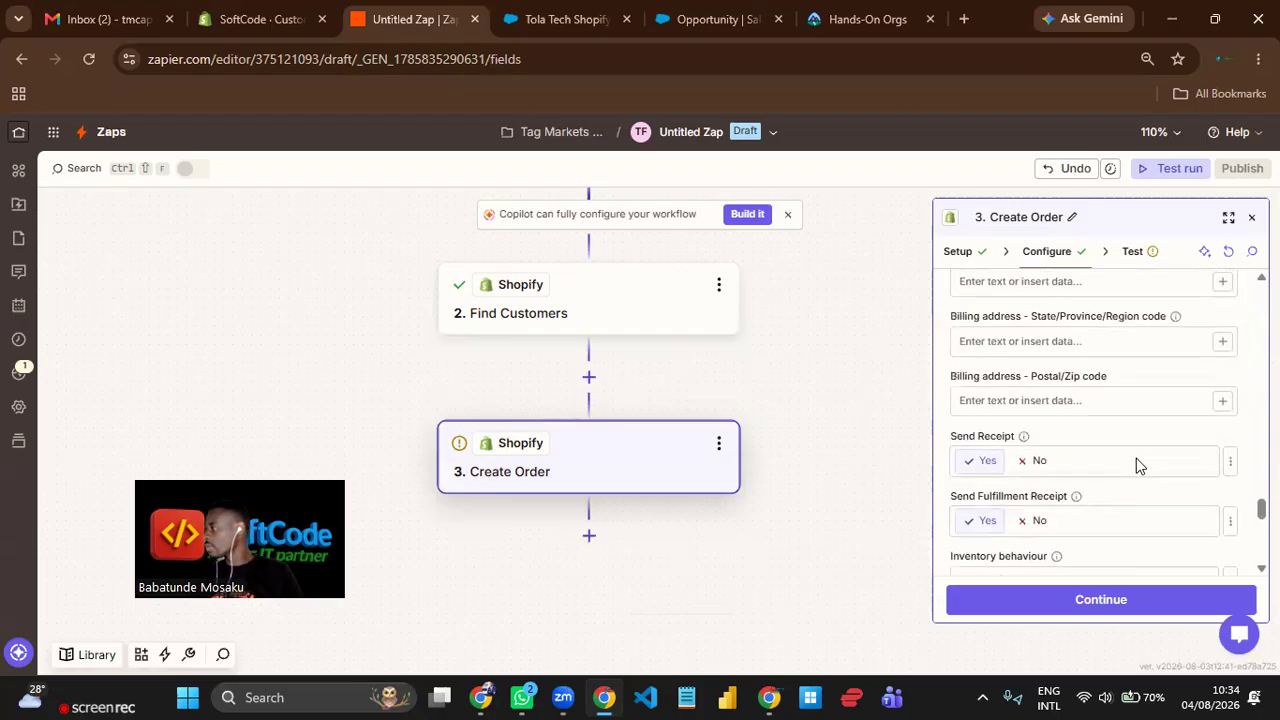
scroll(1137, 457, up, 3)
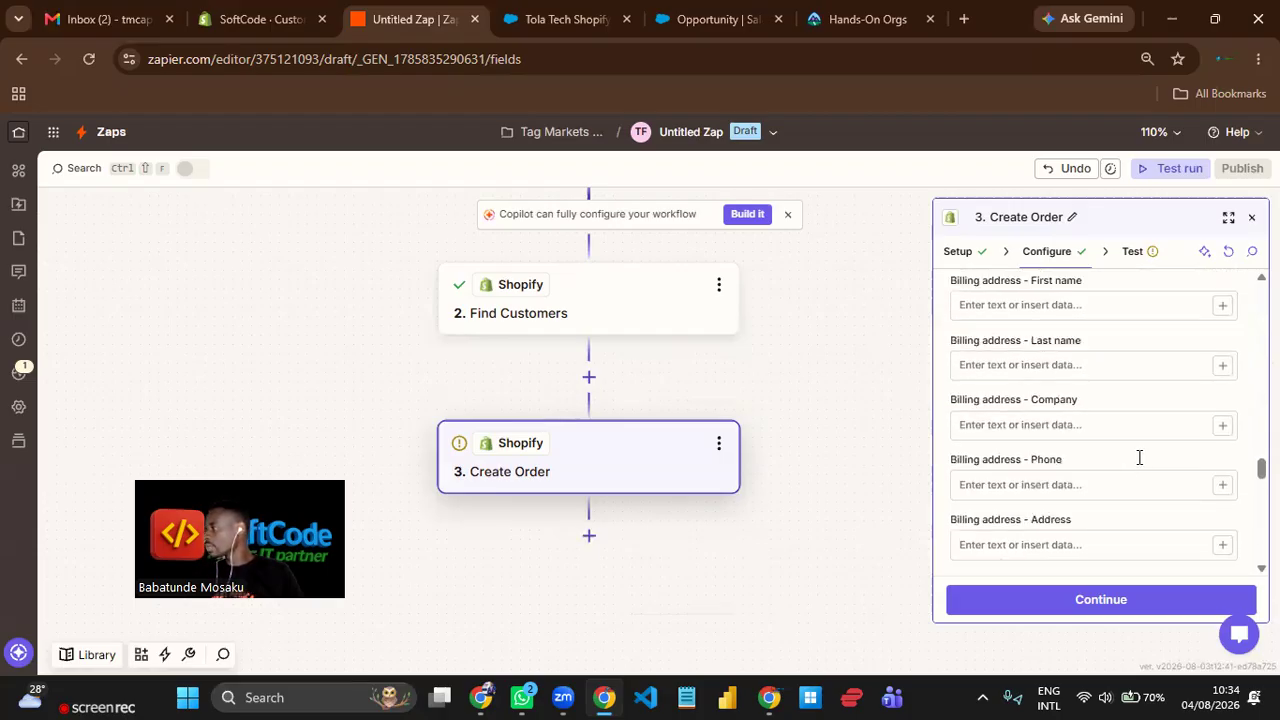
scroll(1139, 457, up, 2)
scroll(1139, 457, up, 5)
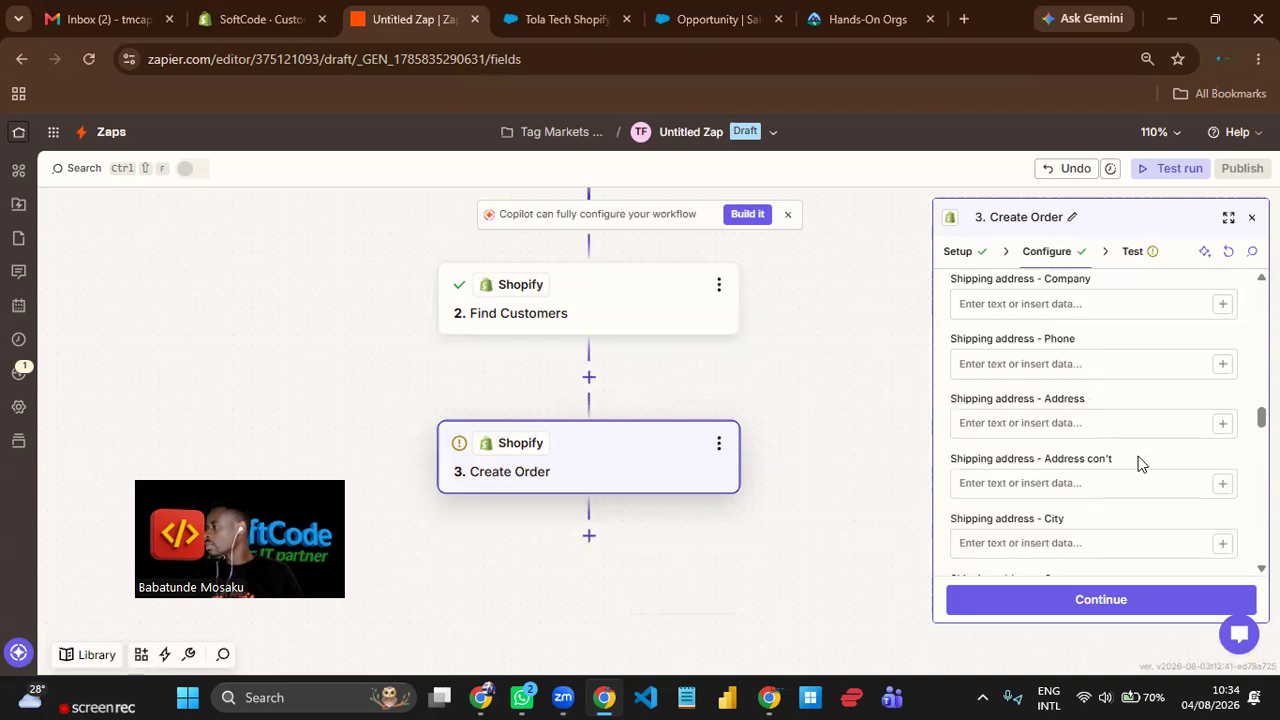
scroll(1139, 460, up, 5)
scroll(1139, 458, up, 5)
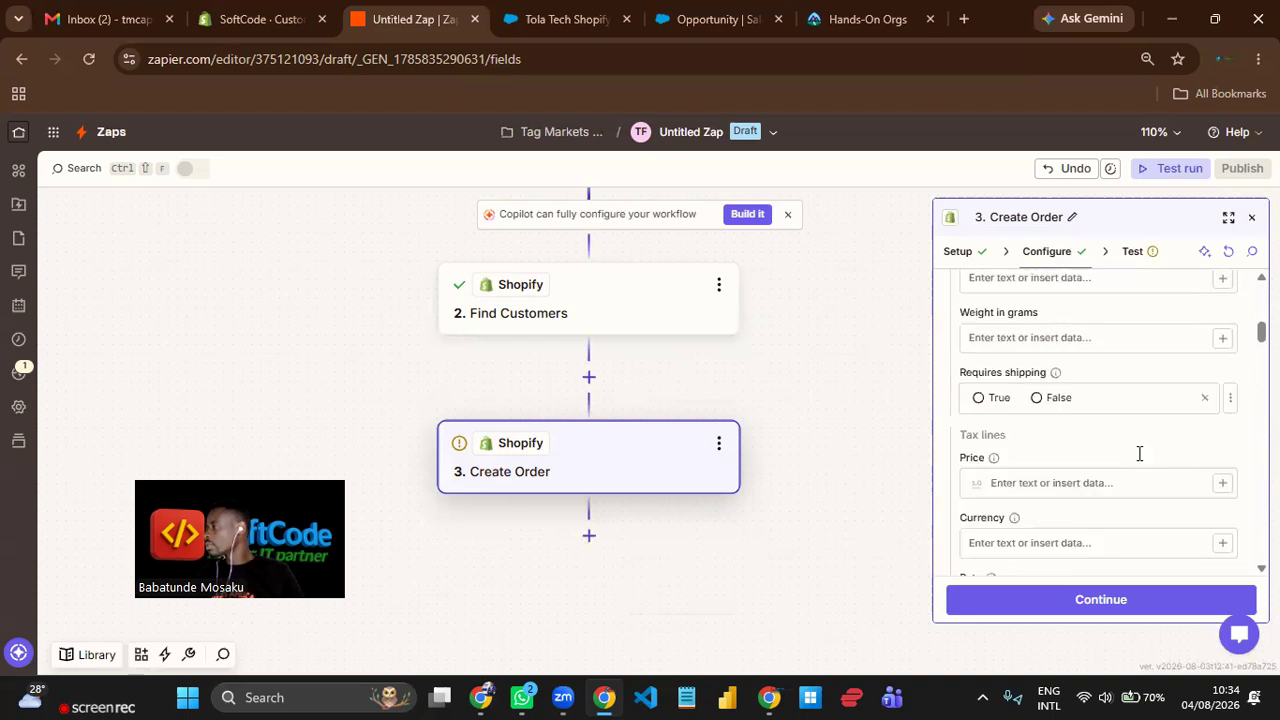
scroll(1139, 458, up, 5)
scroll(1139, 460, up, 2)
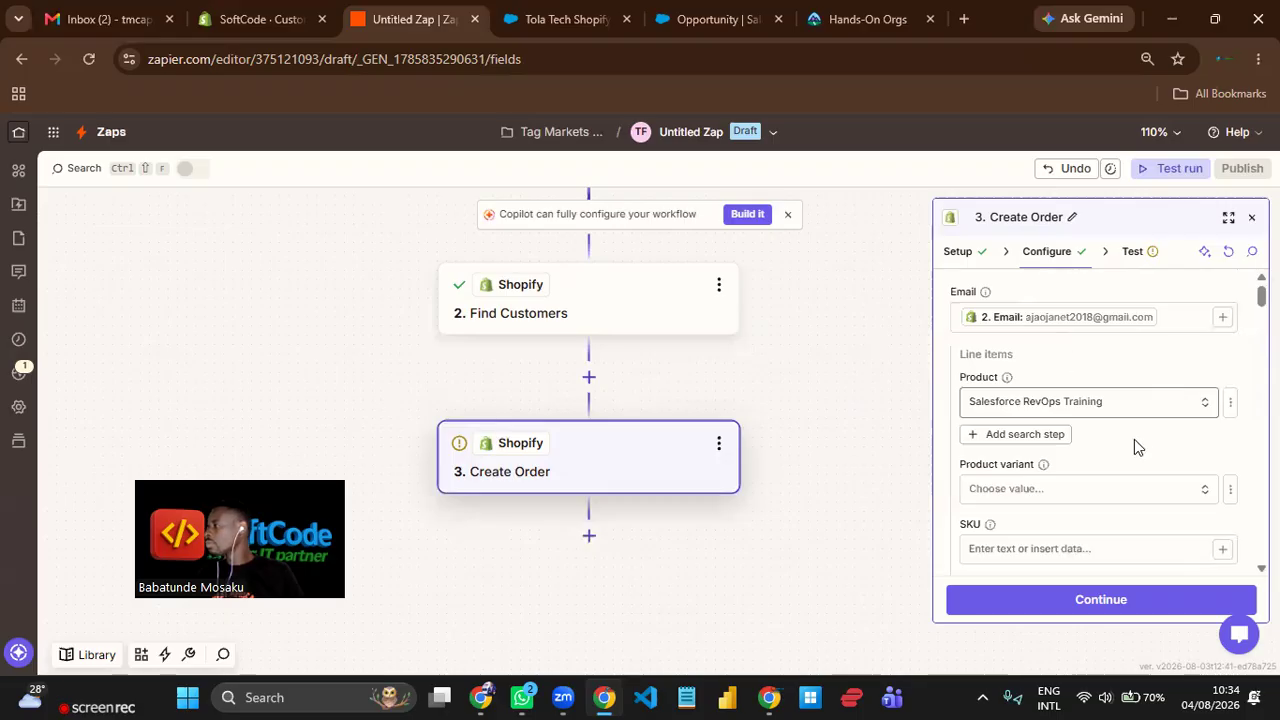
scroll(1130, 441, down, 1)
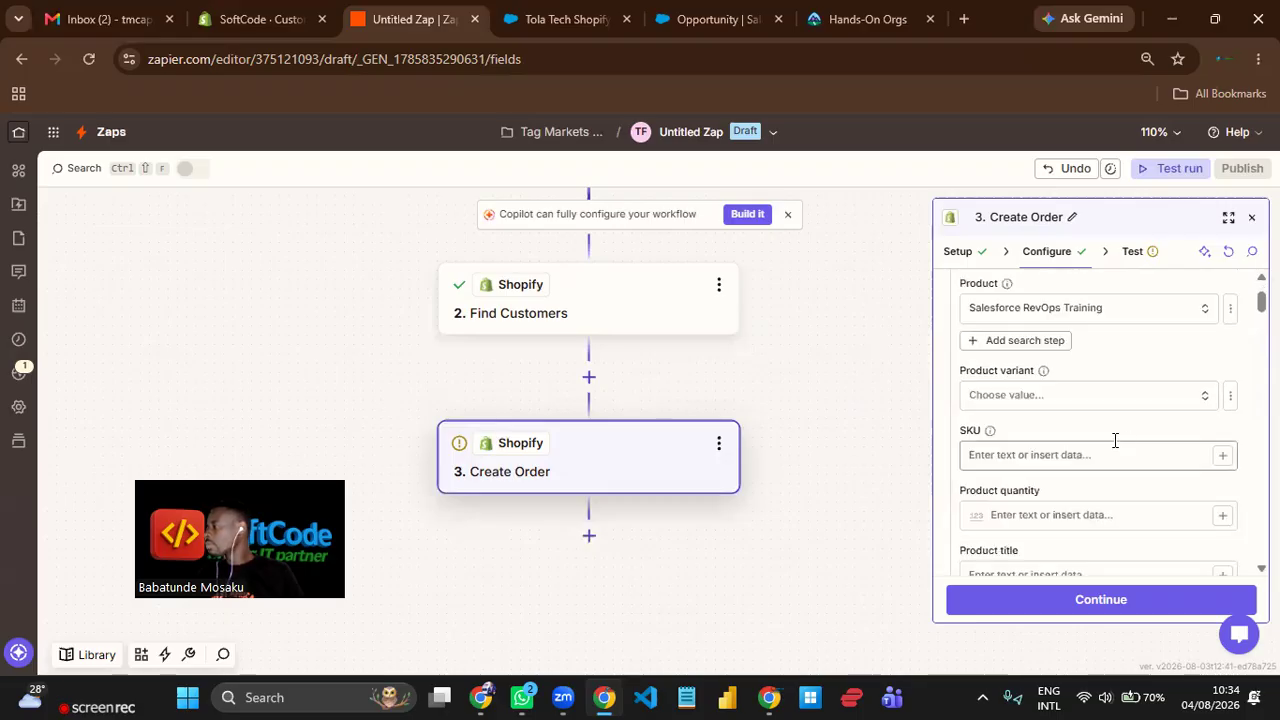
scroll(1000, 380, down, 2)
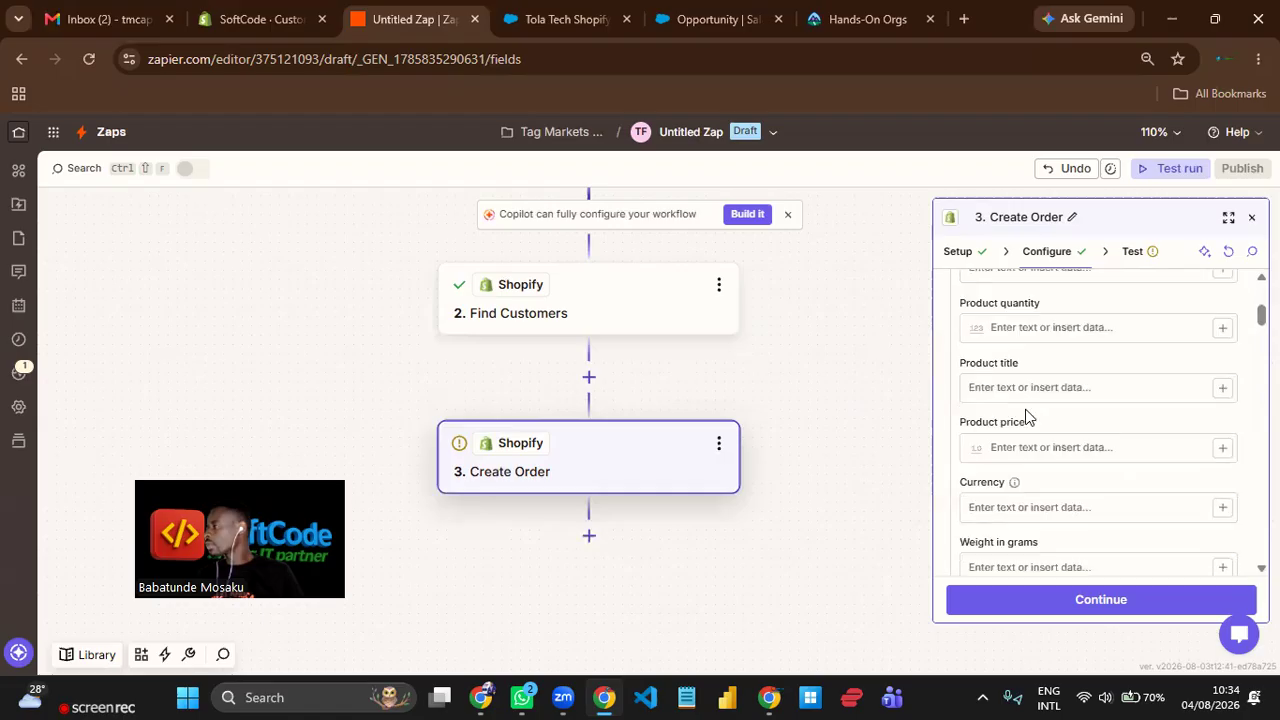
click(1224, 449)
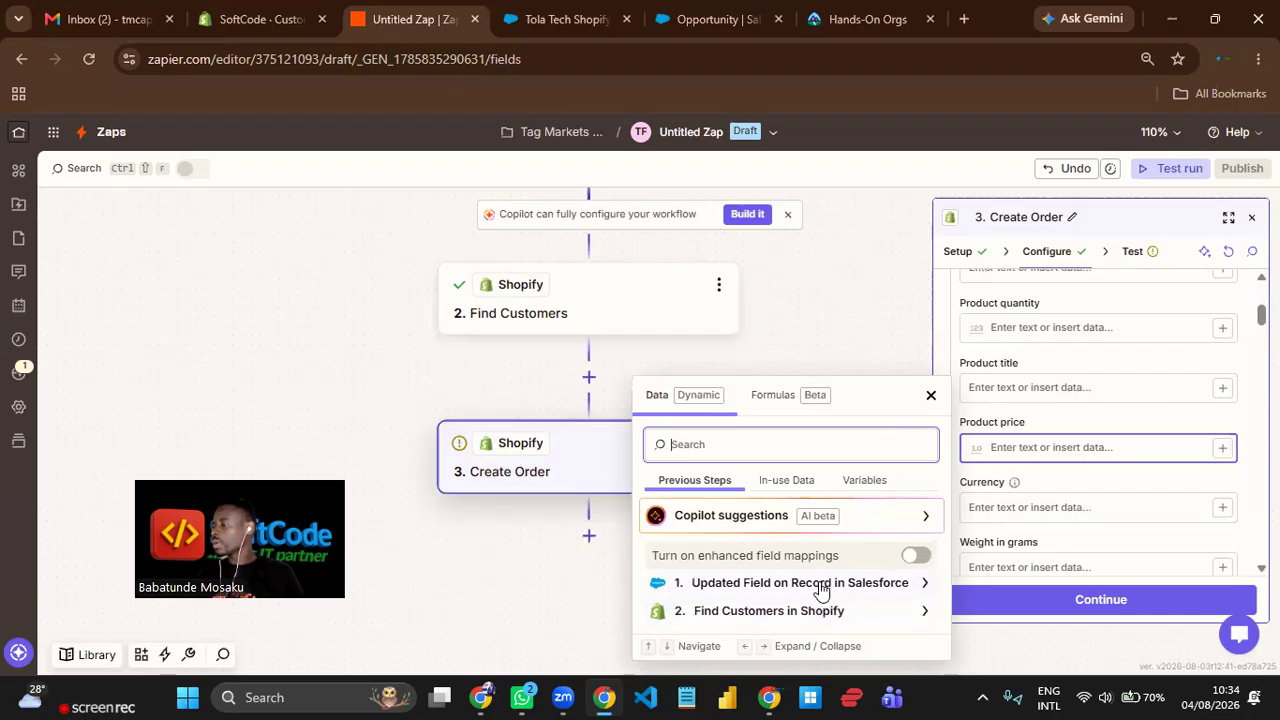
click(820, 584)
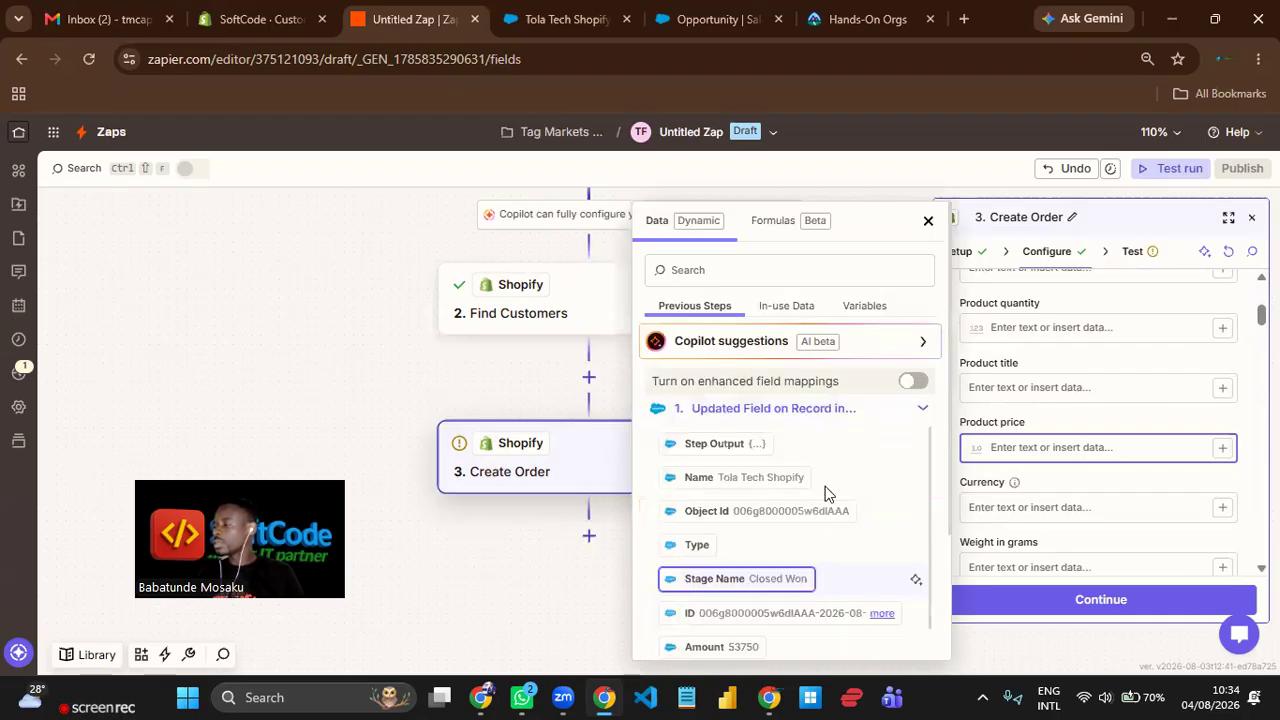
scroll(790, 552, down, 1)
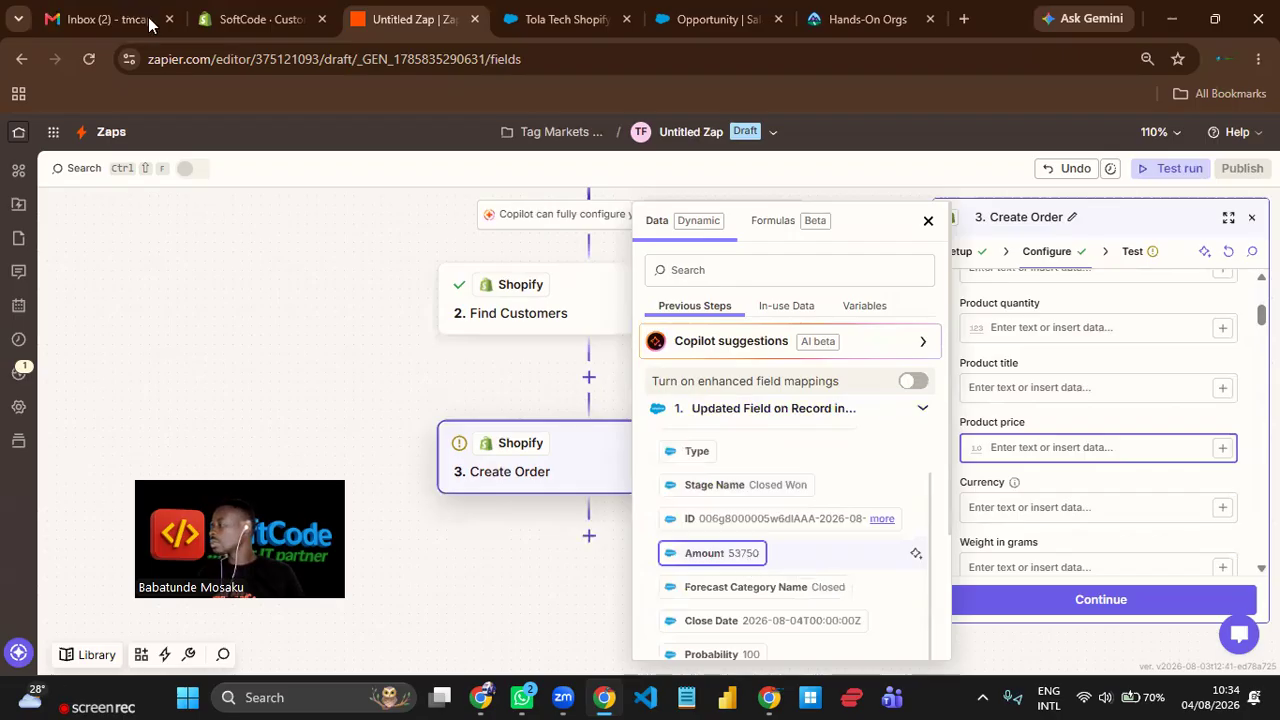
click(1122, 431)
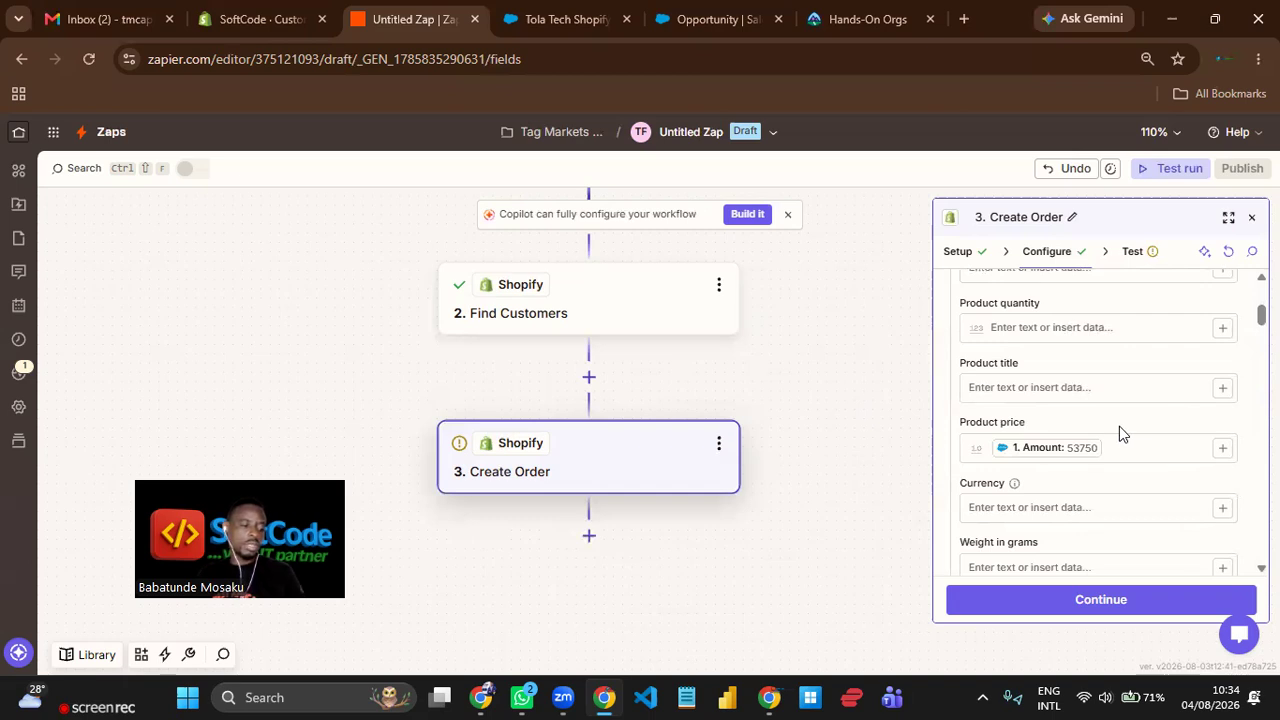
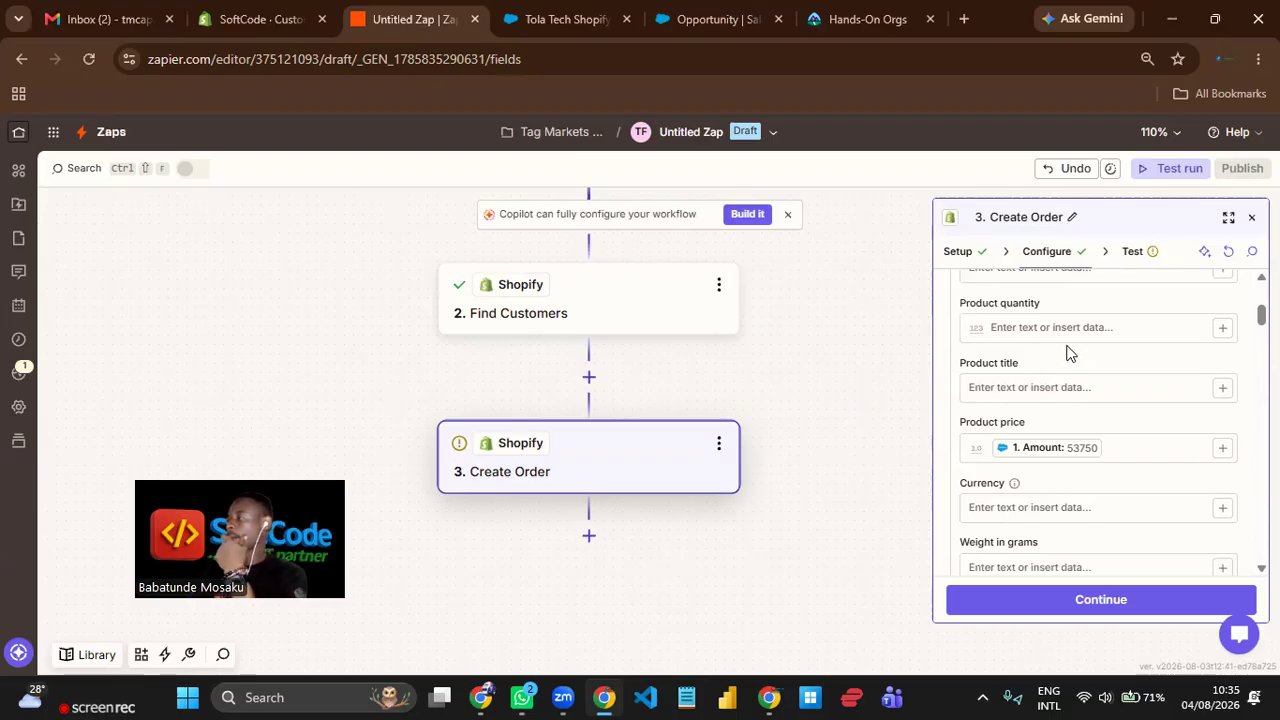
Check the opportunity's name in Salesforce, and map the line item's product title in Zapier to Name from the "Updated Field on Record" step.
scroll(1094, 374, up, 5)
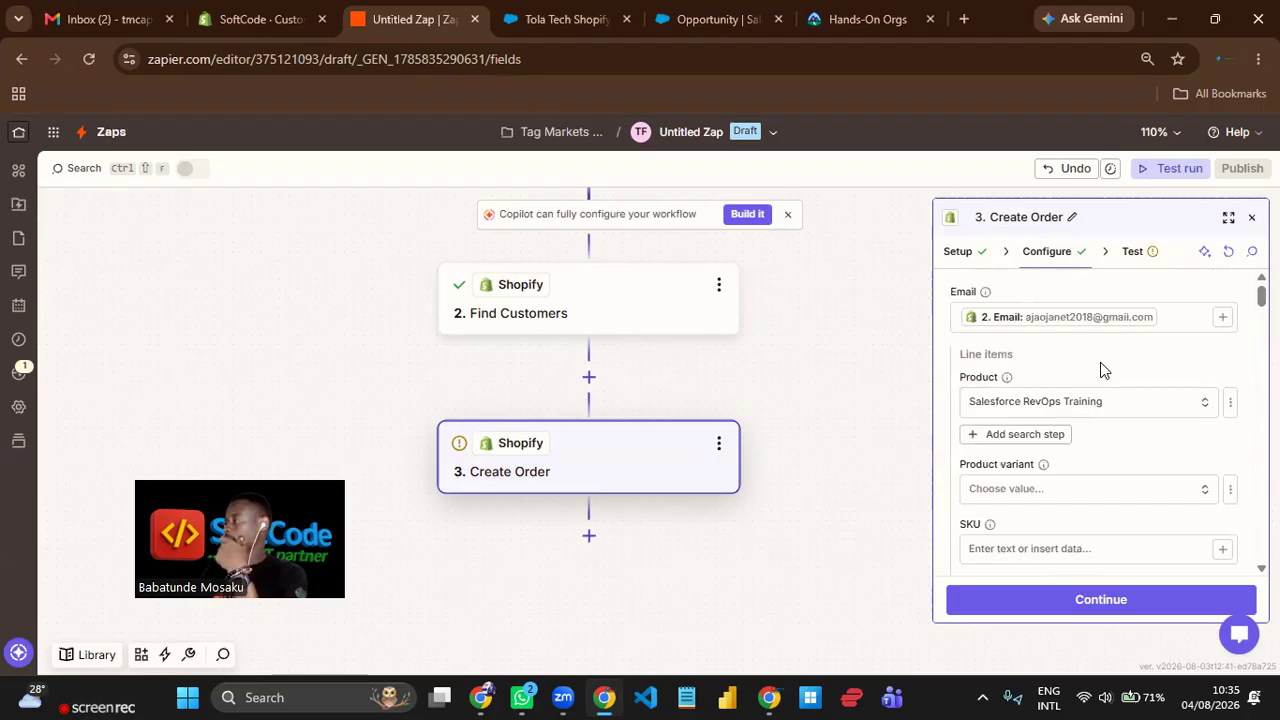
scroll(1092, 443, down, 2)
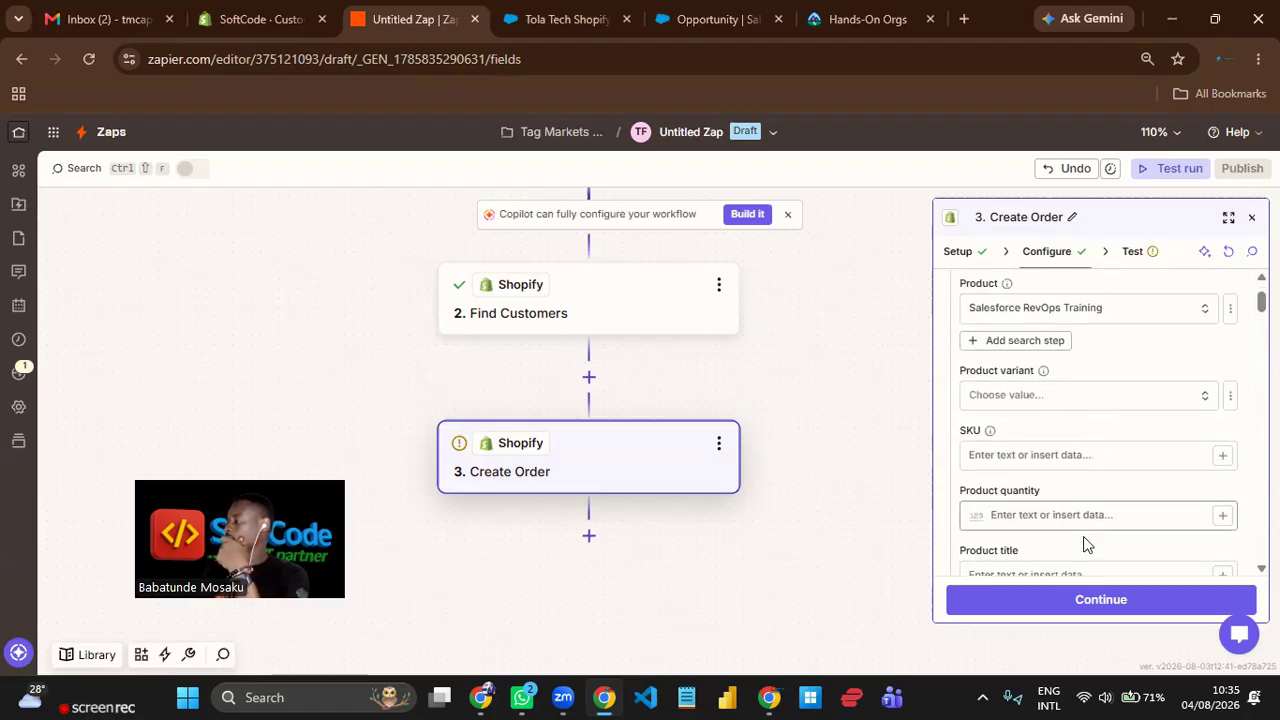
scroll(1098, 537, down, 2)
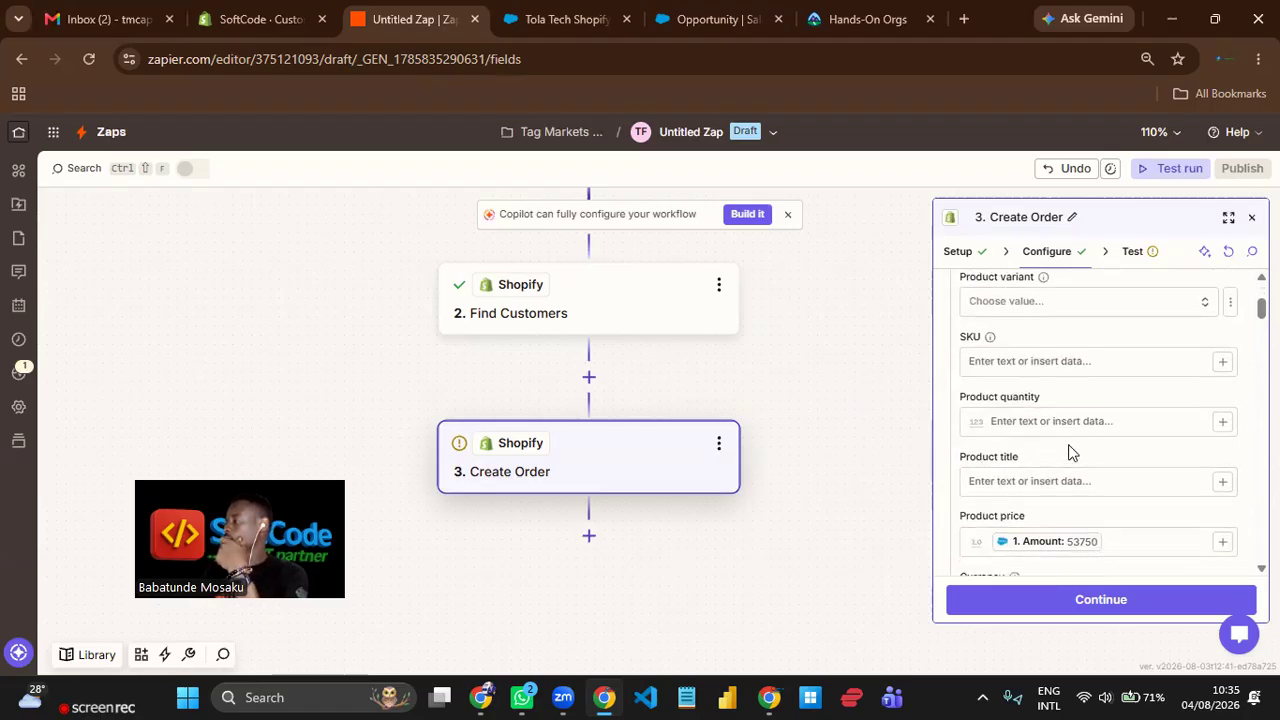
click(539, 24)
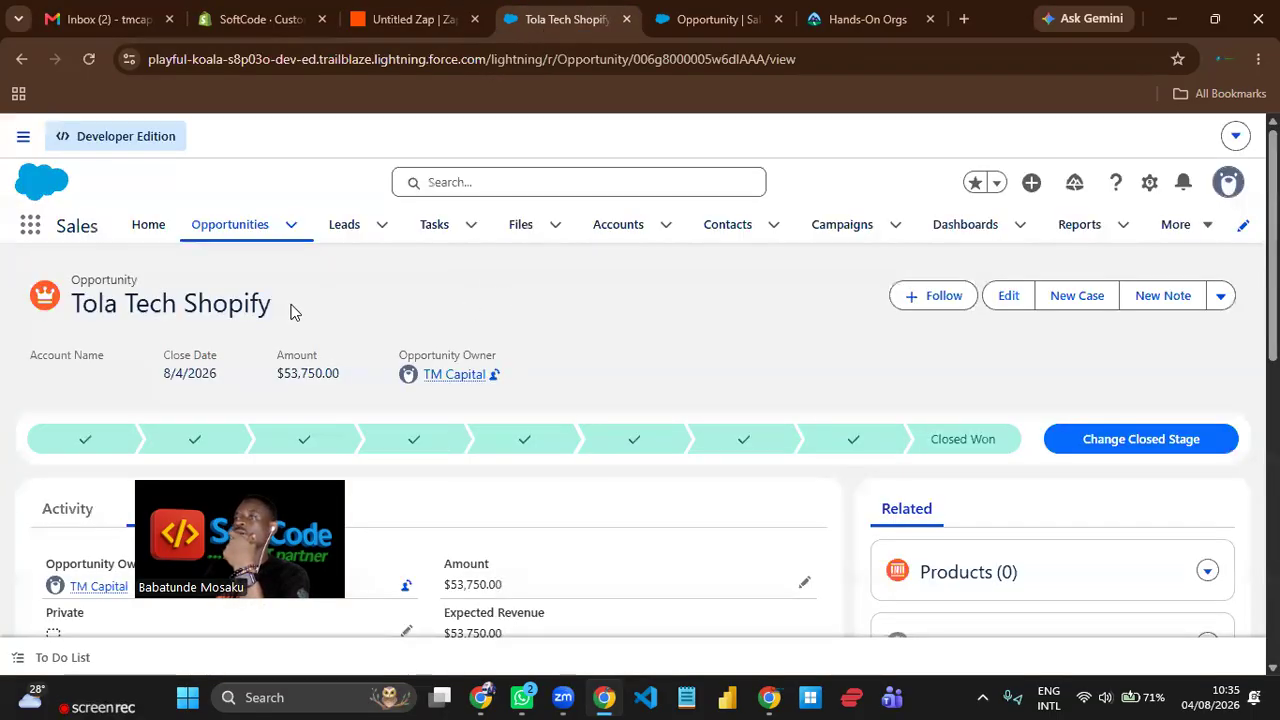
drag(290, 312, 66, 314)
click(403, 289)
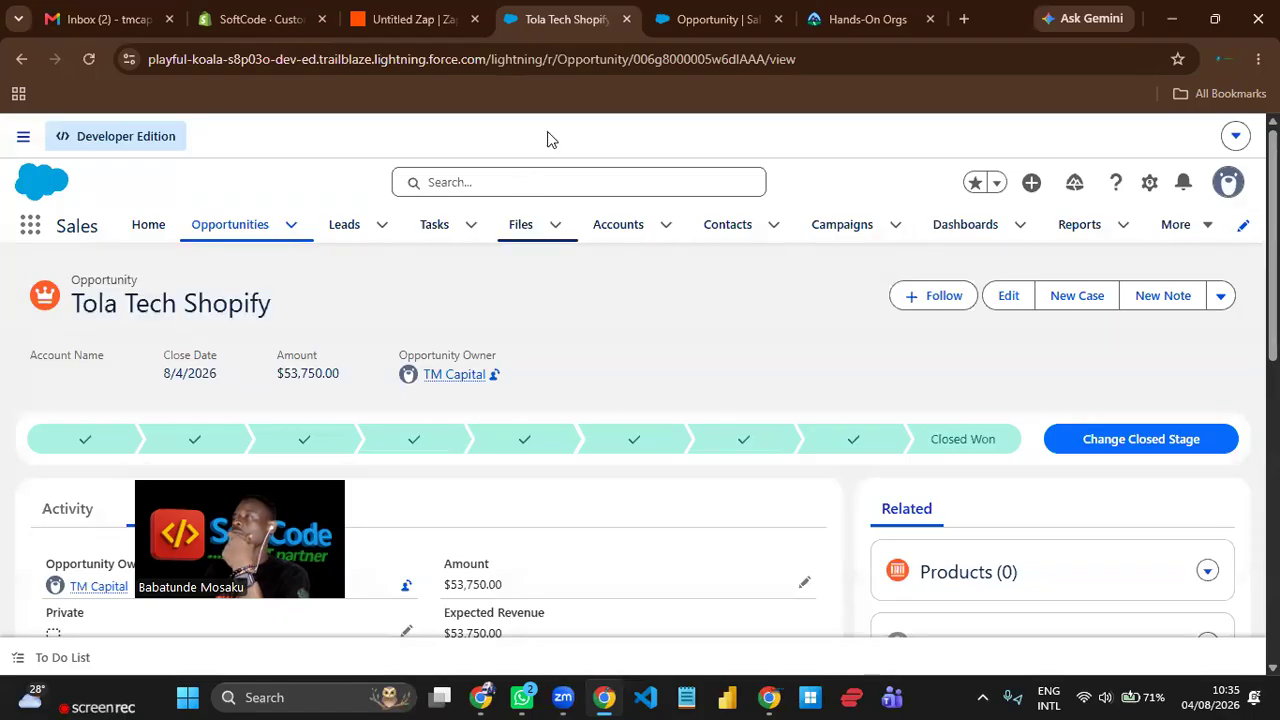
click(406, 24)
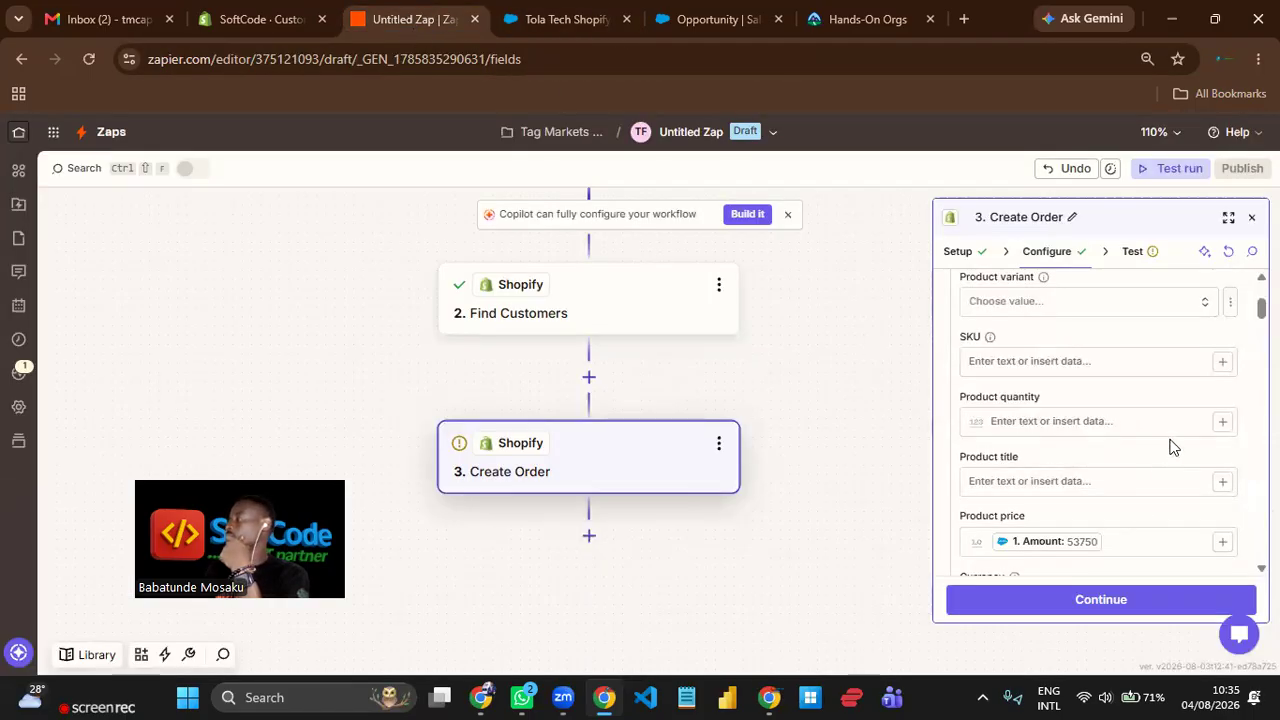
click(1222, 484)
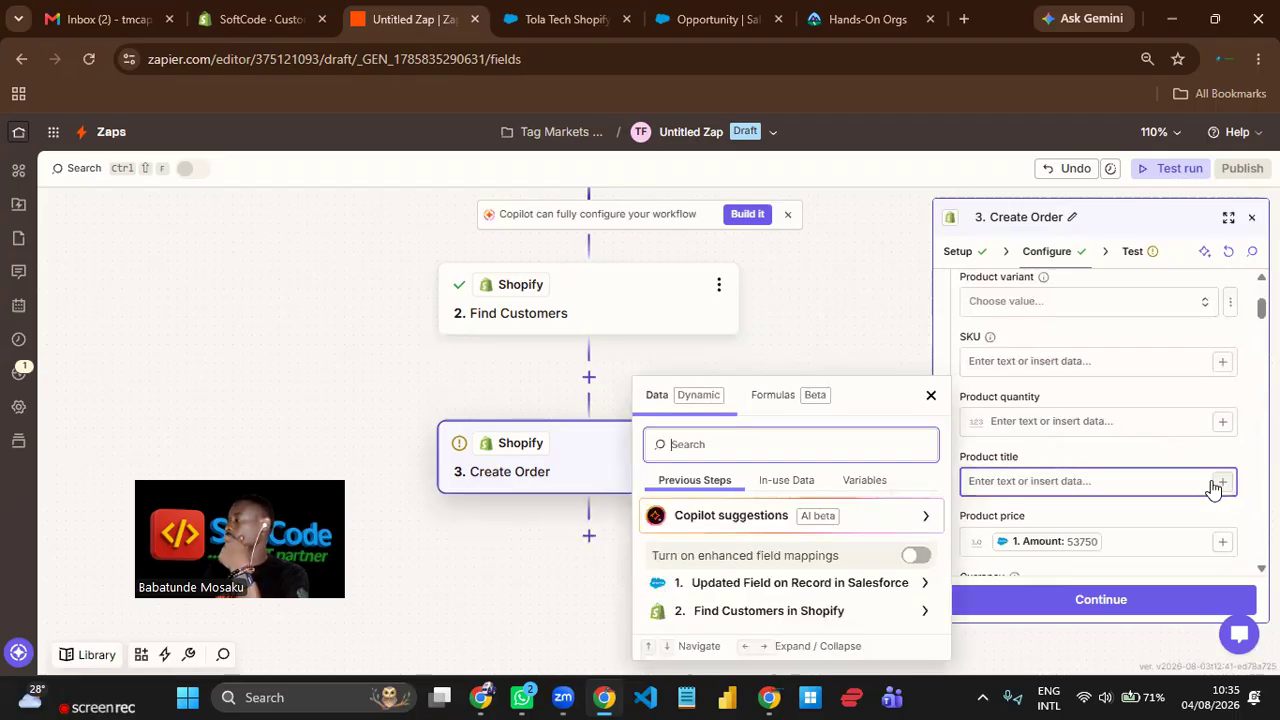
click(786, 584)
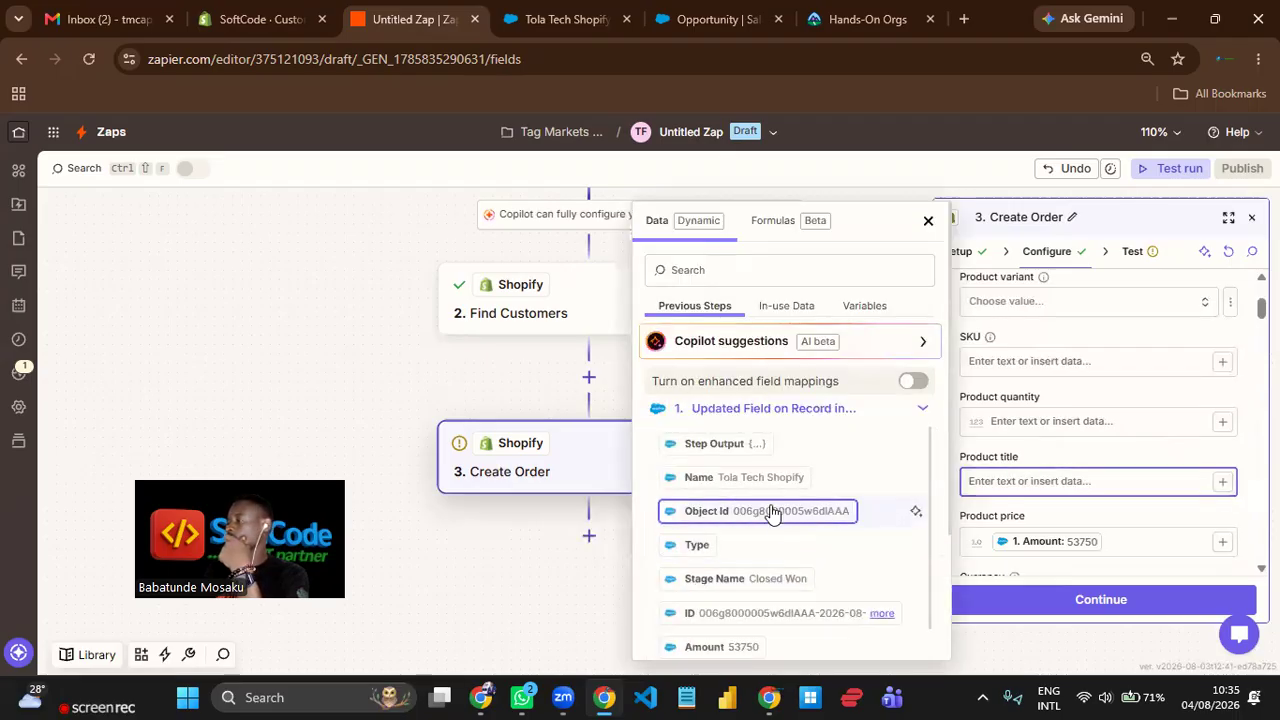
click(735, 479)
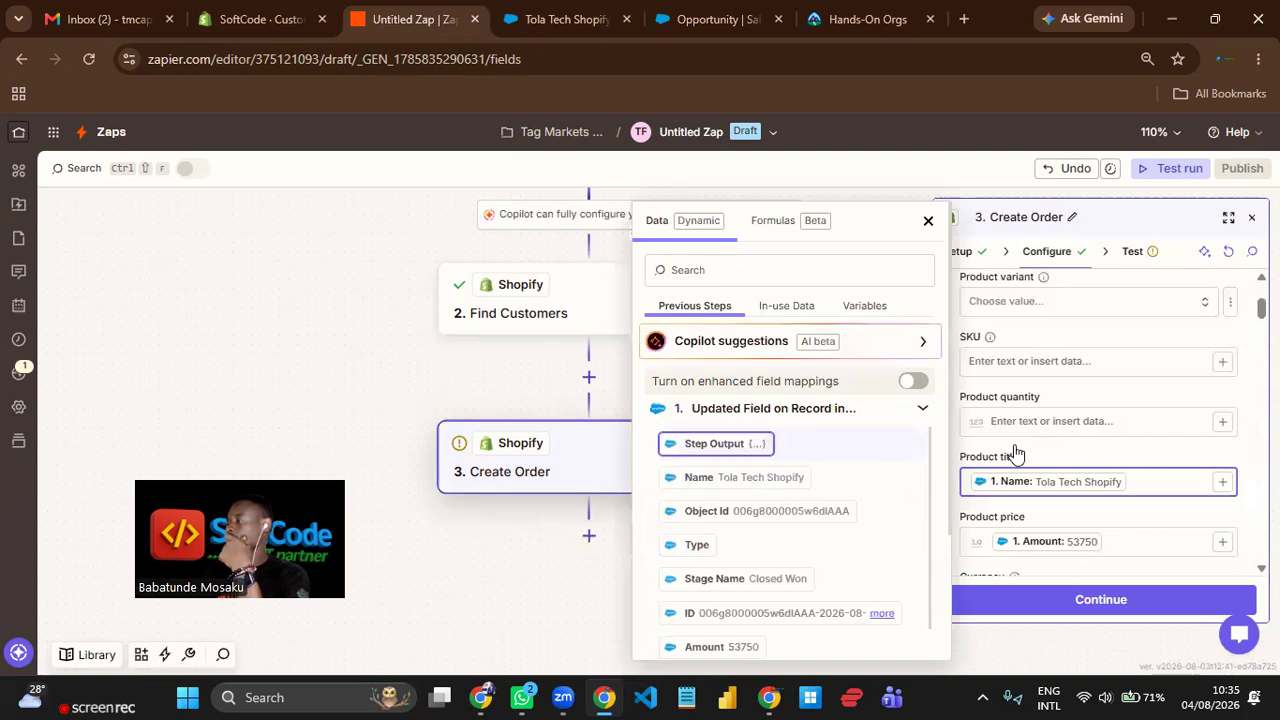
click(1143, 399)
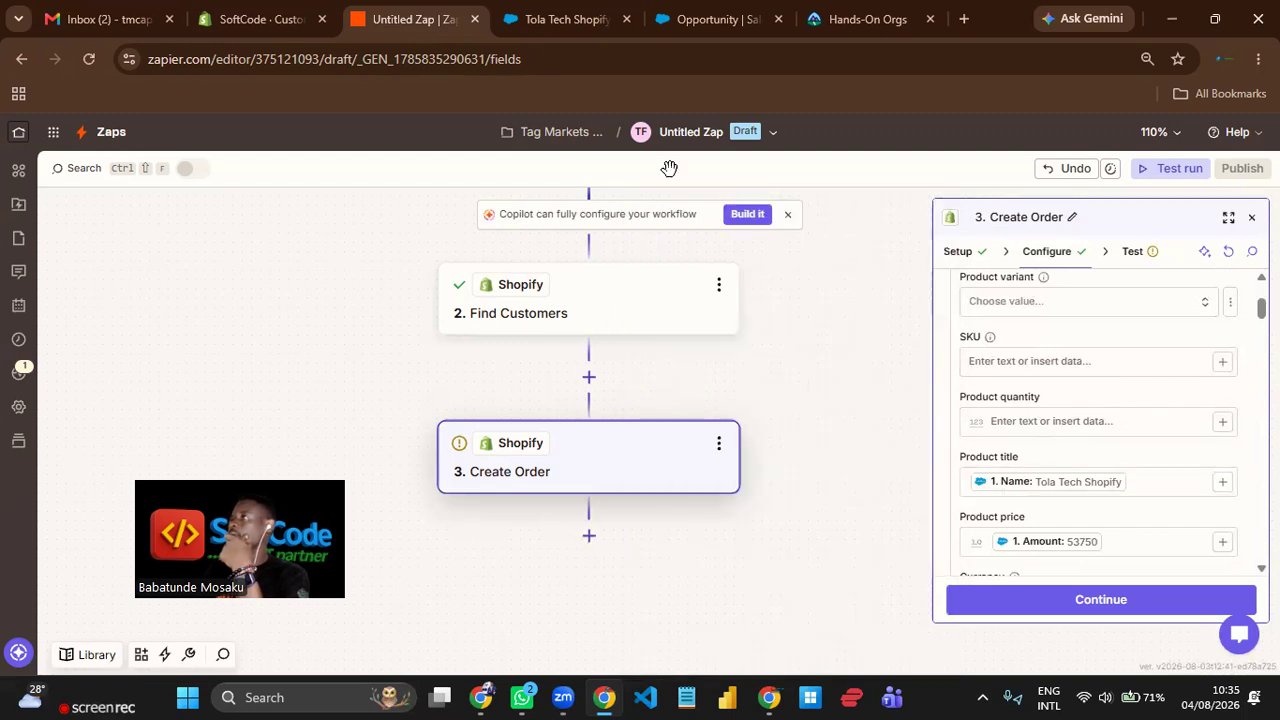
Rename the untitled Zap as "Salesforce-Shopify RevOps".
click(689, 137)
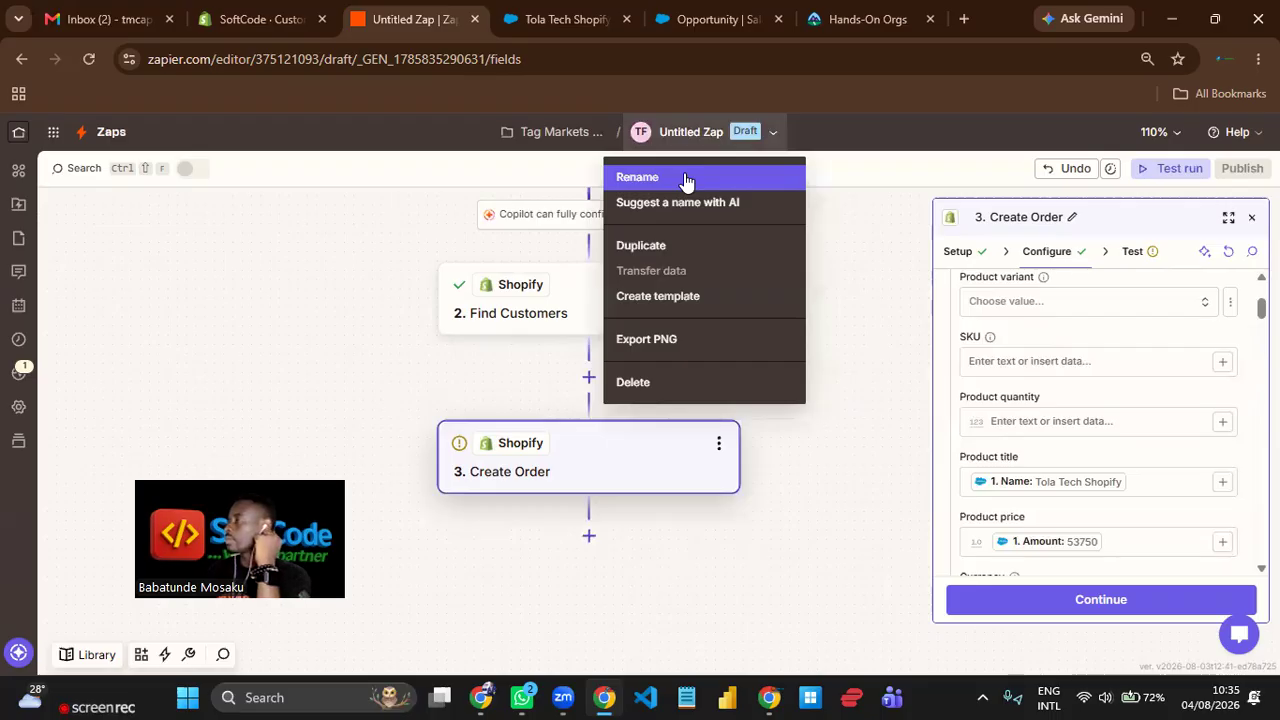
click(686, 178)
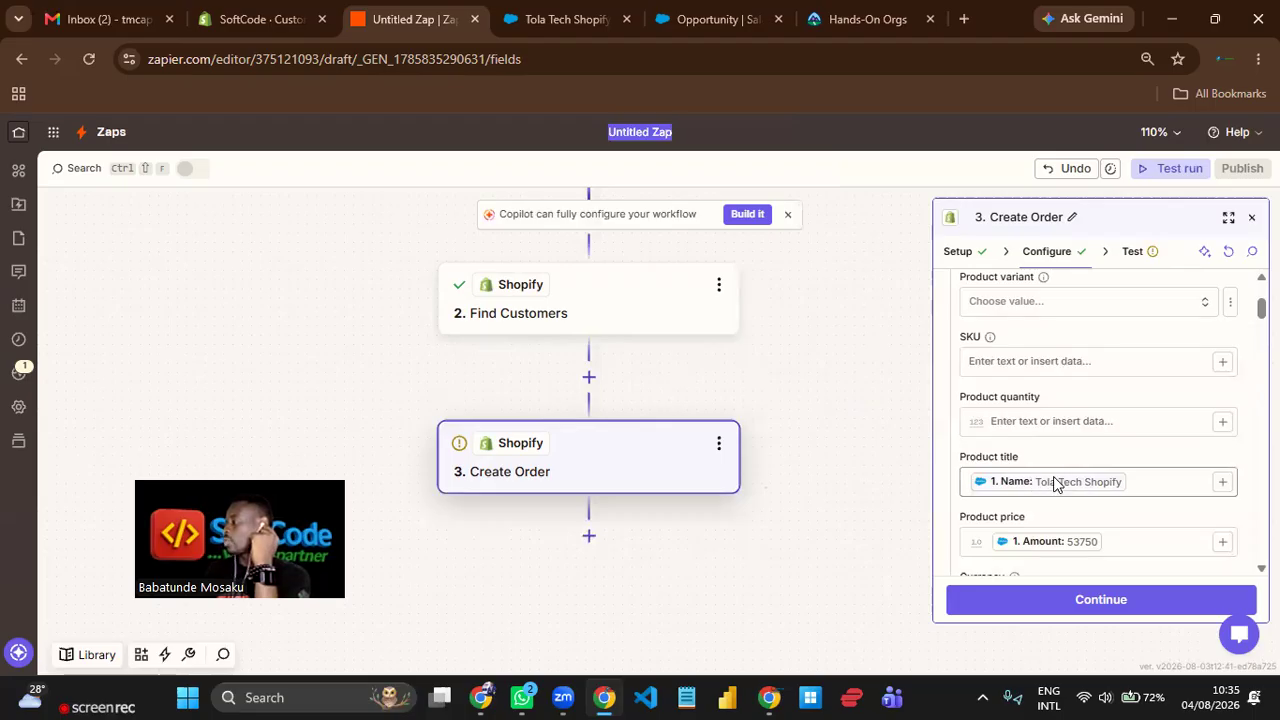
triple_click(649, 134)
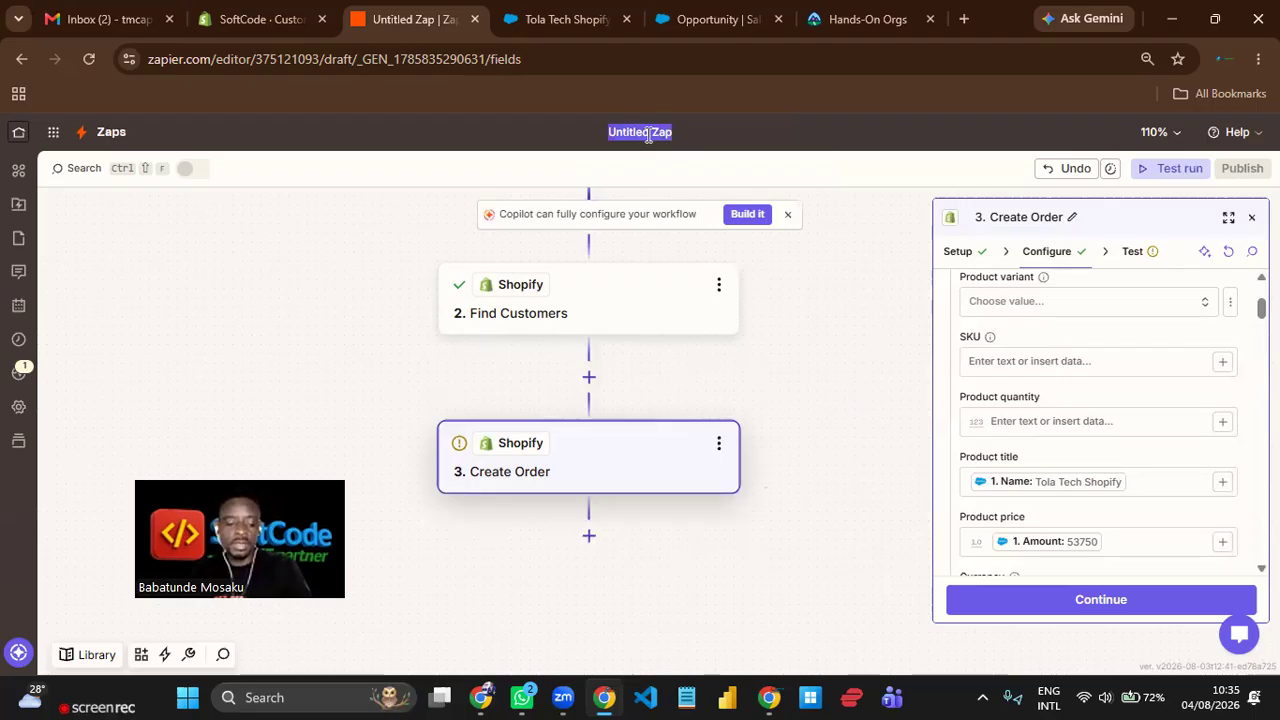
text(Salesforce)
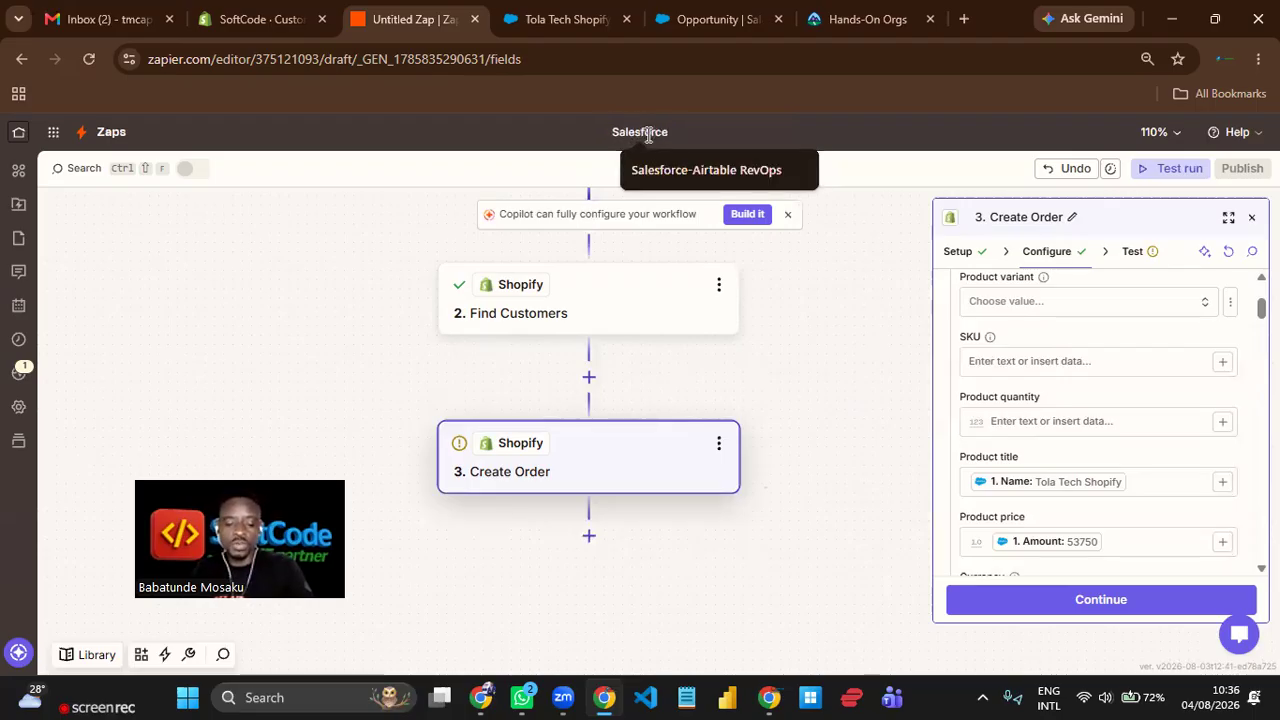
text(-Shop)
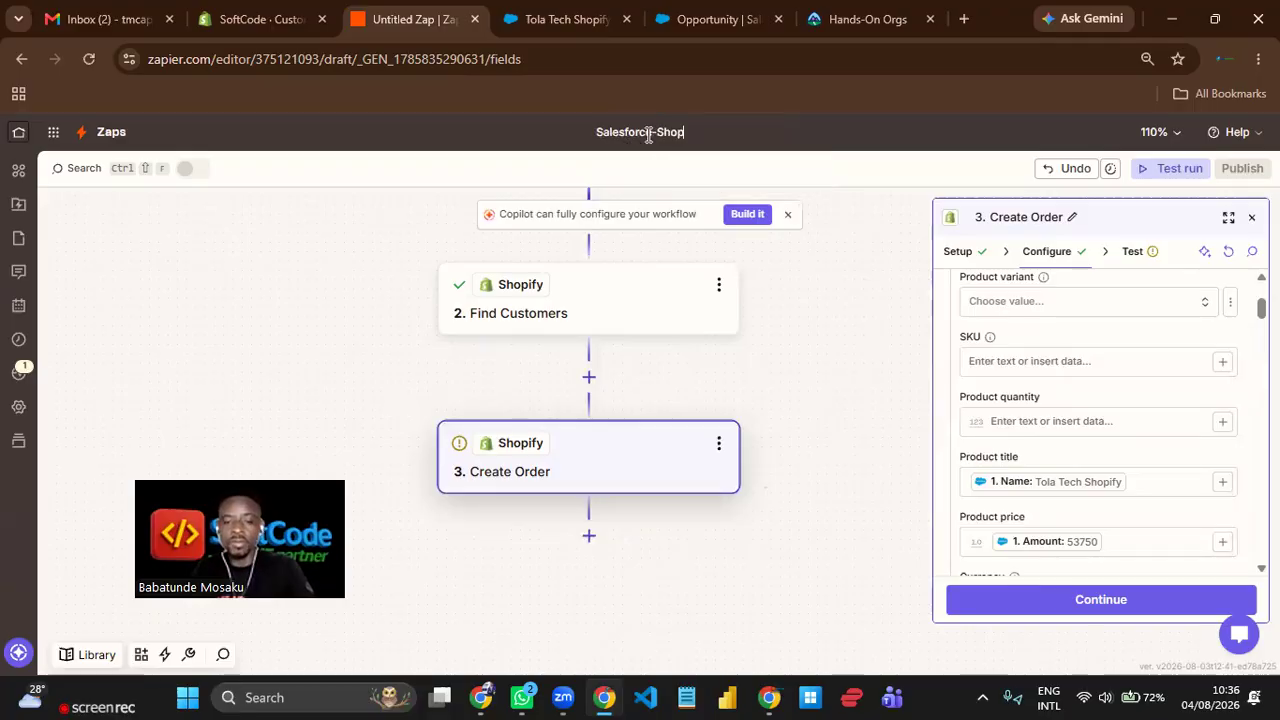
text(ify)
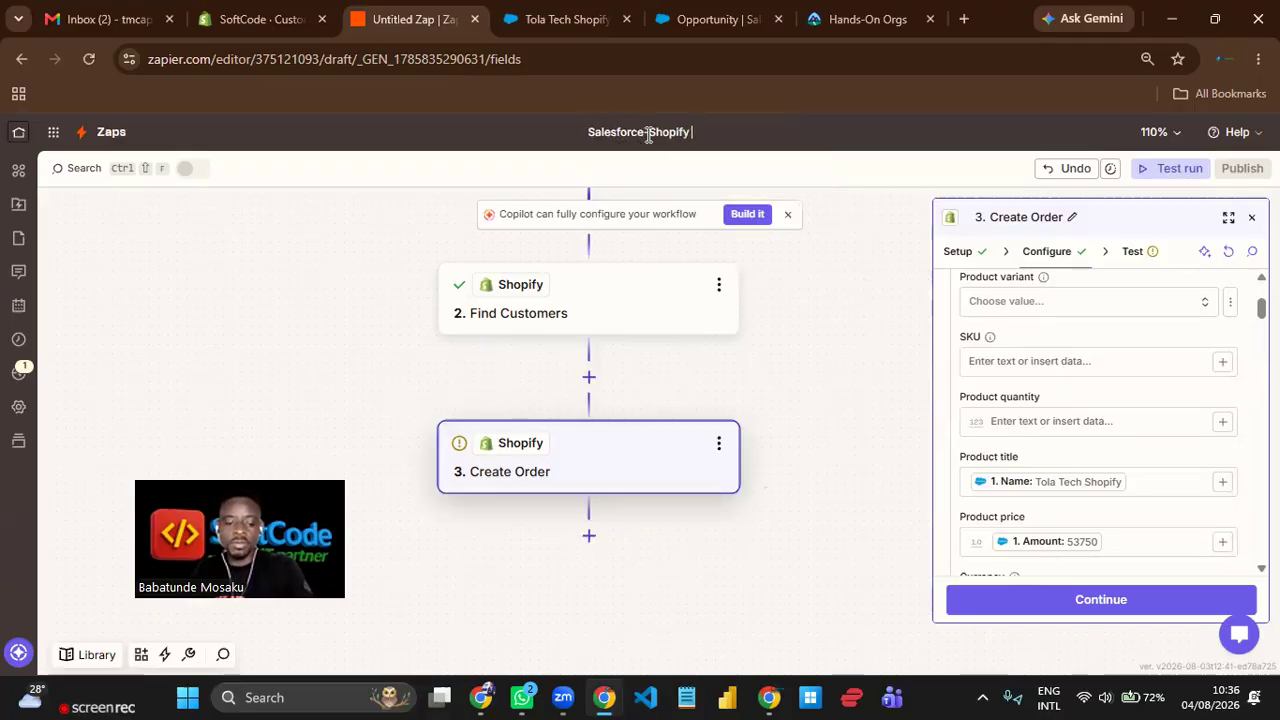
text( RevOp)
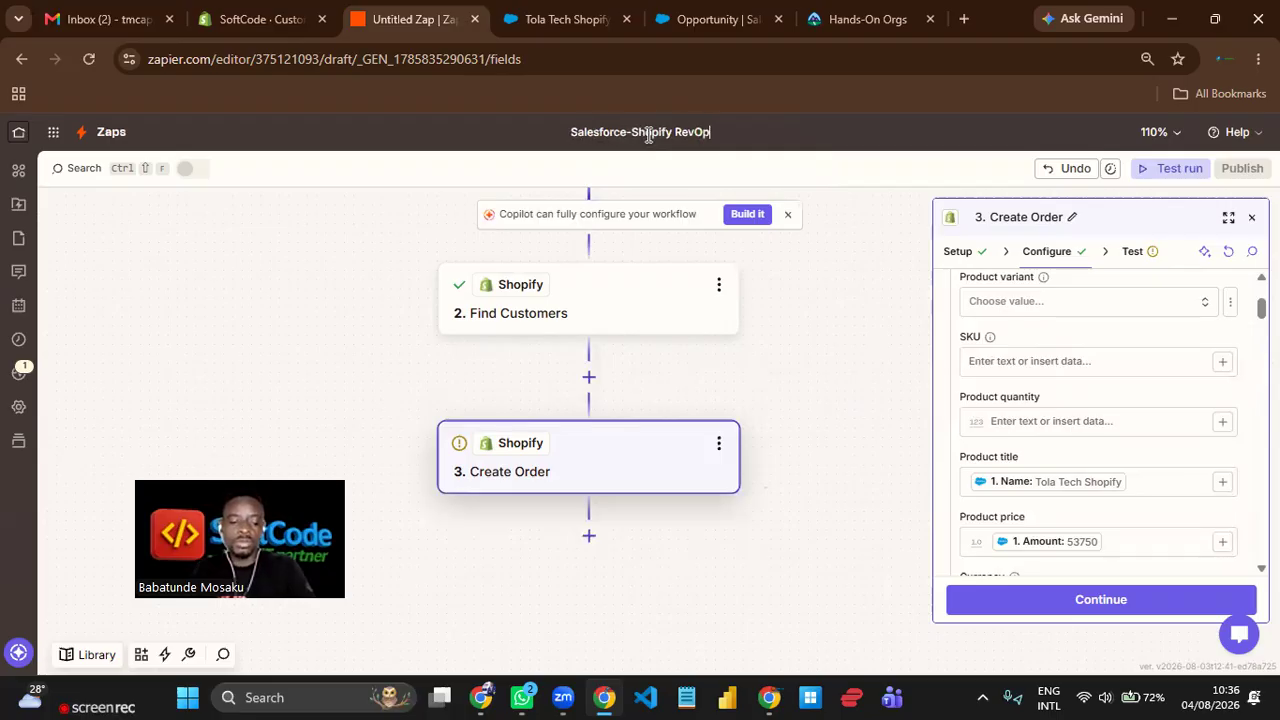
text(s)
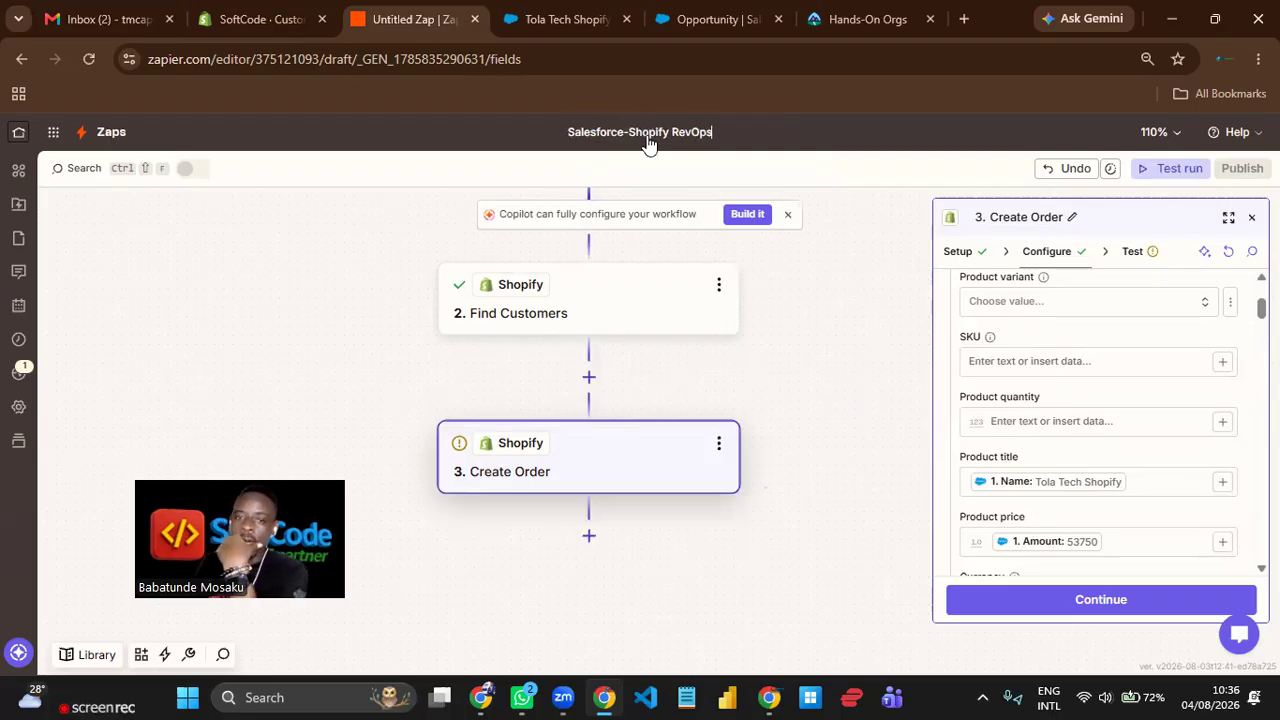
key(Return)
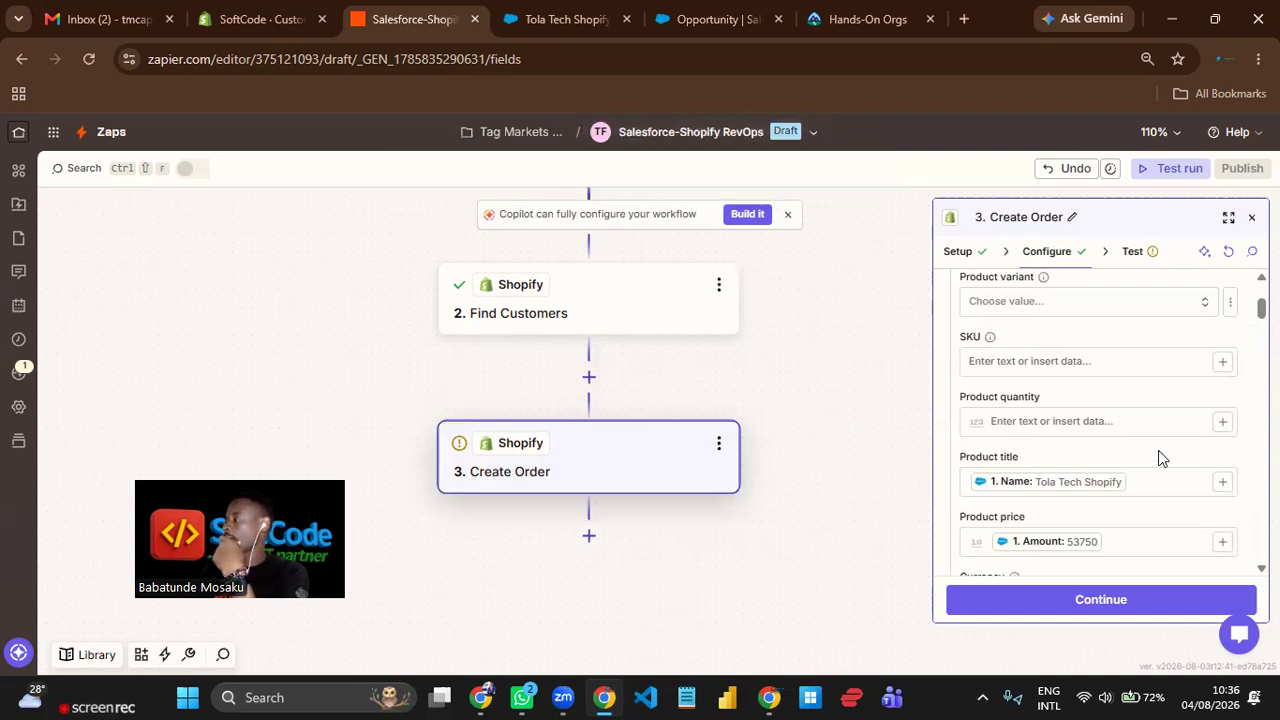
Review the remaining Create Order fields down to the source name, and test the step by sending the order to Shopify.
scroll(1148, 449, down, 2)
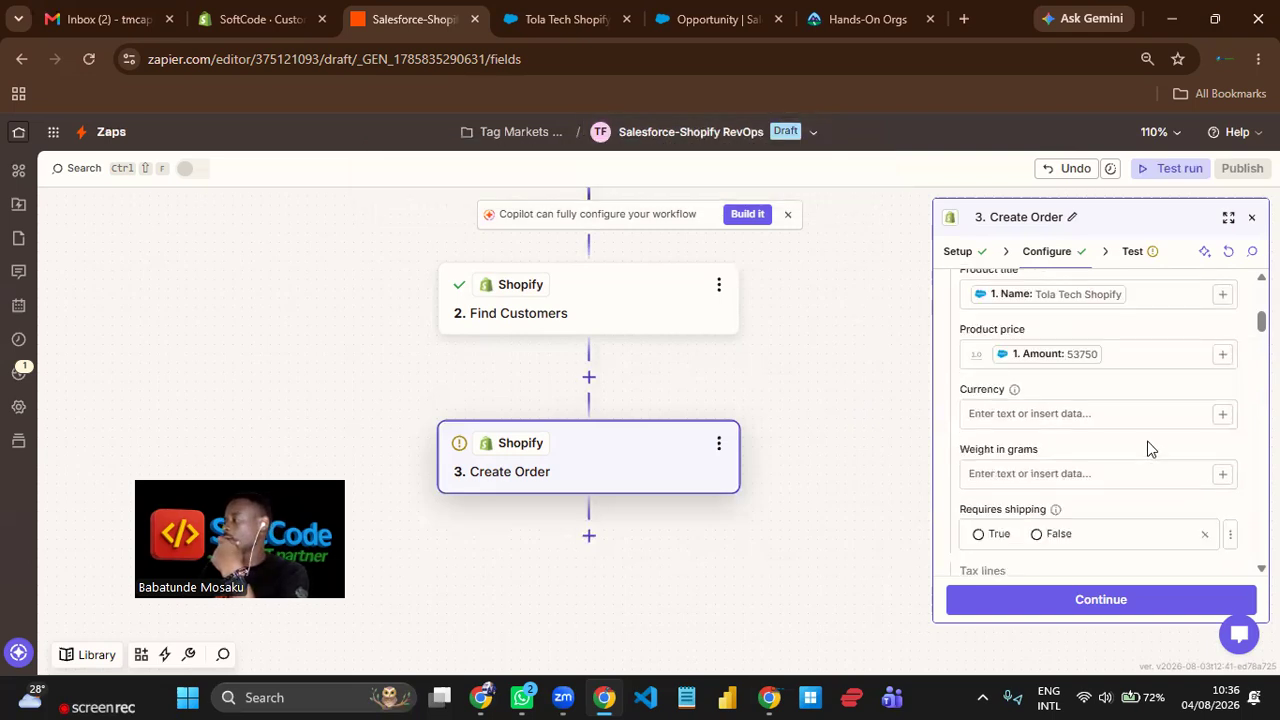
scroll(1148, 449, down, 1)
scroll(1148, 444, down, 1)
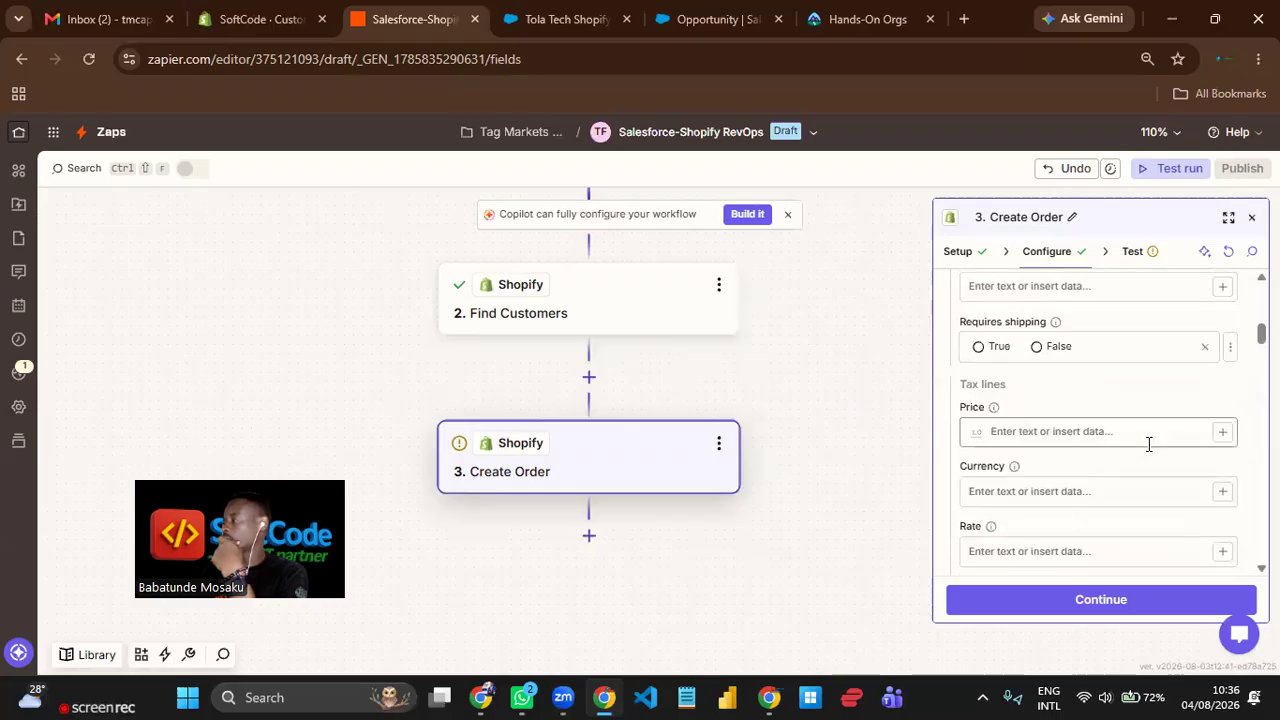
scroll(1148, 444, down, 2)
scroll(1150, 450, down, 3)
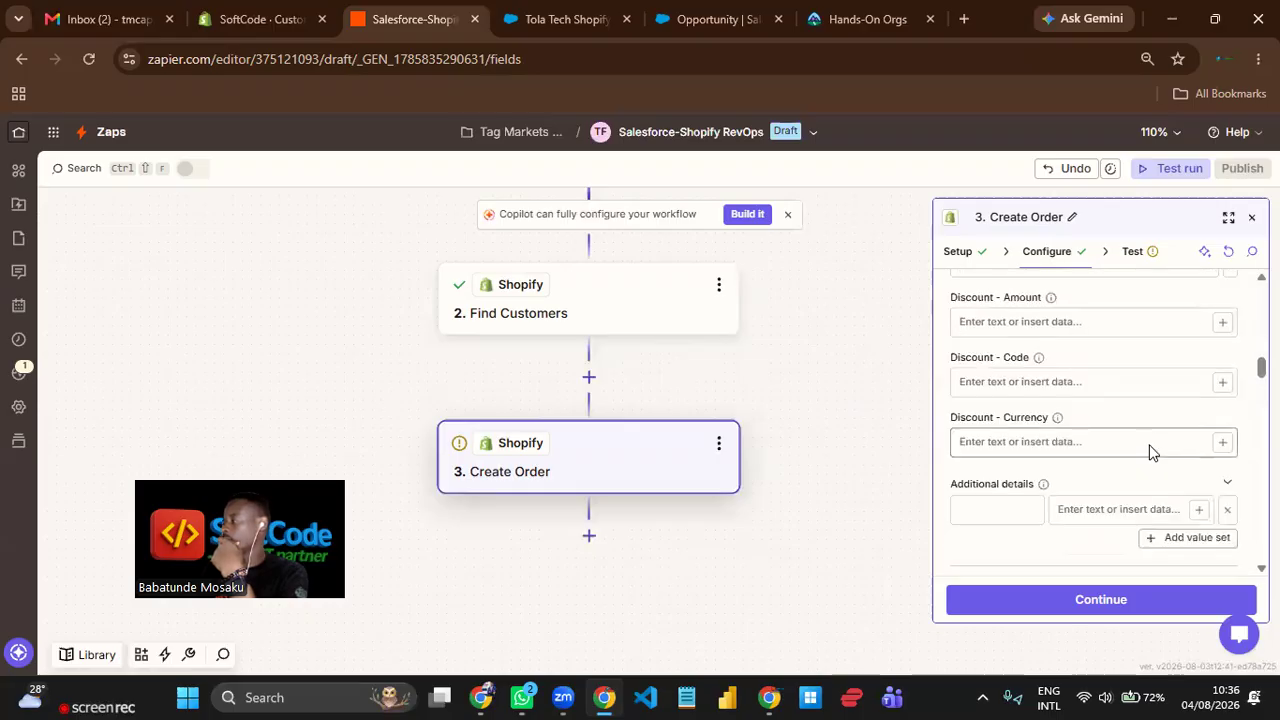
scroll(1151, 446, down, 6)
scroll(1151, 450, down, 3)
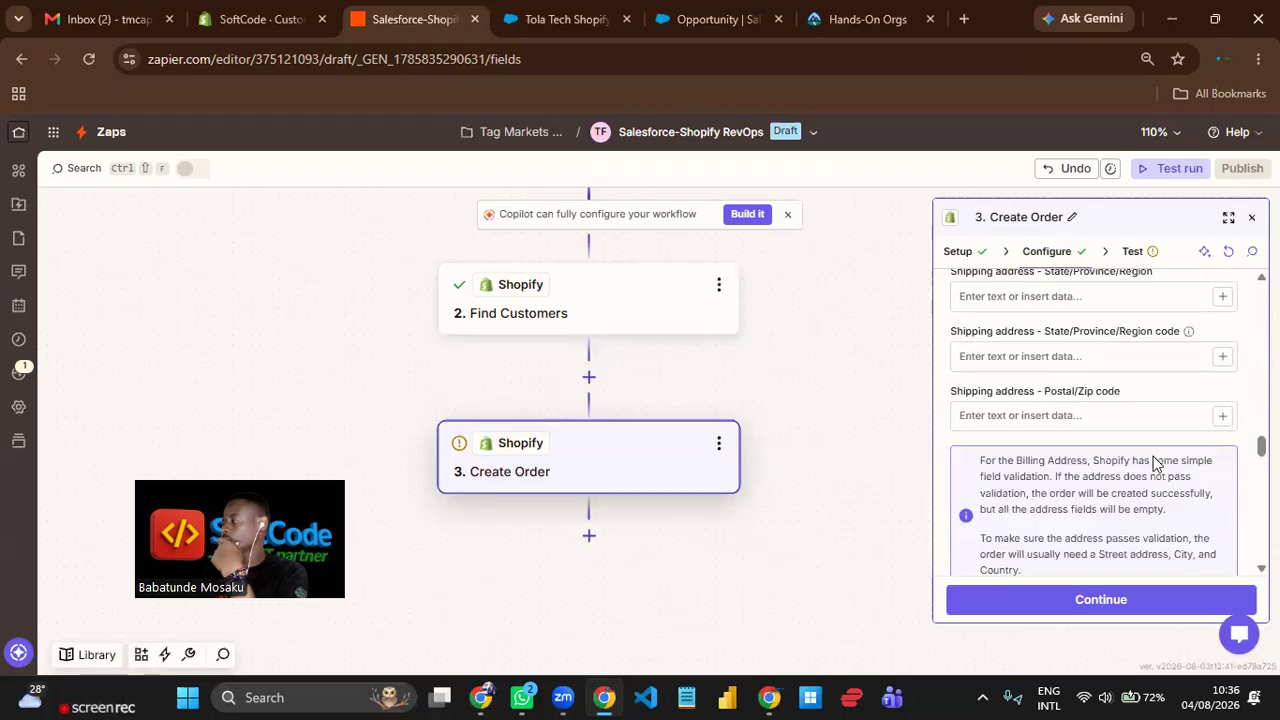
scroll(1157, 466, down, 5)
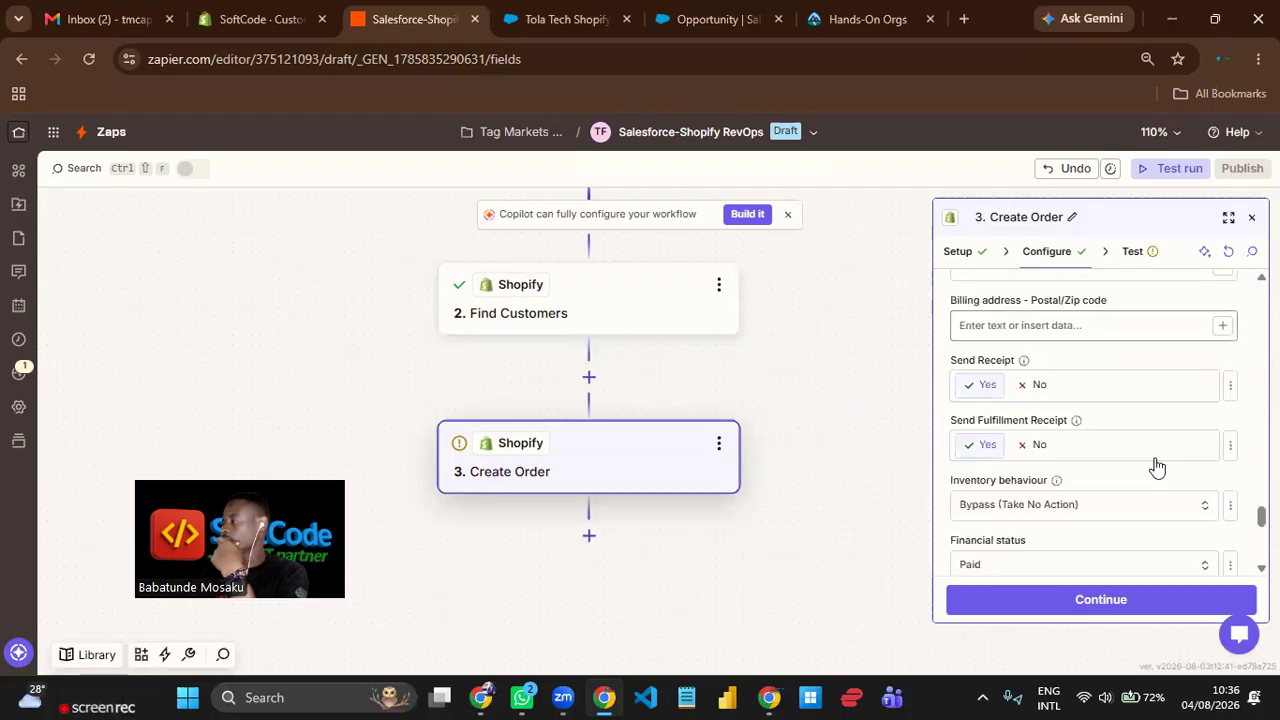
scroll(1157, 466, down, 3)
scroll(1182, 576, down, 5)
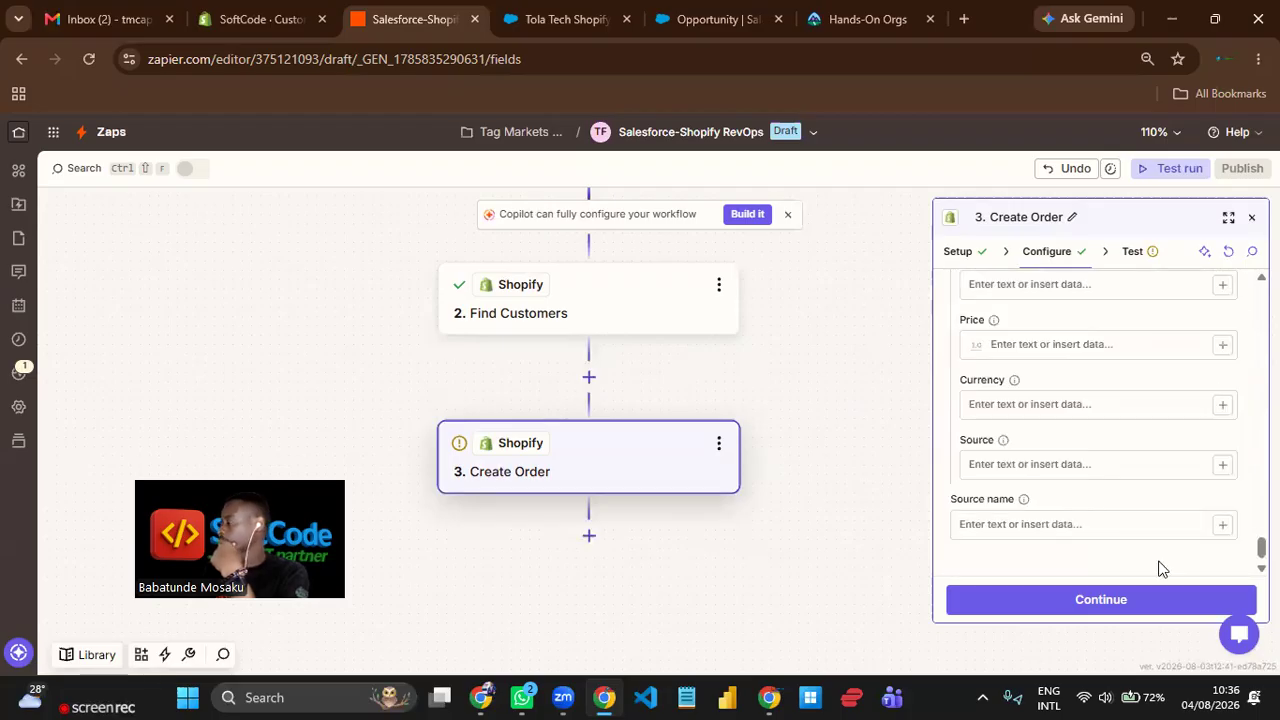
click(1136, 605)
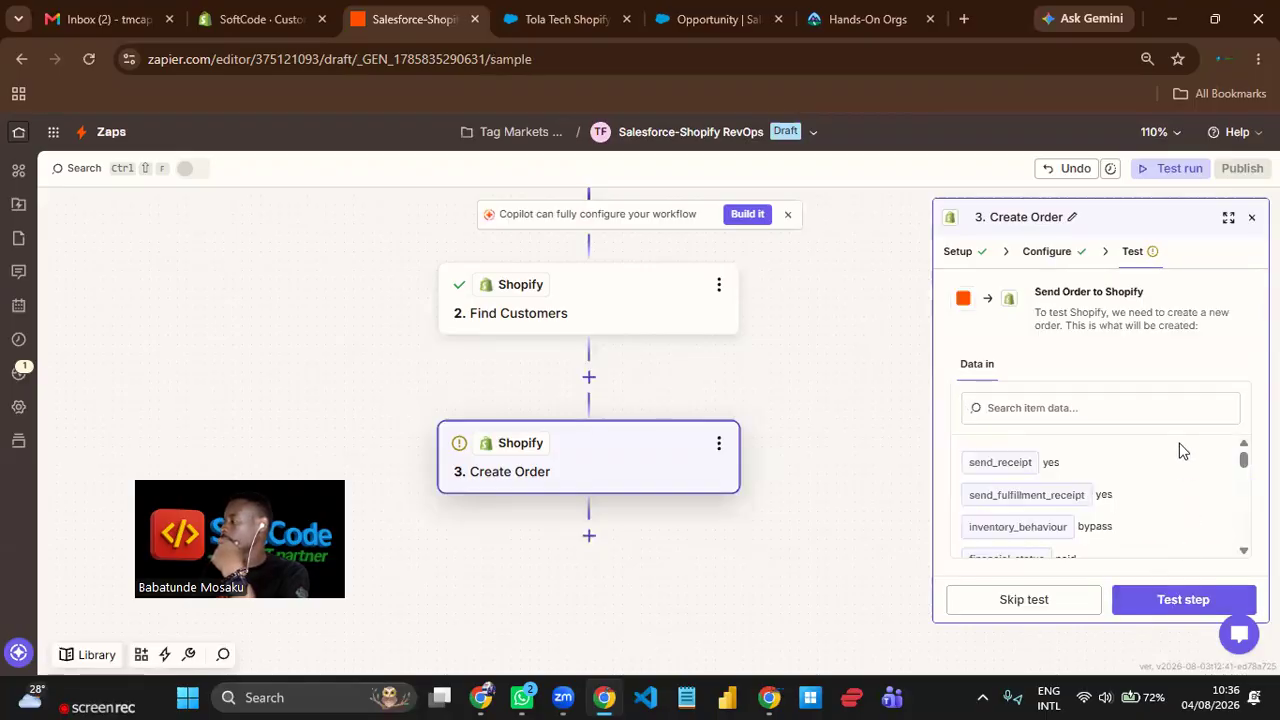
click(1172, 600)
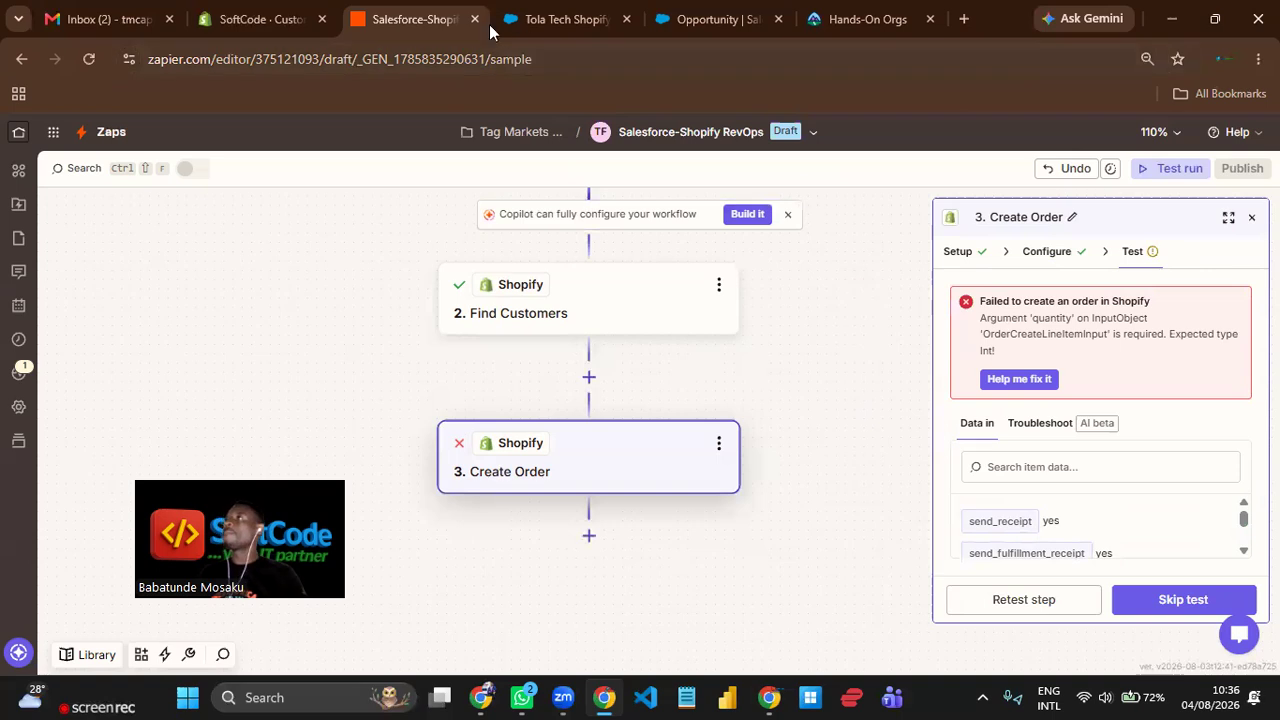
Switch to Salesforce, examine the Closed Won opportunity's detail fields, and open the Opportunity object's Fields & Relationships setup.
click(543, 20)
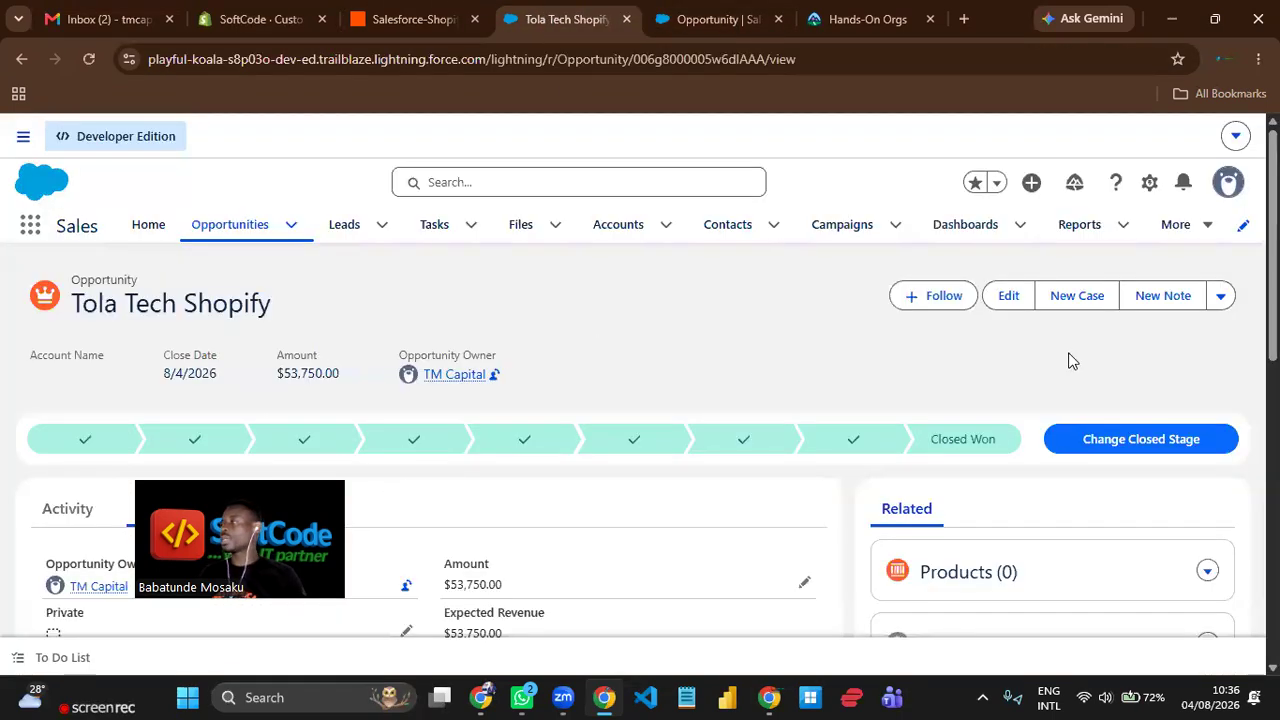
scroll(251, 494, down, 8)
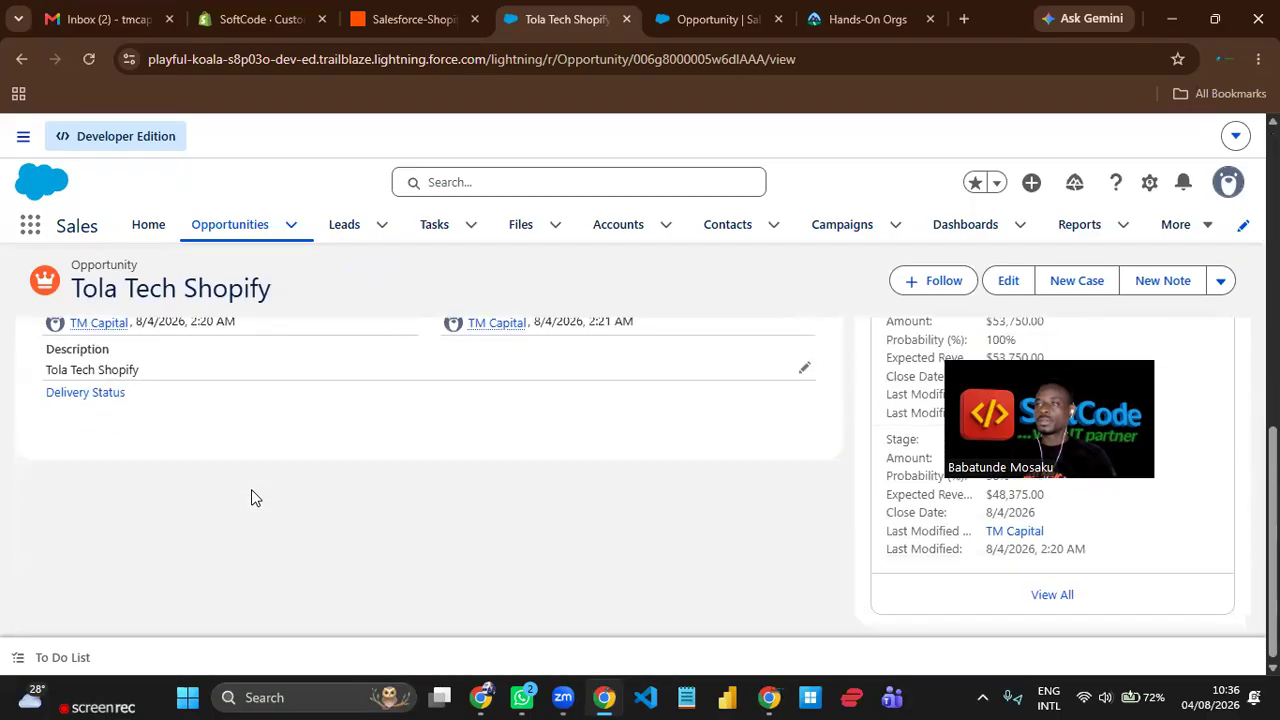
scroll(251, 494, up, 3)
scroll(441, 535, up, 2)
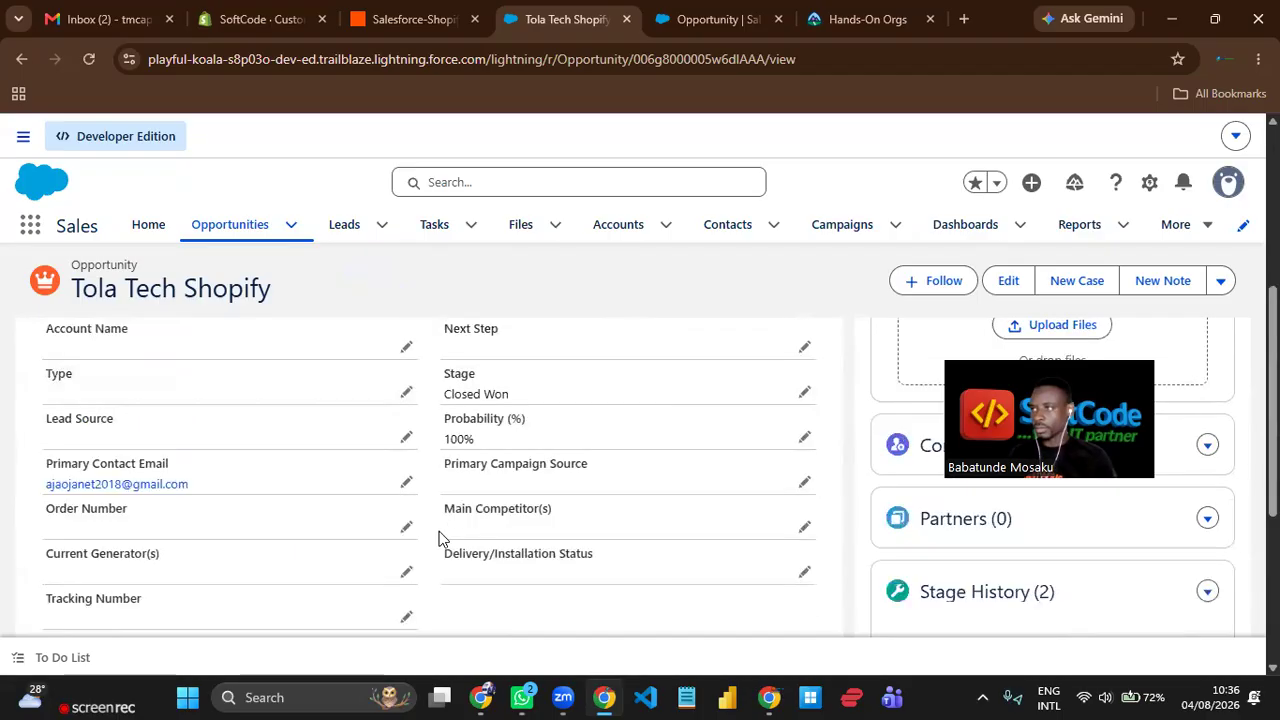
scroll(223, 514, up, 1)
scroll(223, 514, up, 1)
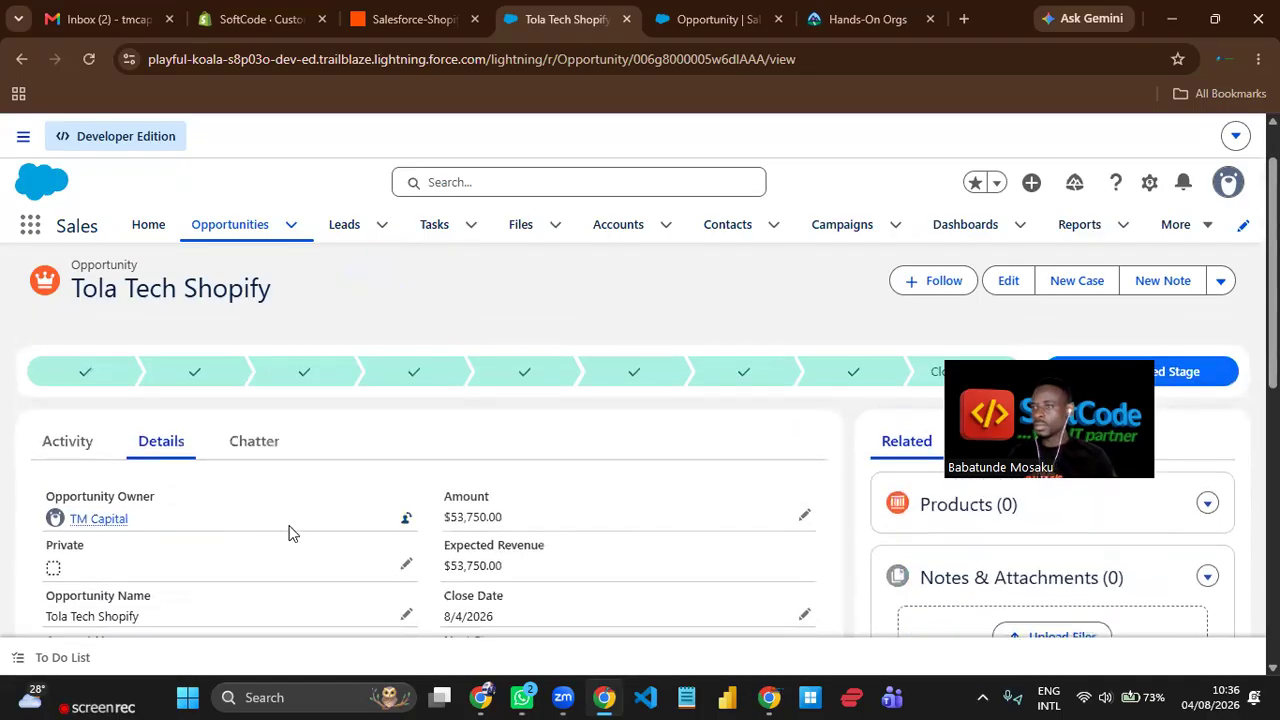
scroll(328, 544, down, 1)
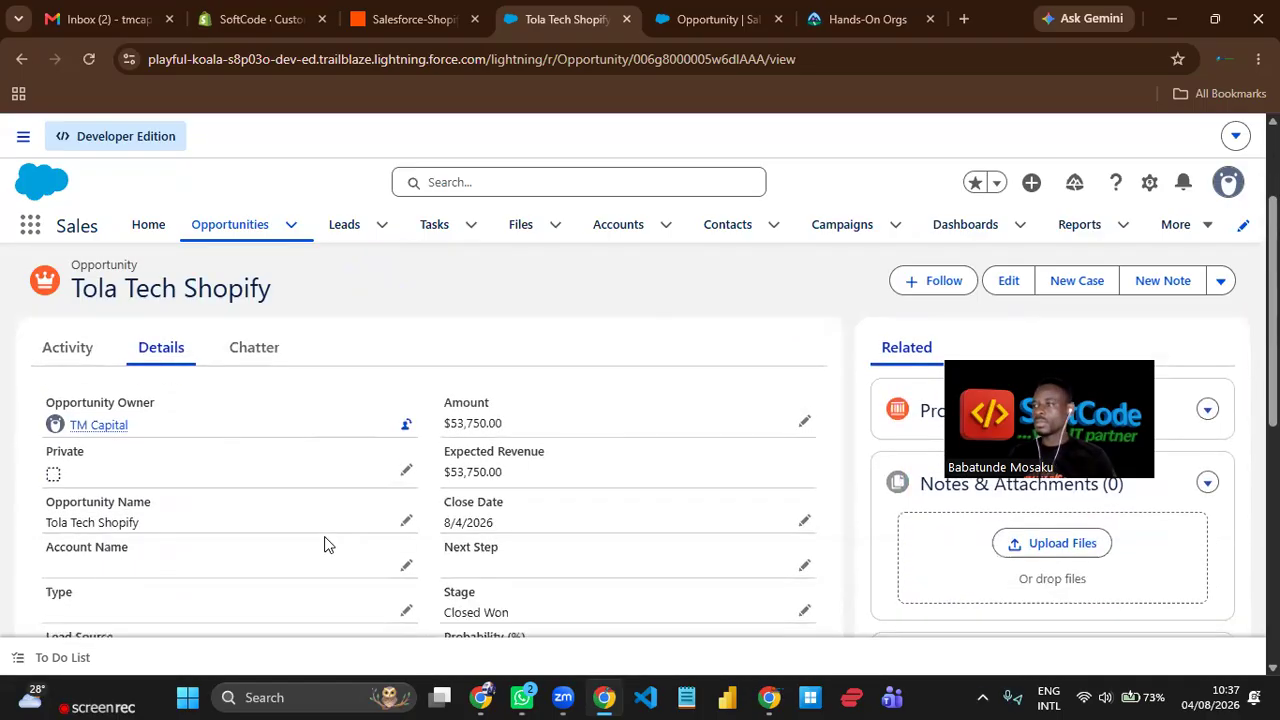
scroll(325, 544, down, 3)
scroll(328, 540, down, 2)
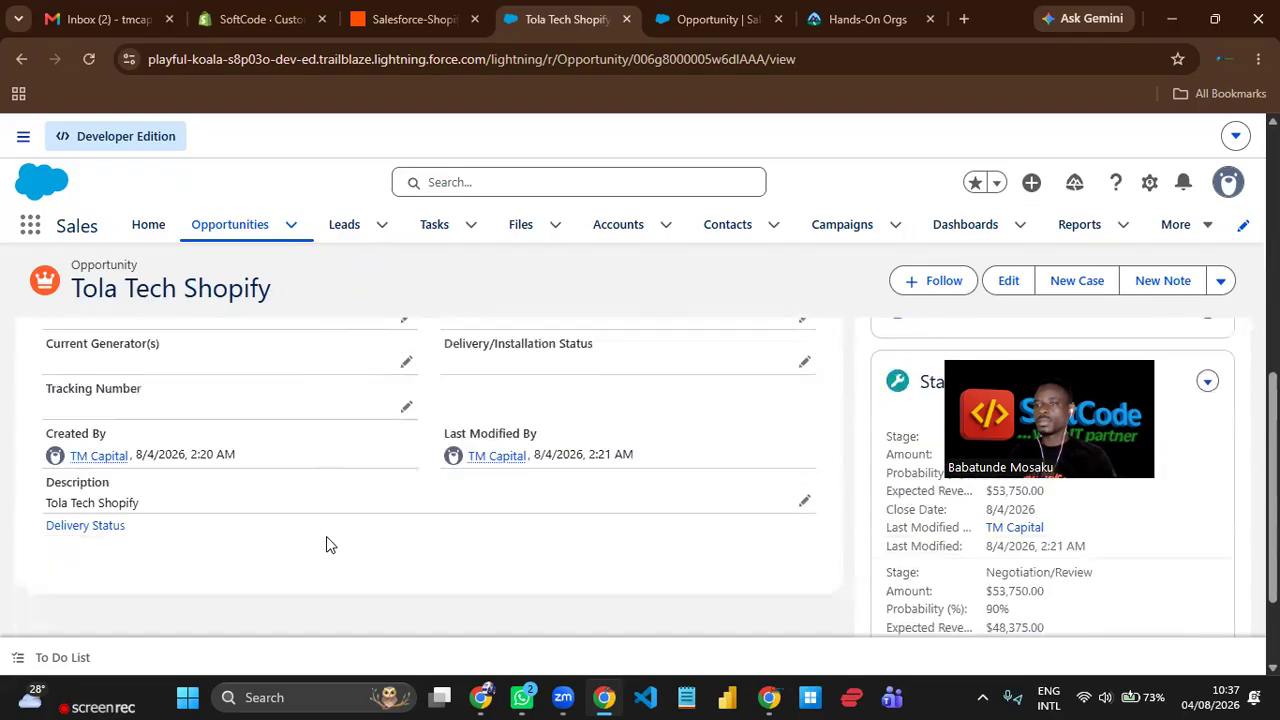
scroll(484, 535, up, 4)
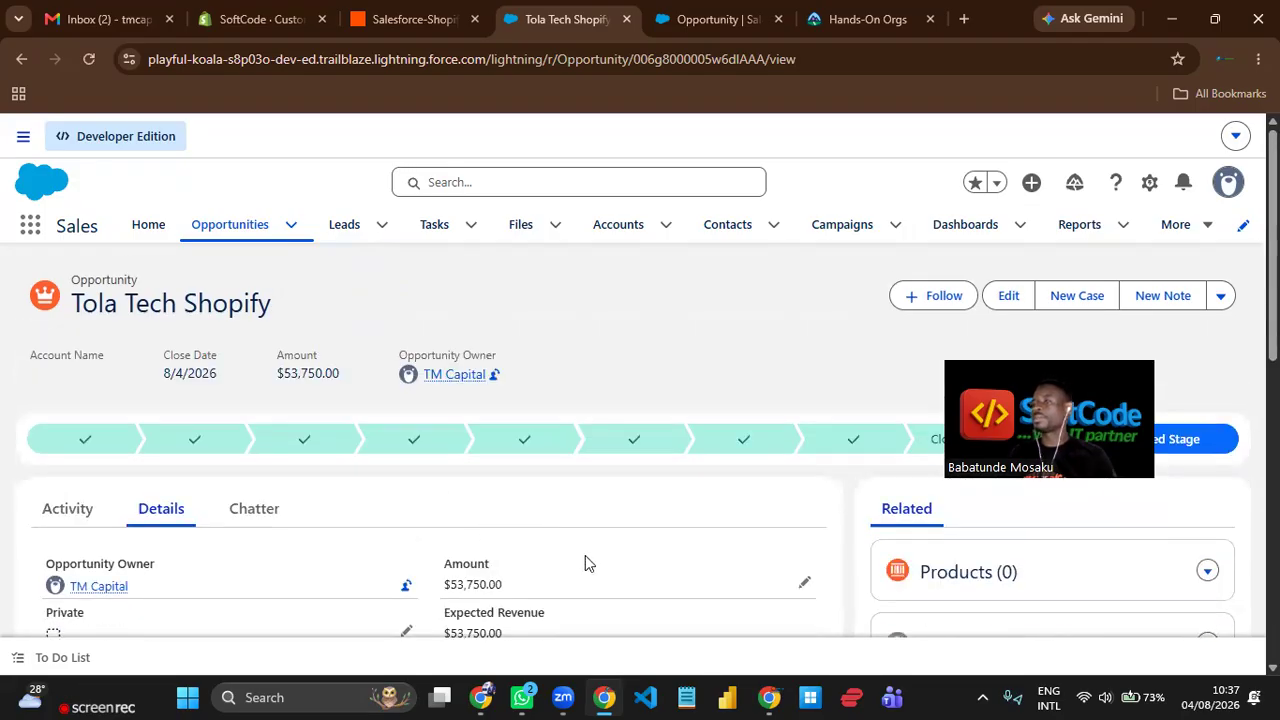
click(702, 15)
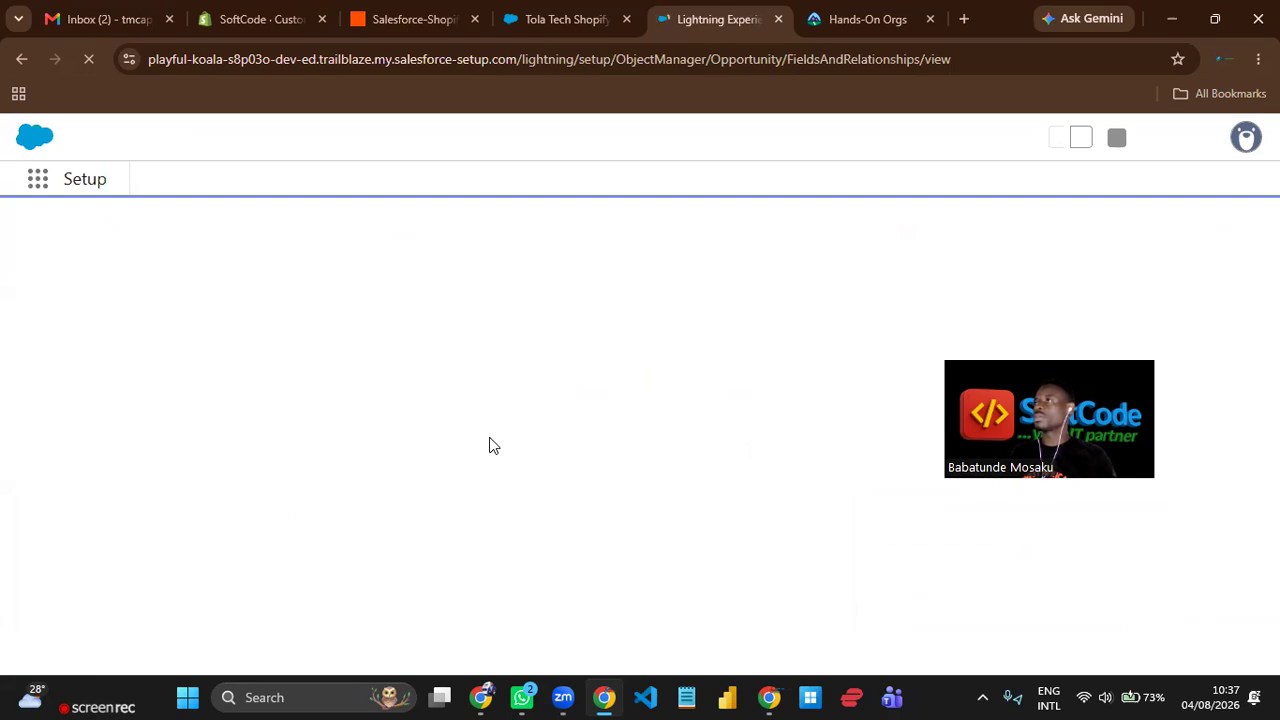
Examine the Opportunity object's Fields & Relationships list in Salesforce for a quantity field, and return to the opportunity record.
click(404, 20)
click(712, 19)
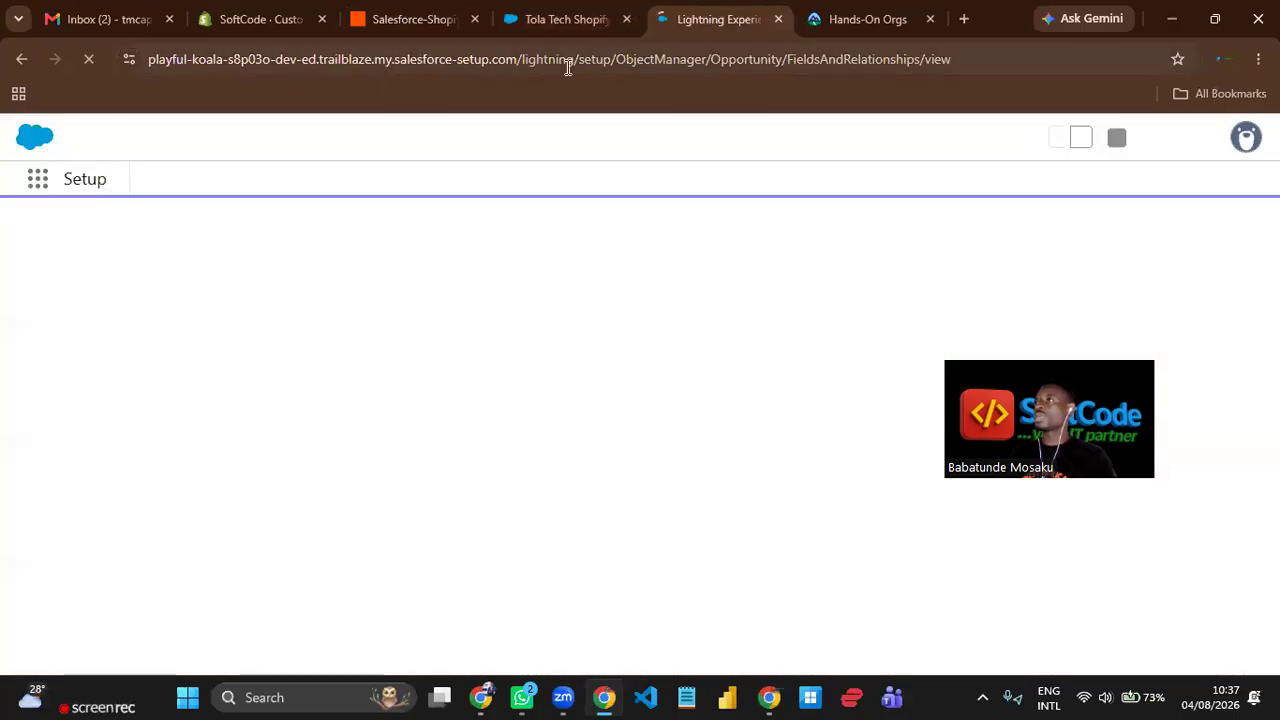
click(573, 20)
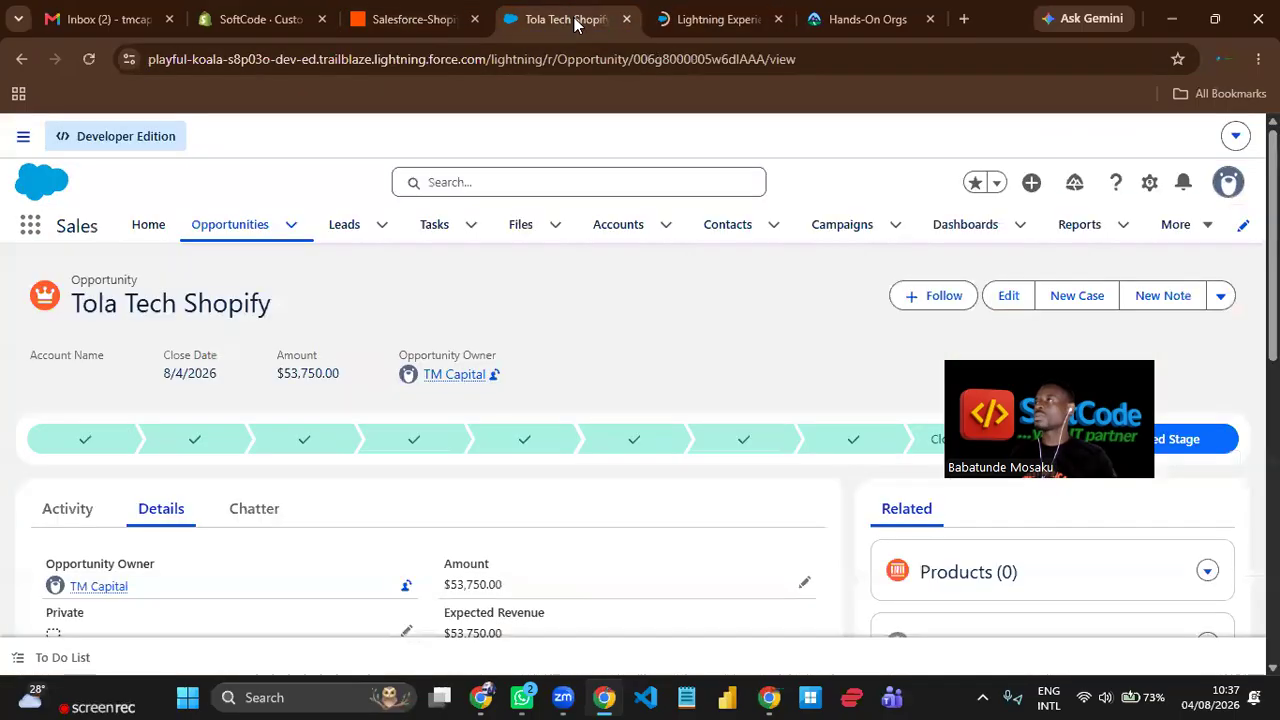
click(734, 20)
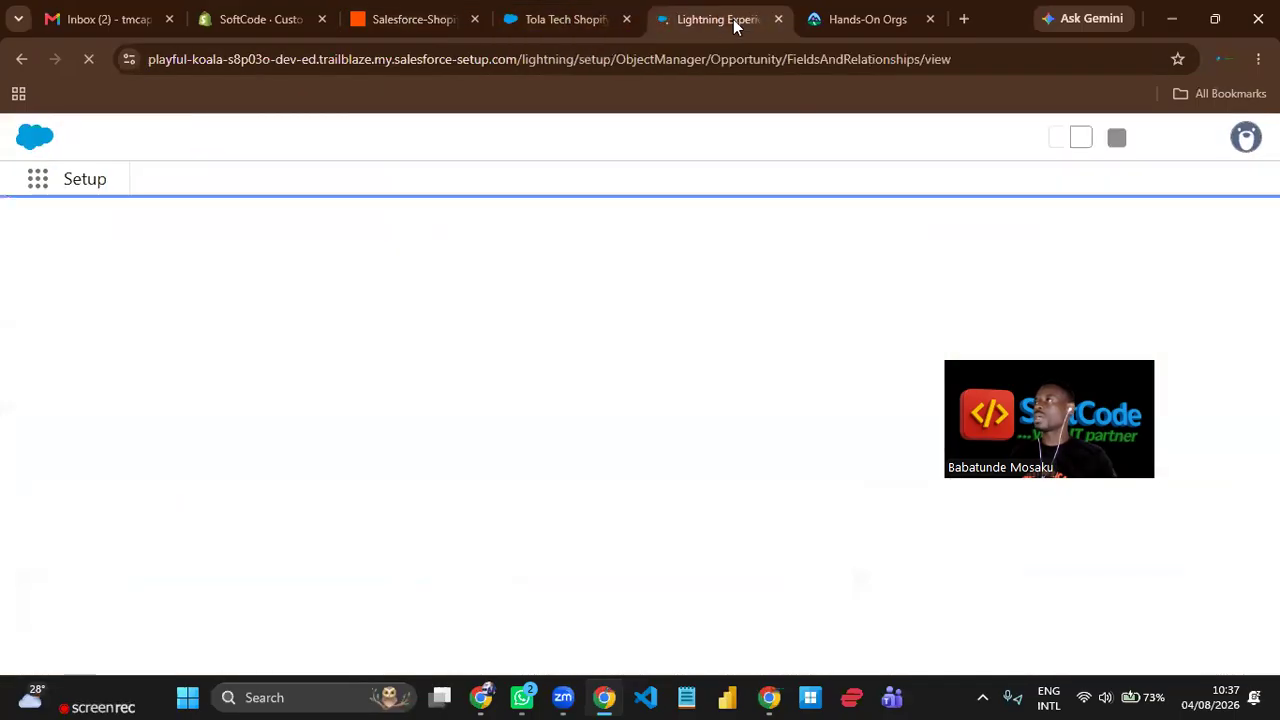
click(560, 20)
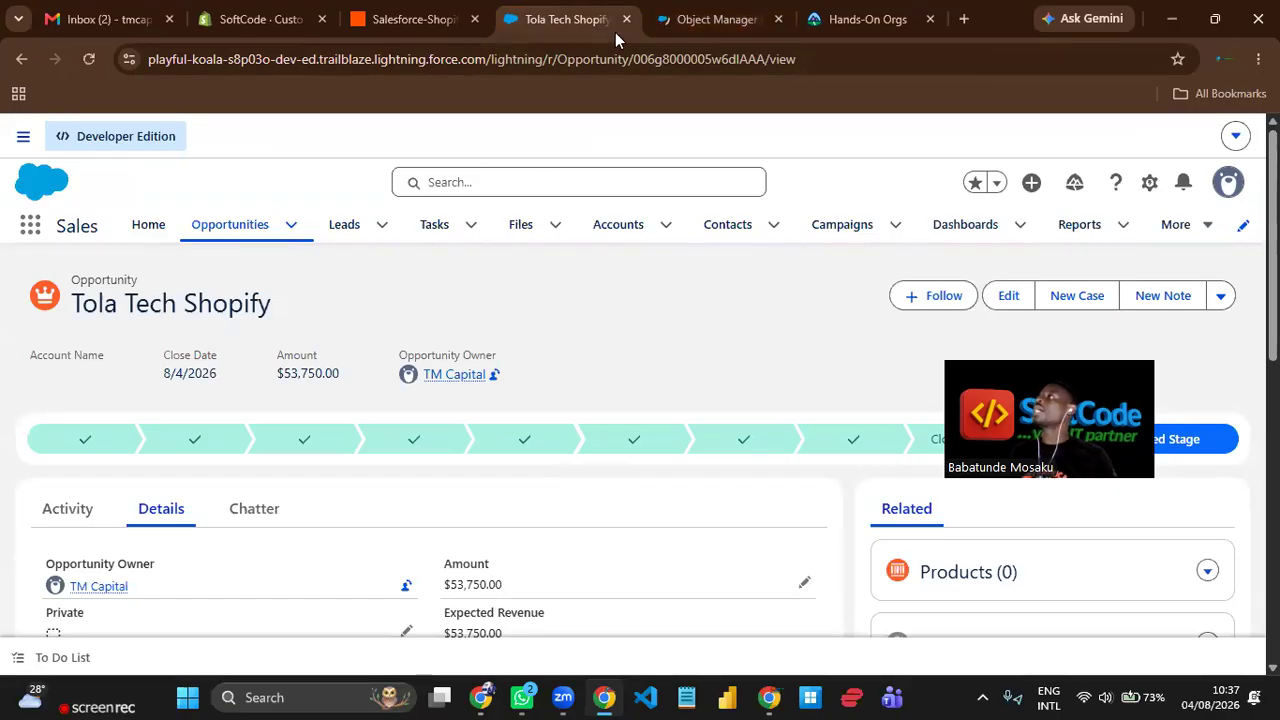
click(714, 17)
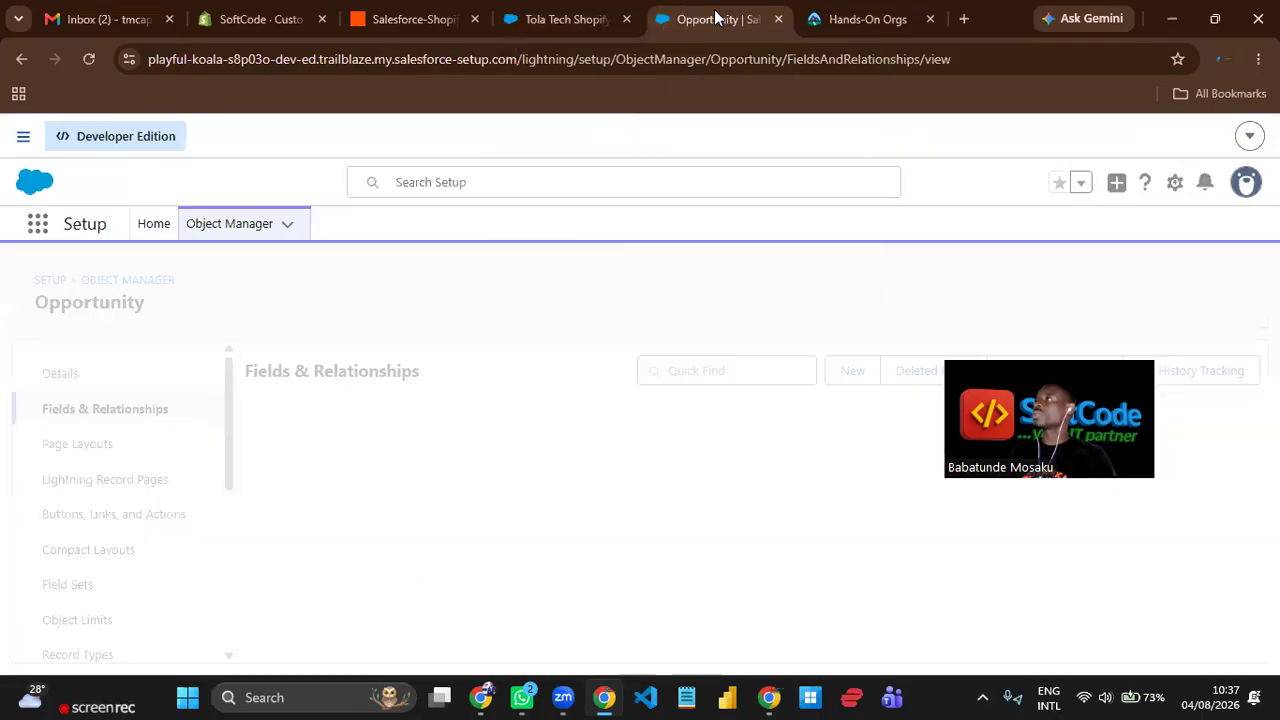
scroll(385, 497, down, 10)
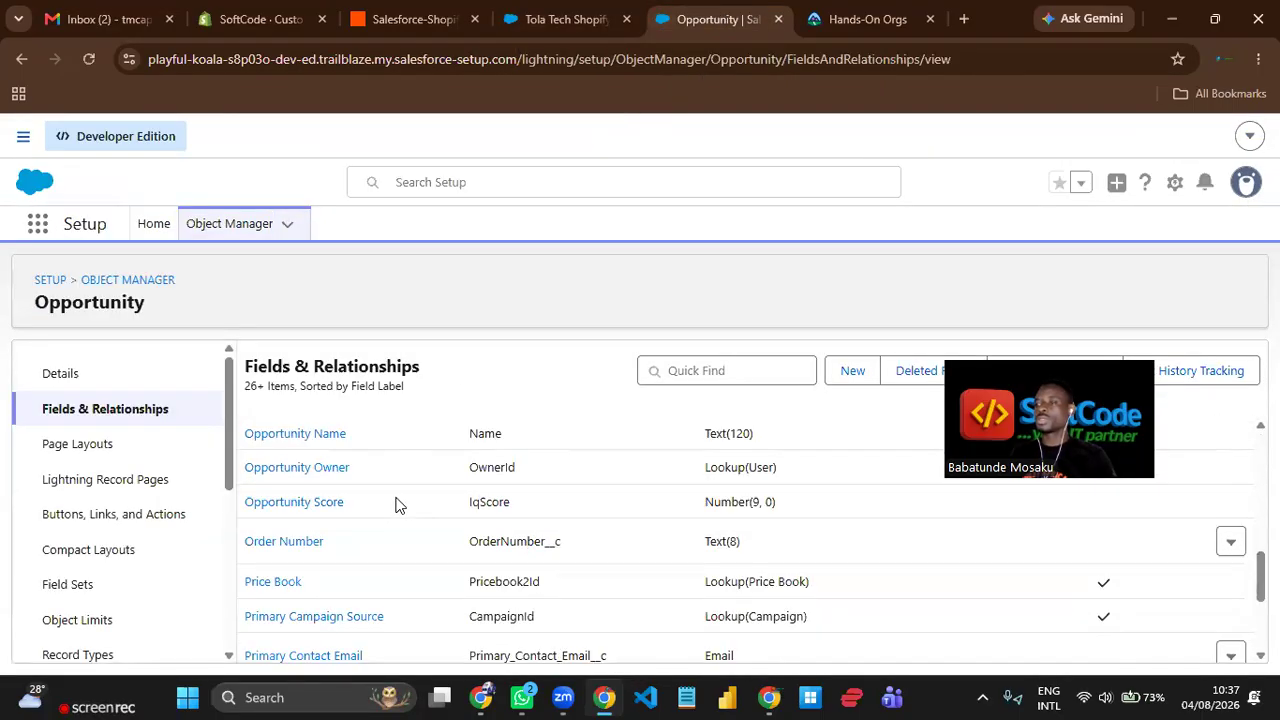
scroll(436, 498, down, 3)
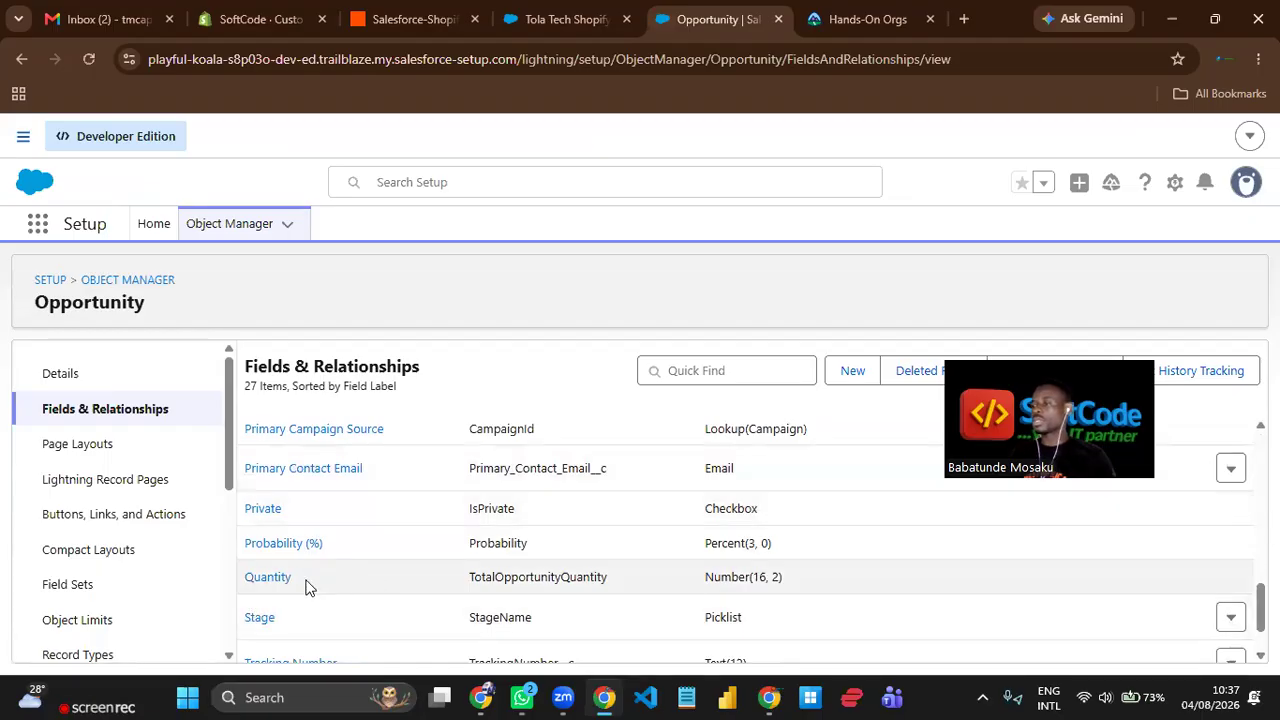
click(566, 24)
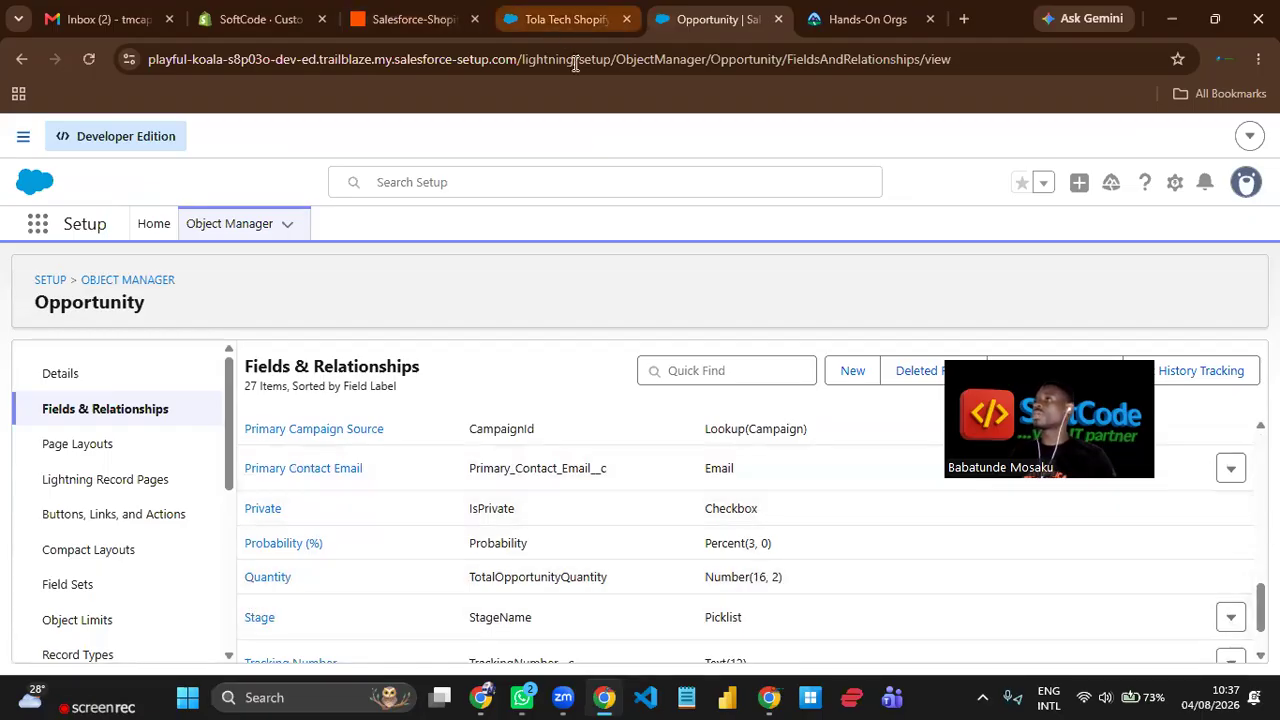
Switch to Zapier and review the Create Order step's configuration fields from the line items down to the shipping lines and source name.
click(428, 24)
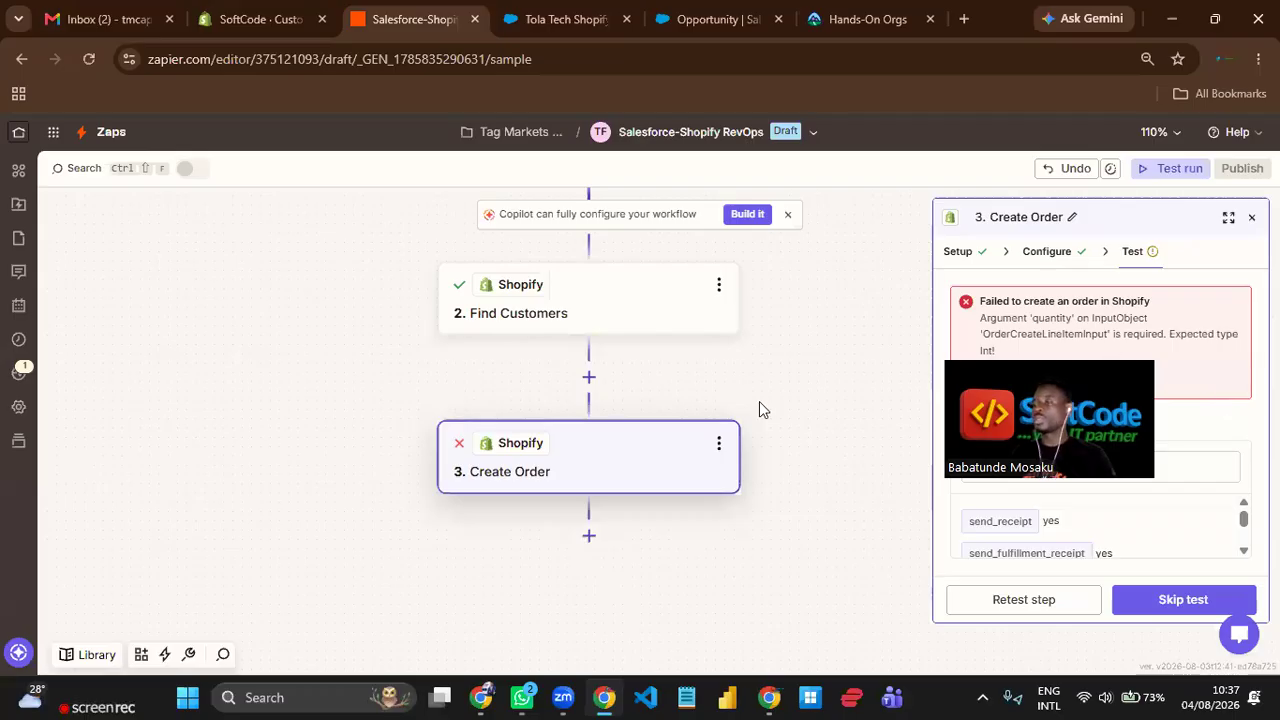
click(1046, 253)
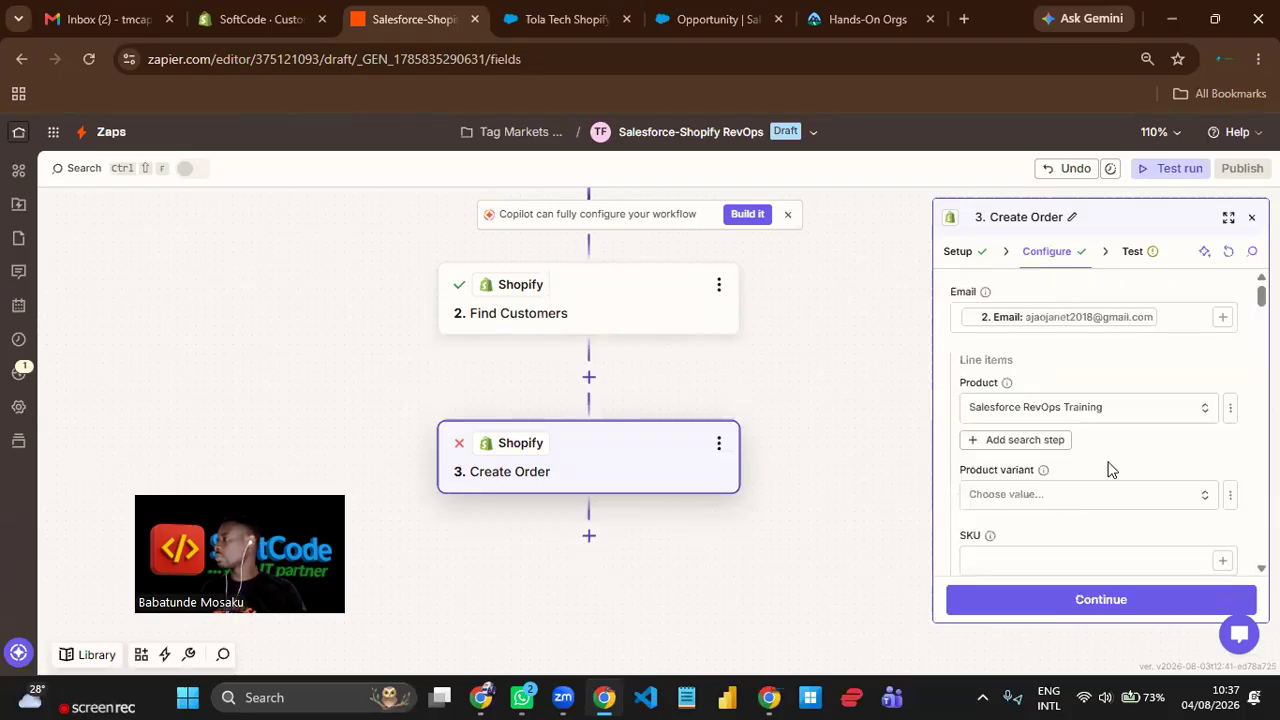
scroll(1109, 461, down, 3)
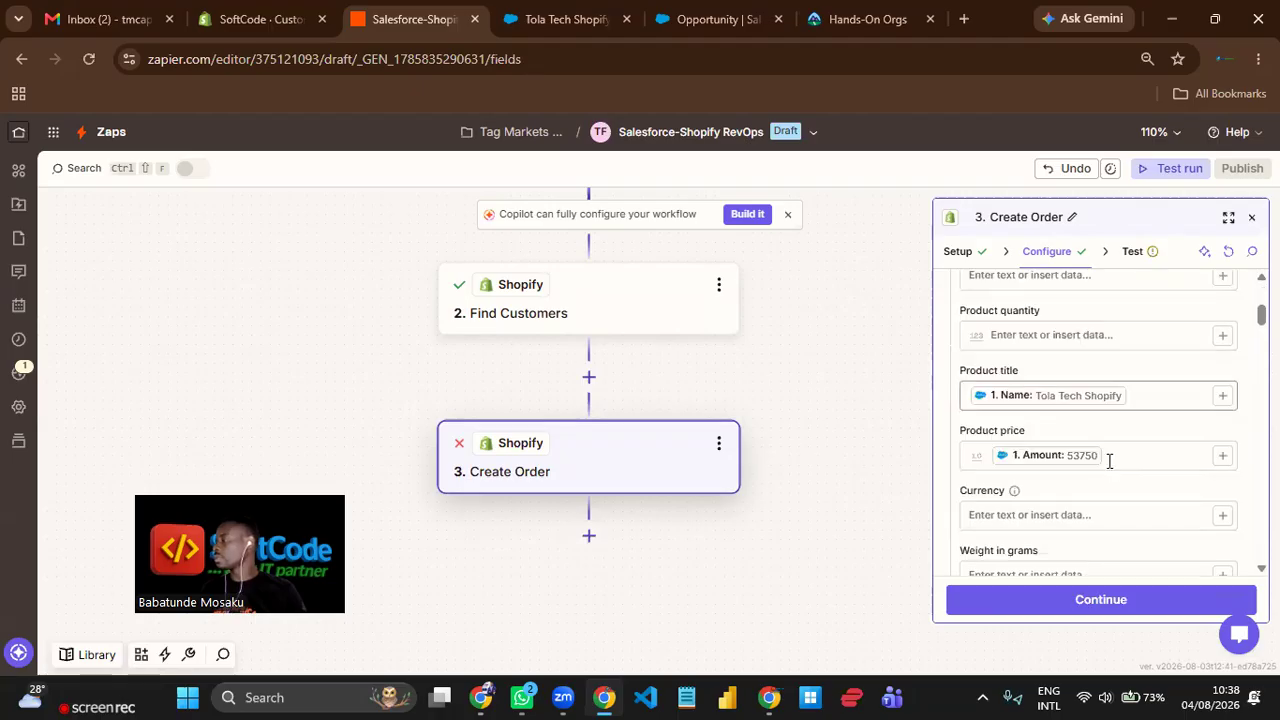
scroll(1109, 463, down, 1)
scroll(1109, 464, down, 2)
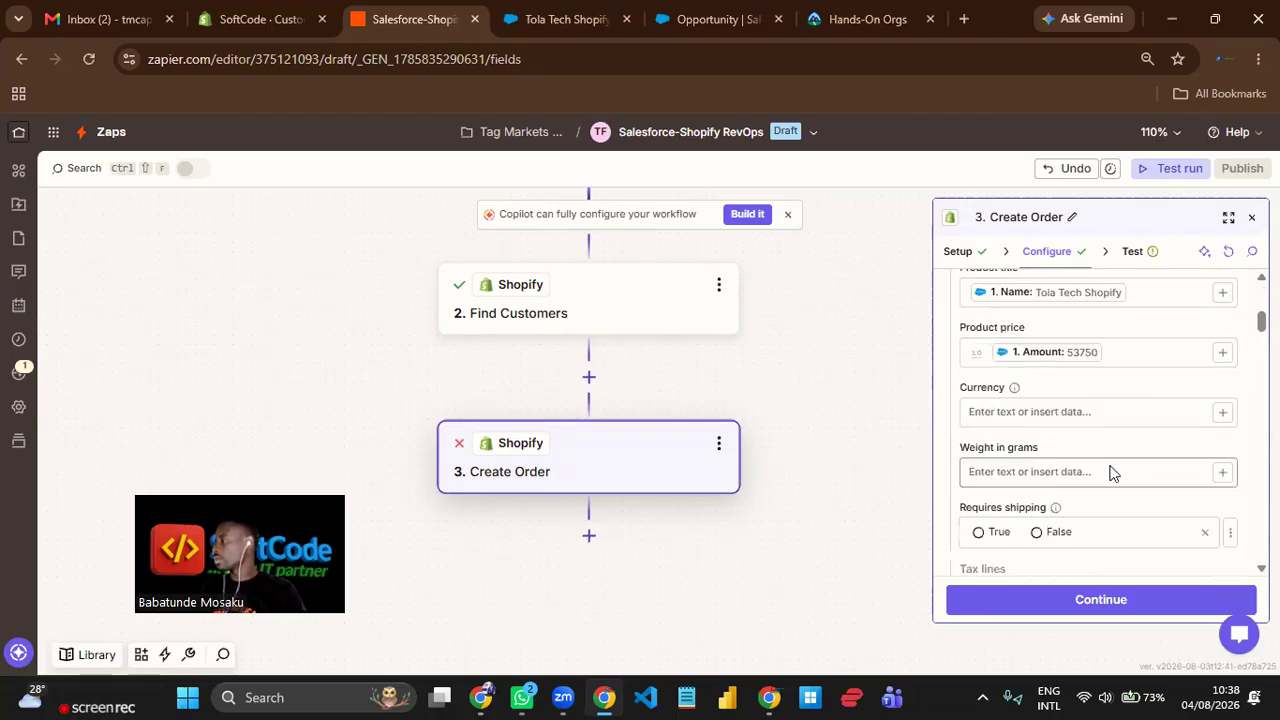
scroll(1112, 472, down, 4)
scroll(1115, 475, down, 4)
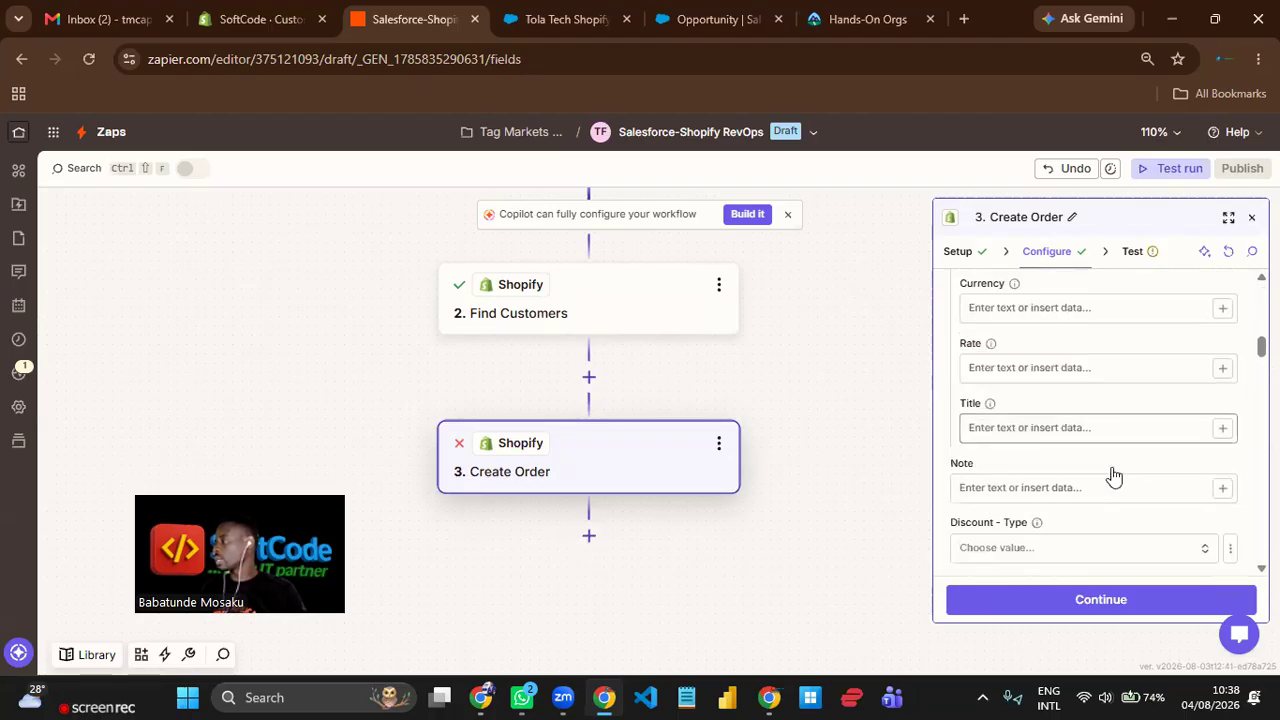
scroll(1115, 475, down, 2)
scroll(1115, 475, down, 2)
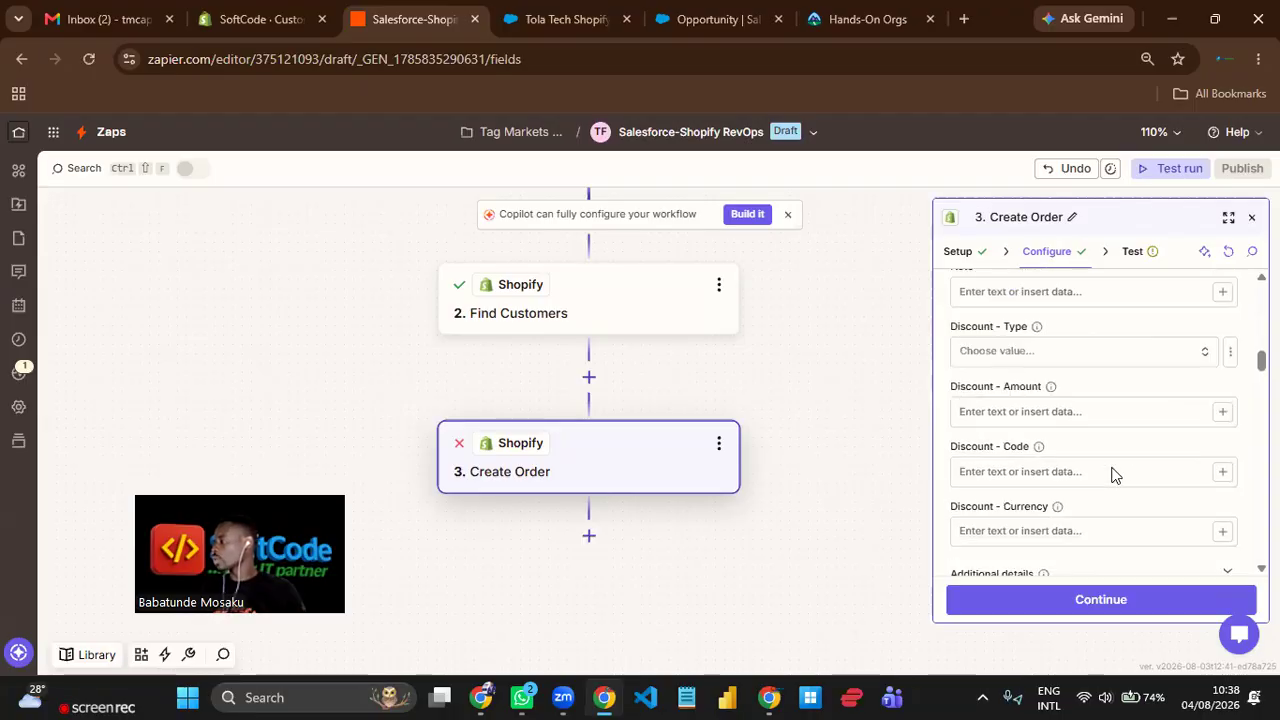
scroll(1115, 475, down, 6)
scroll(1115, 475, down, 6)
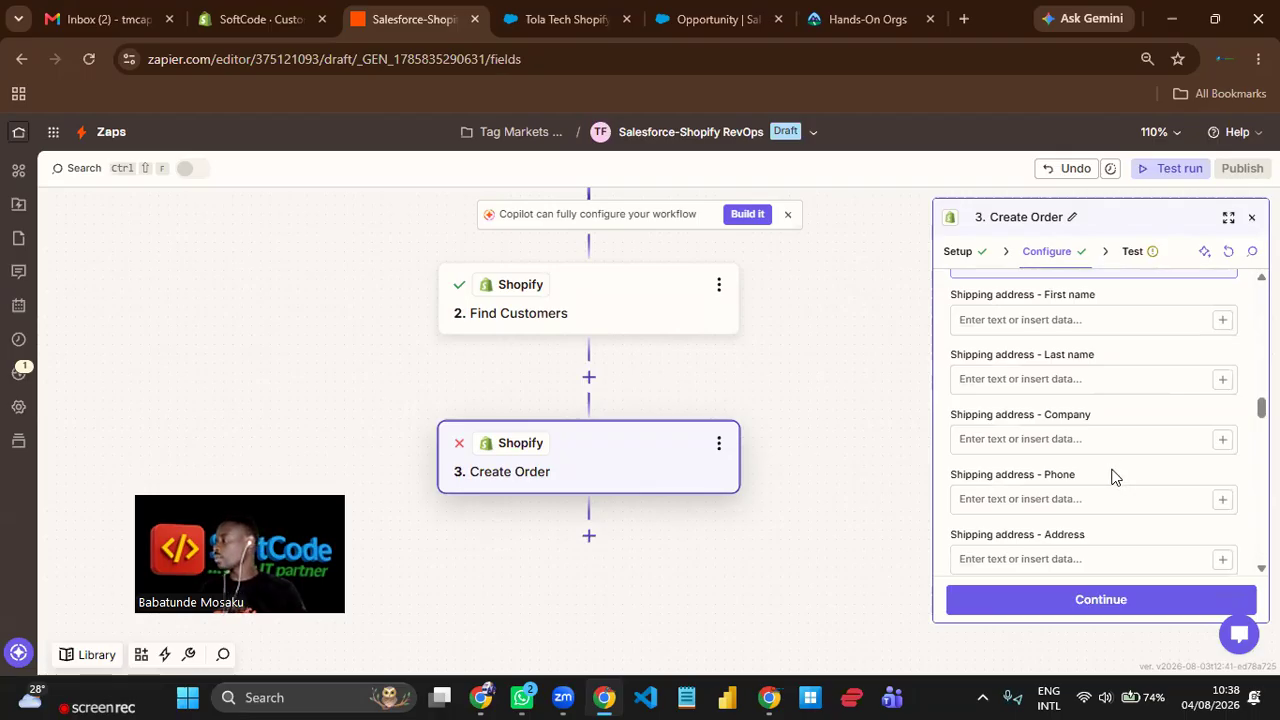
scroll(1115, 477, down, 4)
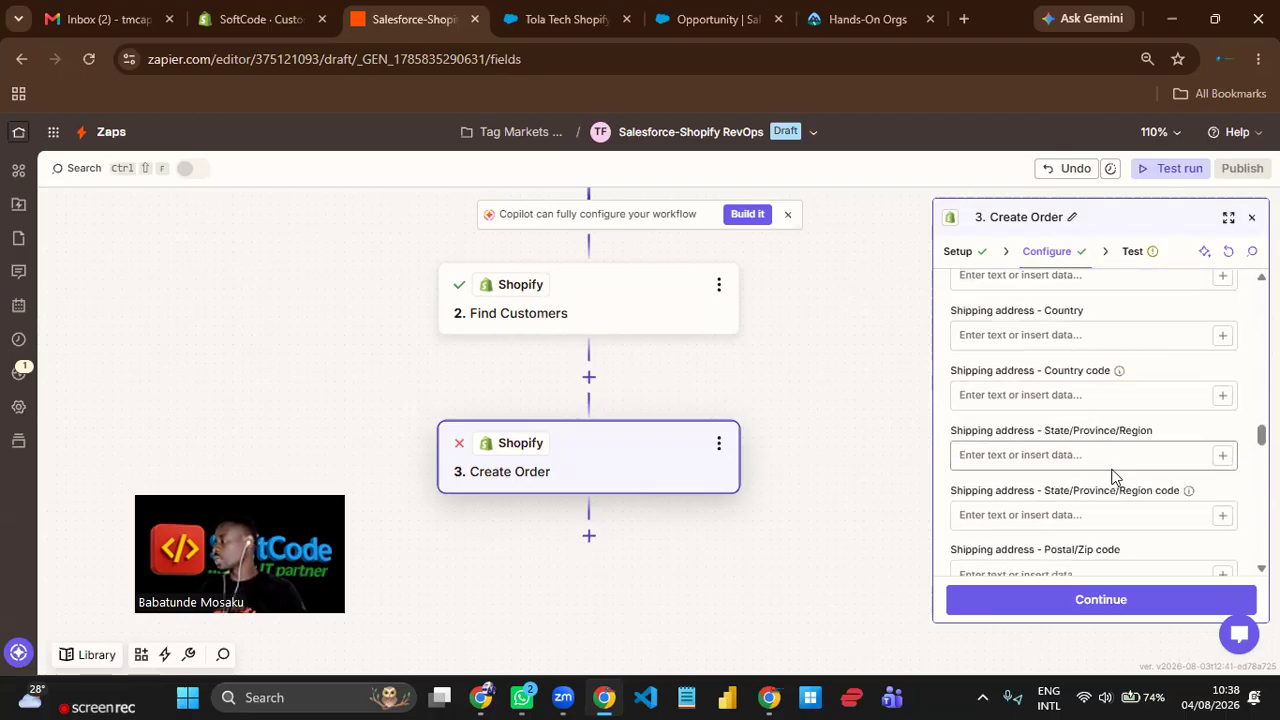
scroll(1115, 475, down, 4)
scroll(1115, 477, down, 3)
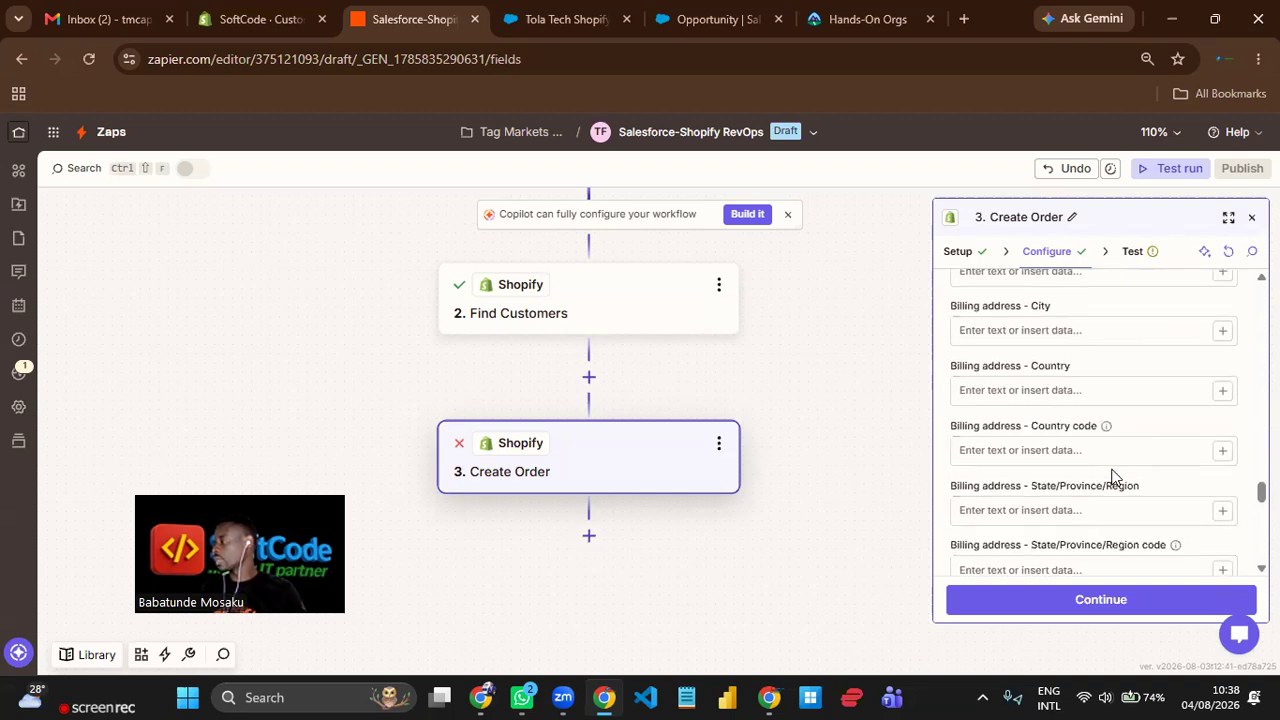
scroll(1115, 477, down, 5)
scroll(1117, 480, down, 1)
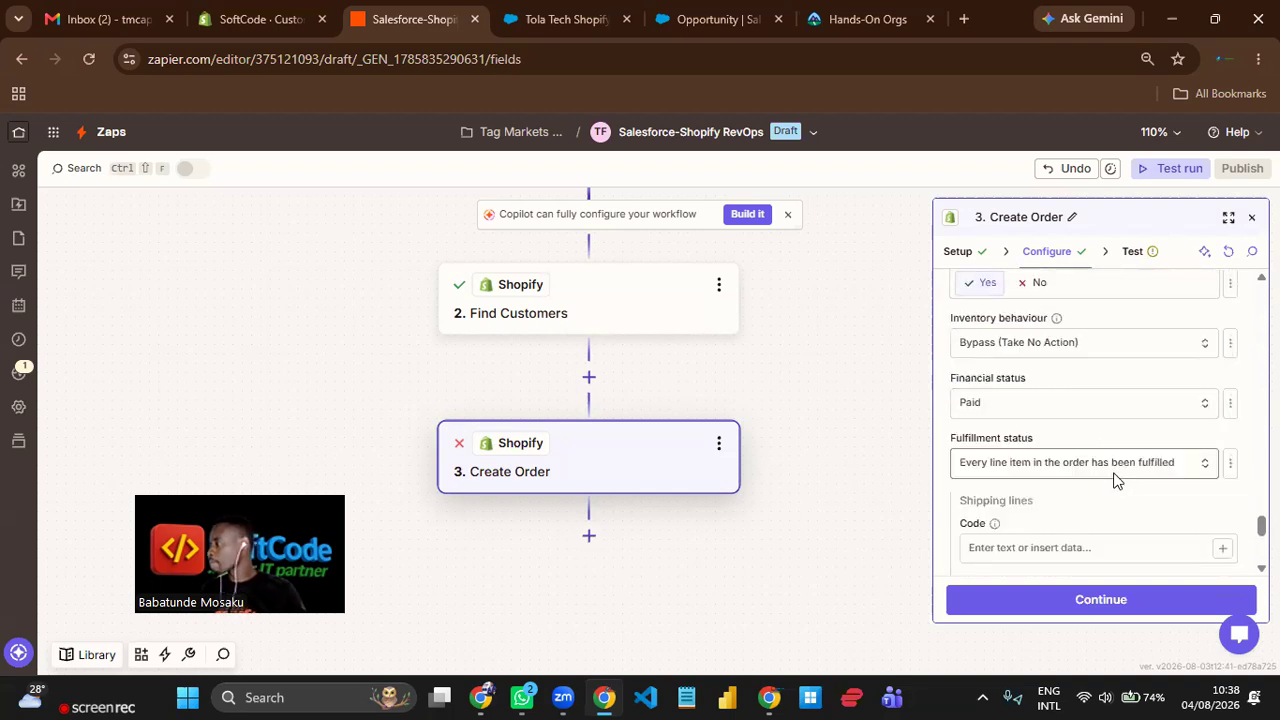
scroll(1117, 480, down, 3)
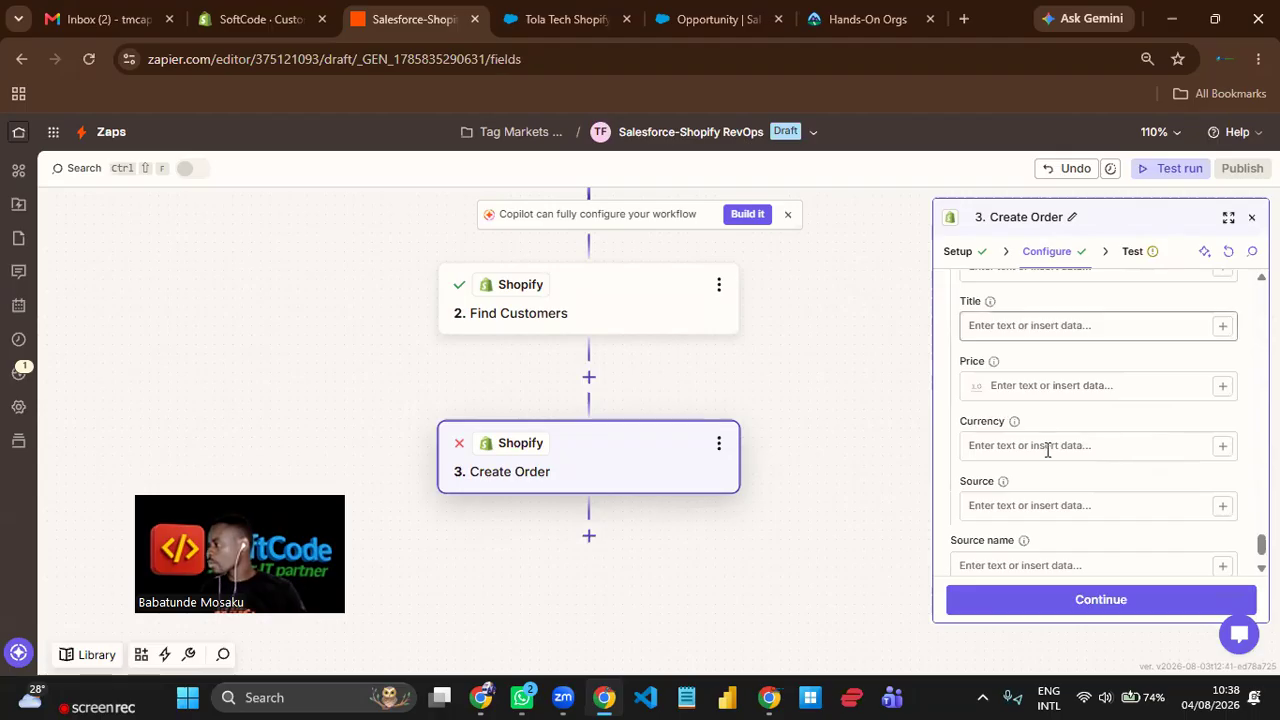
scroll(1117, 506, down, 1)
scroll(1117, 506, up, 4)
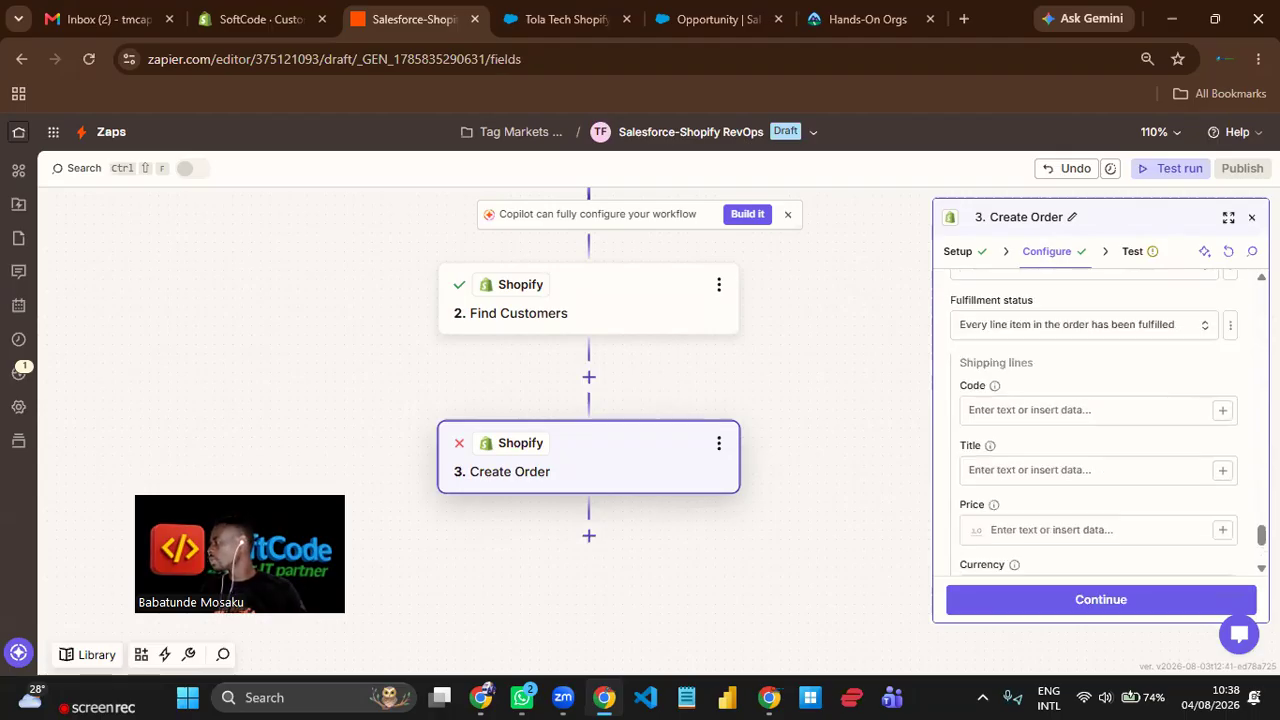
Refresh the Create Order step's fields and set the line item's product quantity to 1.
click(1228, 251)
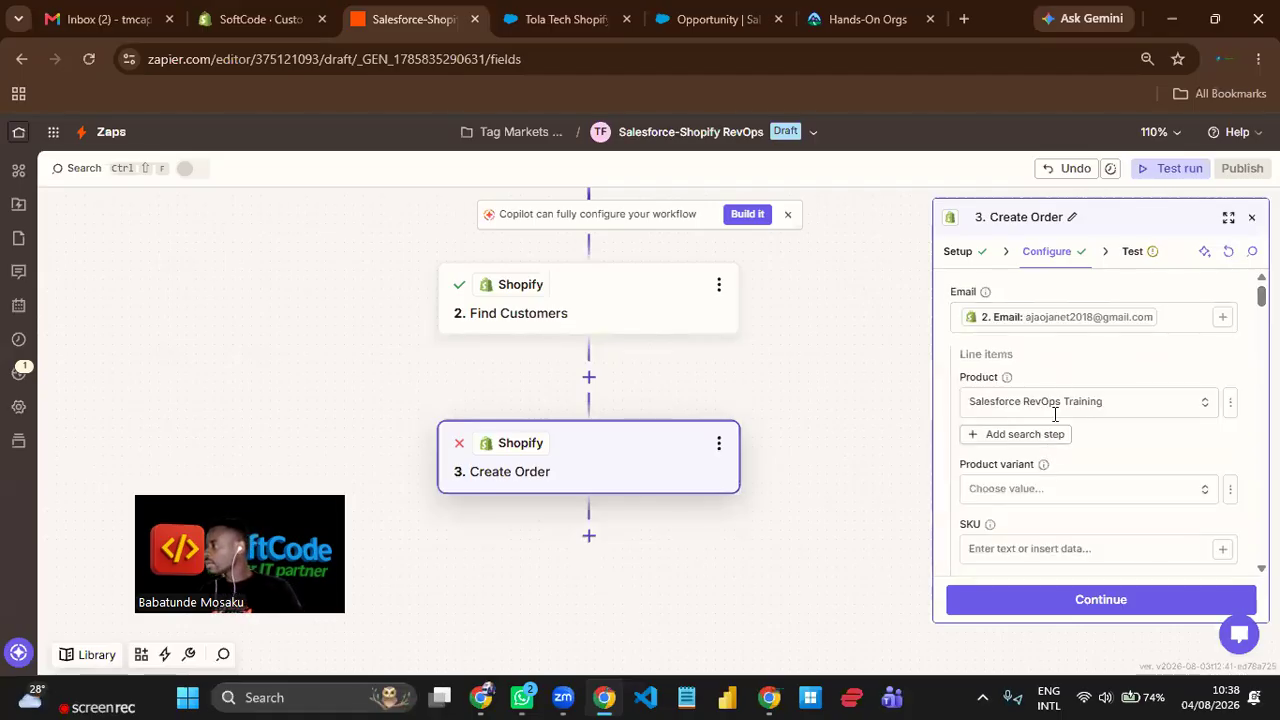
scroll(1054, 412, down, 4)
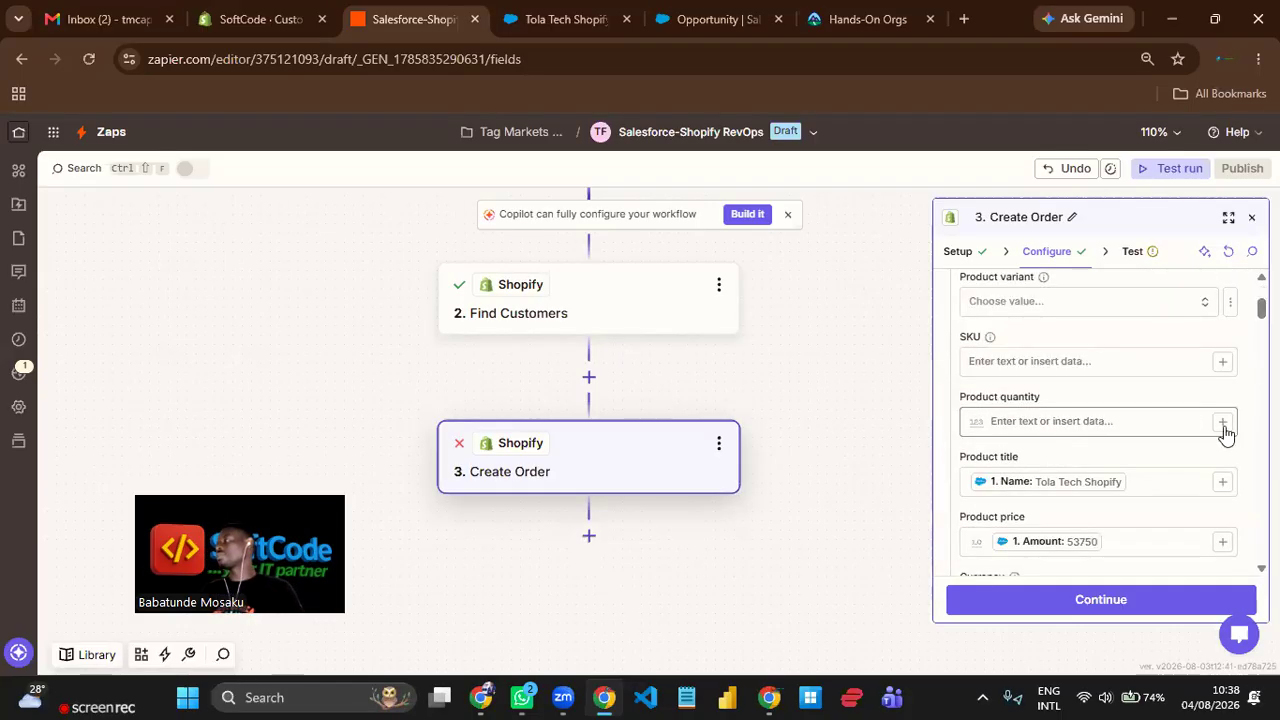
click(1000, 421)
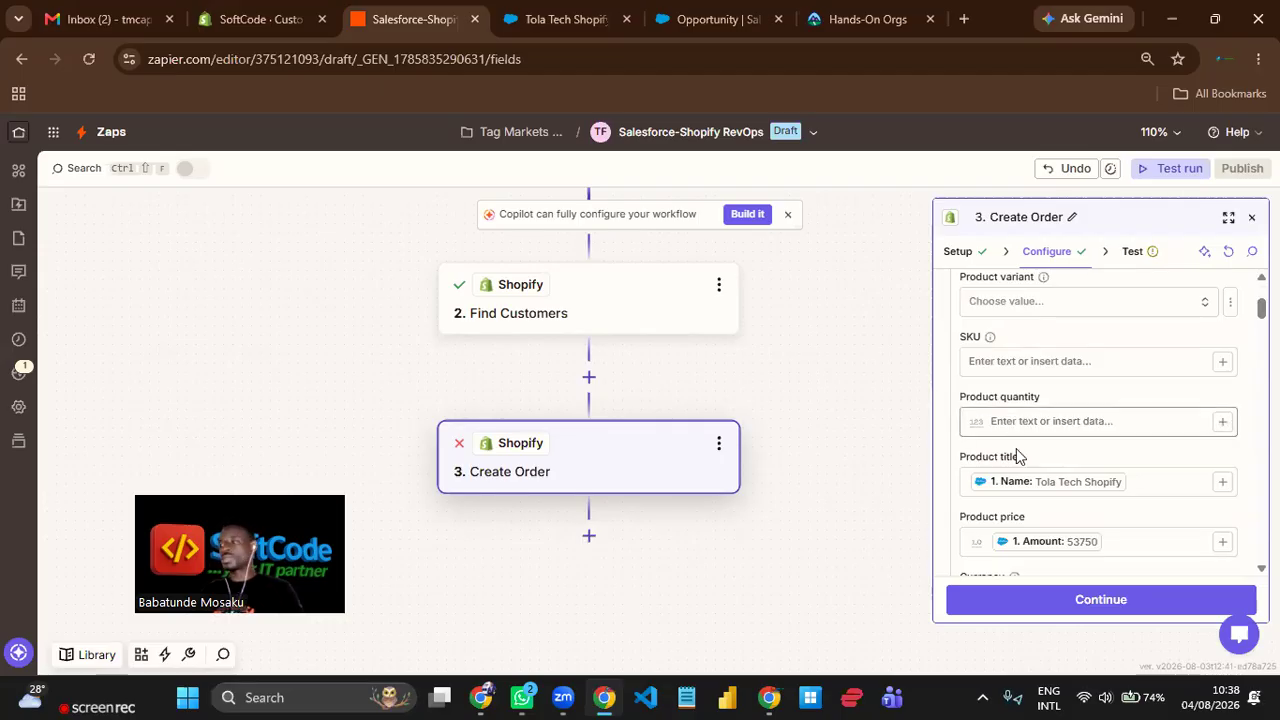
text(1)
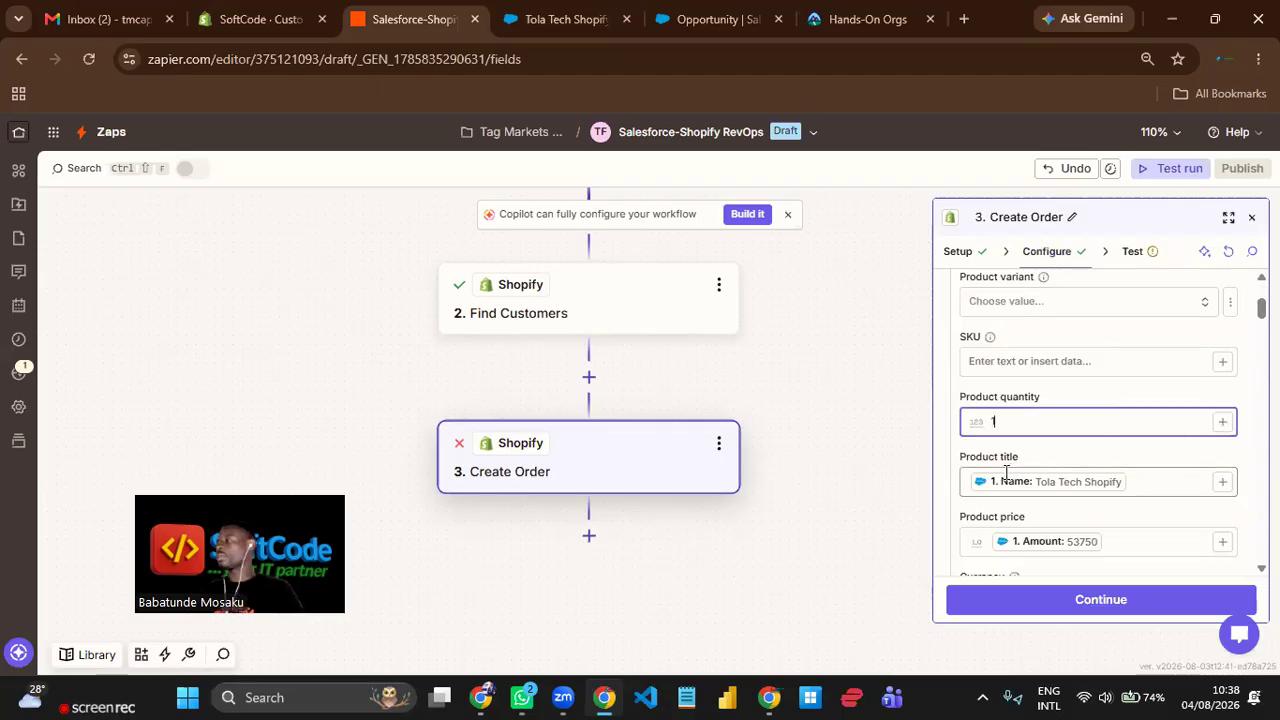
click(1113, 389)
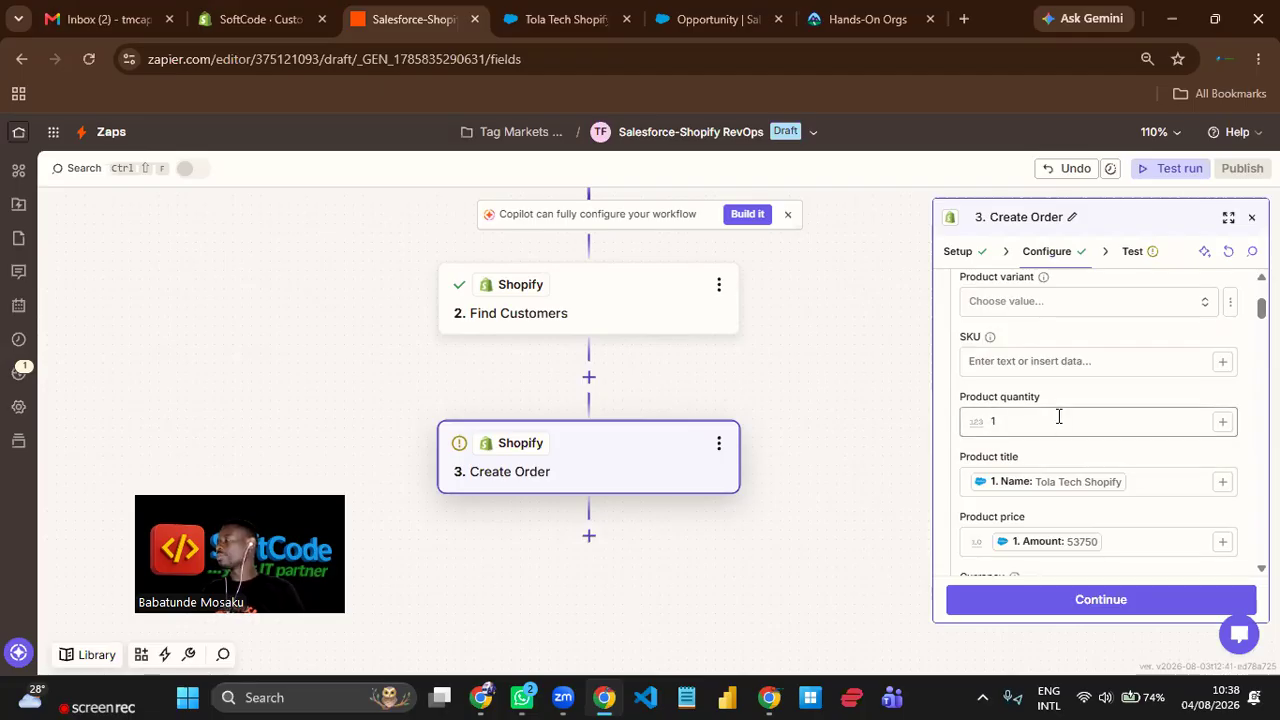
Test the Create Order step by sending the order to Shopify, and publish the Zap.
click(1136, 612)
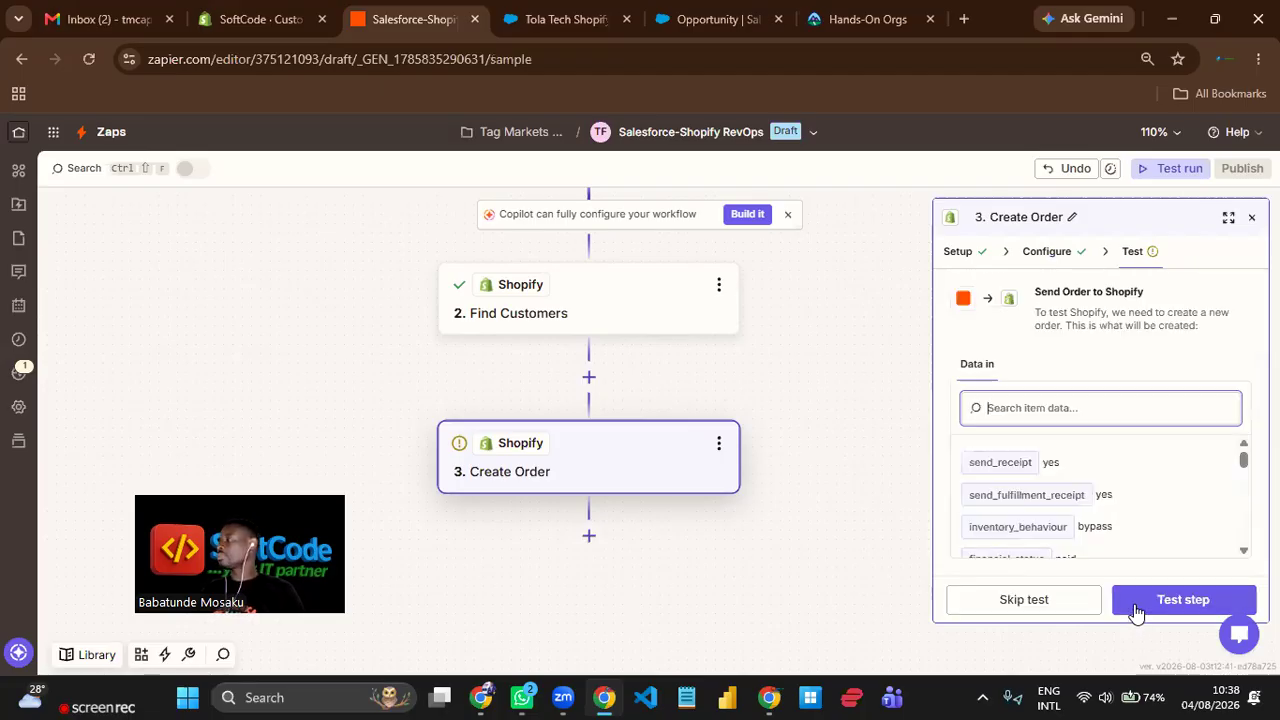
click(1193, 597)
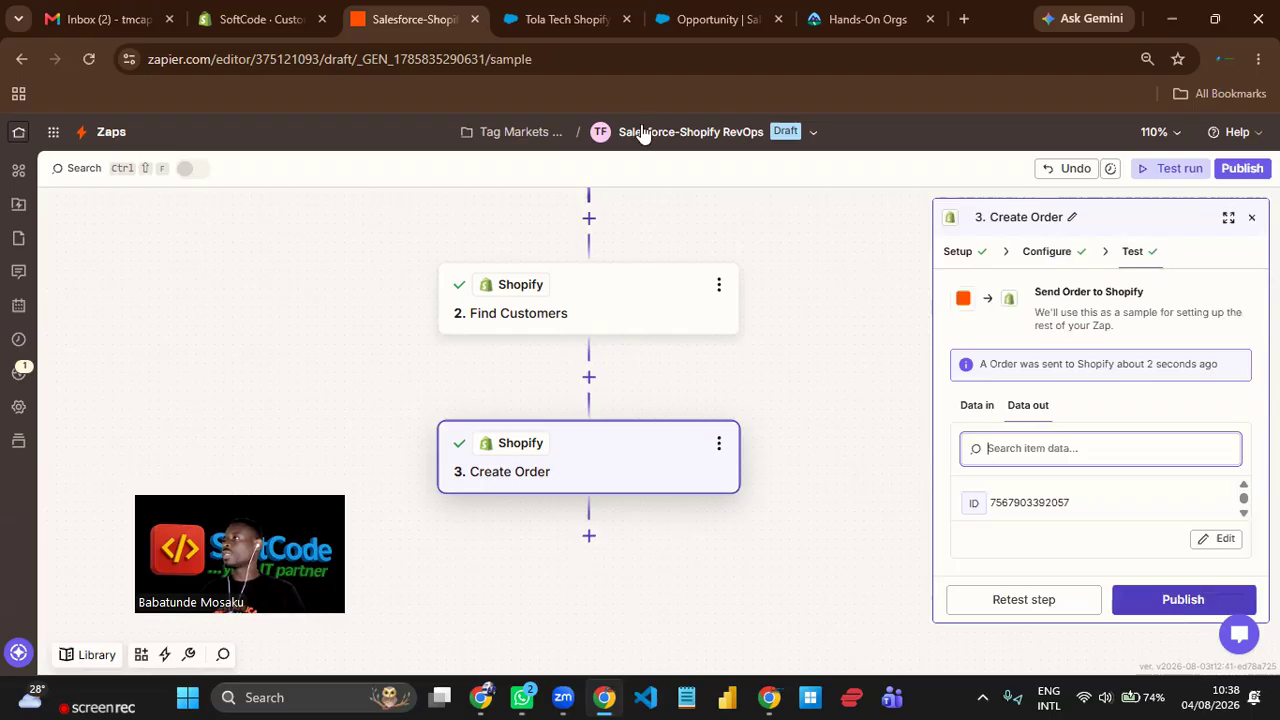
click(1198, 608)
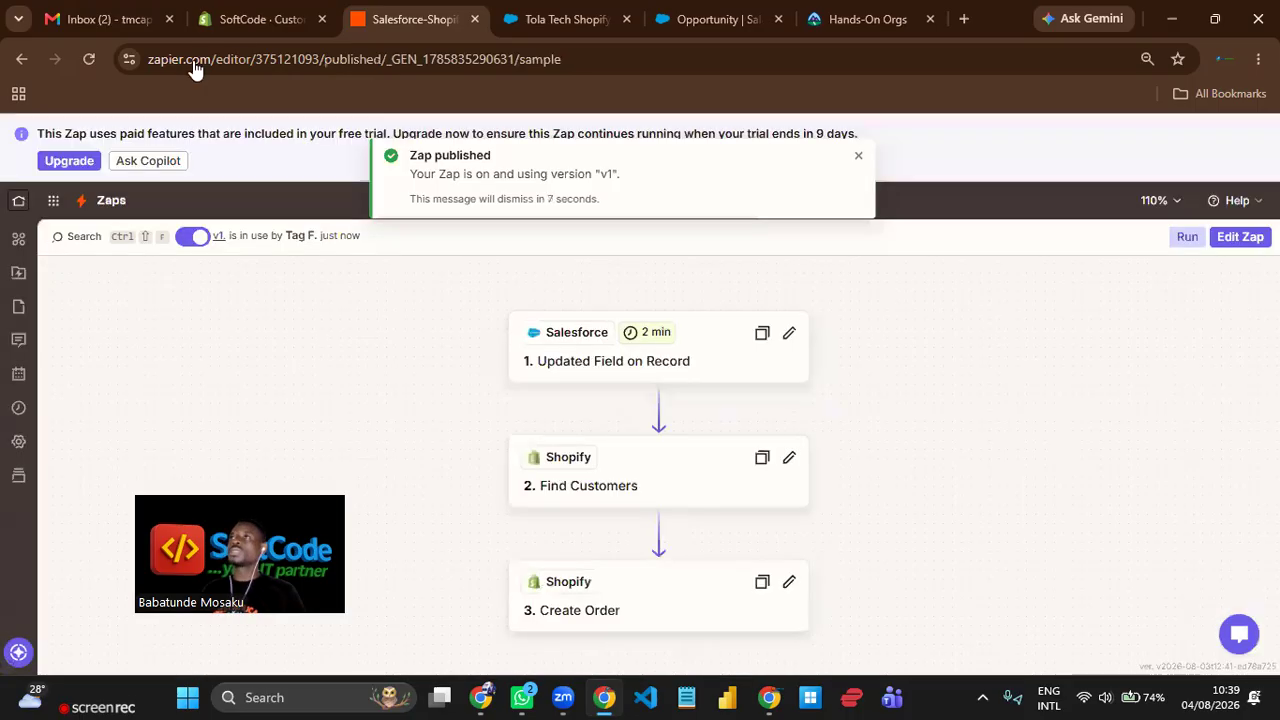
click(843, 296)
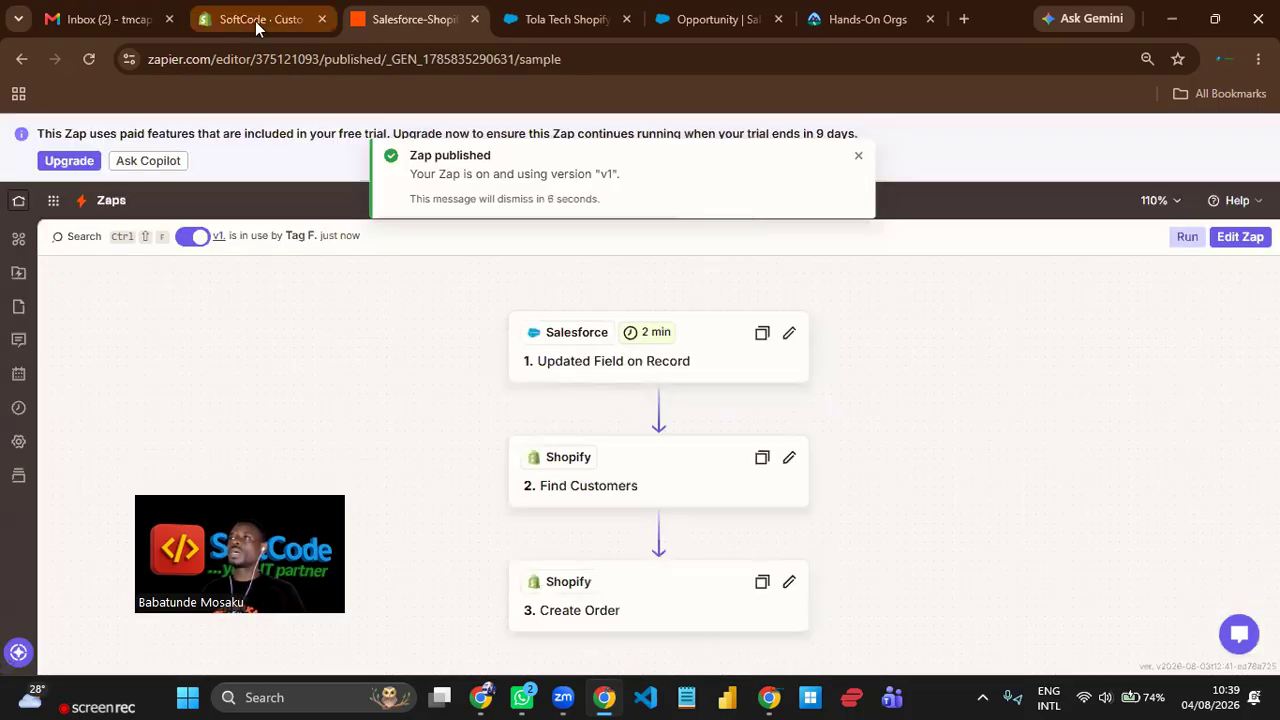
Switch to Shopify, examine the newest Zapier order on the reloaded customer page and in Orders, and return to the Salesforce opportunity.
click(256, 24)
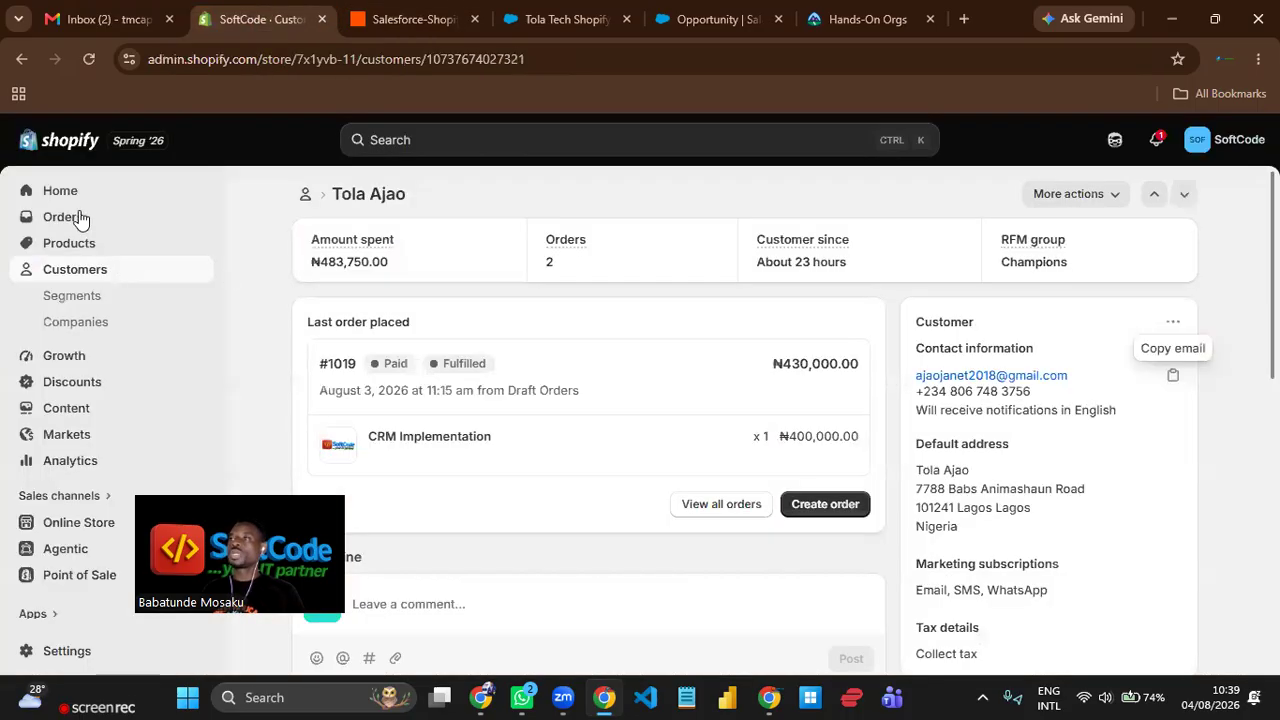
click(89, 59)
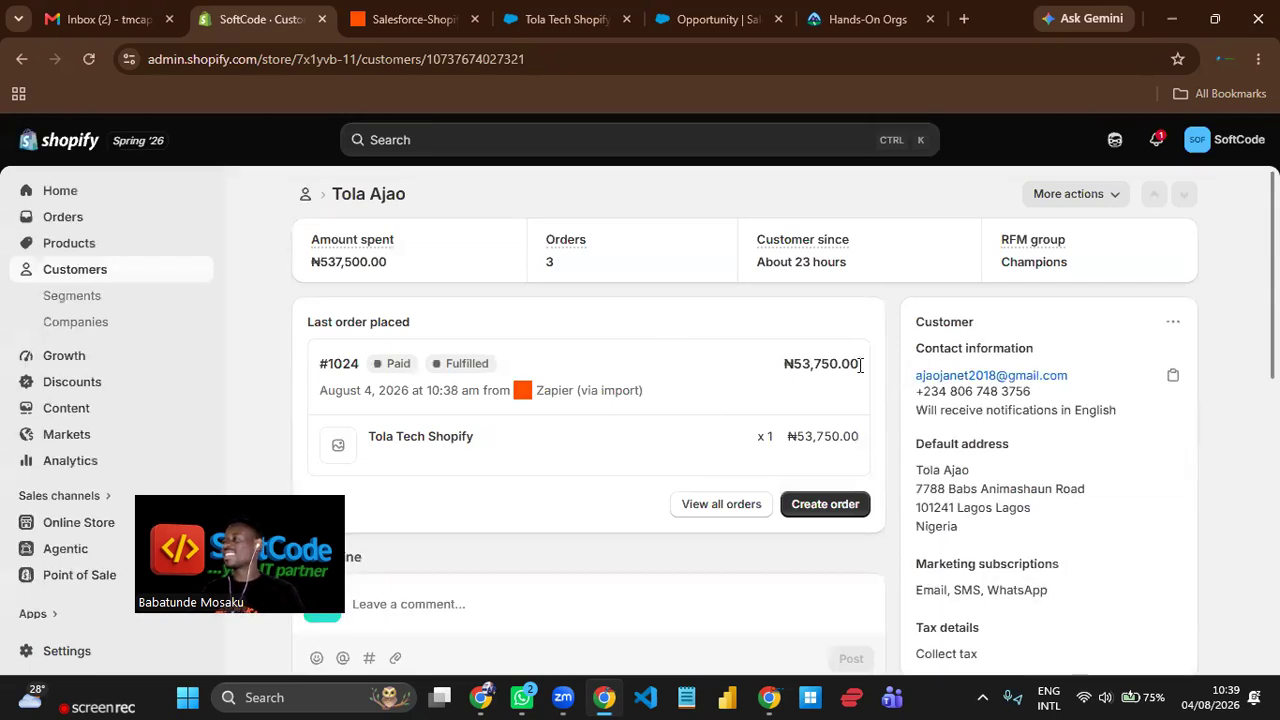
drag(860, 364, 783, 364)
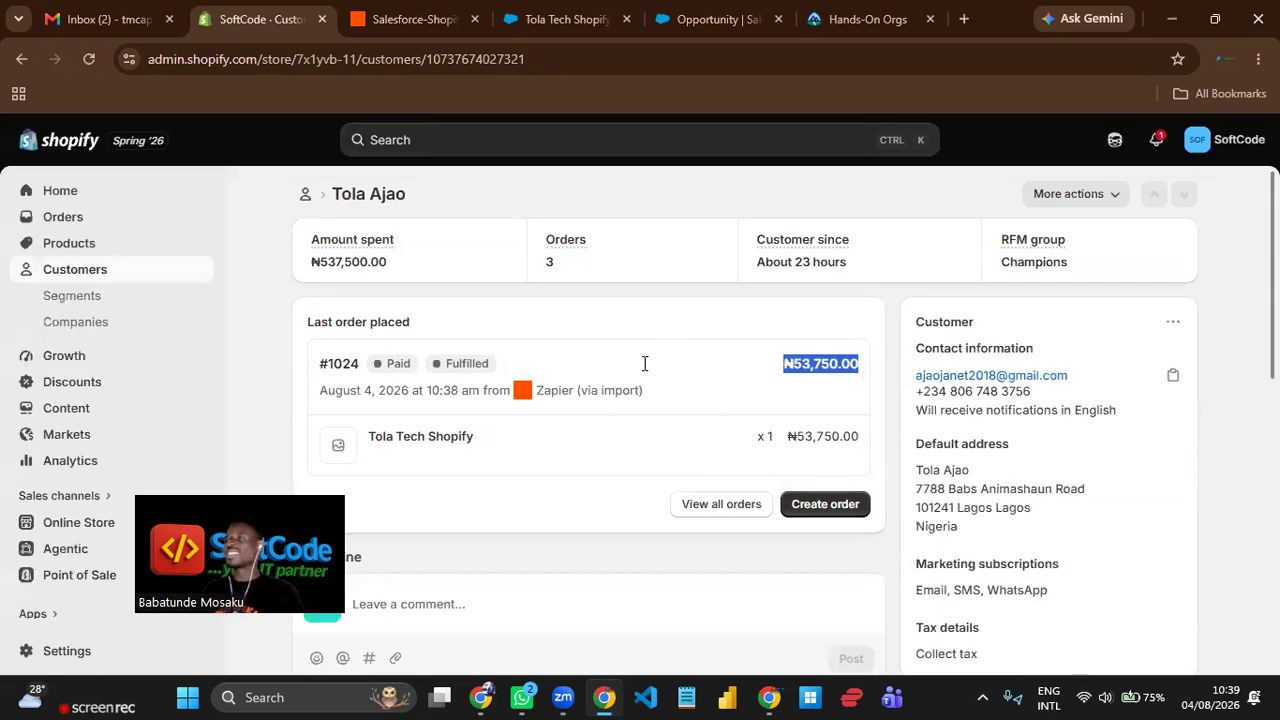
click(70, 226)
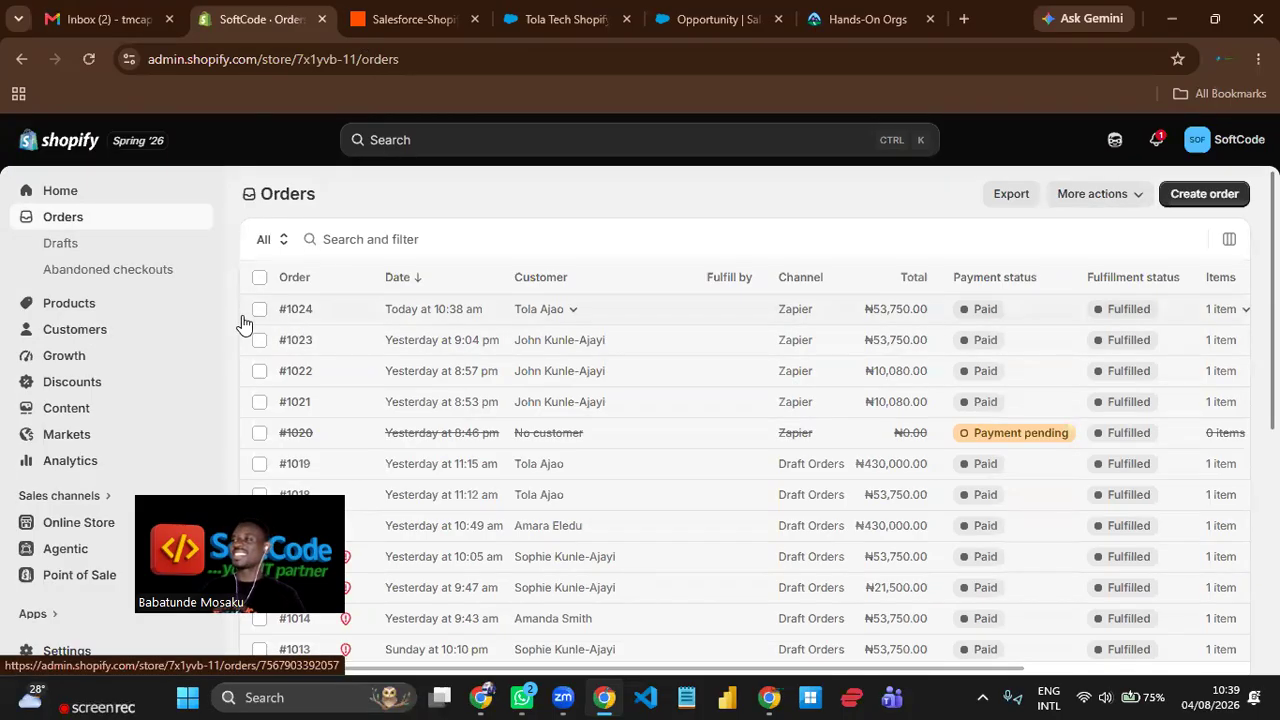
drag(586, 318, 1165, 315)
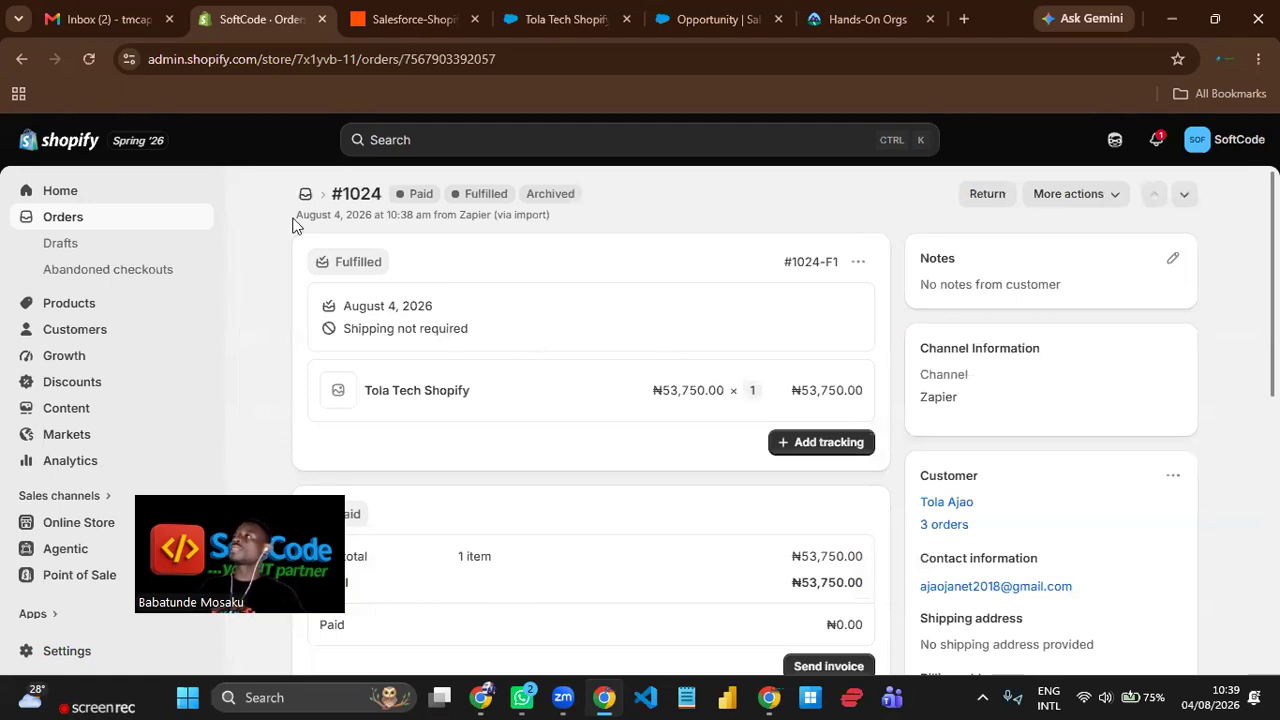
click(565, 22)
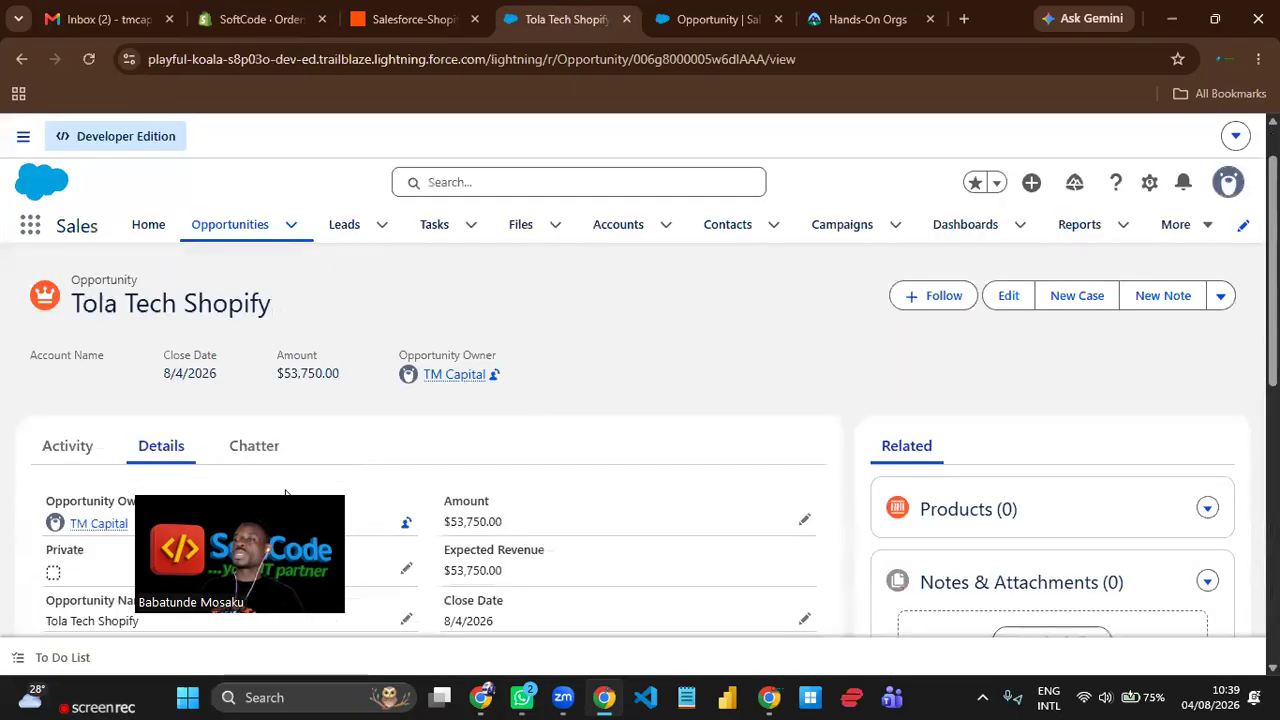
Switch from the Salesforce opportunity to Zapier and examine the Updated Field on Record trigger's object, field, timestamp and Field Updated to settings.
scroll(375, 274, down, 1)
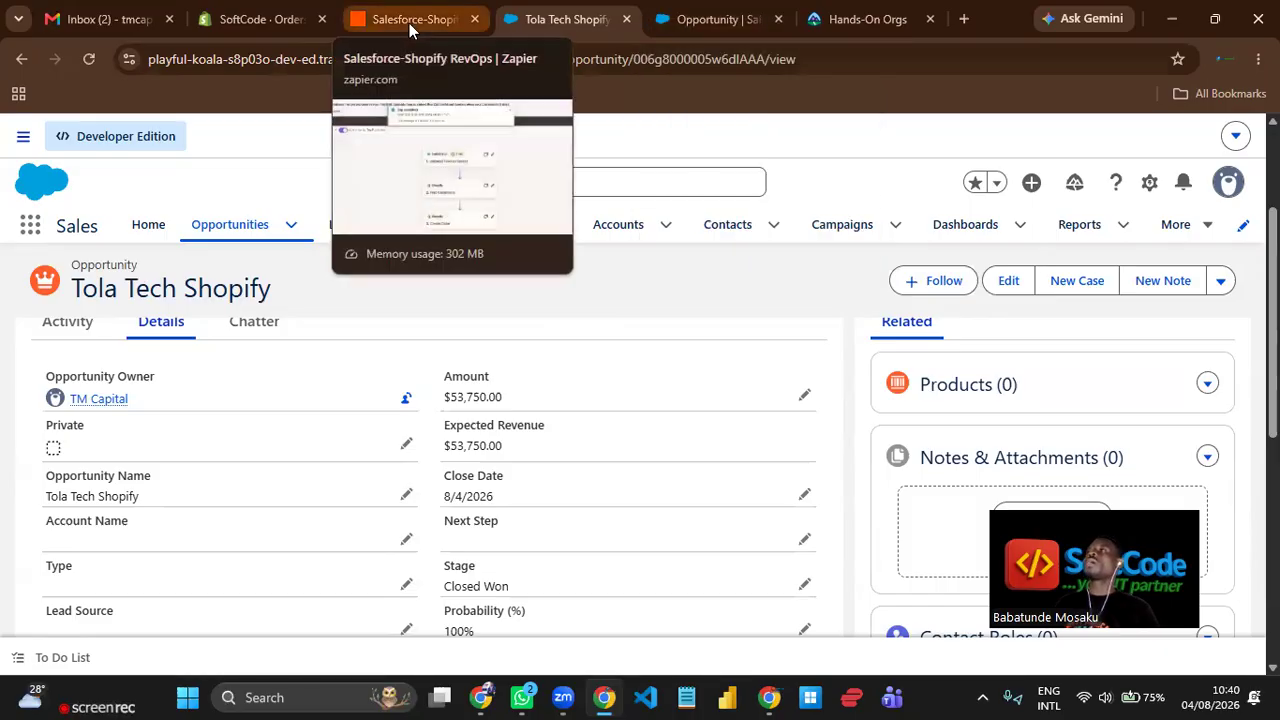
click(409, 23)
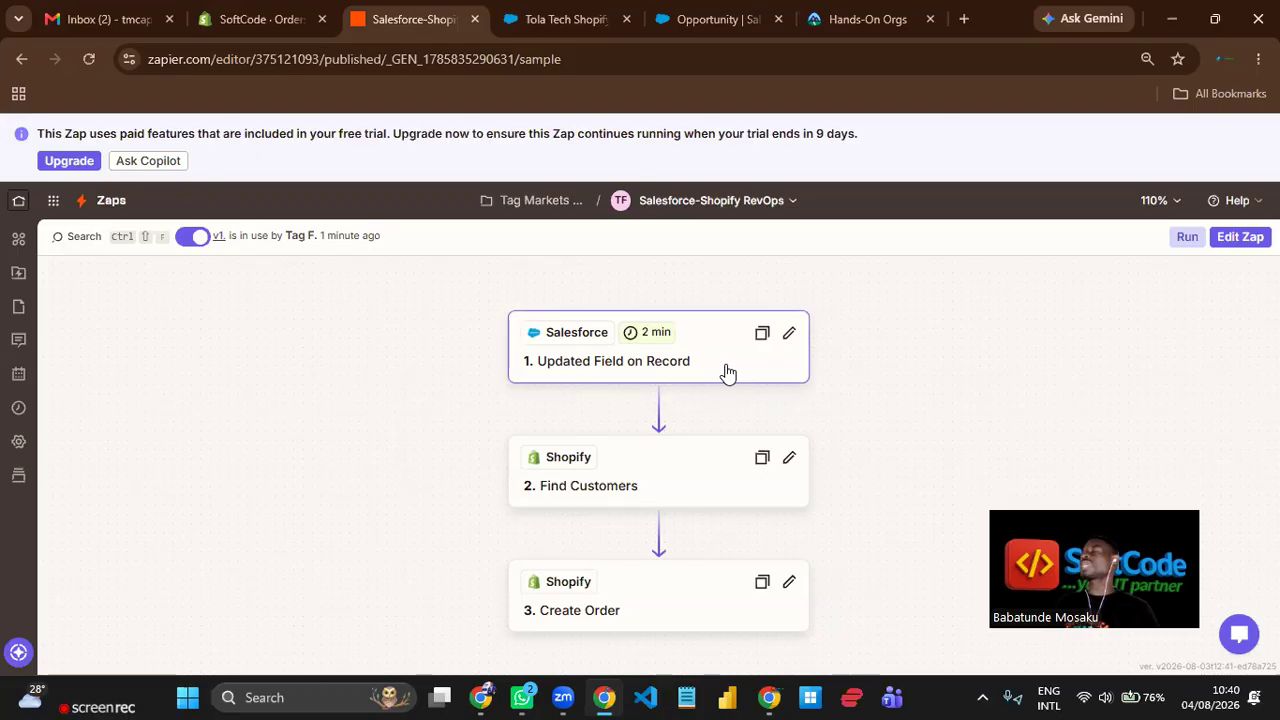
click(790, 336)
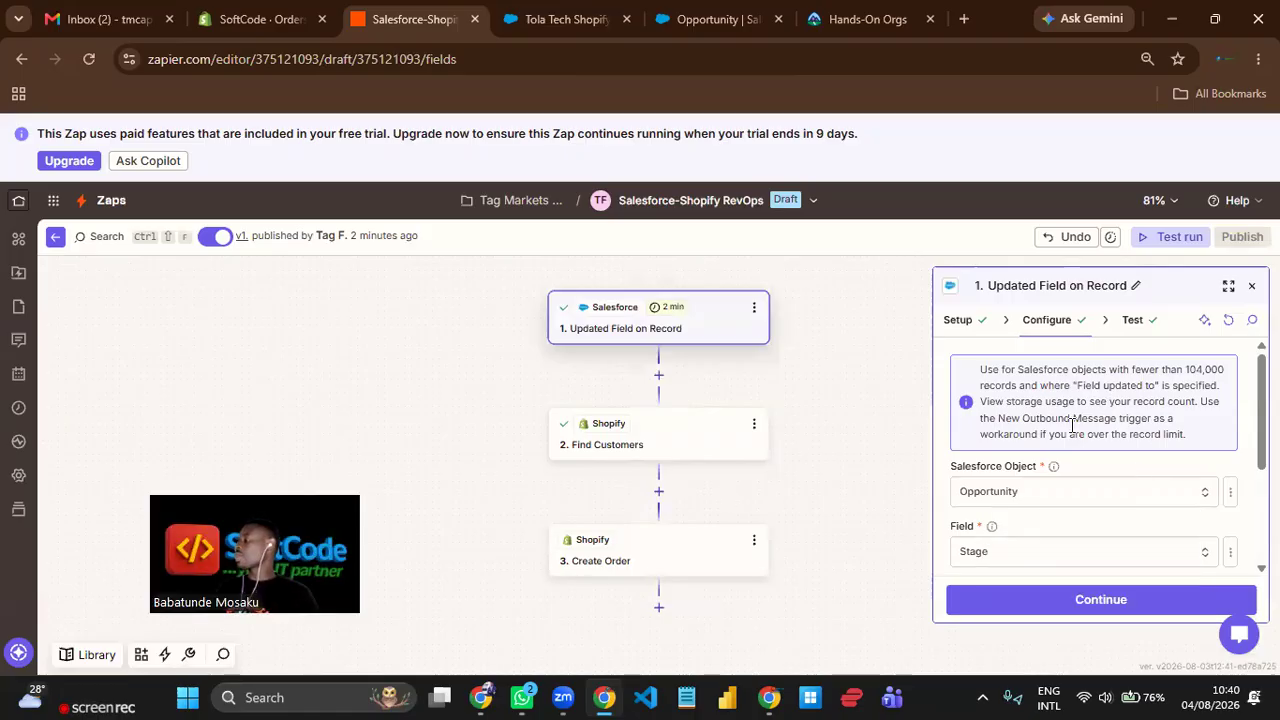
scroll(1076, 440, down, 3)
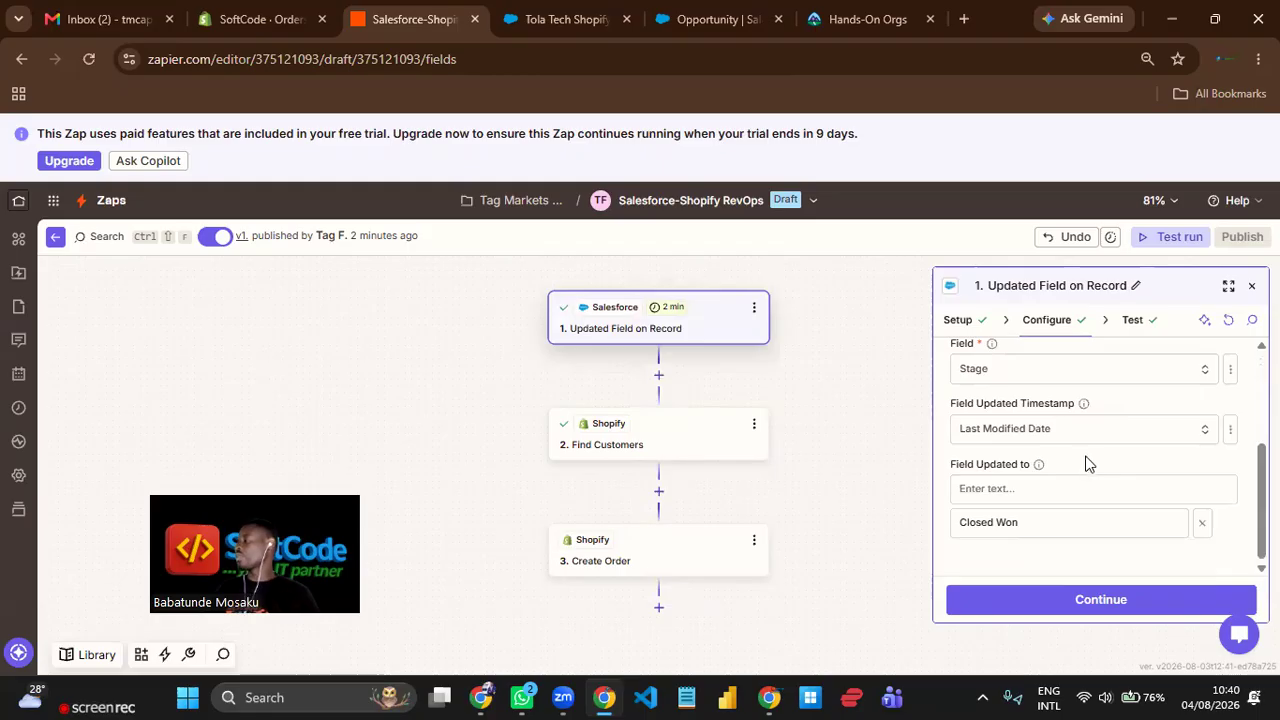
scroll(1090, 460, up, 2)
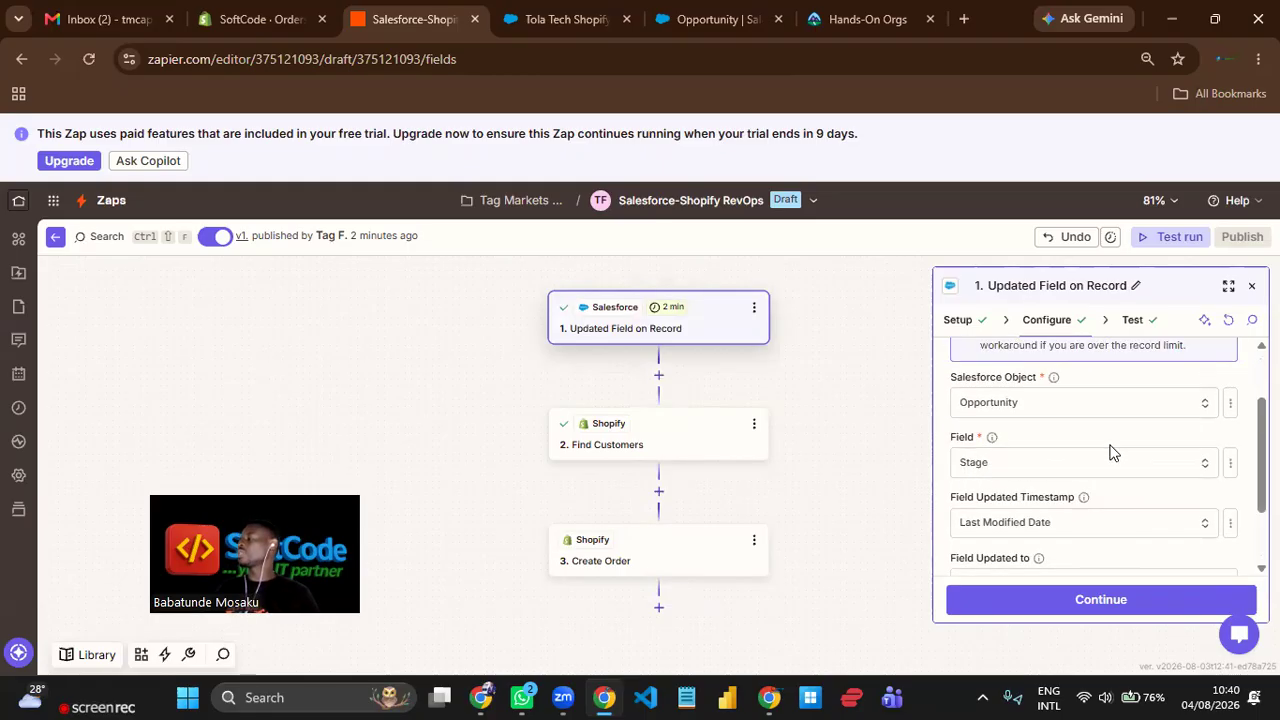
scroll(1111, 450, down, 2)
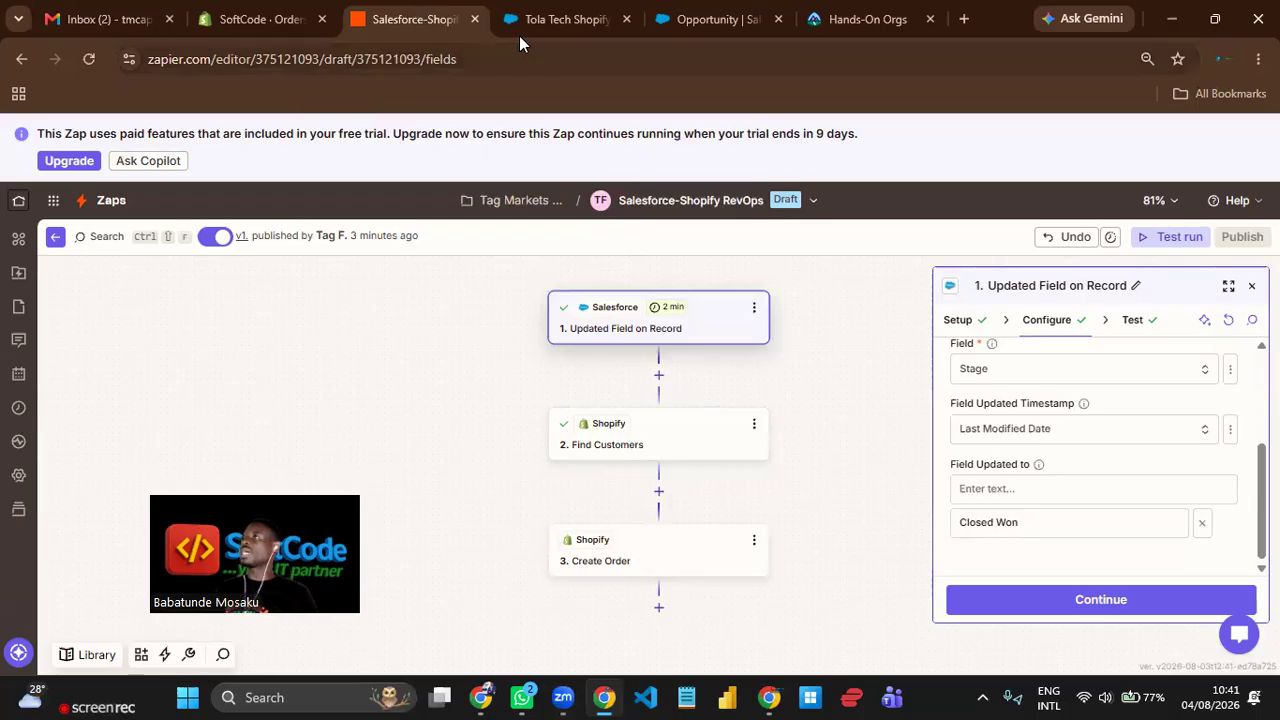
Return to Salesforce and start a new opportunity from the Opportunities list, naming it "Tola 2".
click(549, 17)
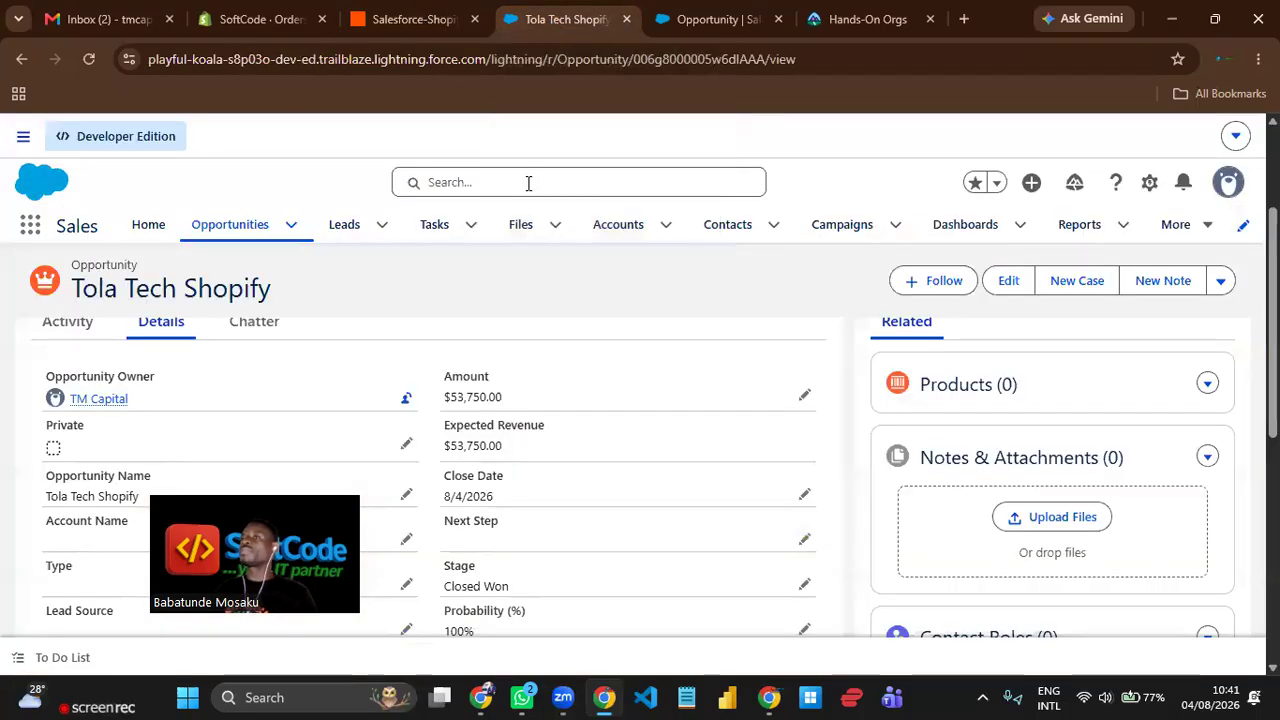
click(230, 226)
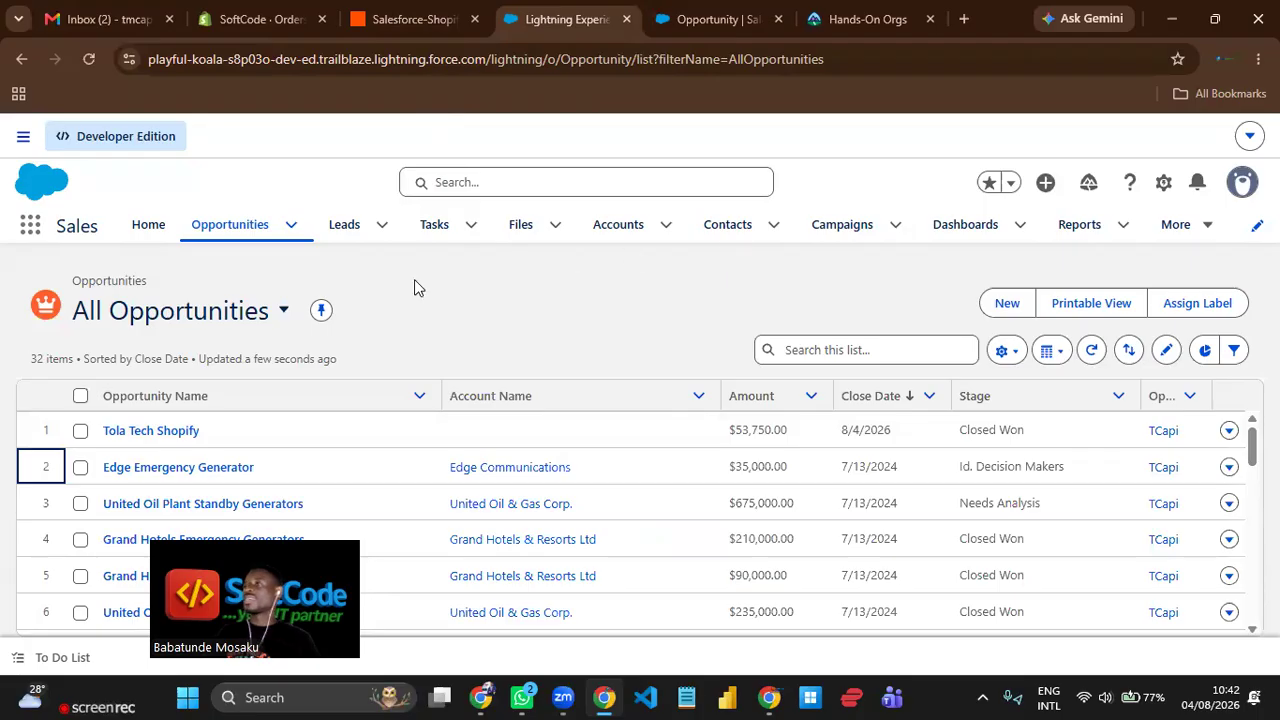
click(997, 304)
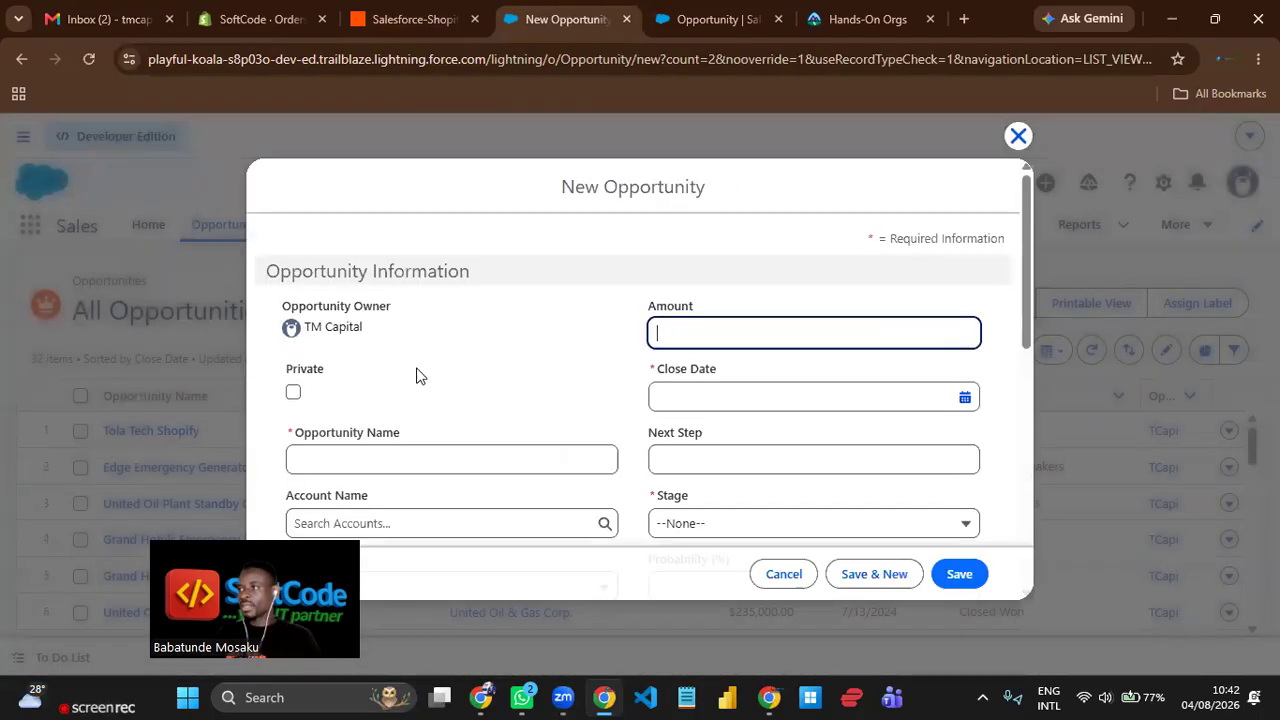
scroll(500, 335, down, 1)
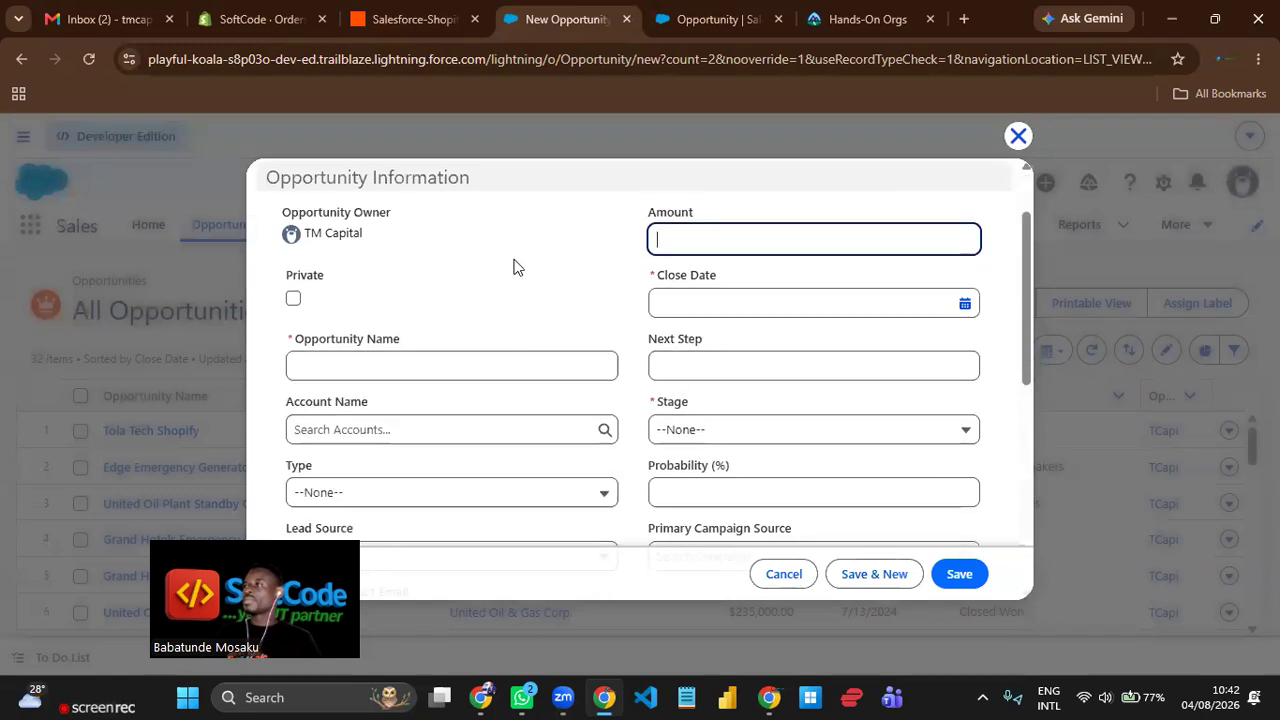
click(416, 365)
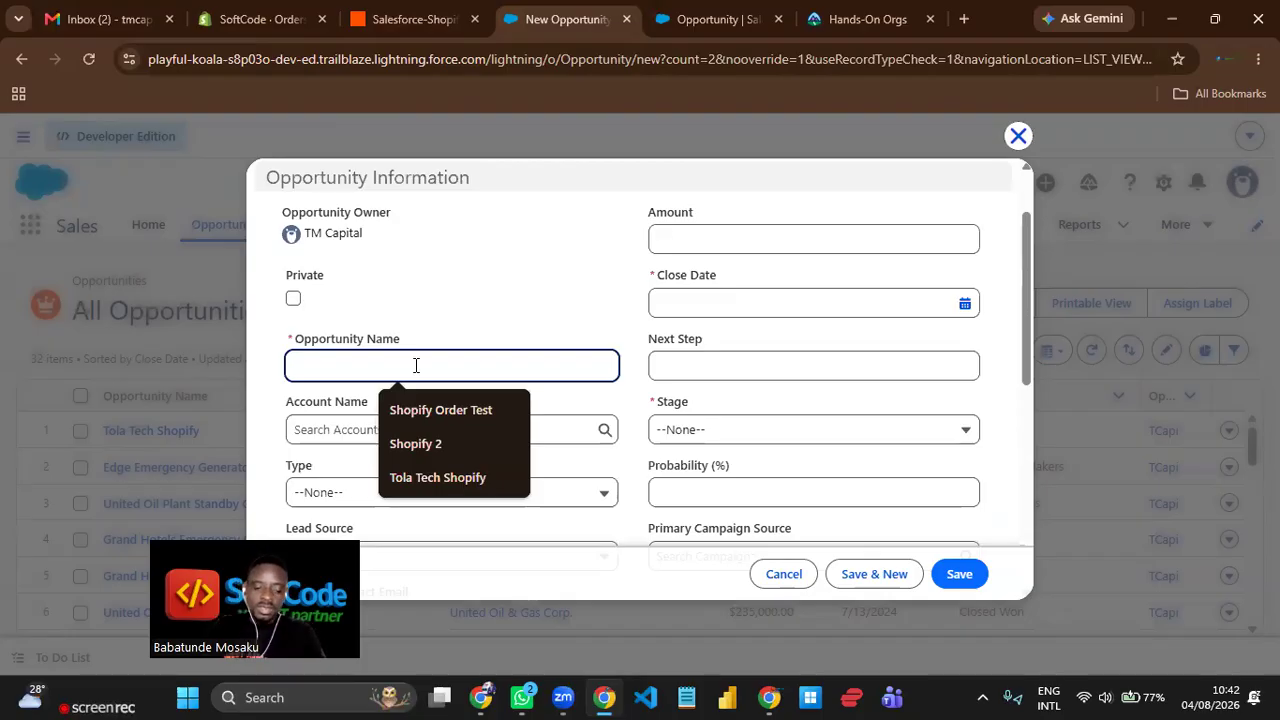
text(A)
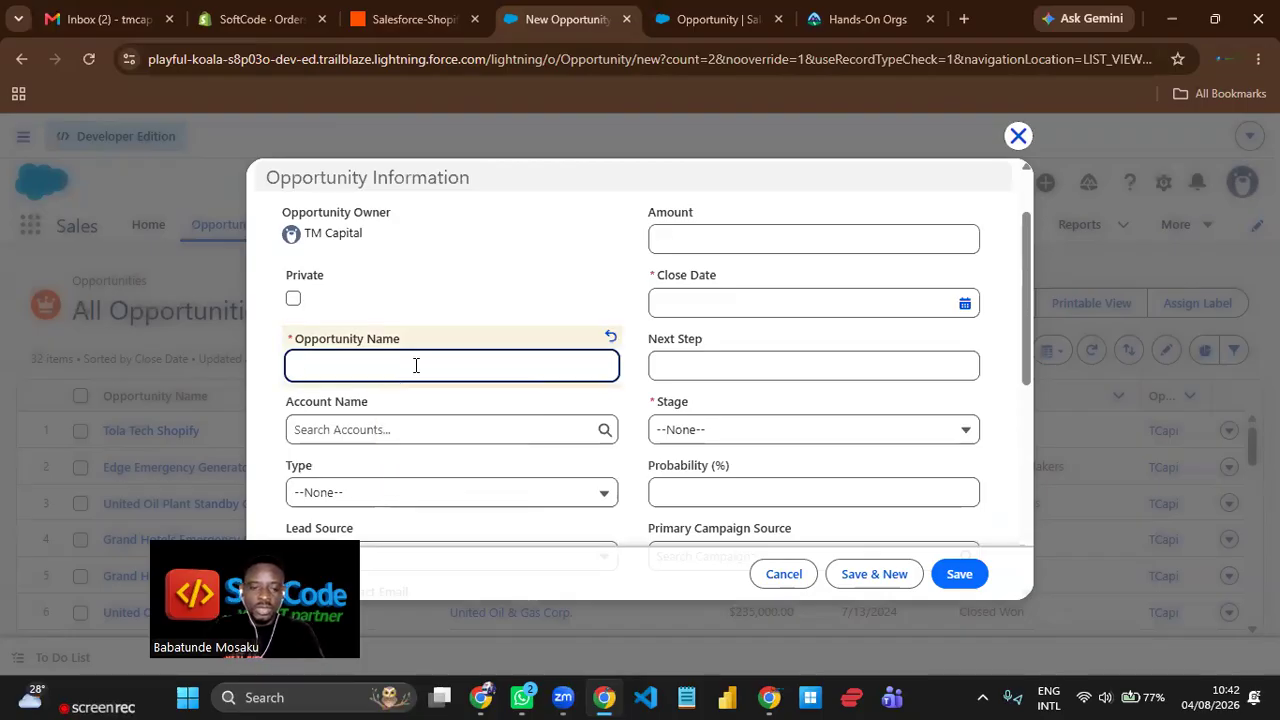
text(T)
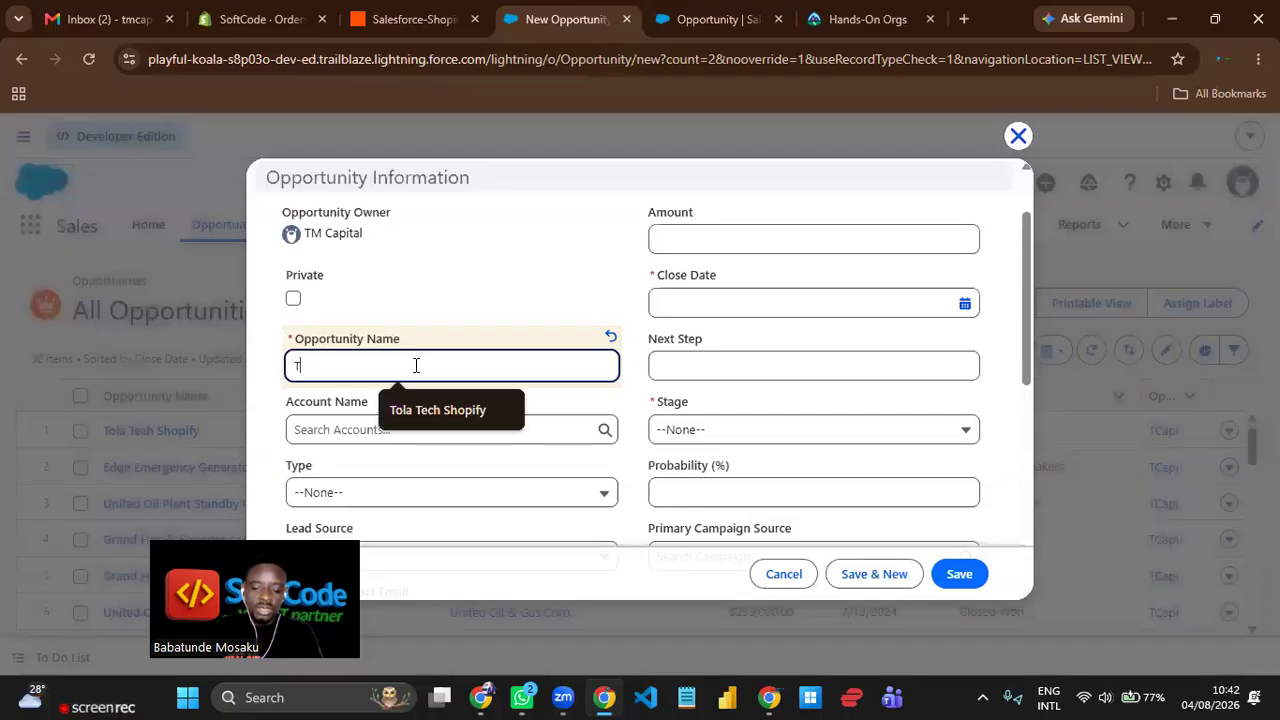
text(ola 2)
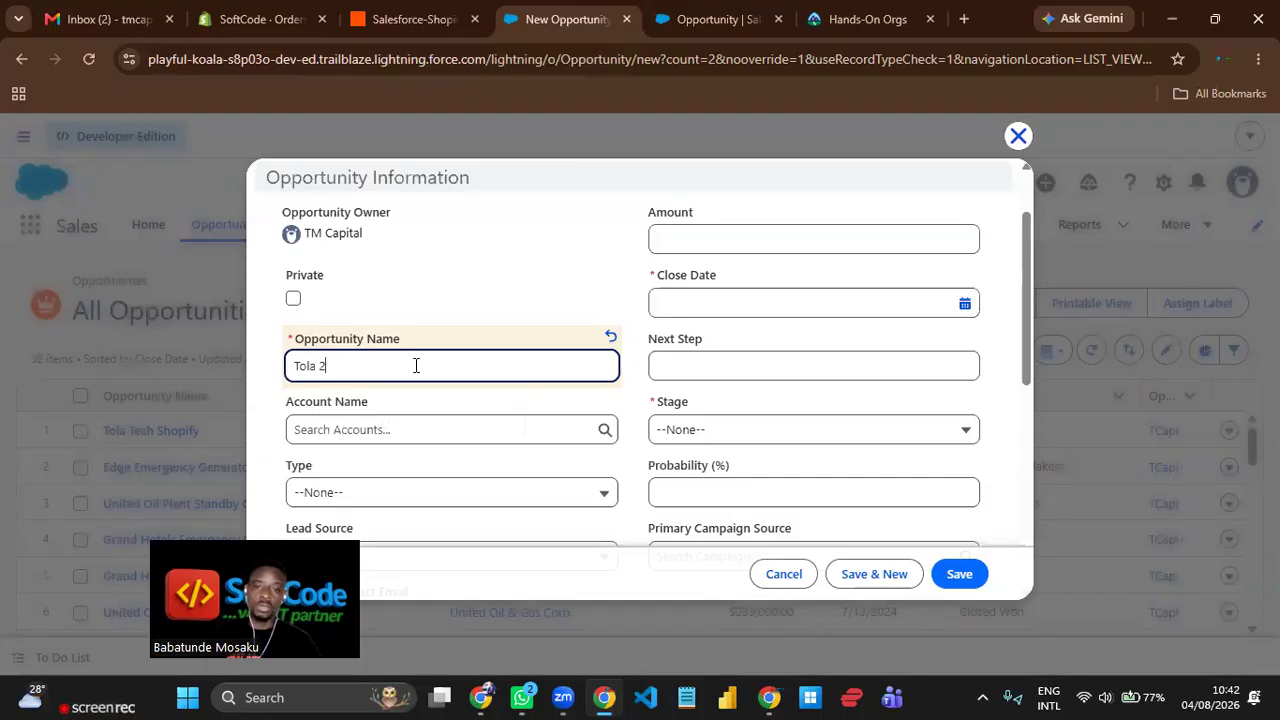
Set the new opportunity's amount to 53,750.00, entering it without the dollar sign.
click(764, 241)
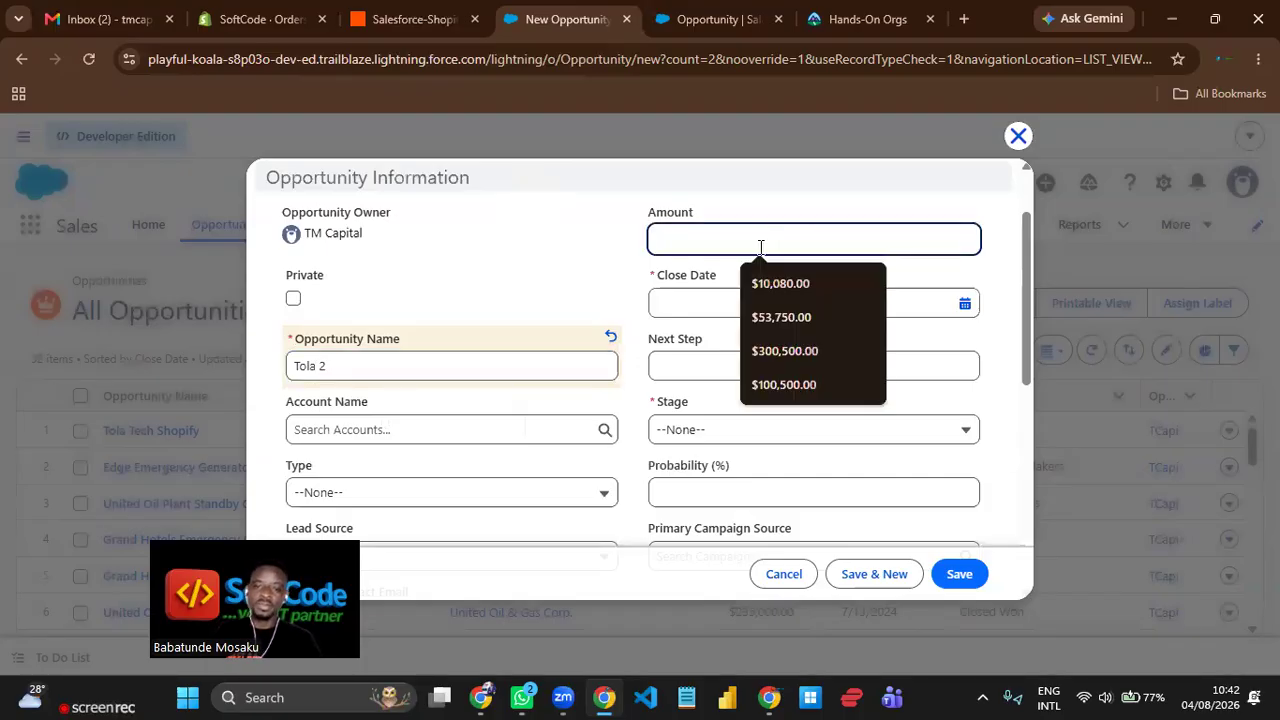
click(772, 314)
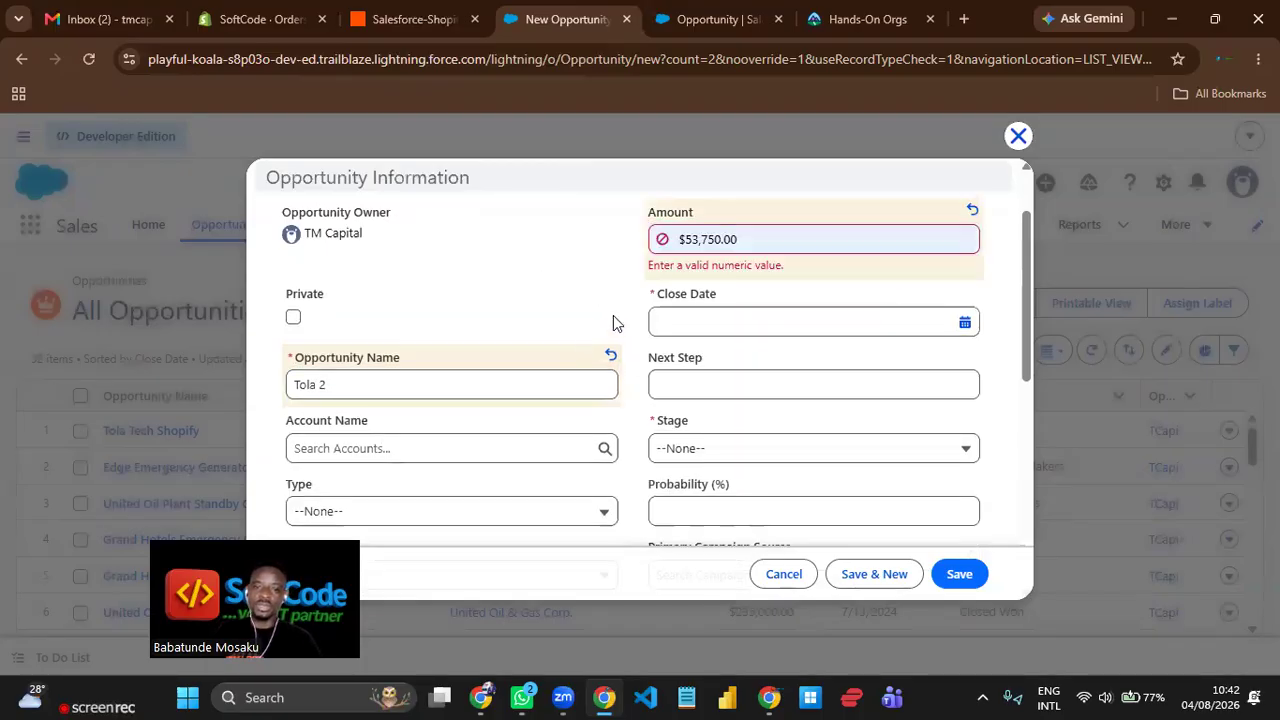
click(693, 241)
key(BackSpace)
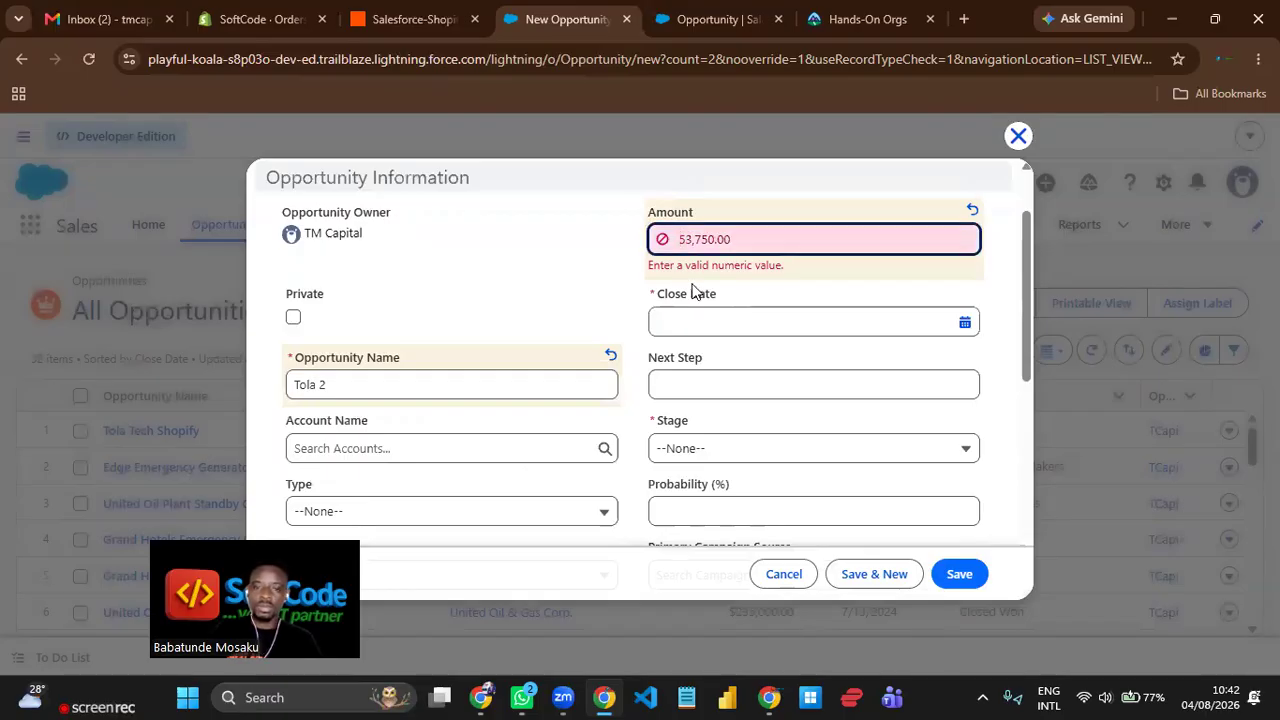
click(538, 270)
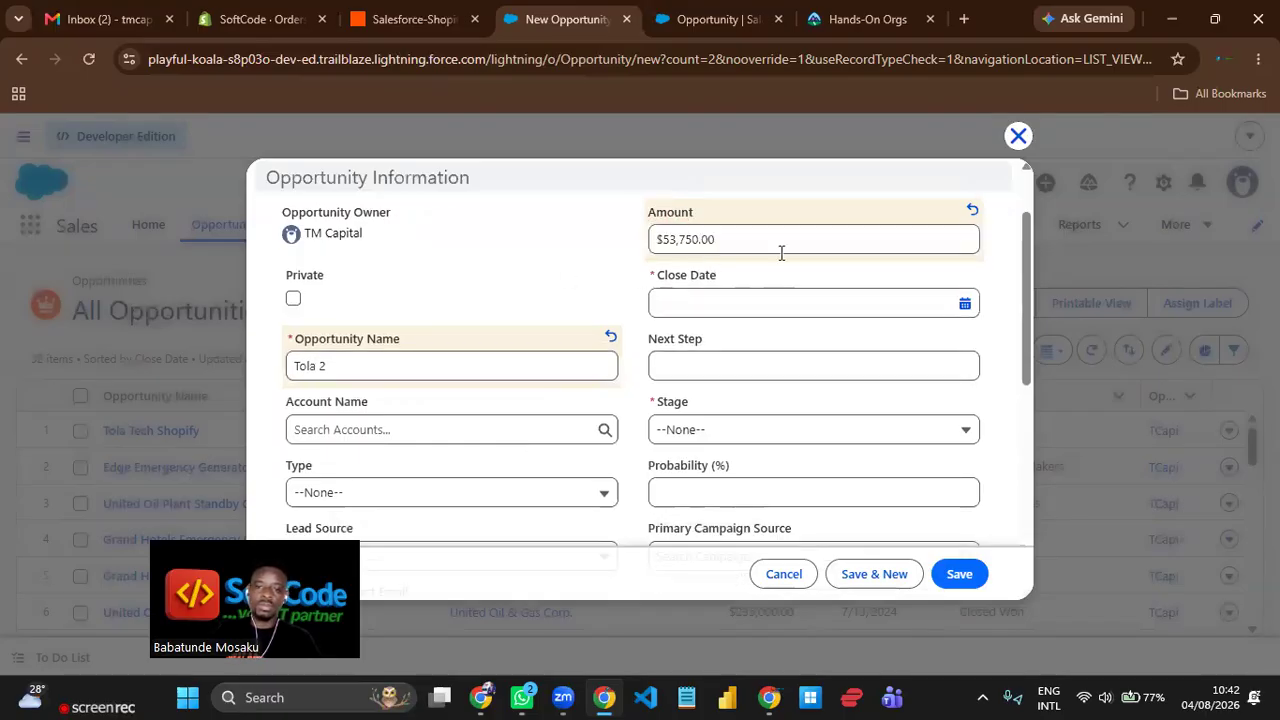
Set the opportunity's close date to 8/4/2026 and its stage to Value Proposition.
click(760, 300)
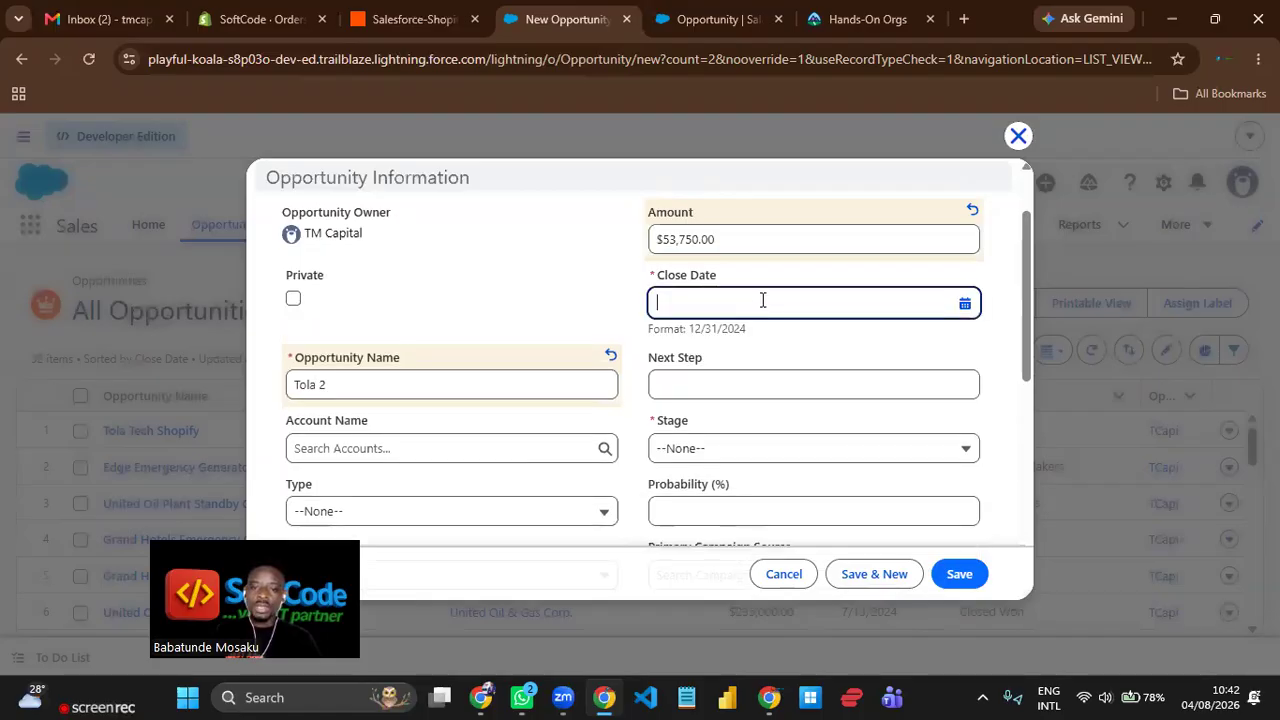
click(811, 447)
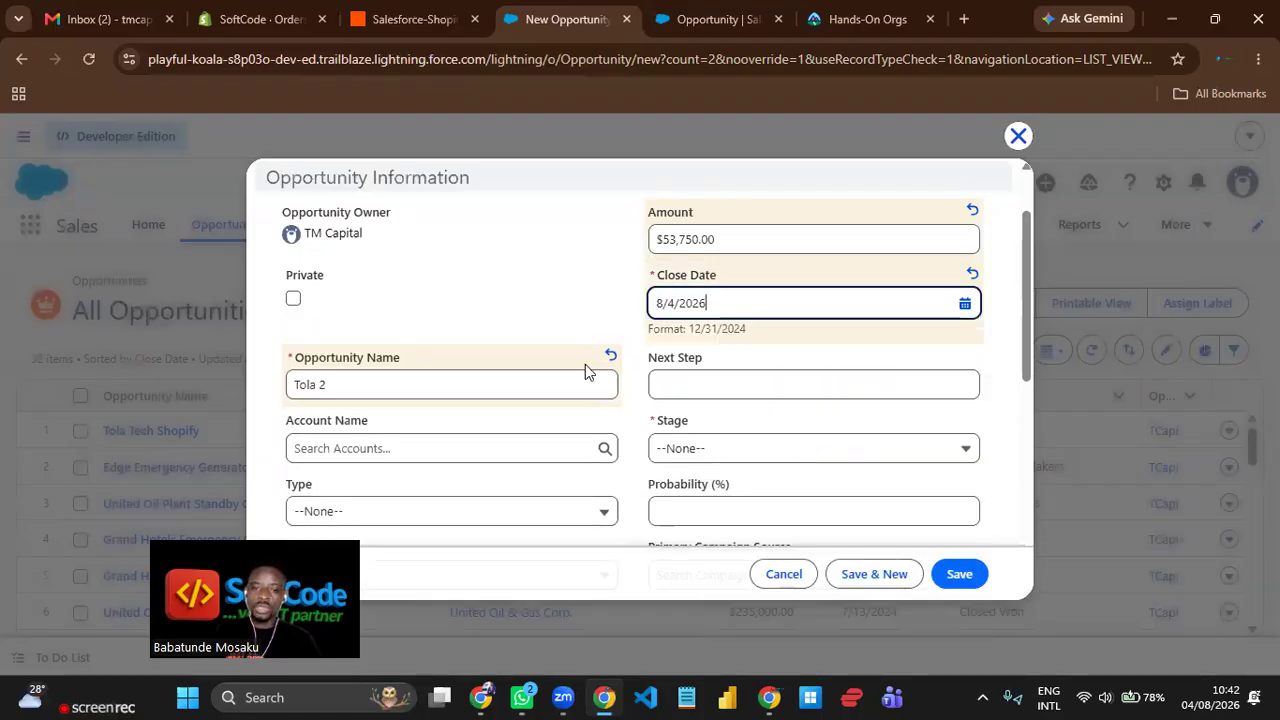
scroll(590, 312, down, 1)
click(746, 360)
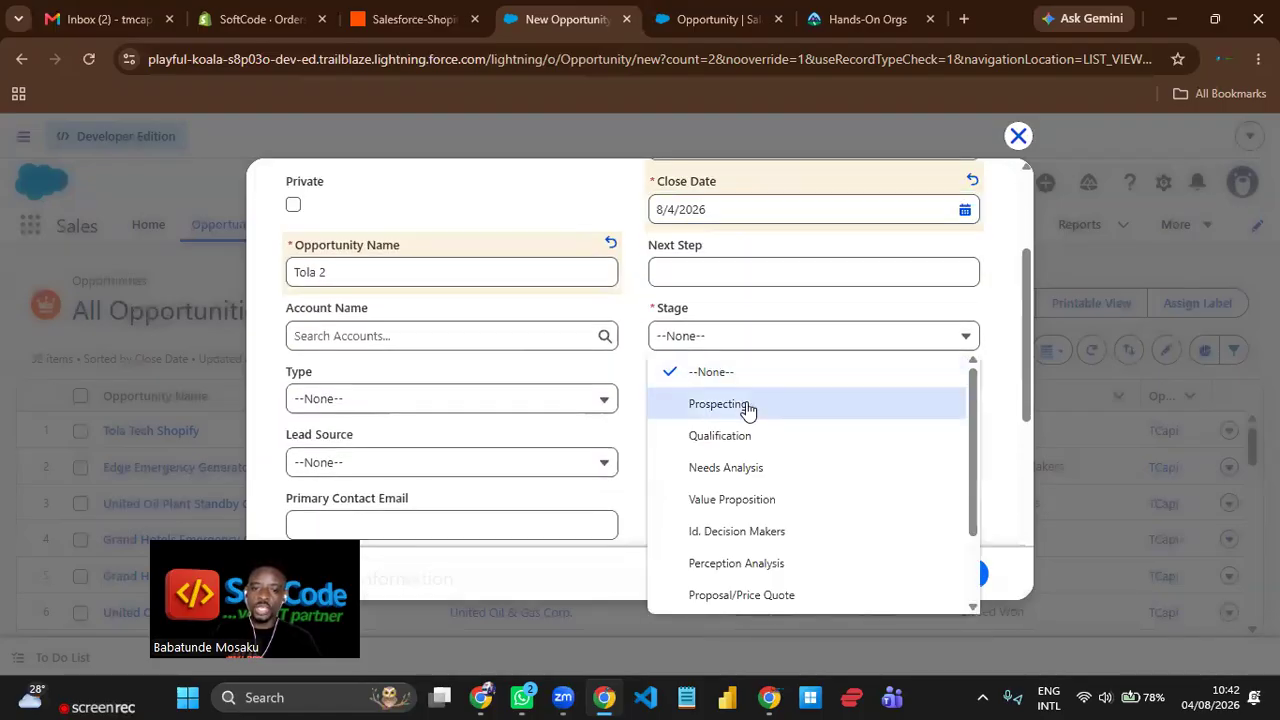
click(764, 503)
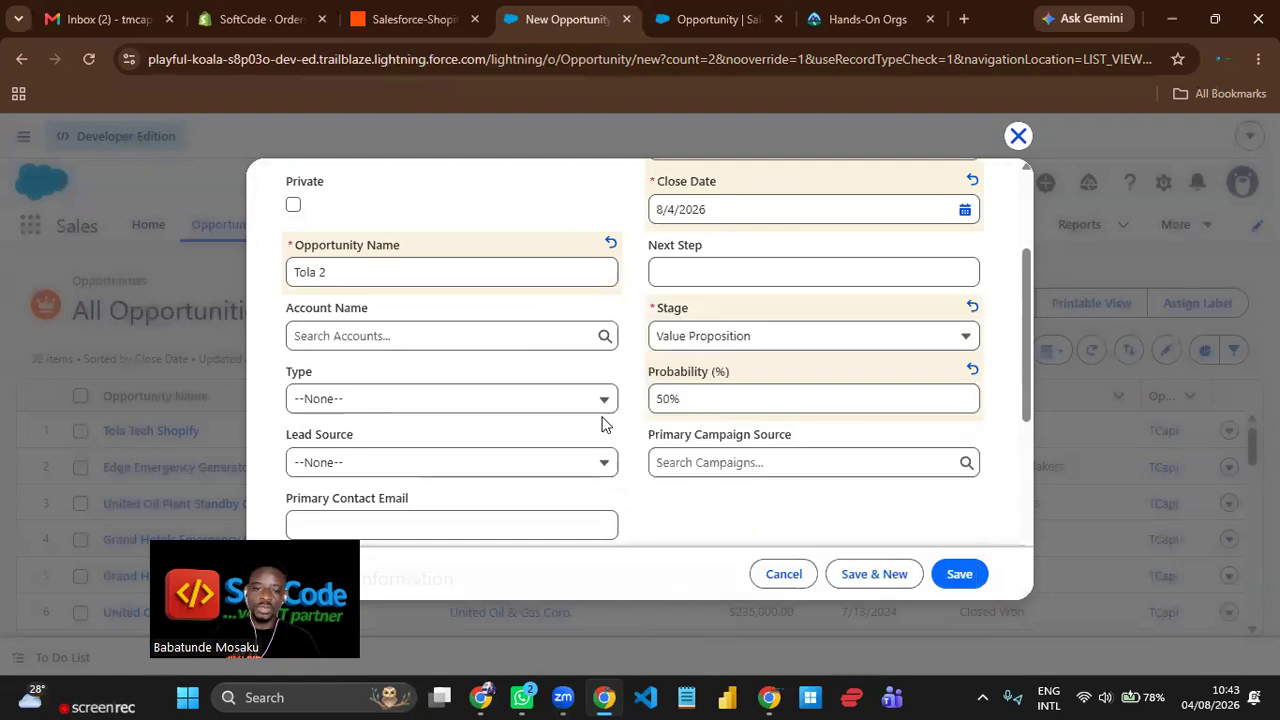
Fill in the opportunity's Primary Contact Email with the suggested customer e-mail address.
scroll(630, 340, down, 2)
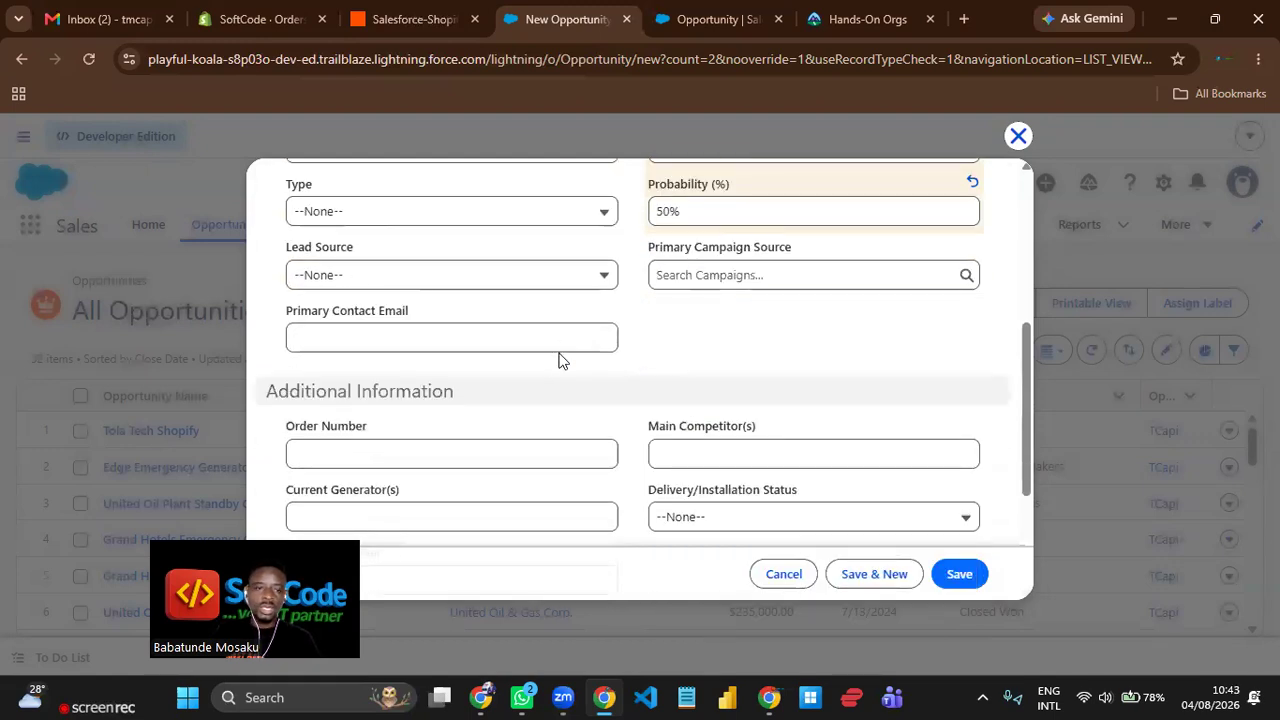
scroll(559, 361, up, 2)
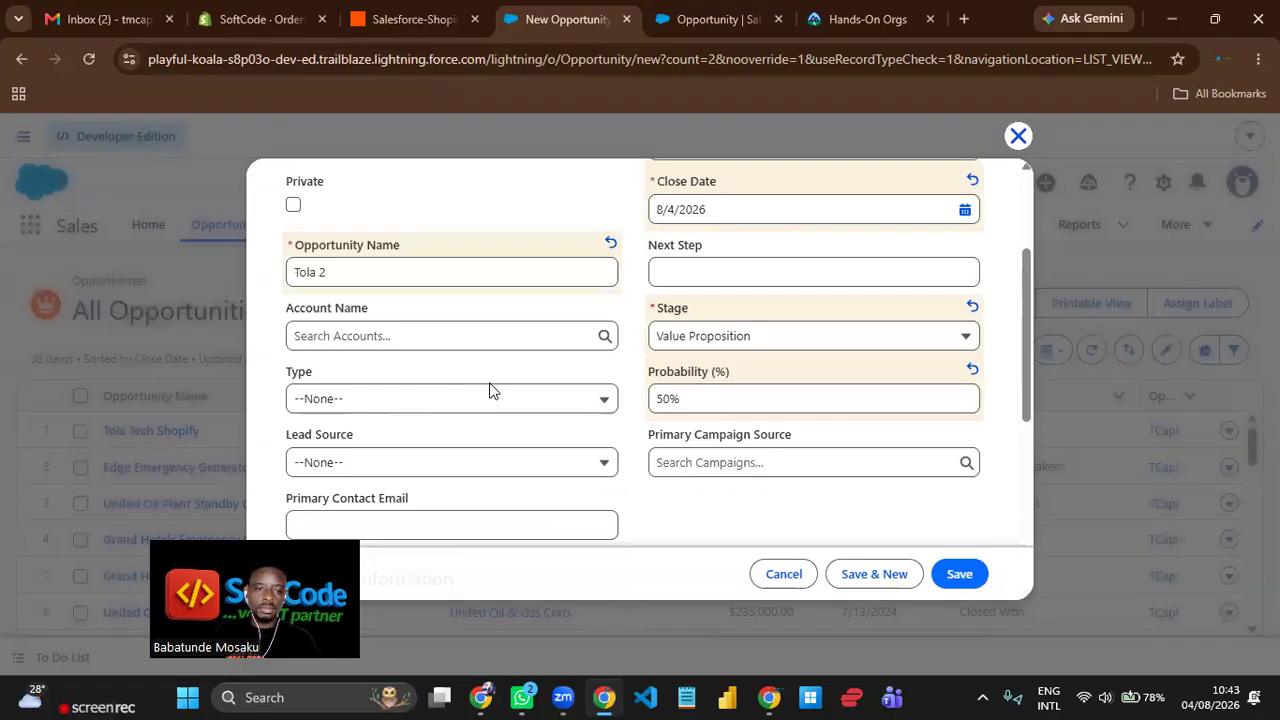
scroll(494, 391, down, 3)
click(468, 251)
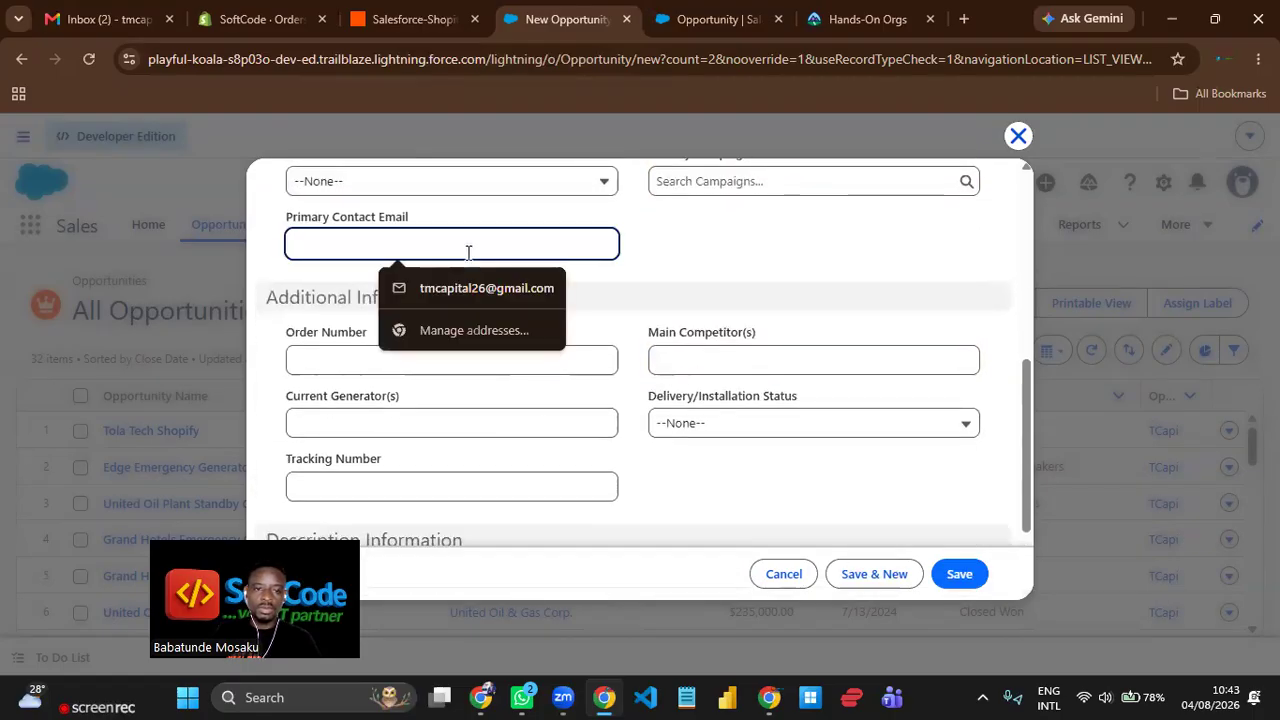
text(to)
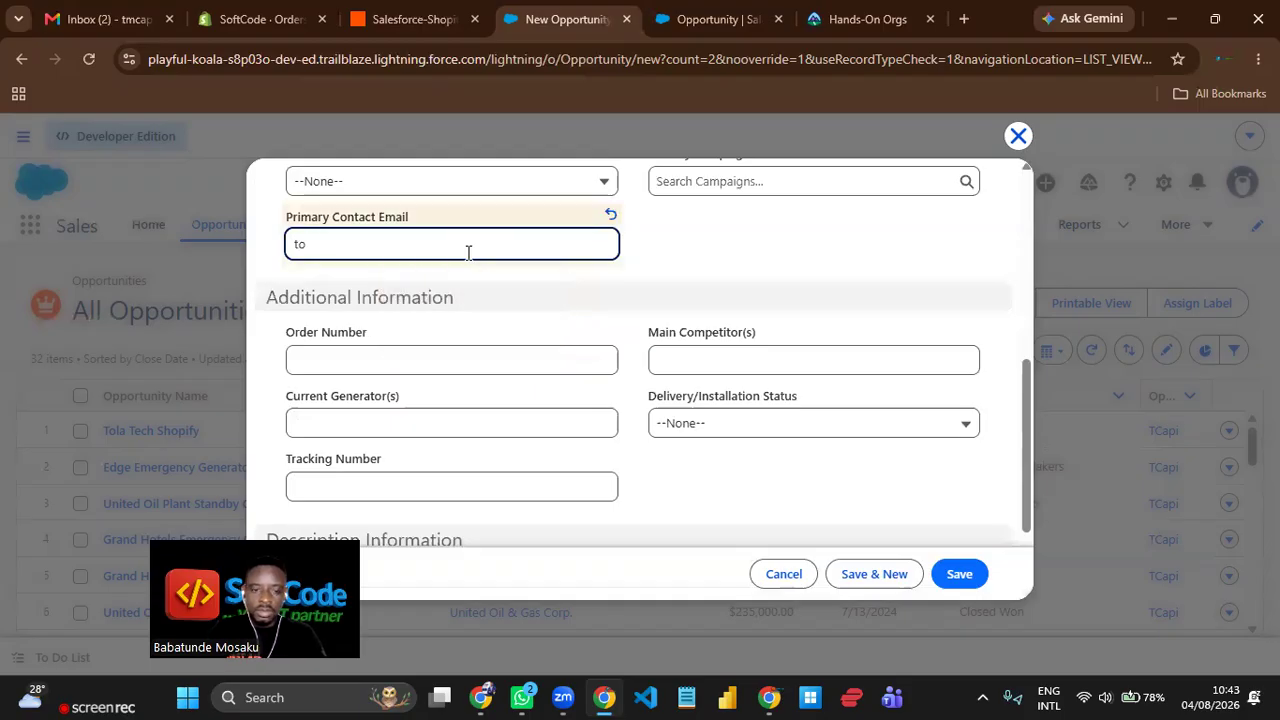
key(BackSpace)
key(BackSpace)
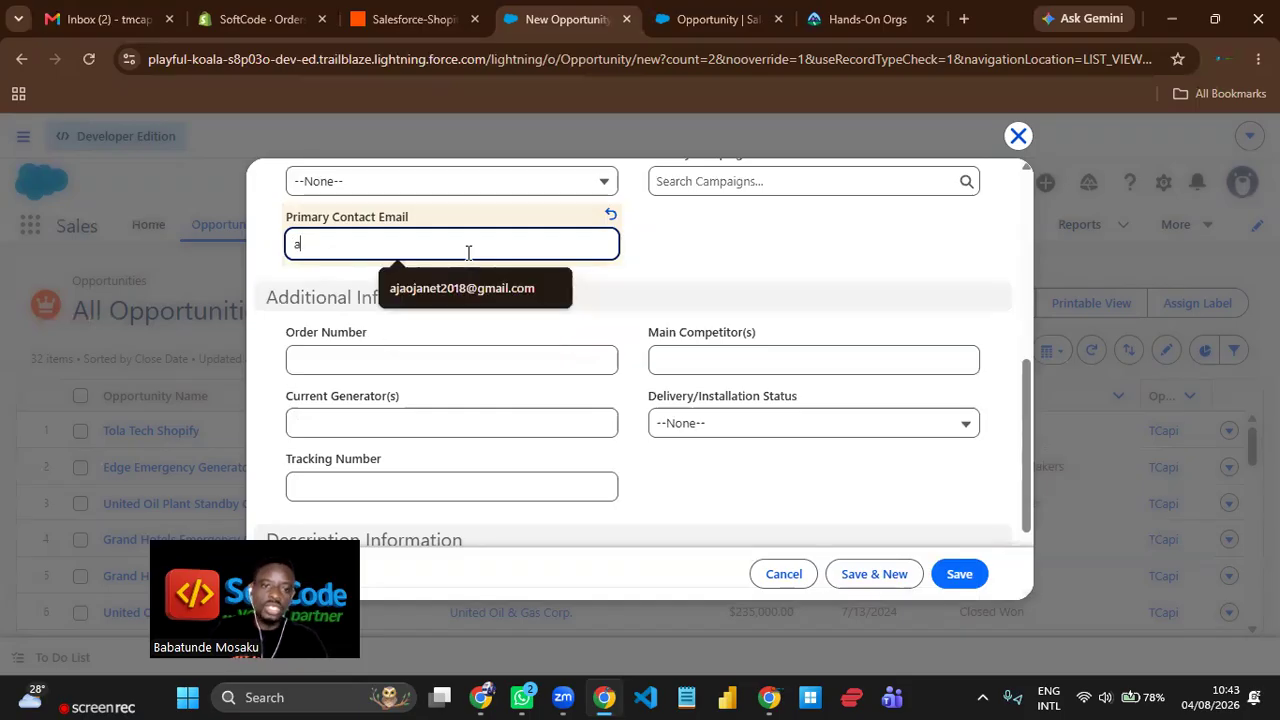
click(440, 288)
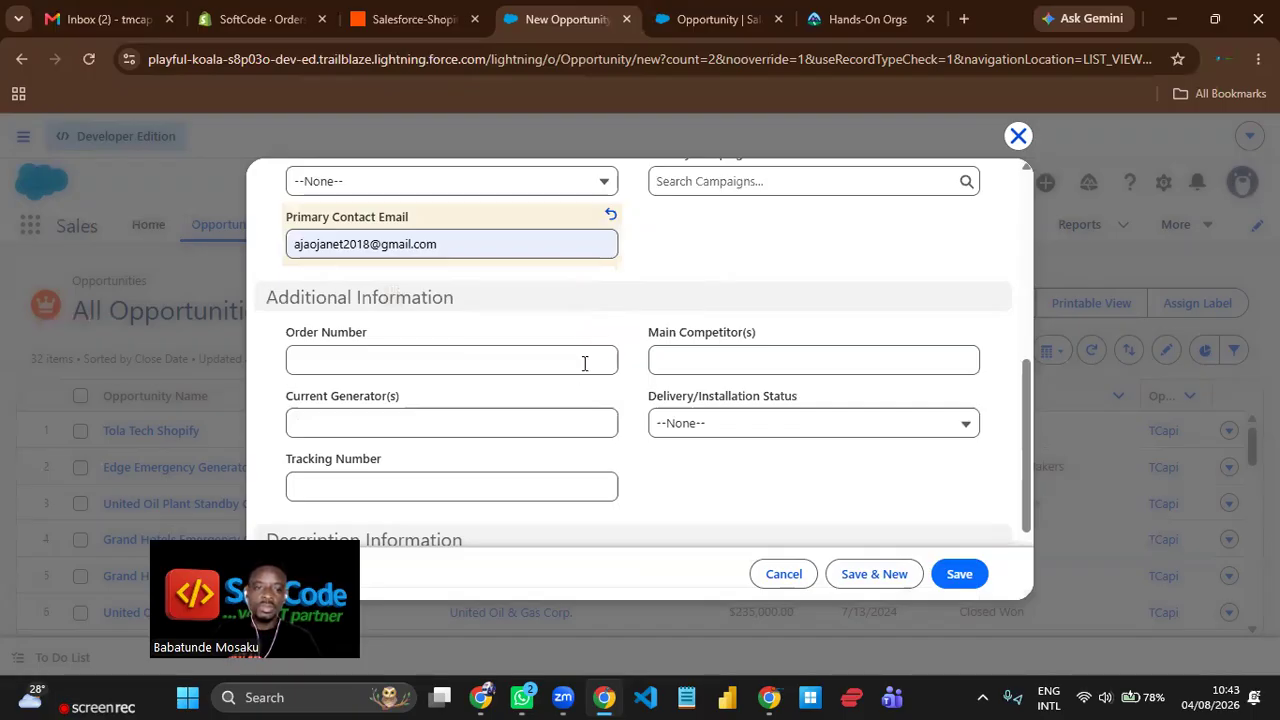
Copy the opportunity name "Tola 2" into the Description field and save the new opportunity.
scroll(585, 363, down, 2)
scroll(586, 362, up, 5)
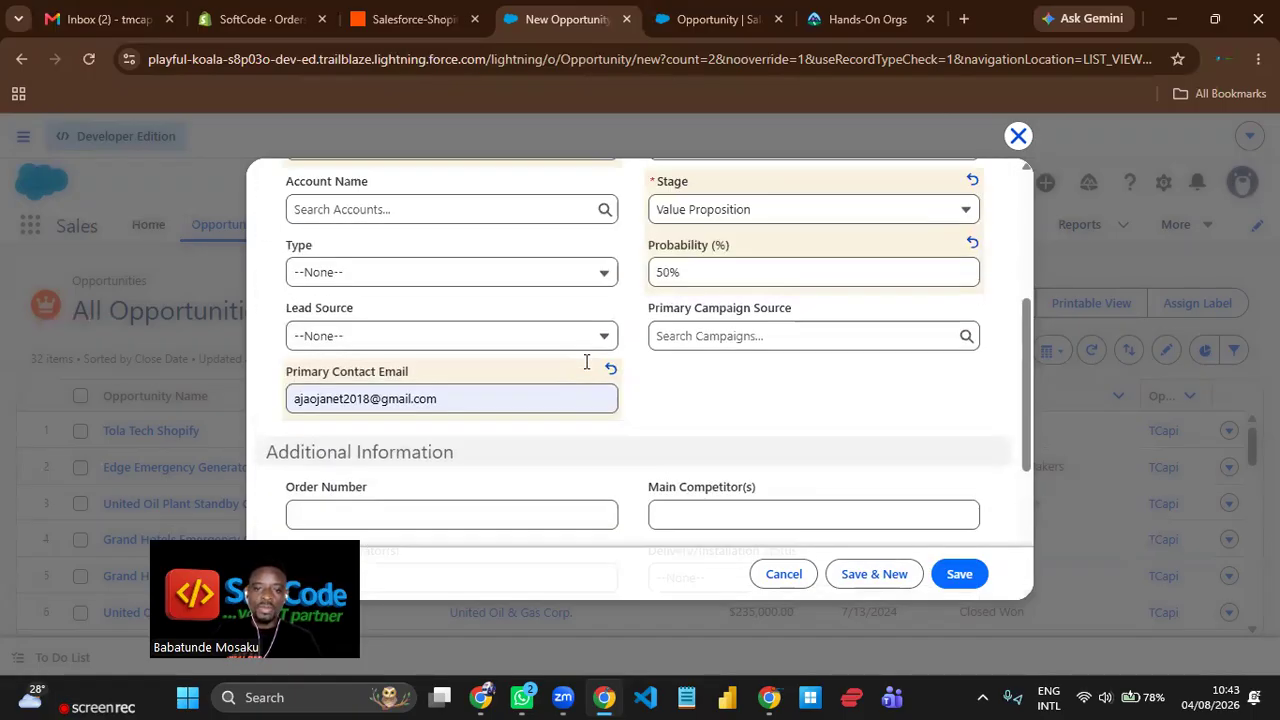
scroll(585, 362, up, 1)
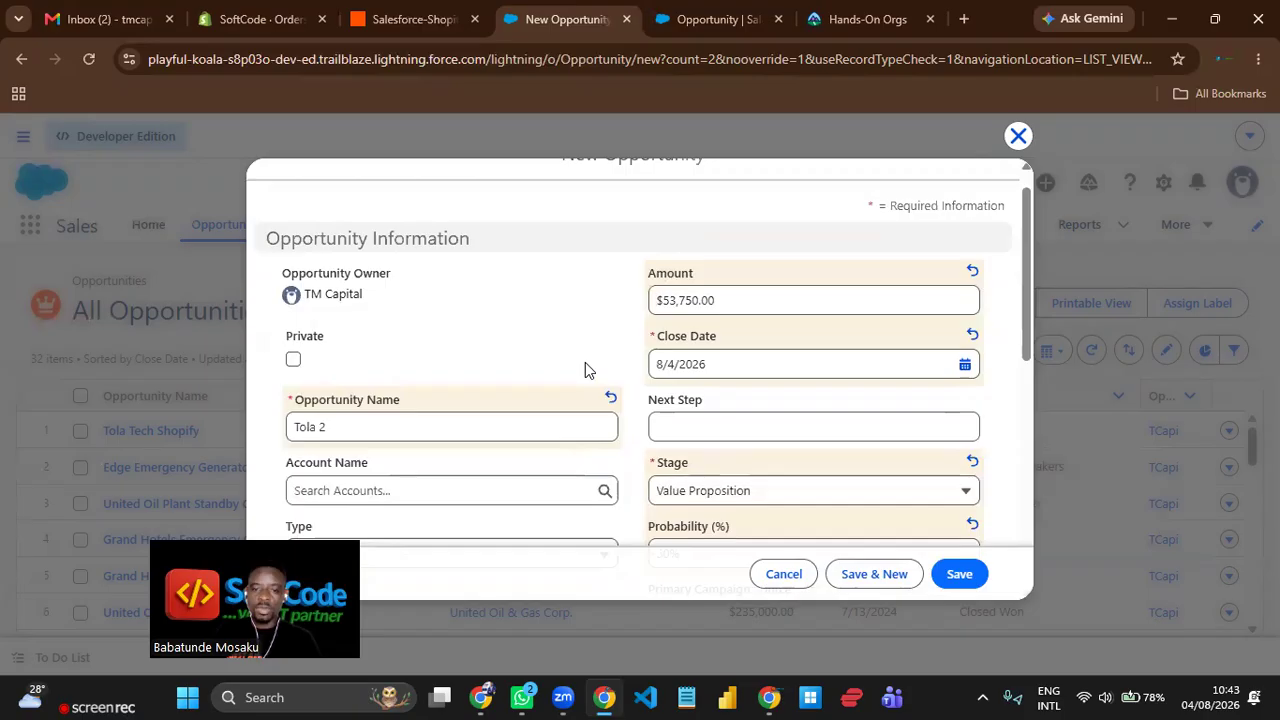
scroll(585, 362, down, 5)
scroll(589, 366, up, 2)
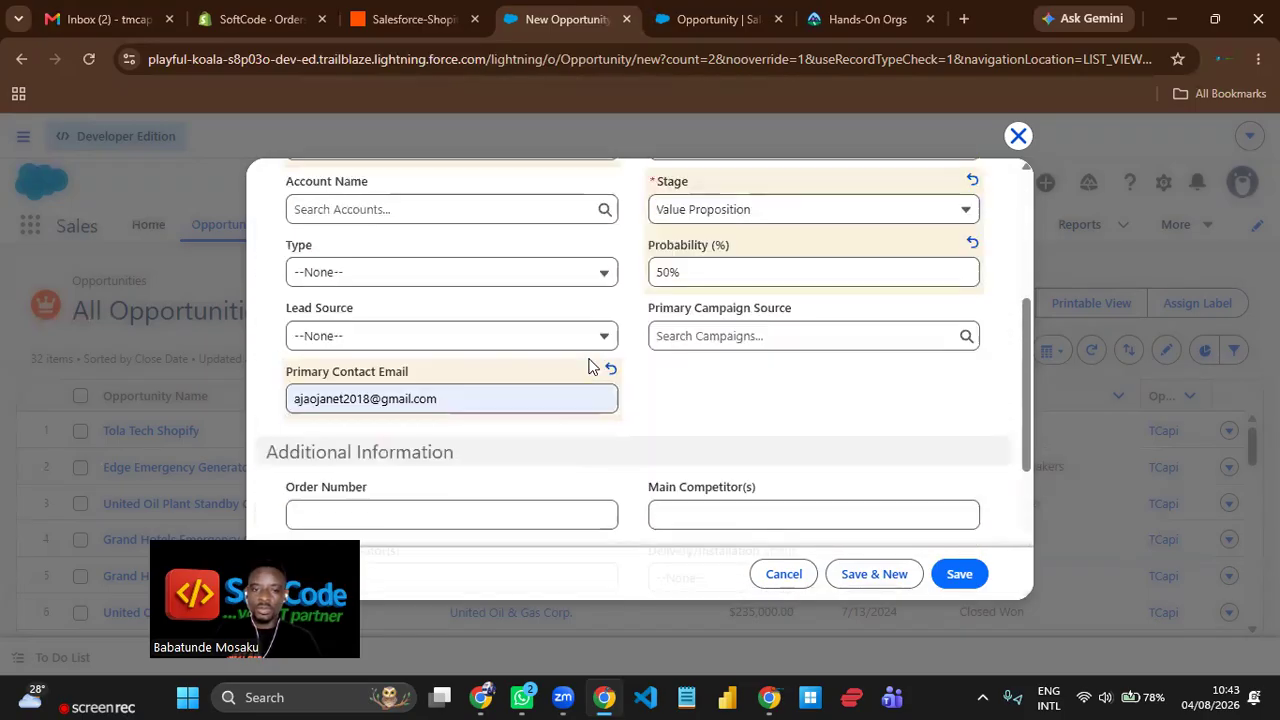
scroll(703, 397, down, 3)
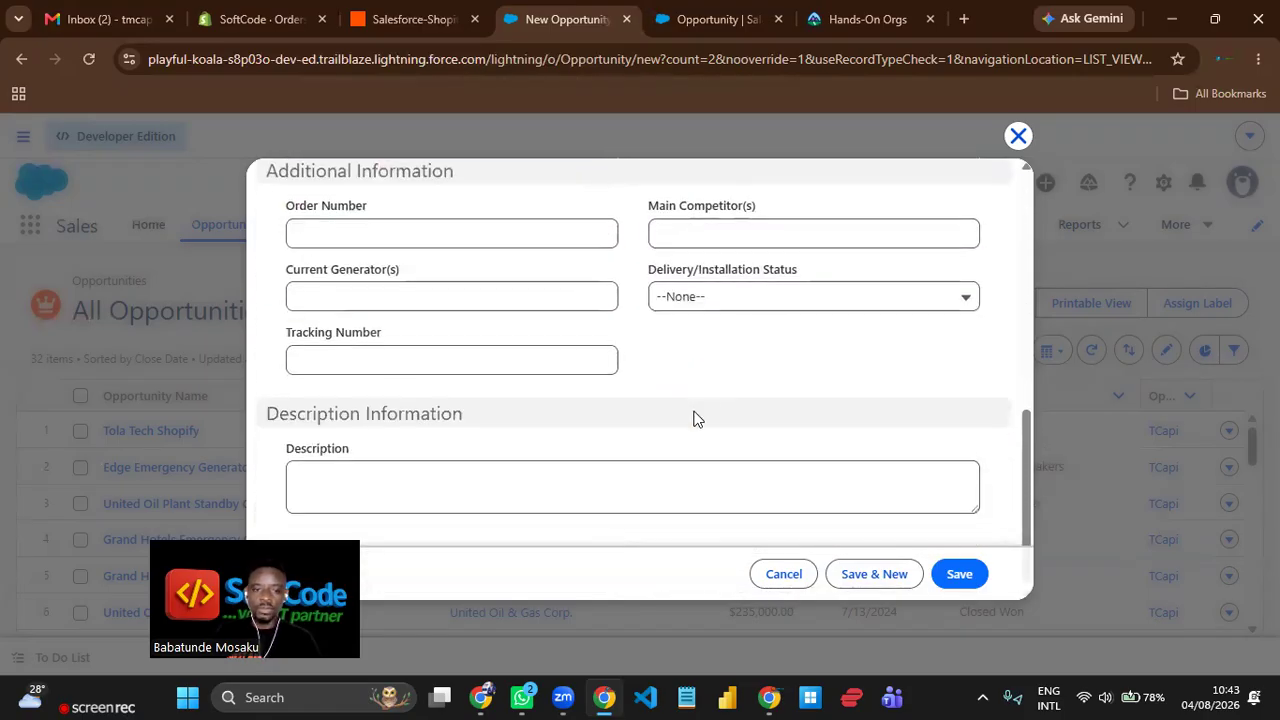
scroll(485, 455, up, 3)
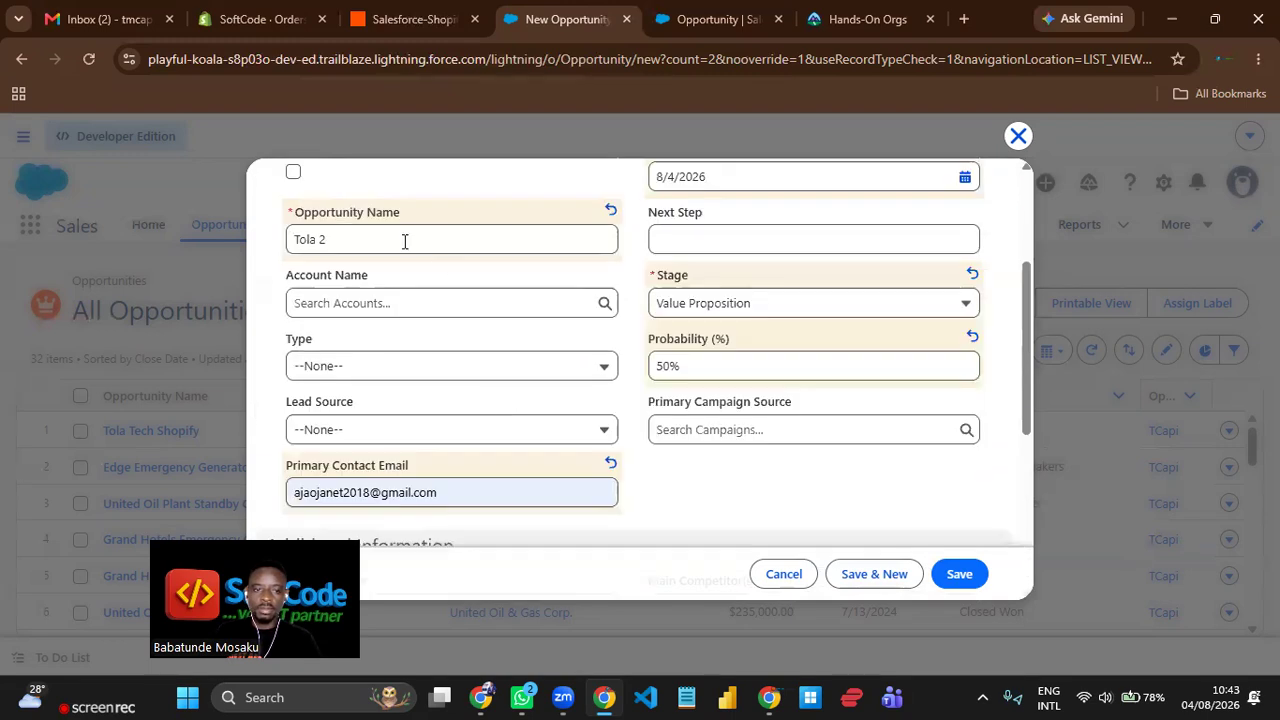
drag(403, 240, 263, 263)
key(ctrl+c)
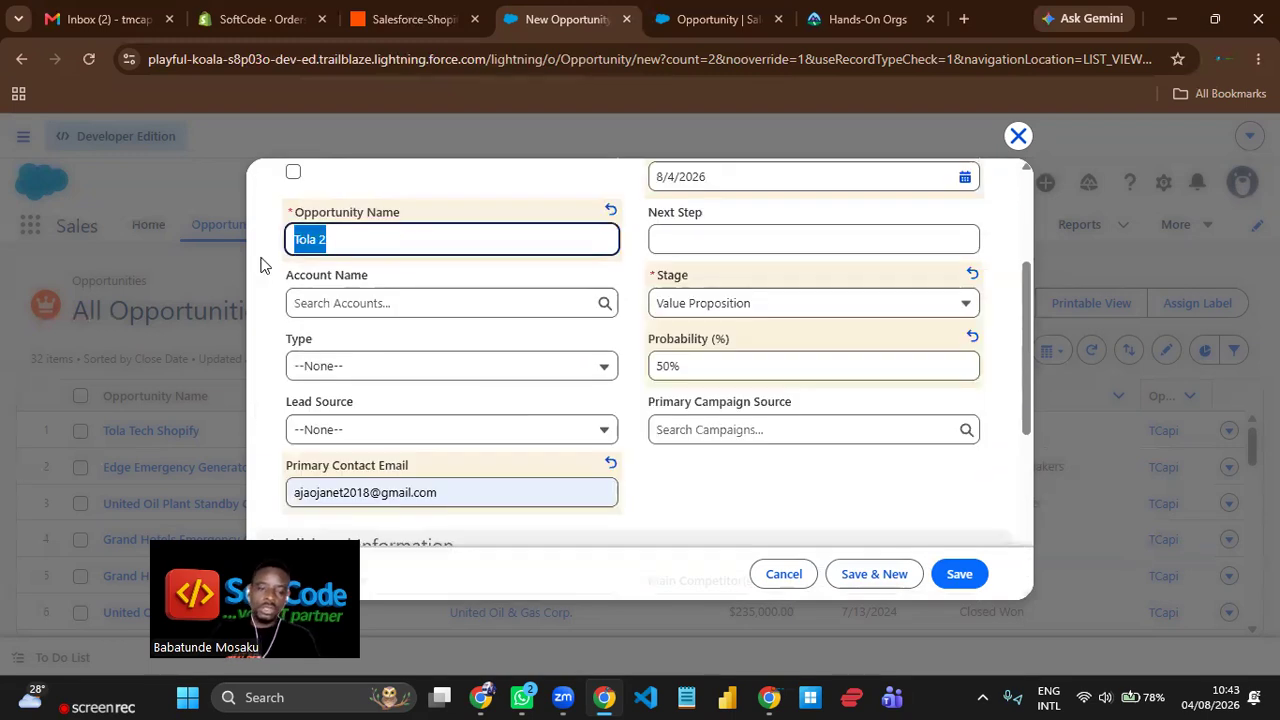
scroll(455, 360, down, 5)
click(413, 476)
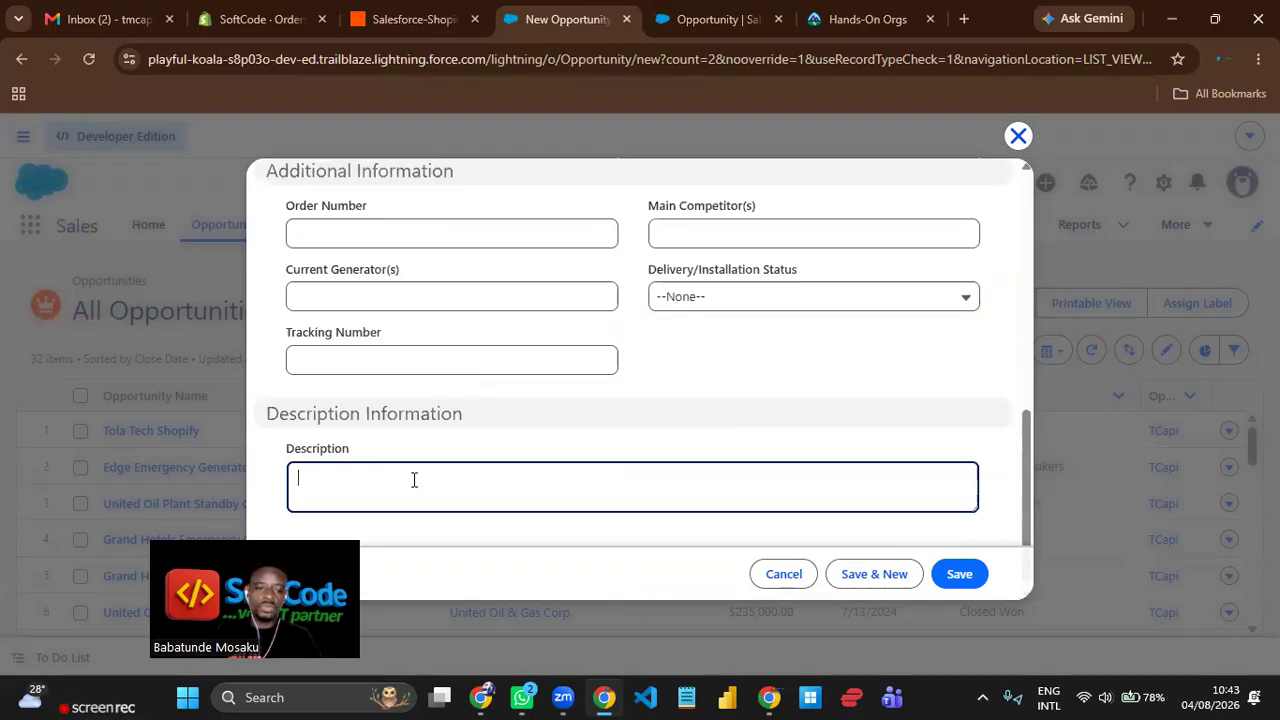
key(ctrl+v)
click(962, 576)
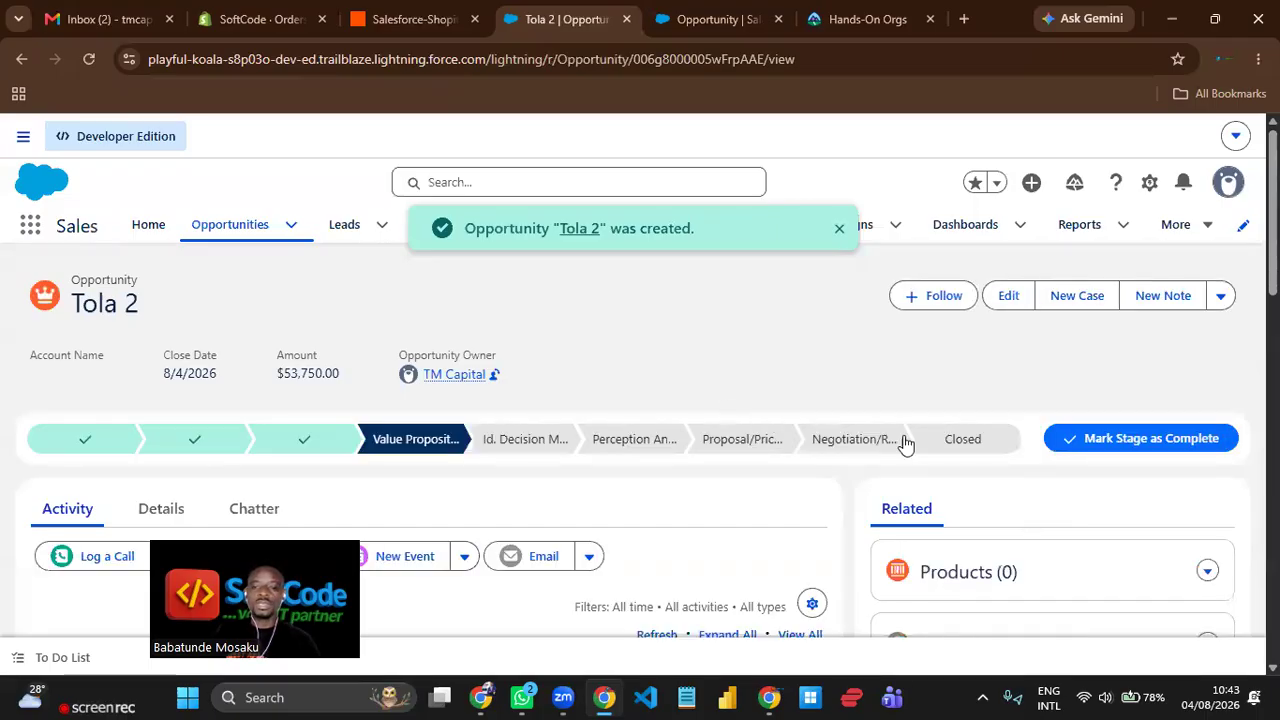
Close the Tola 2 opportunity with the stage Closed Won.
click(962, 446)
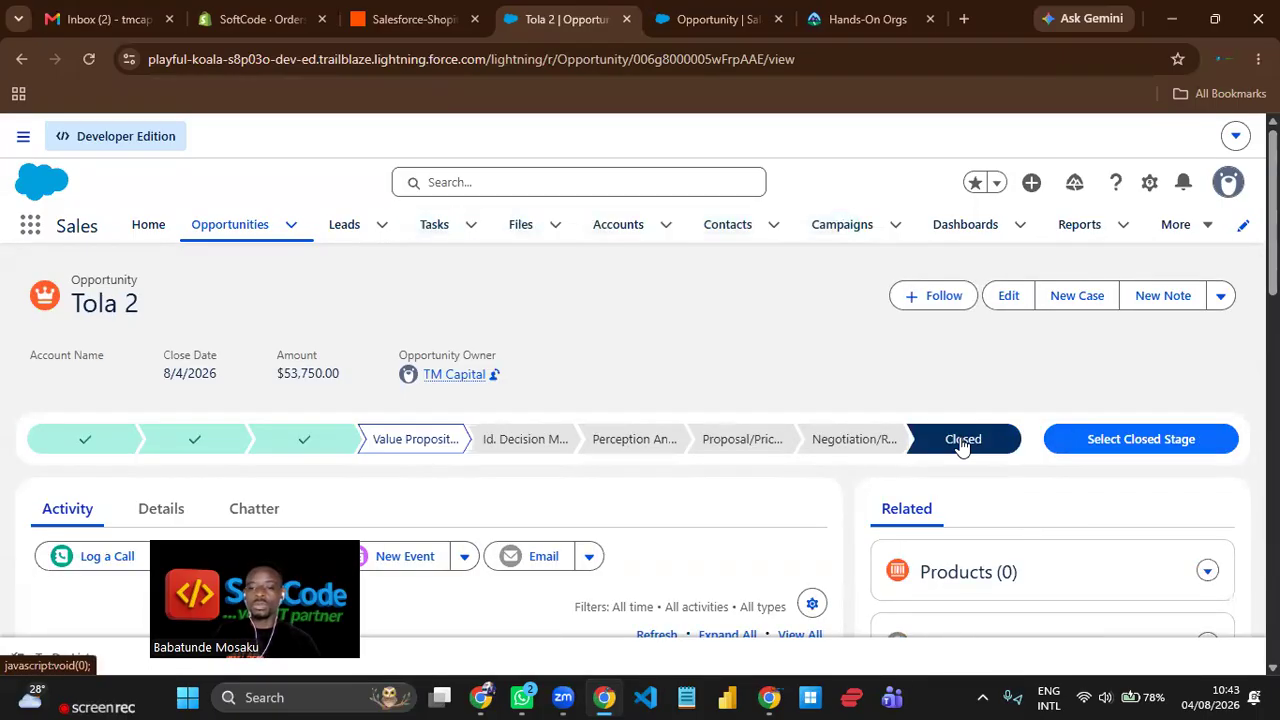
click(1113, 437)
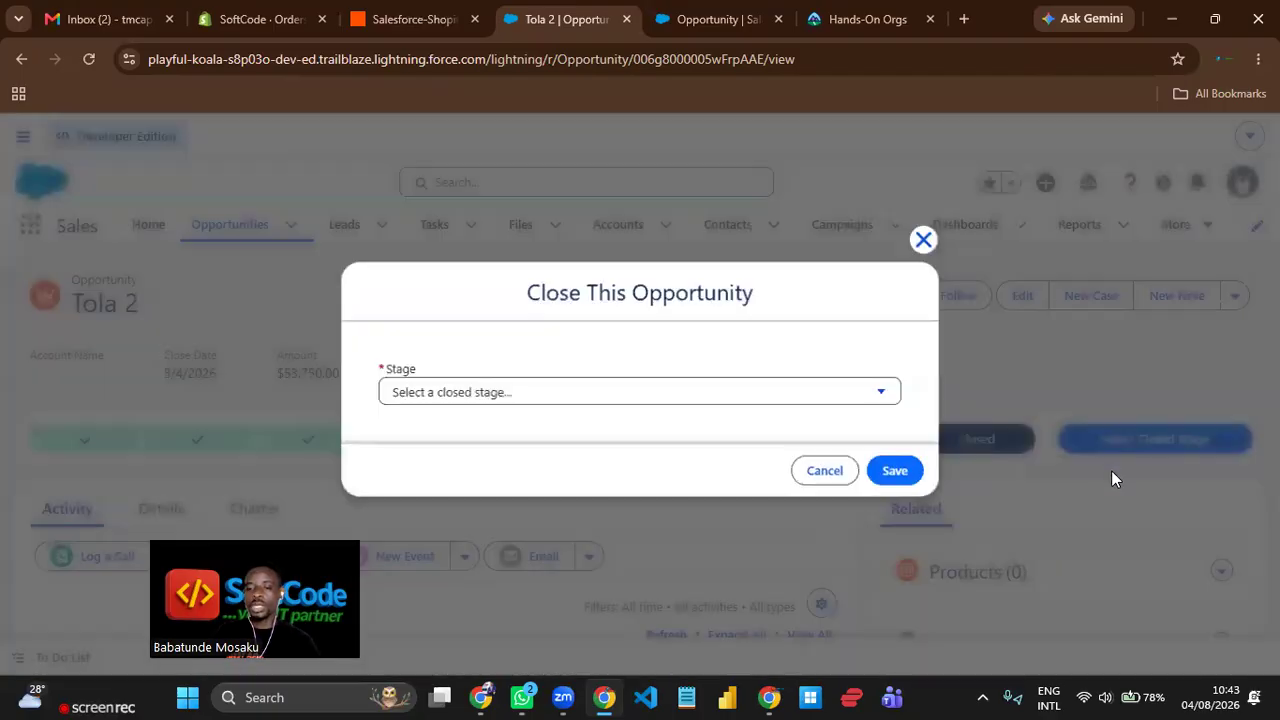
click(699, 387)
click(488, 447)
click(896, 471)
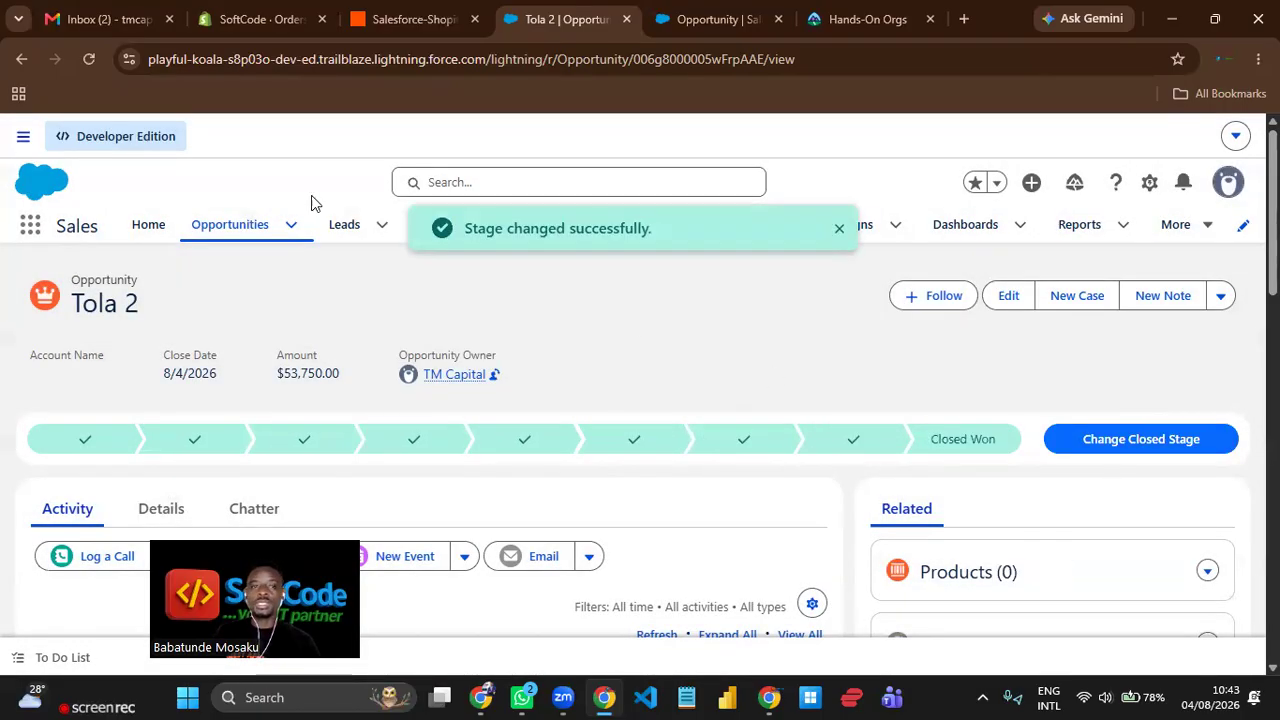
Switch to Shopify and reload the Orders list to check for an order from the closed opportunity.
click(396, 23)
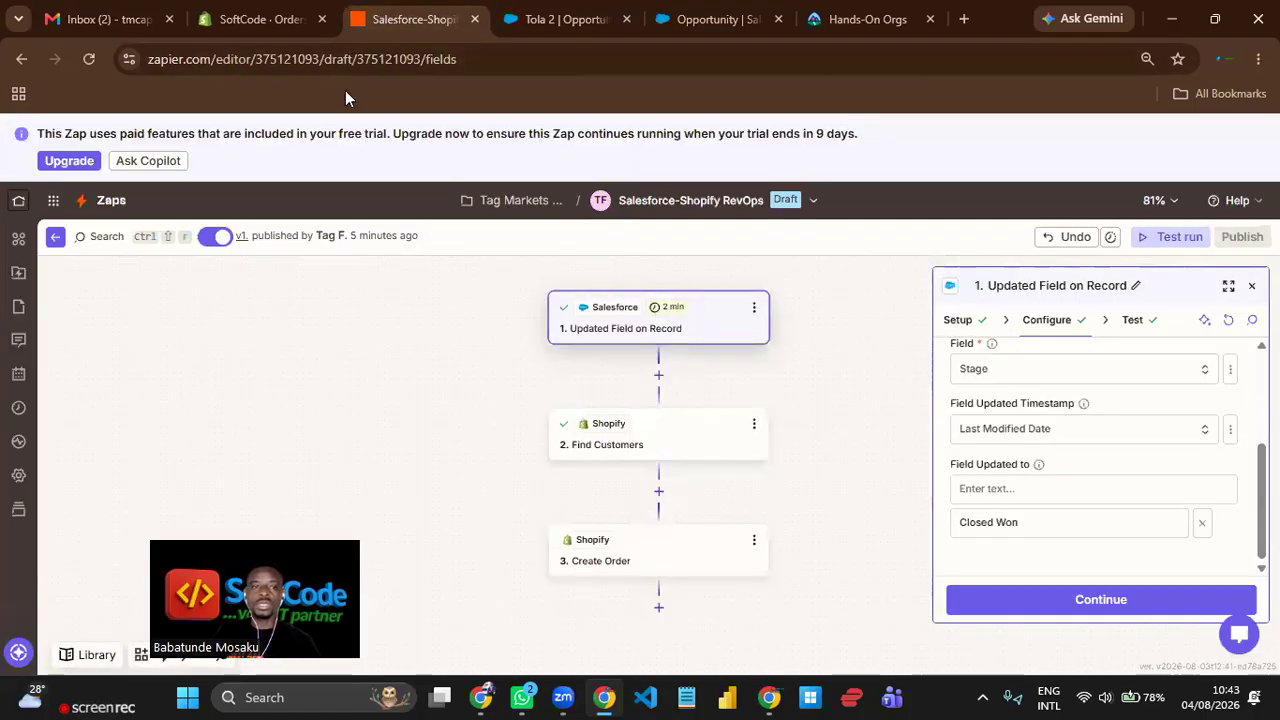
click(264, 24)
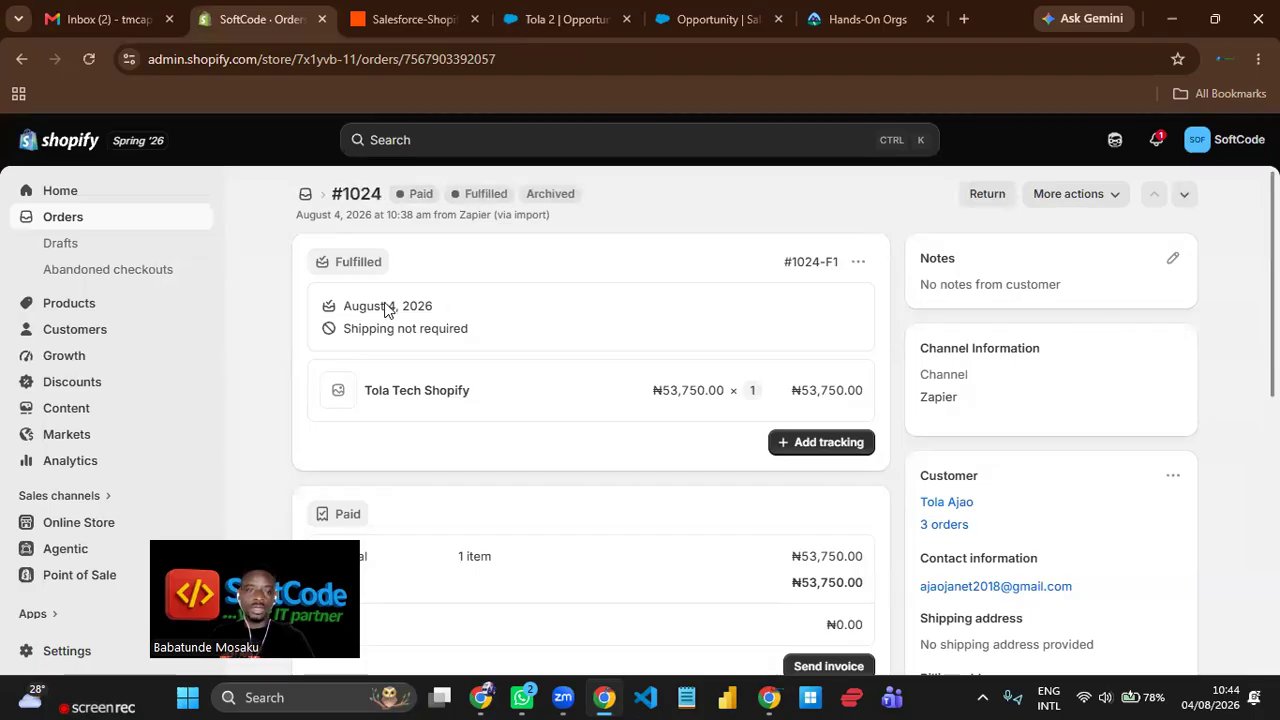
click(77, 222)
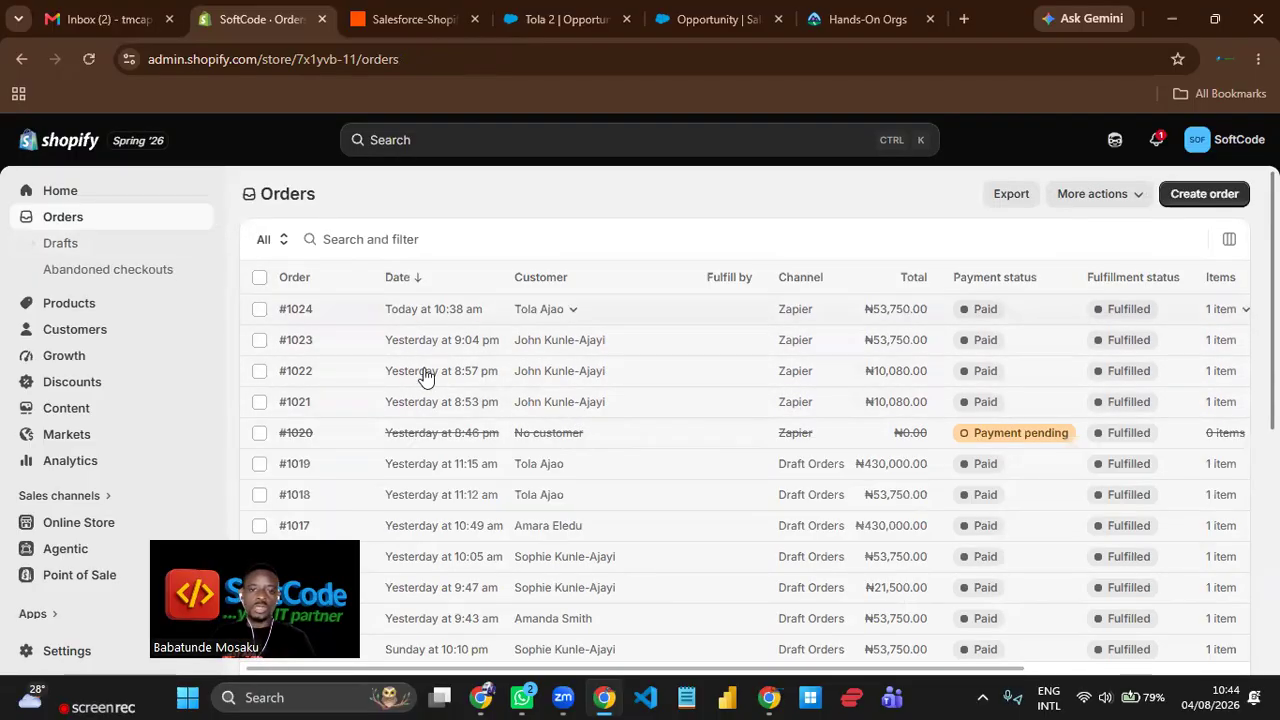
click(90, 62)
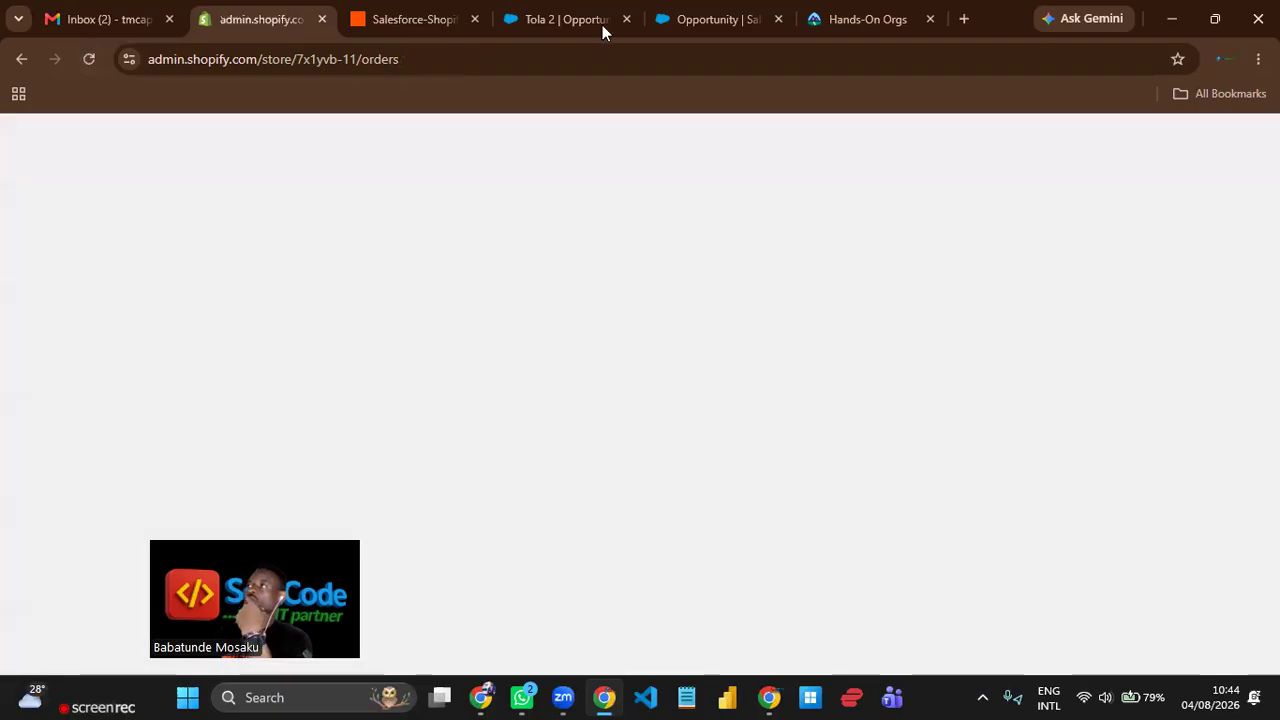
Check Tola 2 in the Salesforce Opportunities list, and reload the Shopify Orders list until the matching order arrives.
click(600, 26)
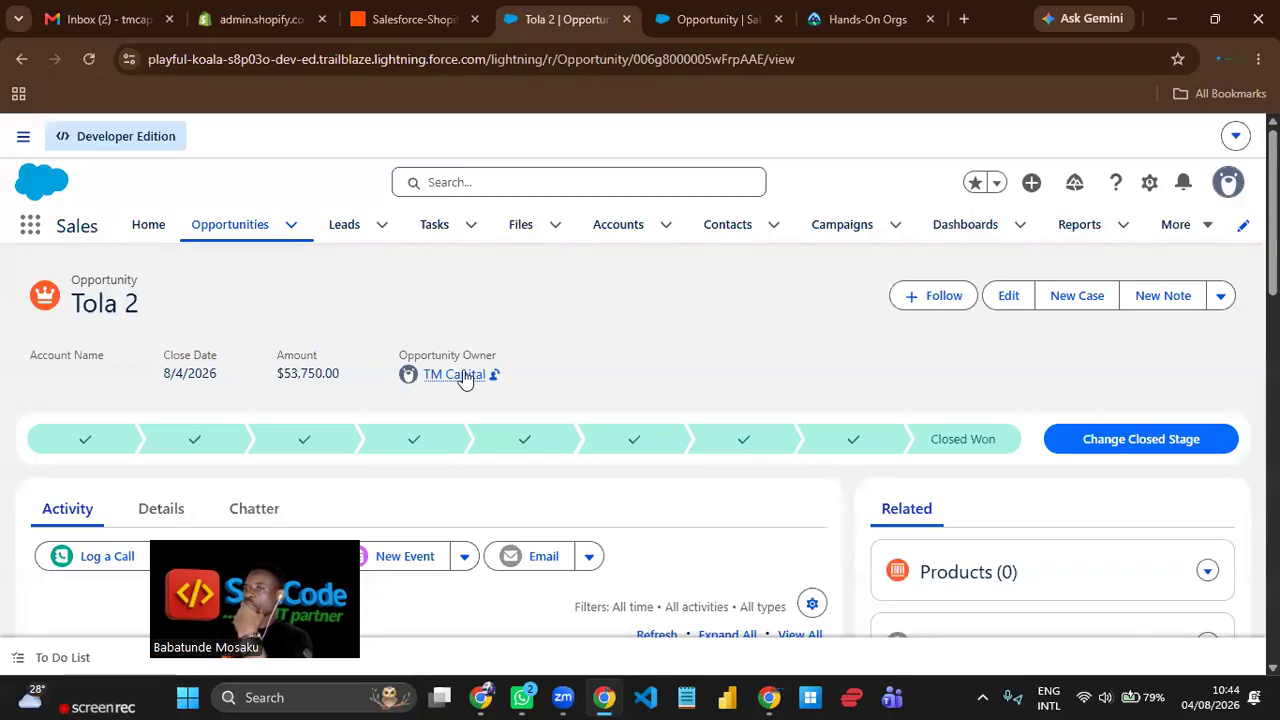
click(224, 225)
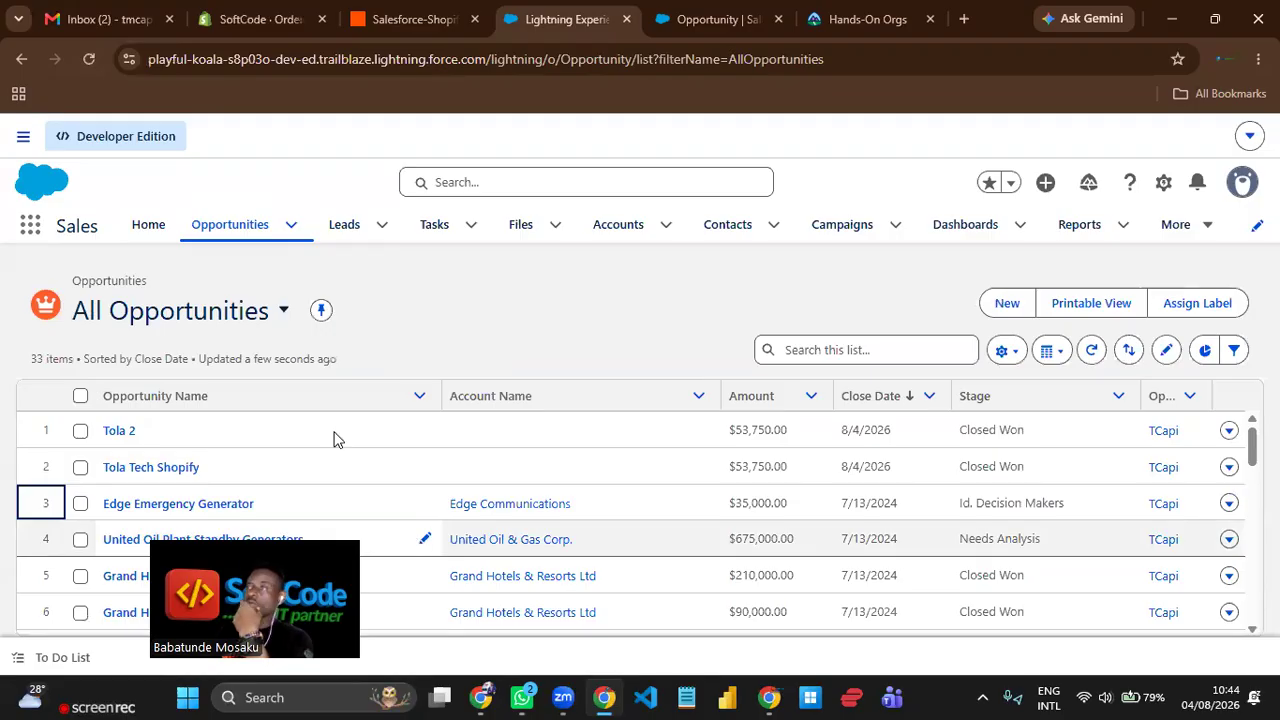
click(264, 20)
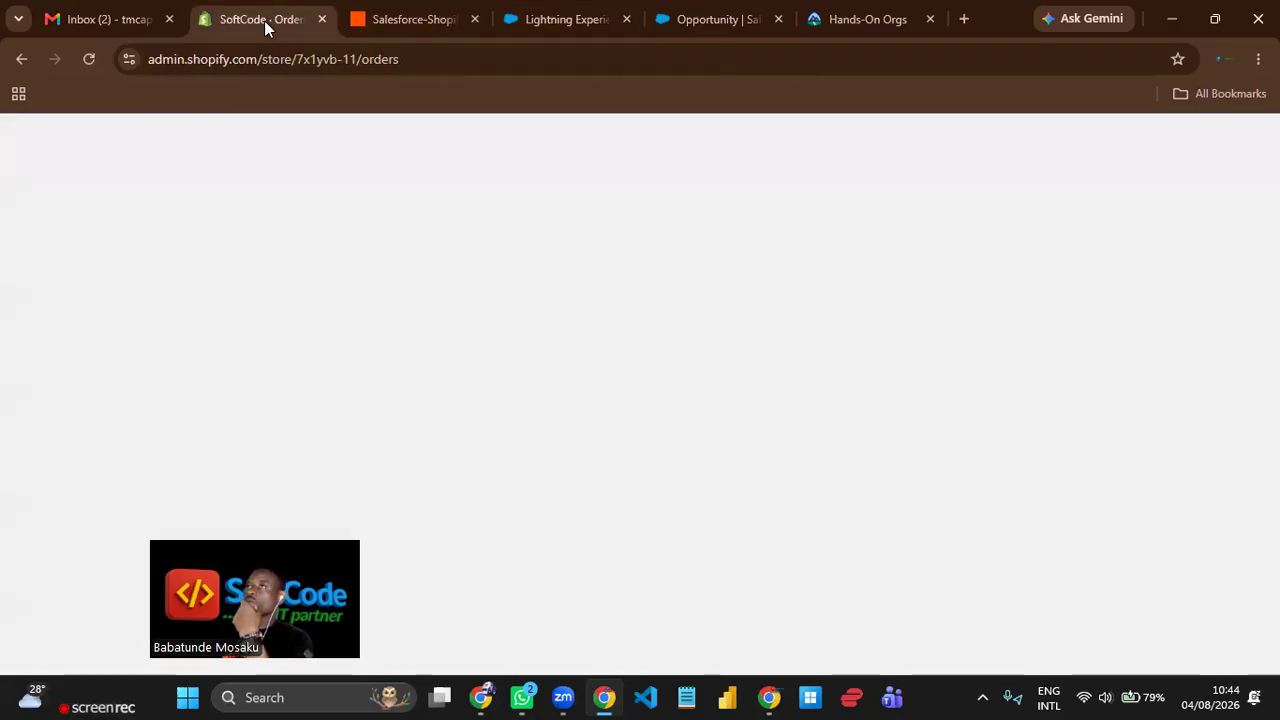
click(88, 59)
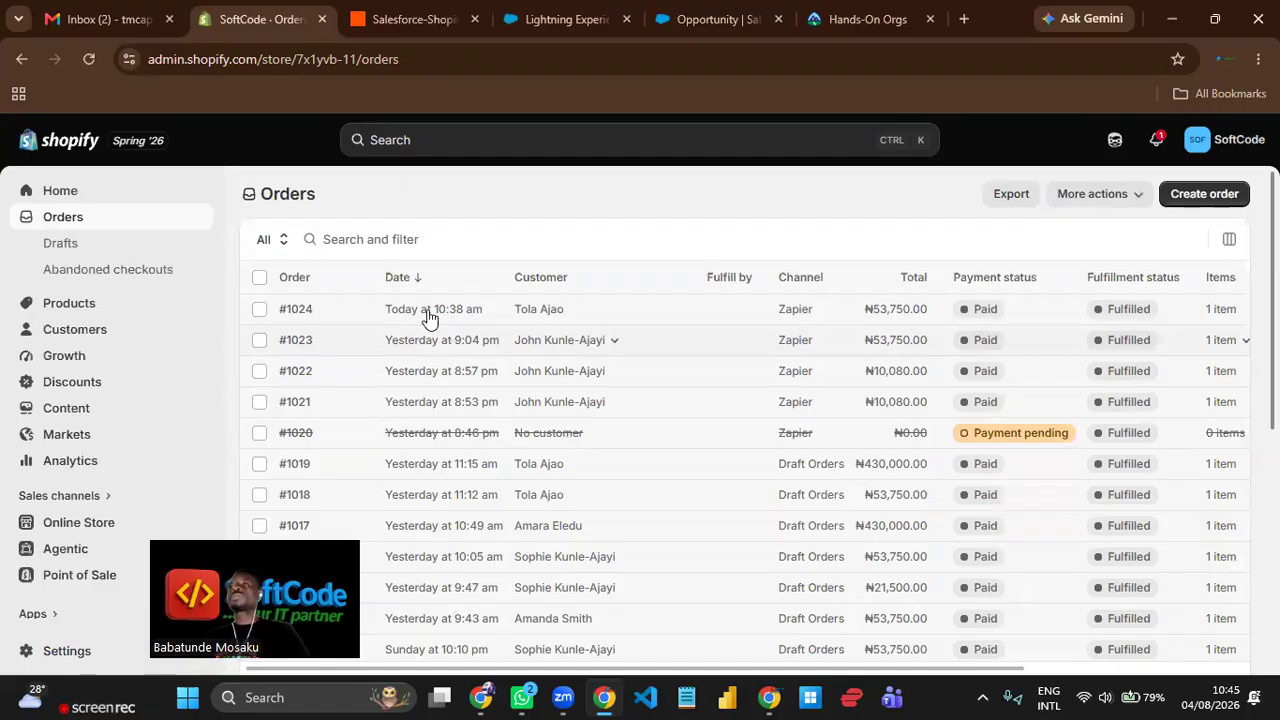
click(90, 60)
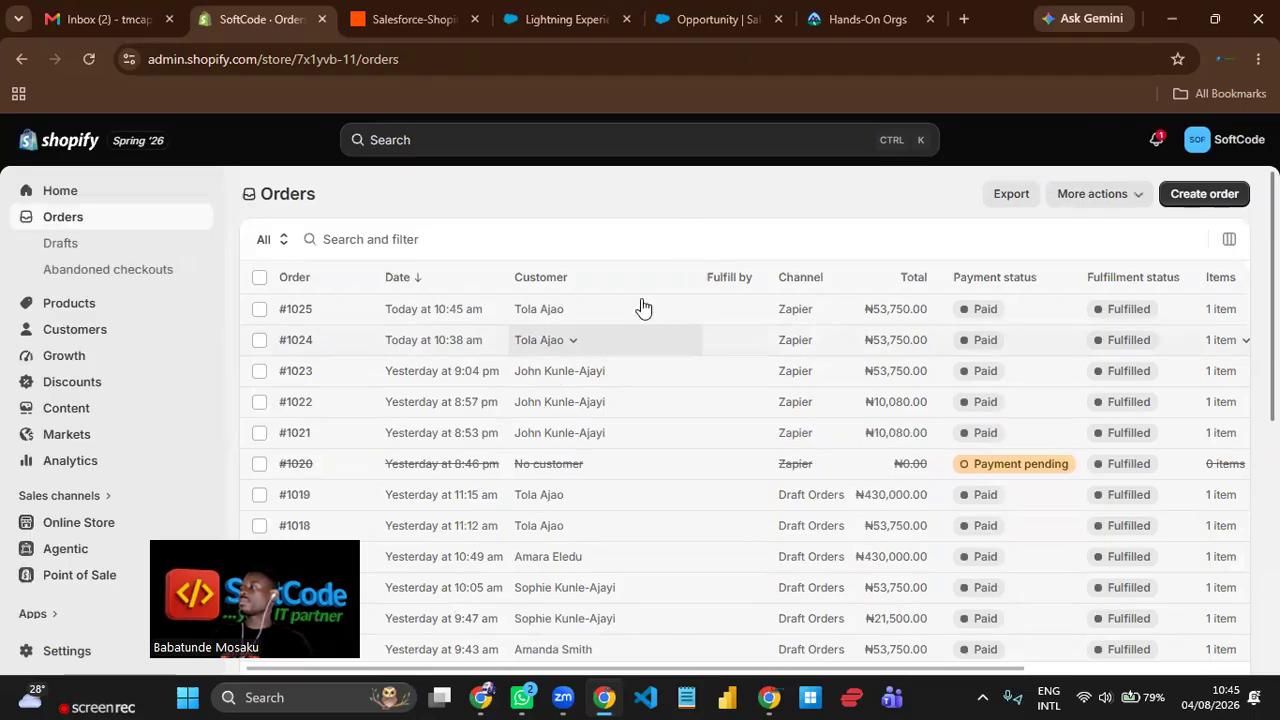
Open the newest Shopify order and examine its line item, payment summary, customer details and timeline.
click(302, 316)
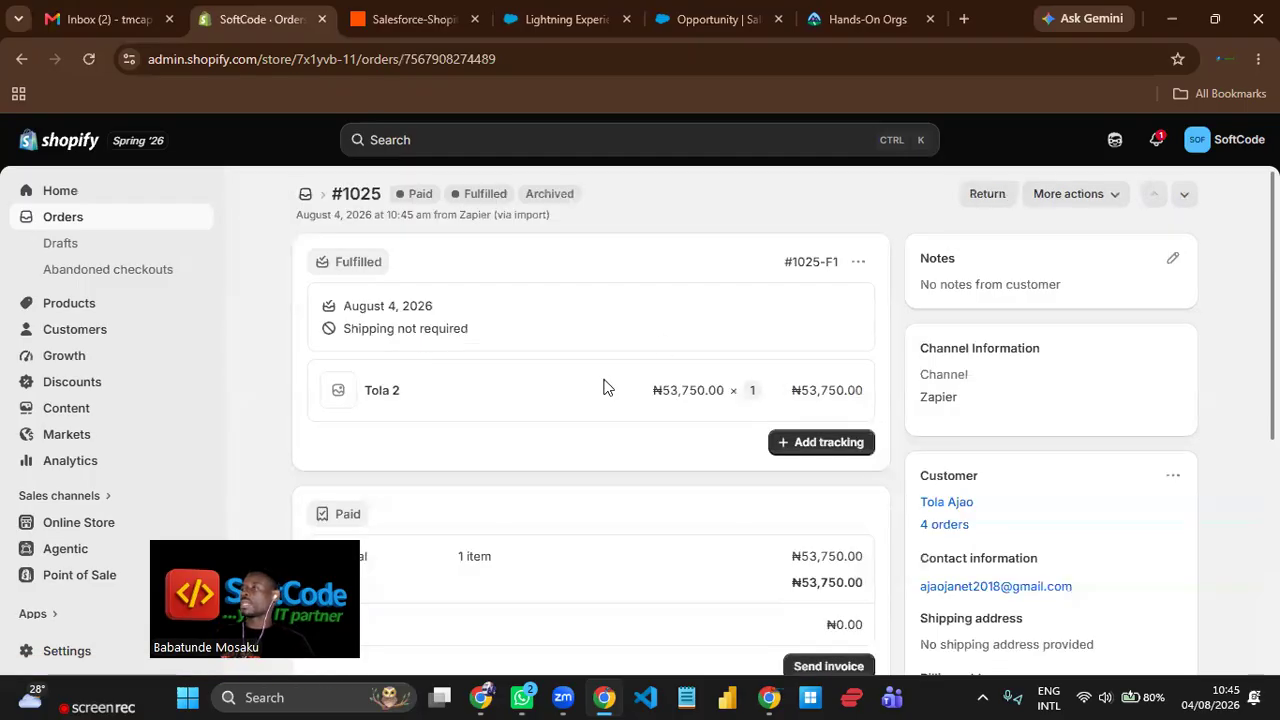
scroll(731, 337, down, 1)
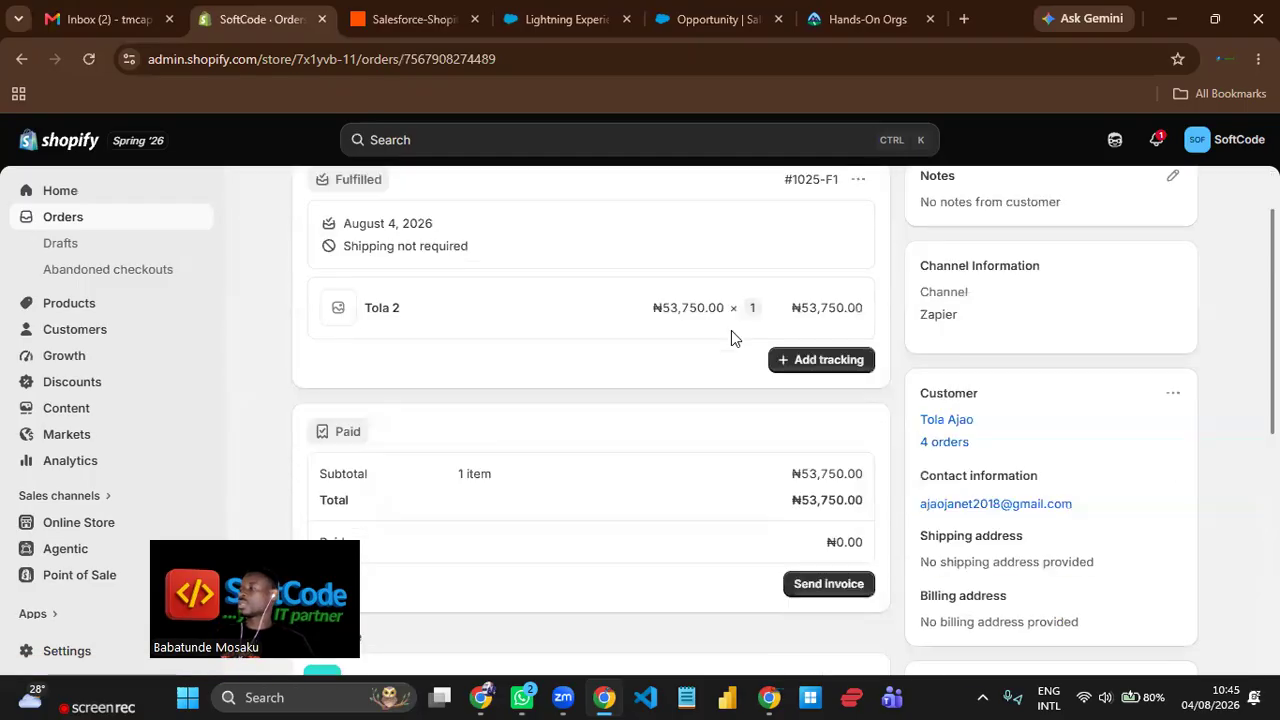
scroll(677, 334, down, 1)
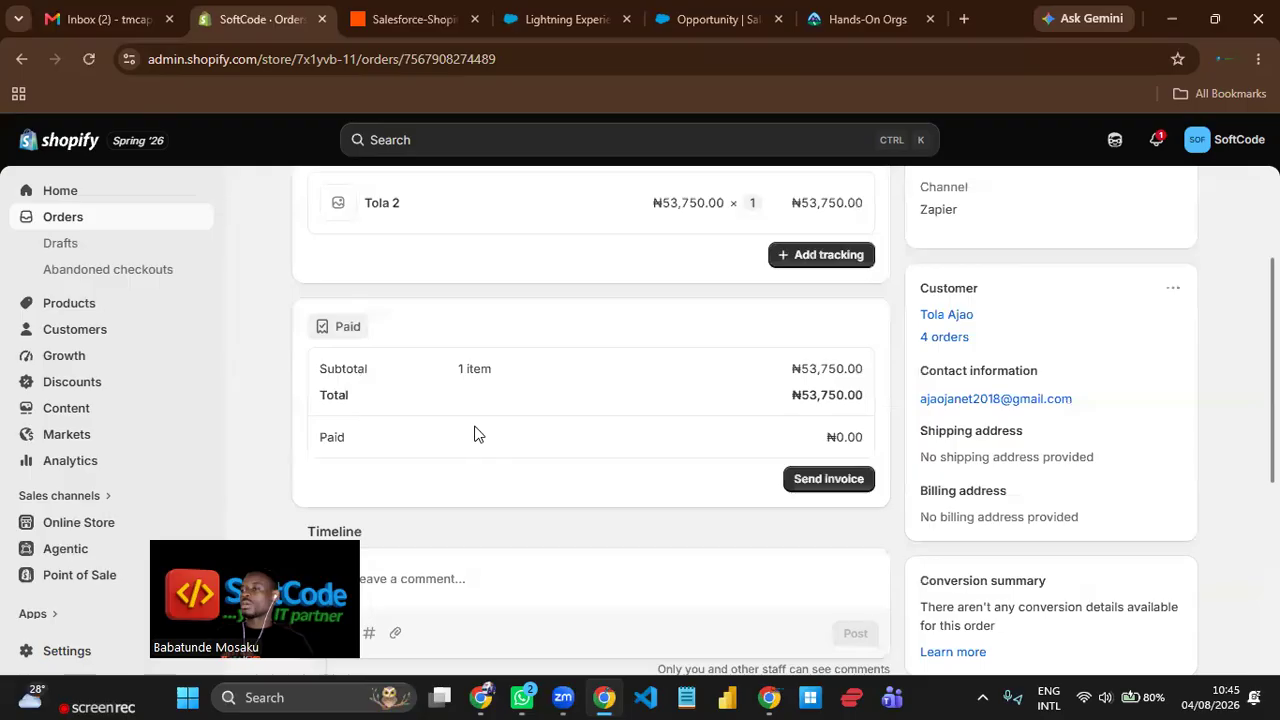
scroll(564, 408, down, 2)
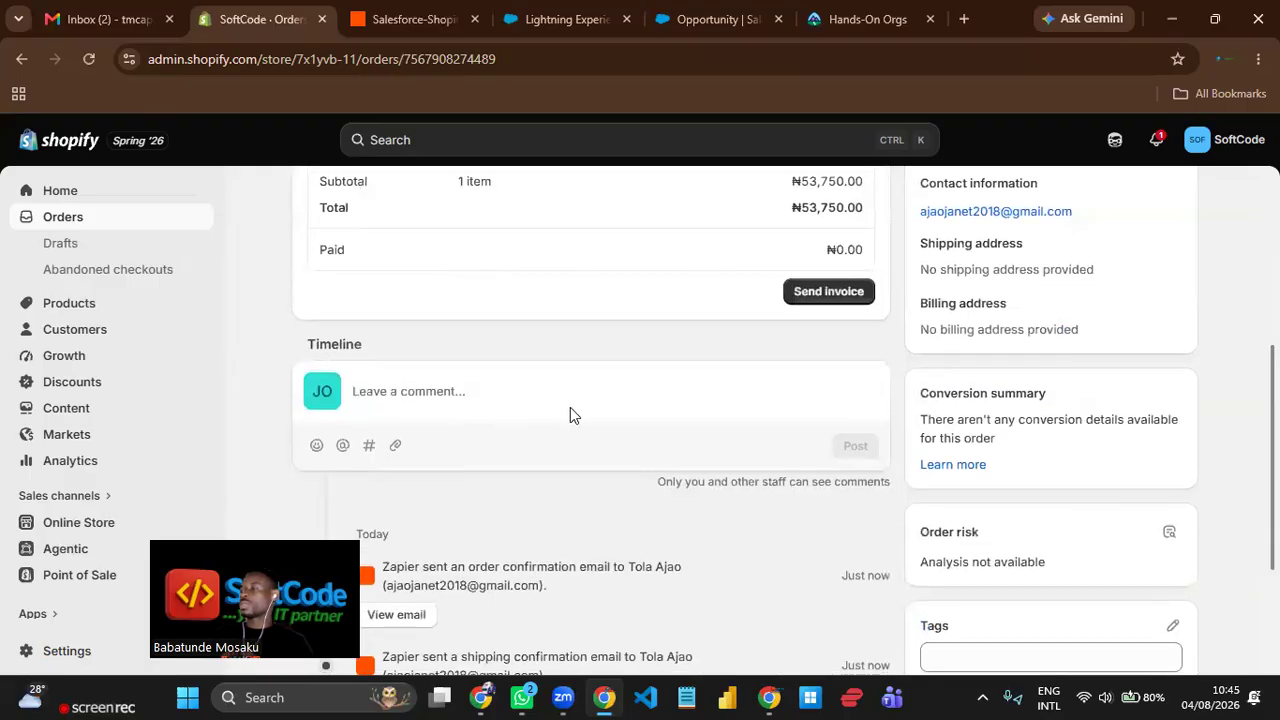
scroll(780, 455, down, 2)
scroll(793, 454, up, 5)
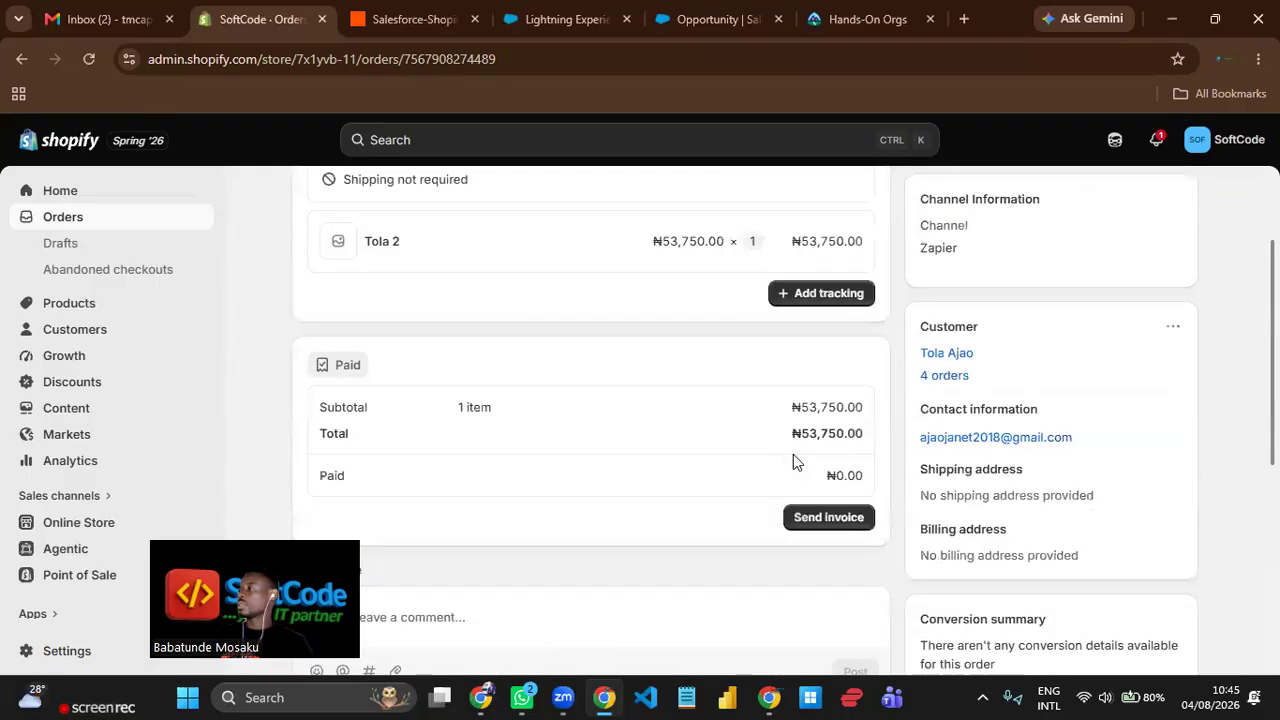
scroll(563, 451, up, 2)
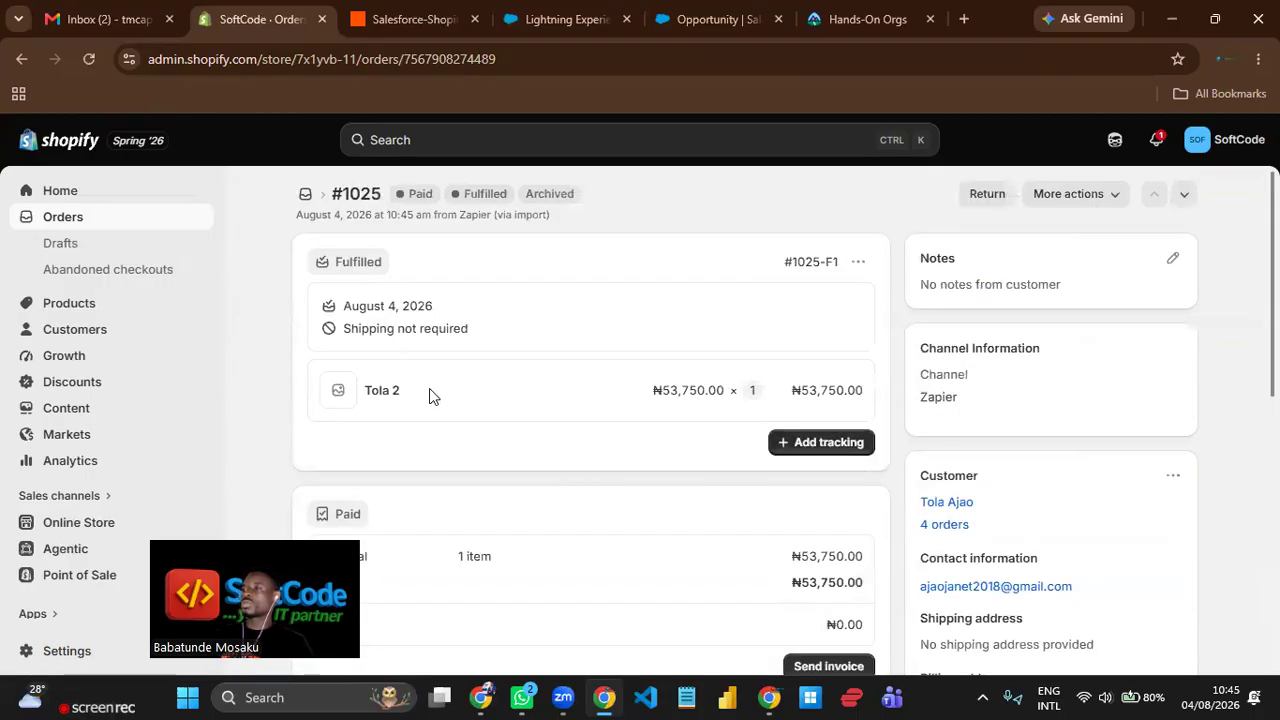
Compare the order's line item name with the Tola 2 opportunity in the Salesforce Opportunities list.
triple_click(368, 397)
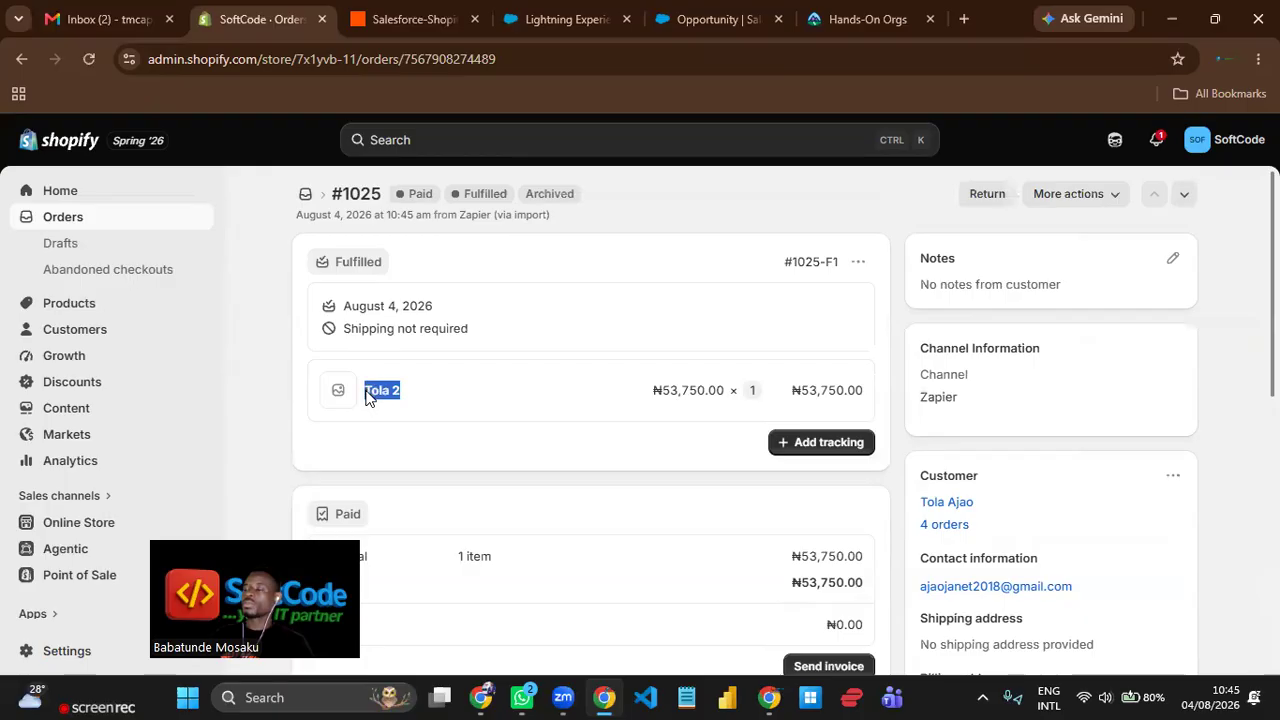
click(684, 28)
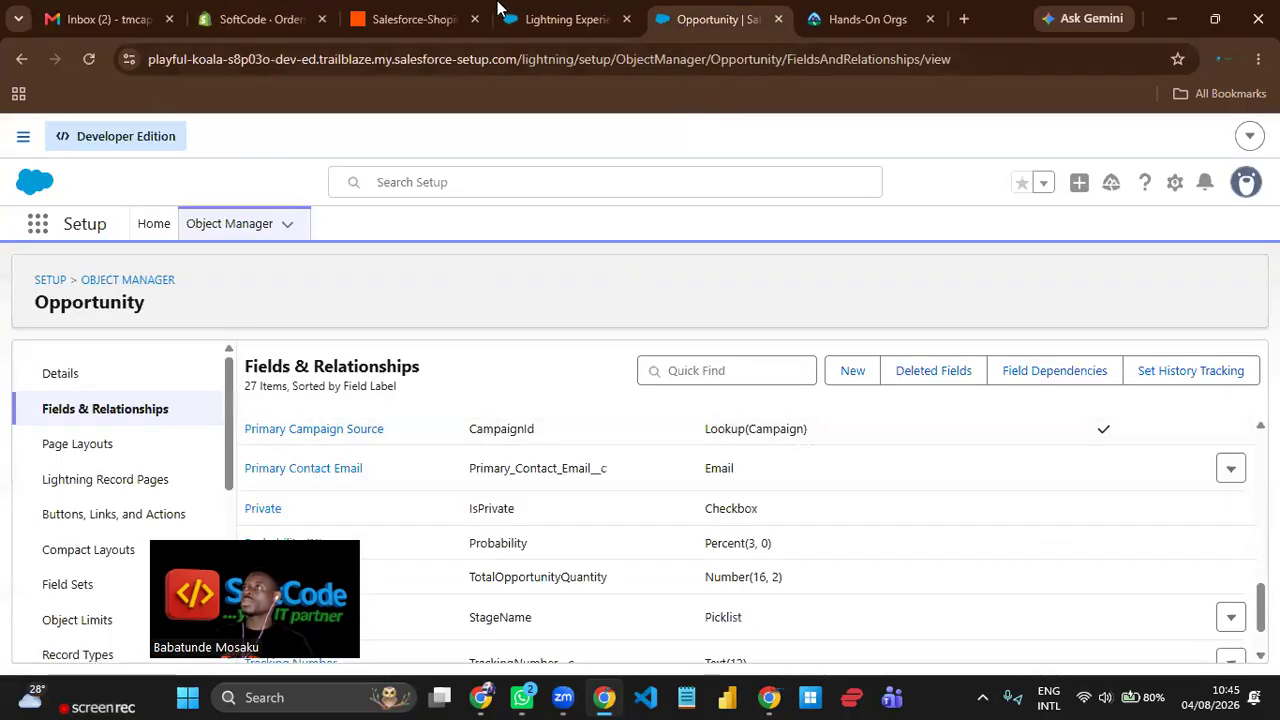
click(503, 12)
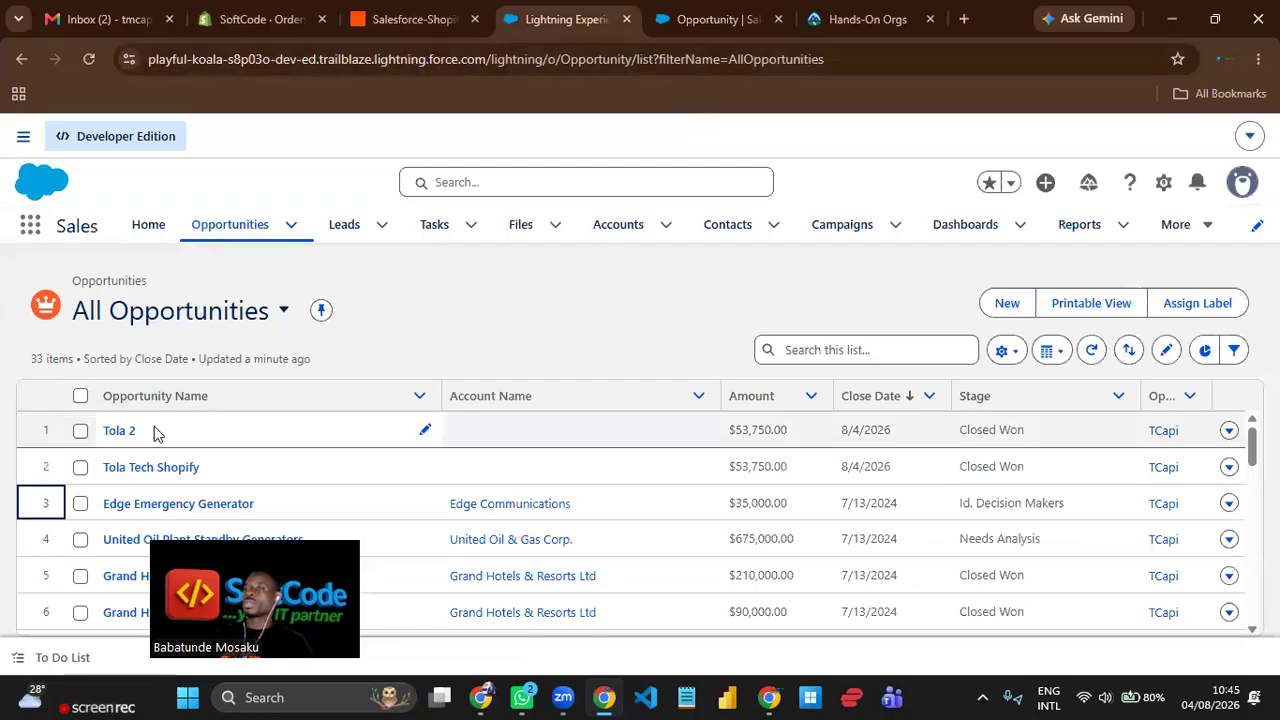
Return to the Zapier workflow and review the configuration of its Salesforce Updated Field on Record trigger.
click(420, 24)
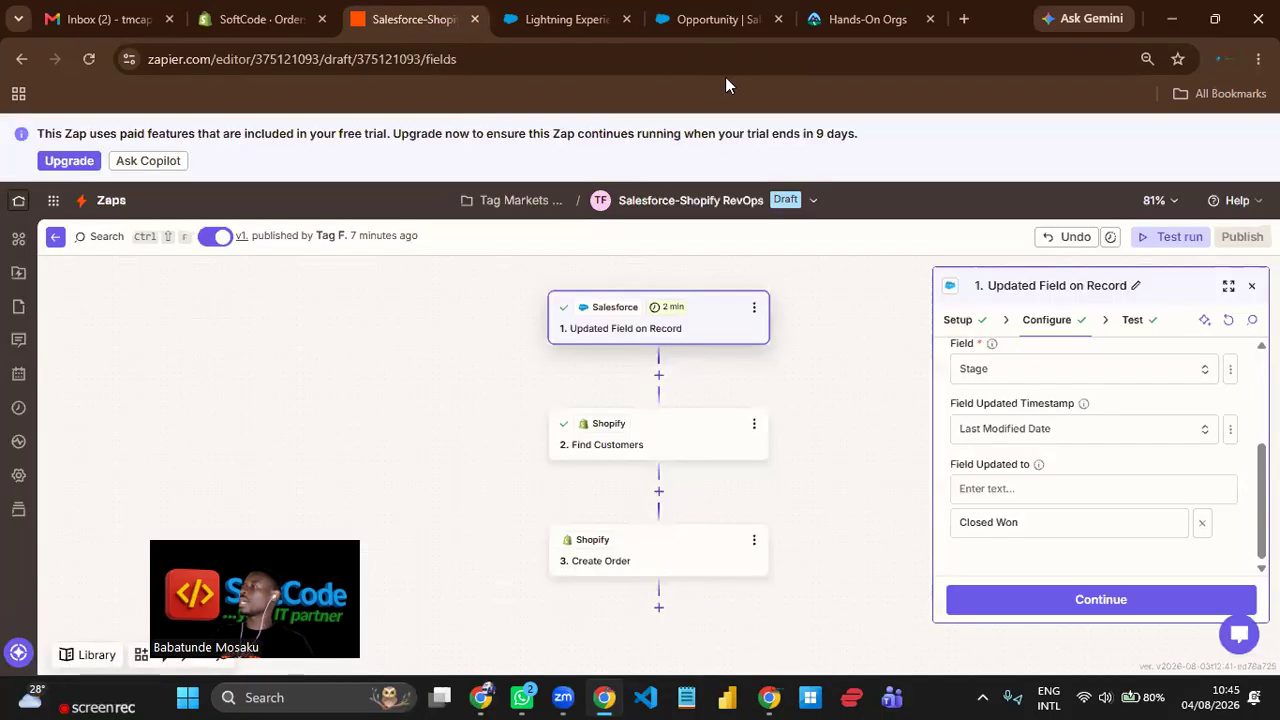
drag(874, 334, 836, 335)
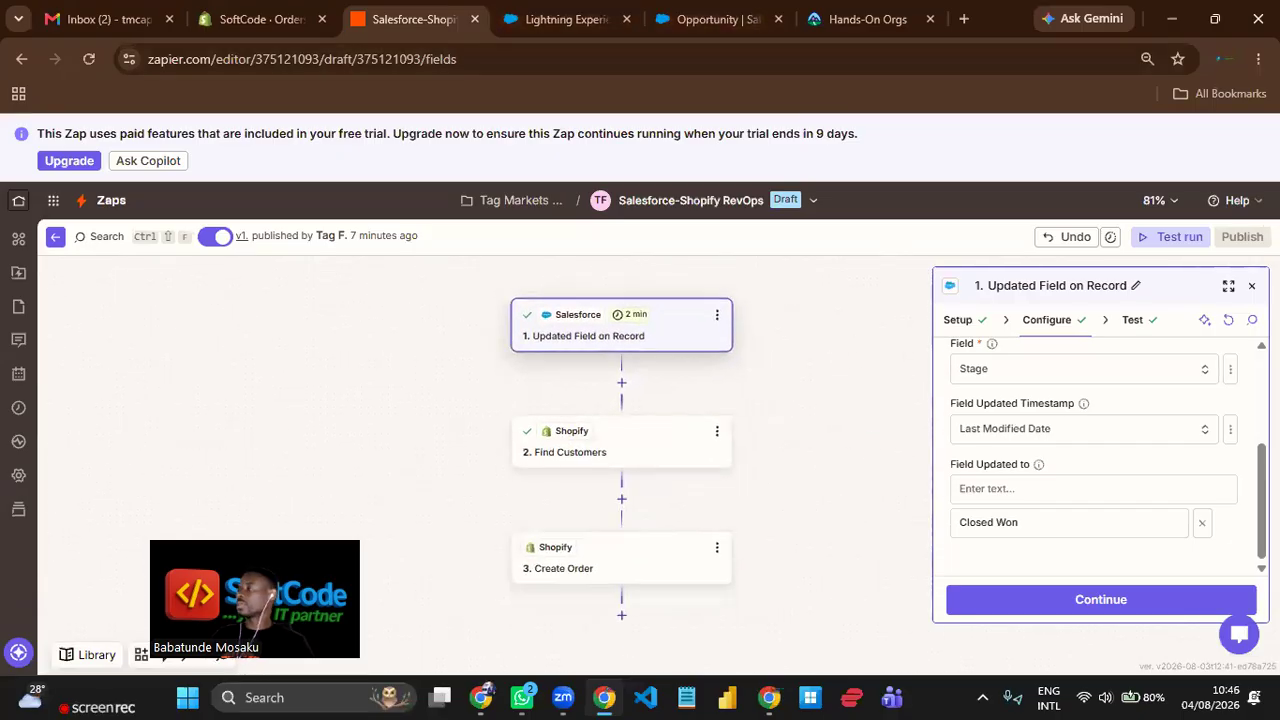
scroll(1183, 440, up, 1)
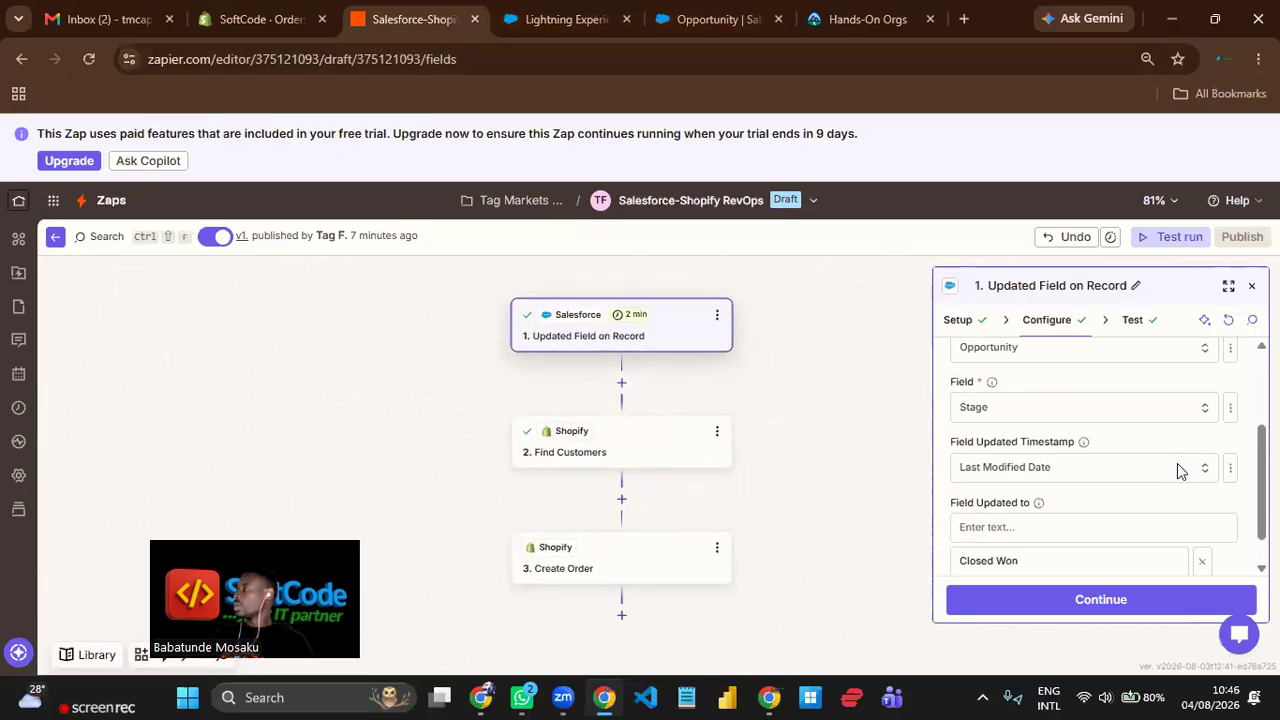
scroll(1177, 463, up, 3)
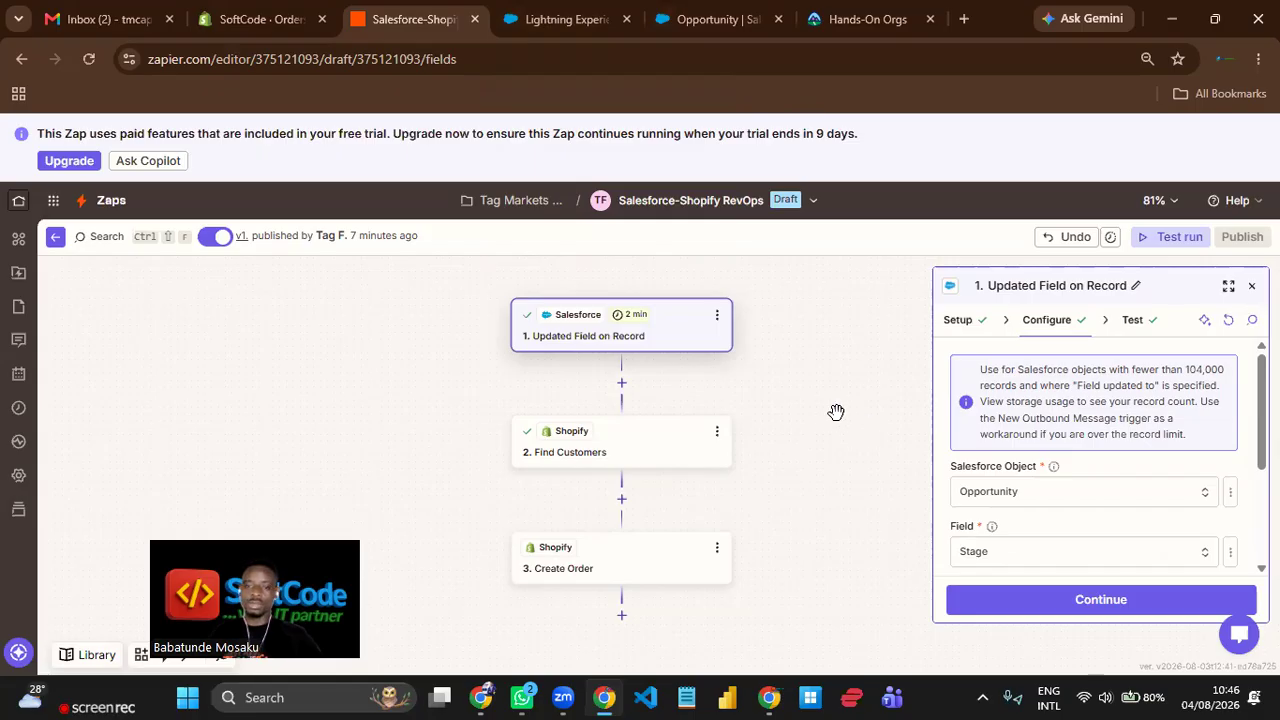
drag(822, 344, 786, 309)
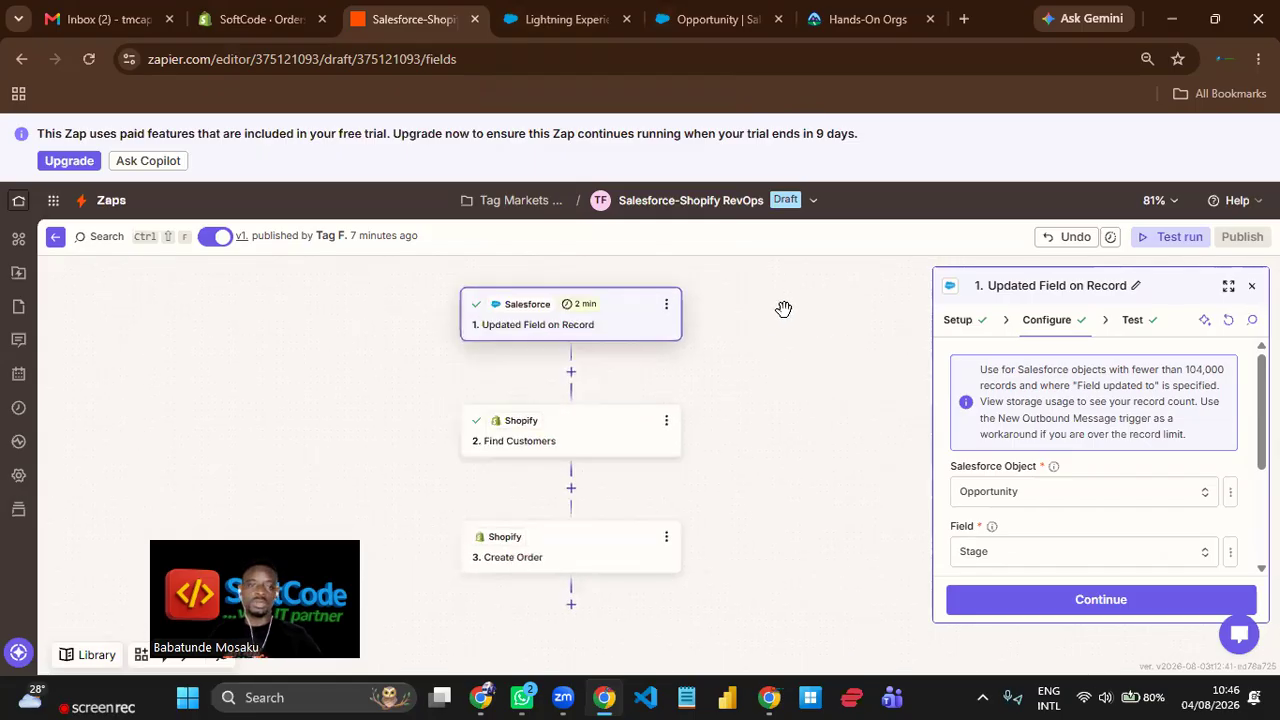